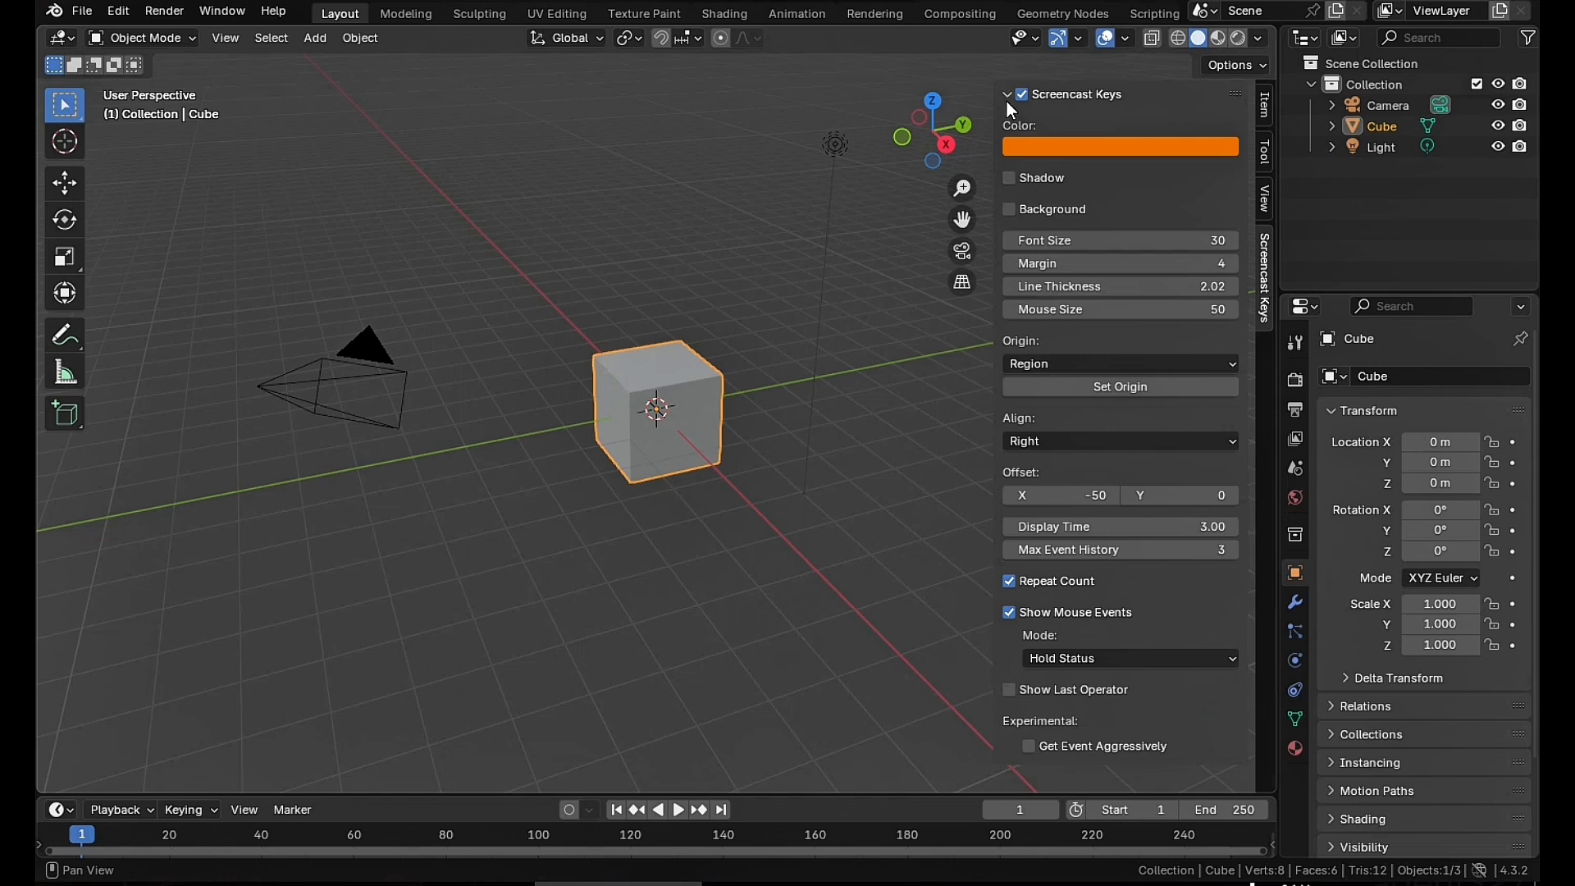
Hide the viewport sidebar and delete the default light and camera from the scene
click(1008, 97)
key(n)
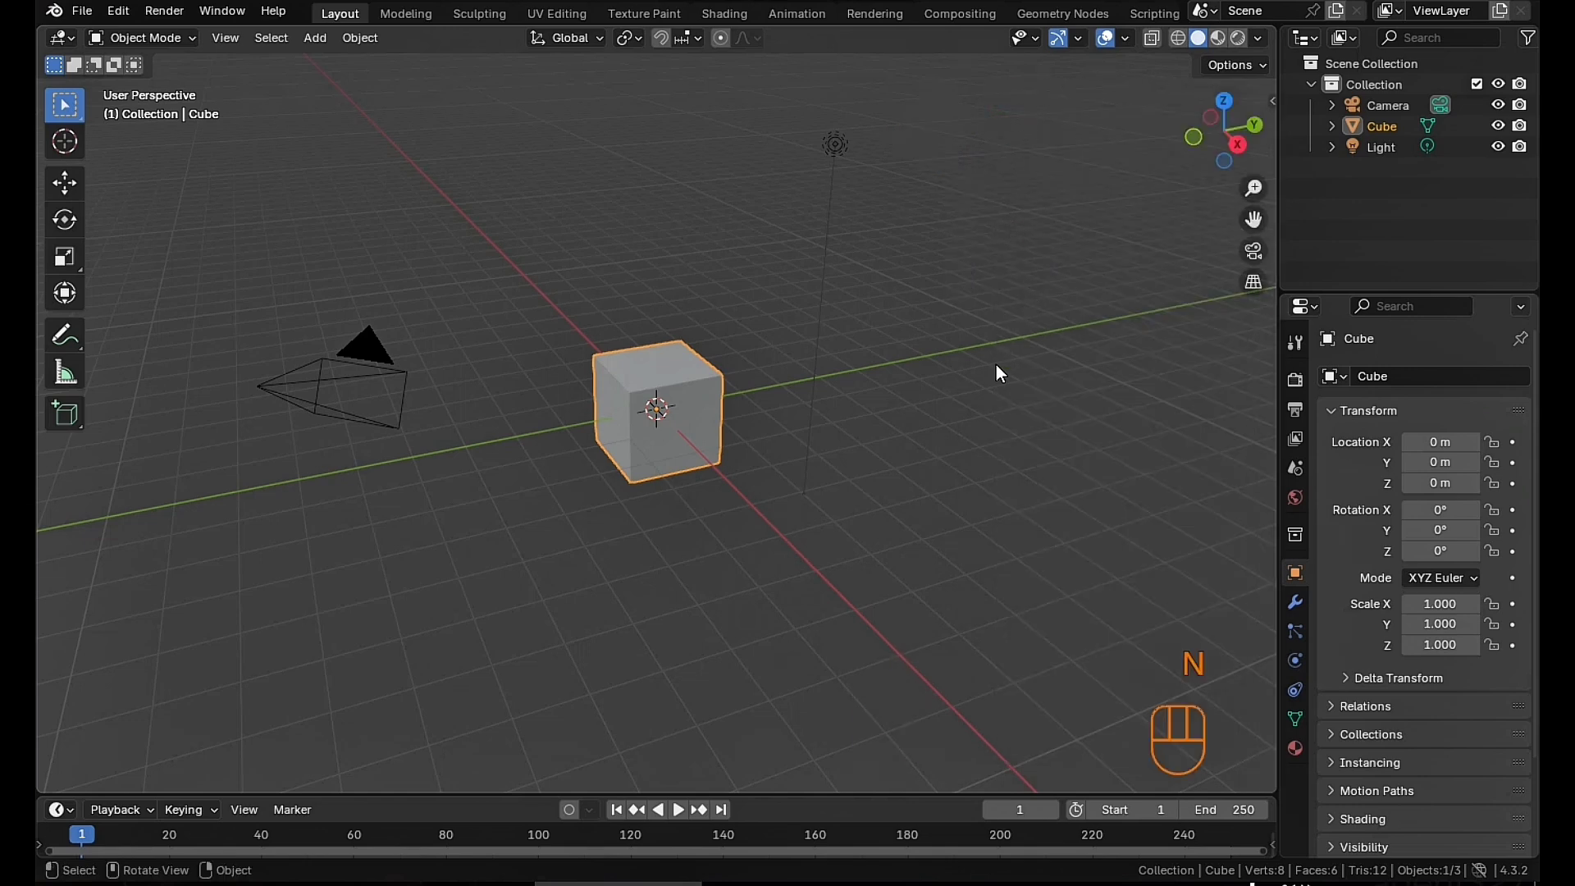
middle_drag(491, 285, 745, 388)
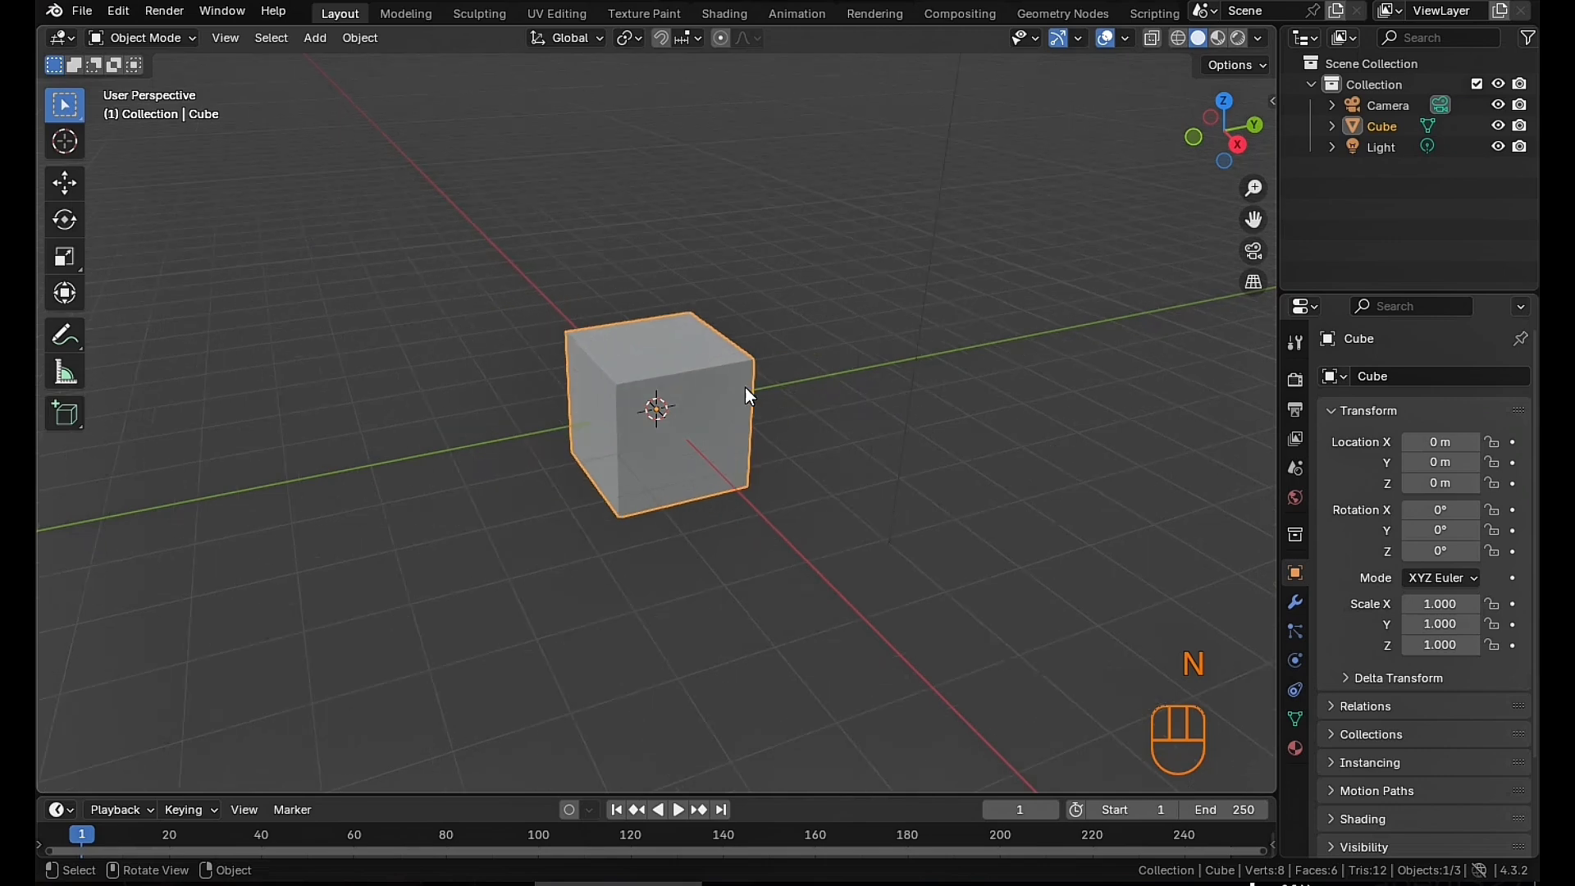
middle_drag(841, 246, 797, 203)
click(797, 203)
shift+click(431, 414)
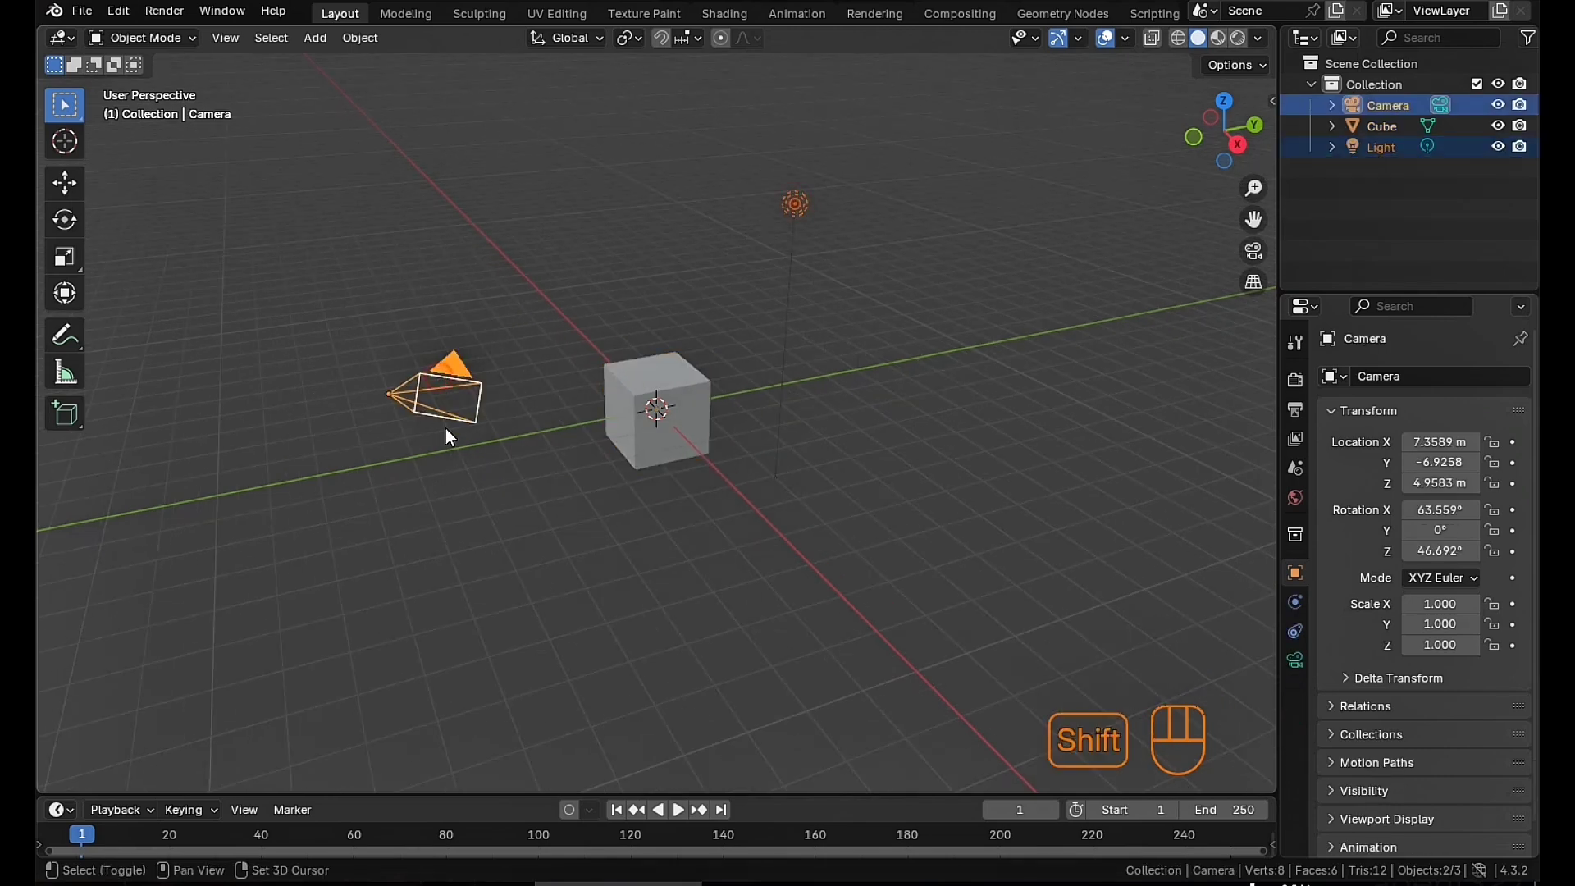
key(Delete)
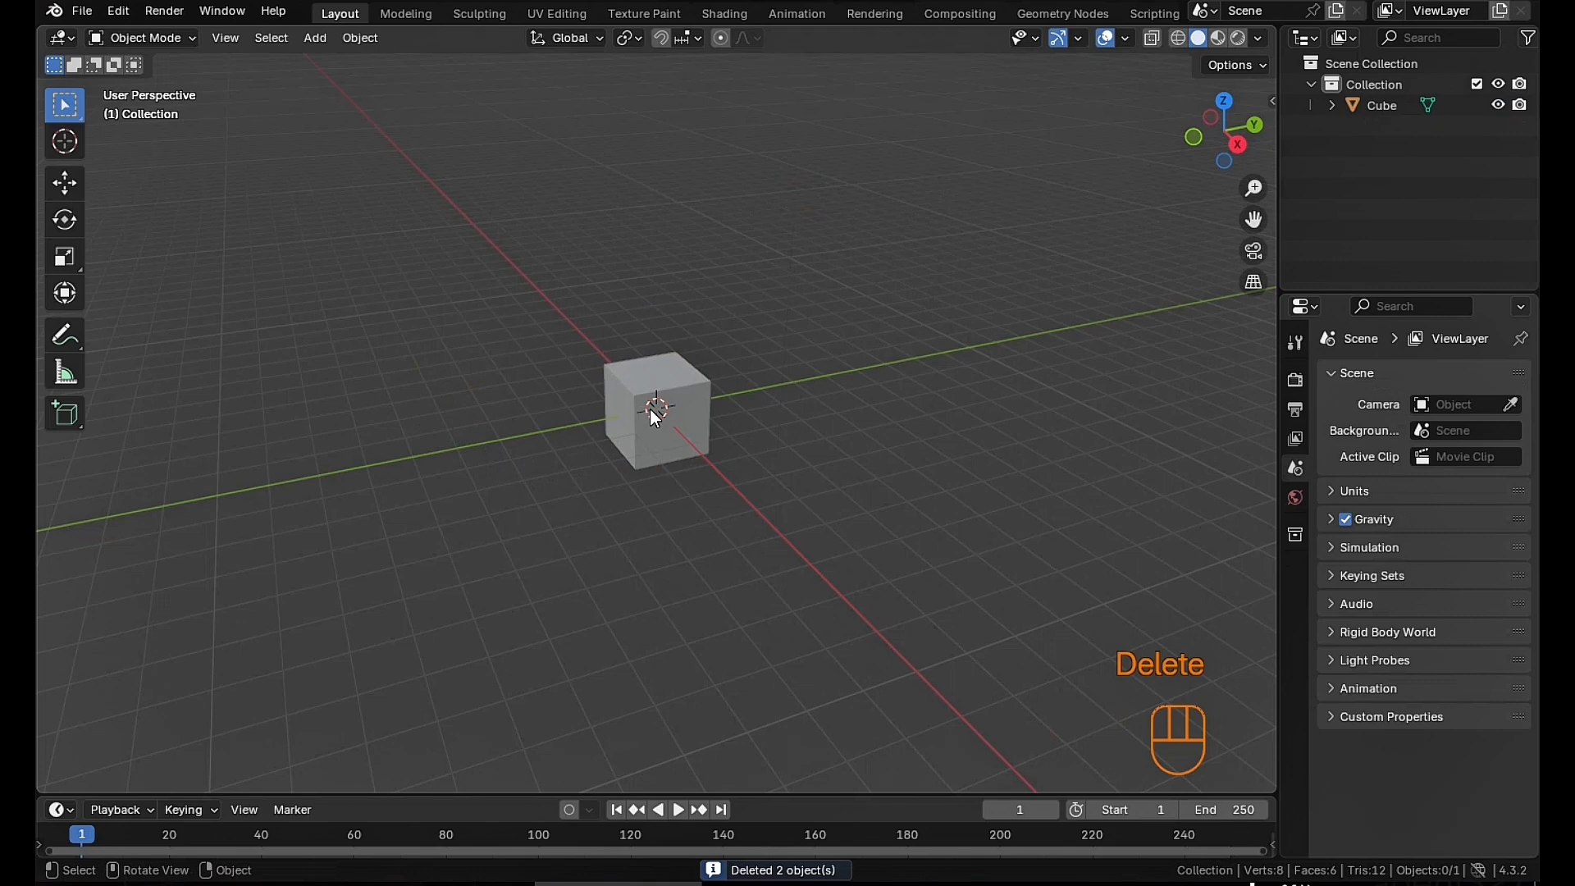
Select the cube and switch it to Edit Mode
click(642, 433)
scroll(658, 393, up, 5)
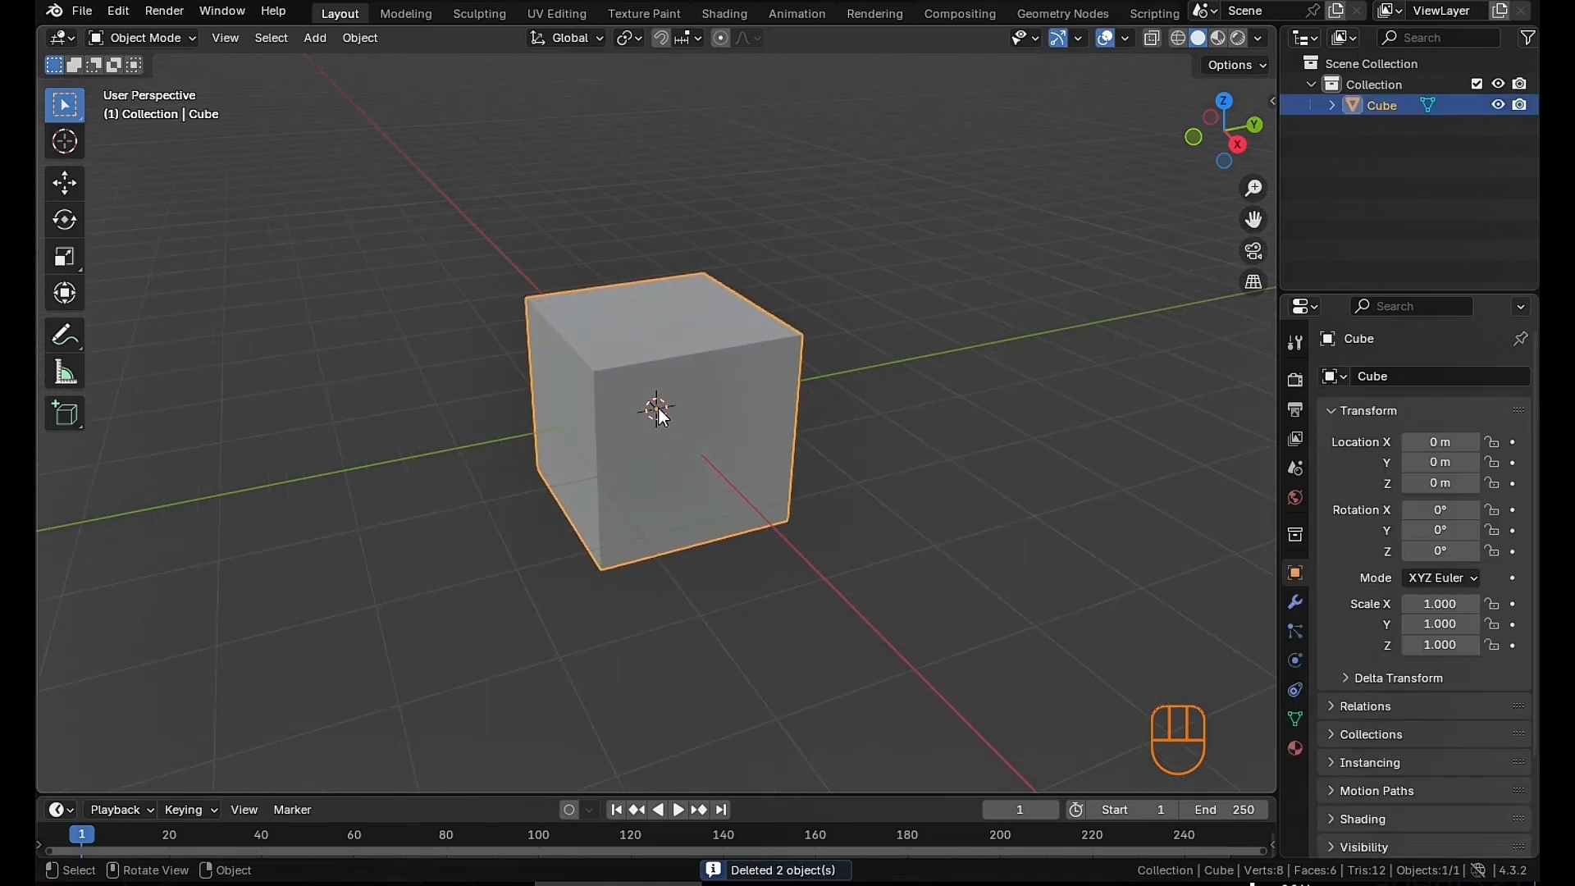
scroll(740, 469, up, 2)
shift+middle_drag(701, 429, 780, 449)
scroll(739, 469, down, 3)
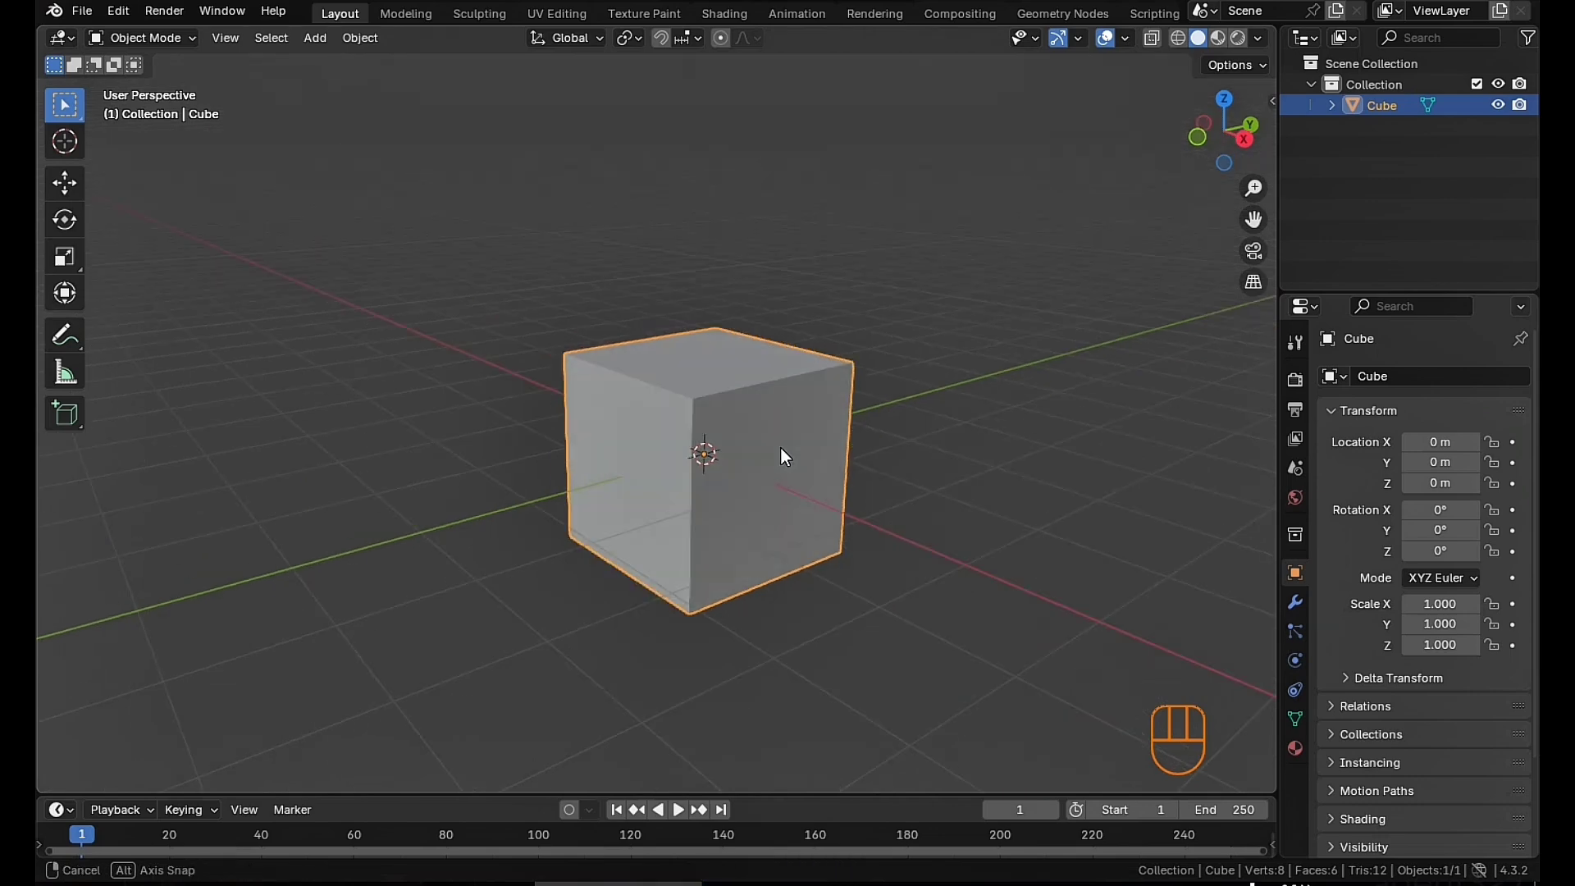
key(Tab)
Delete the three edges meeting at the cube's near upper corner, leaving only two walls and a floor
scroll(707, 454, up, 2)
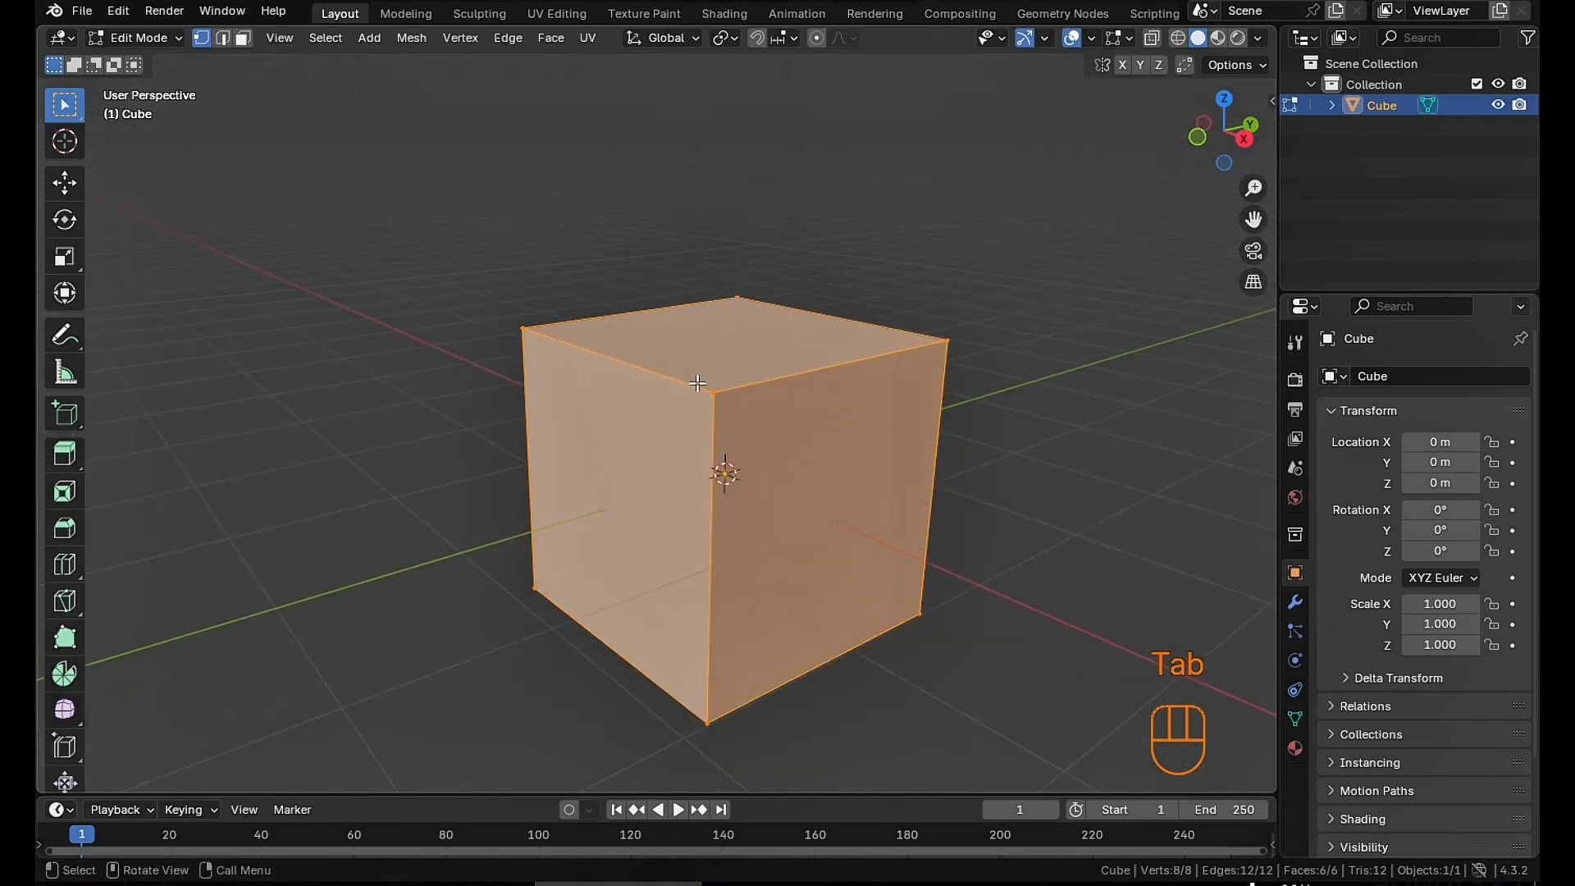
key(2)
click(764, 381)
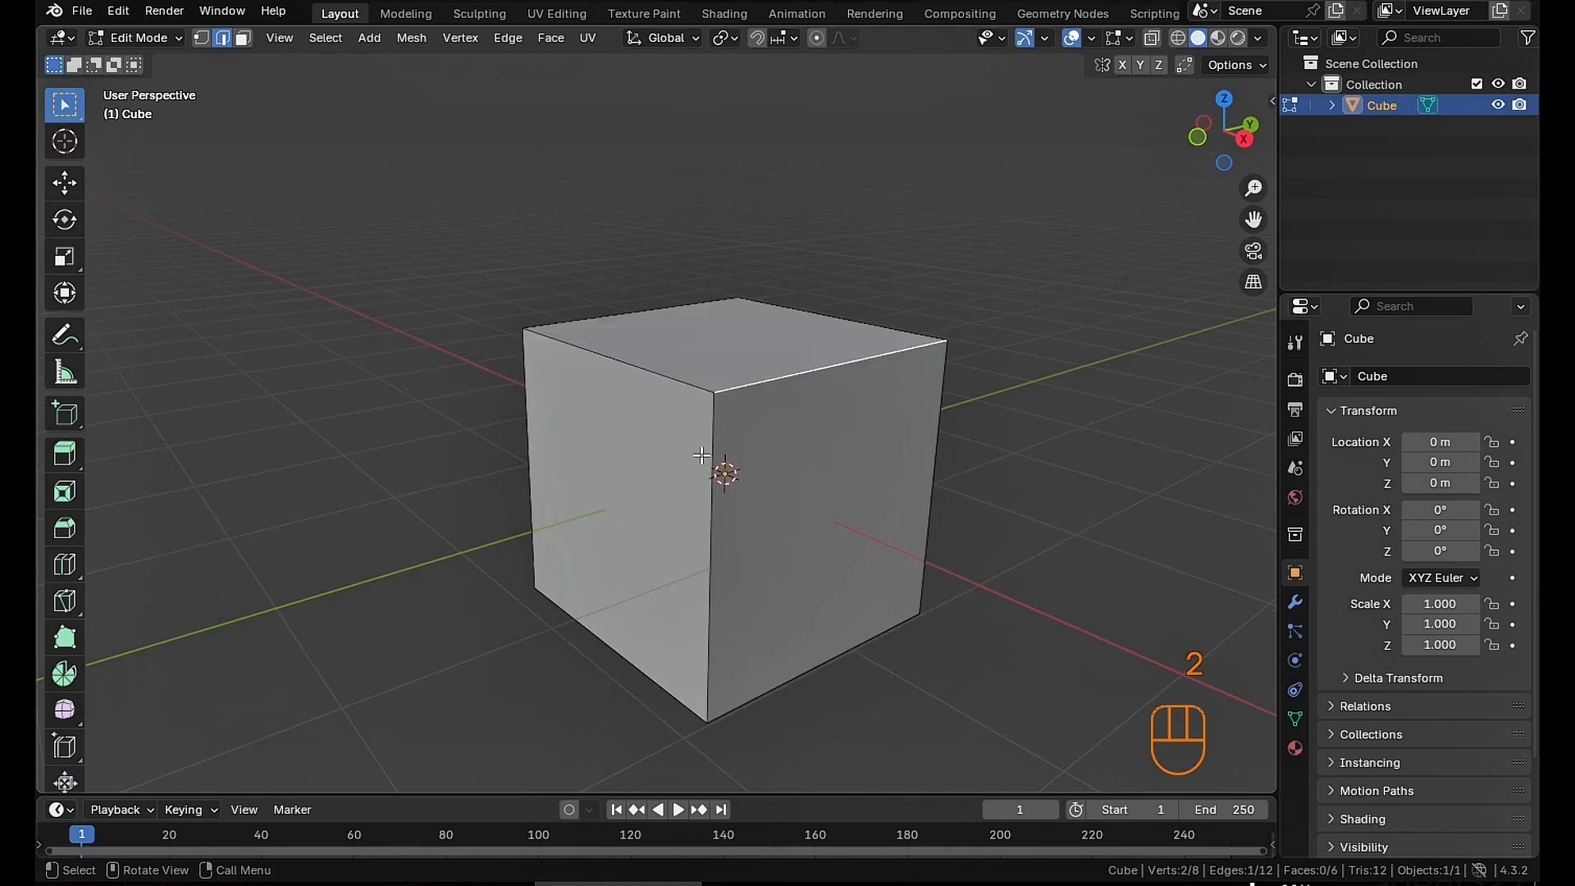
shift+click(677, 381)
shift+click(721, 533)
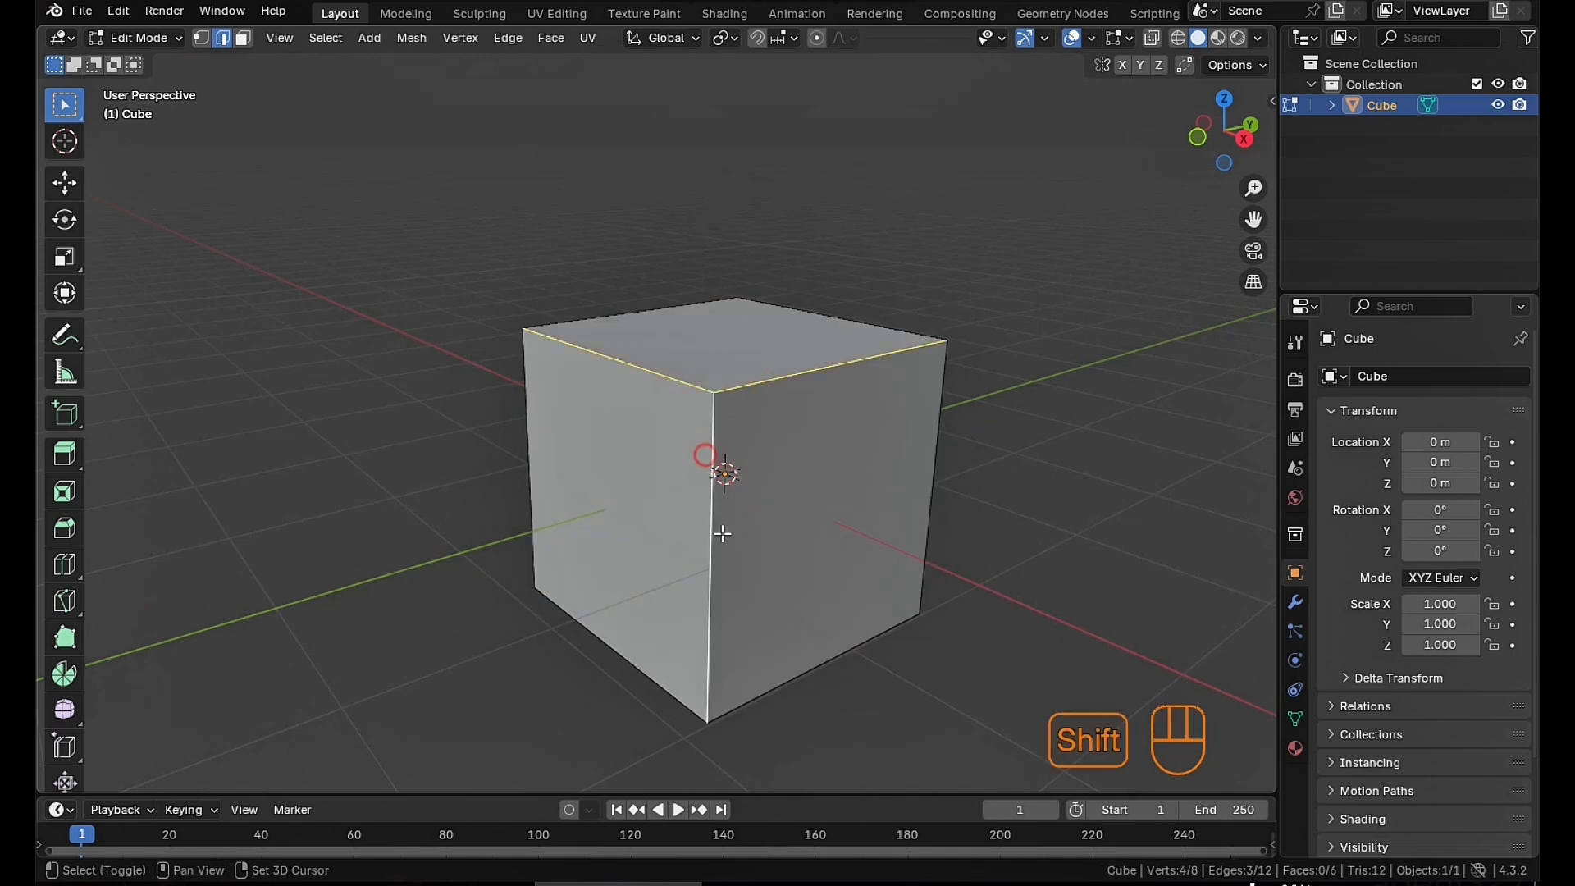
key(x)
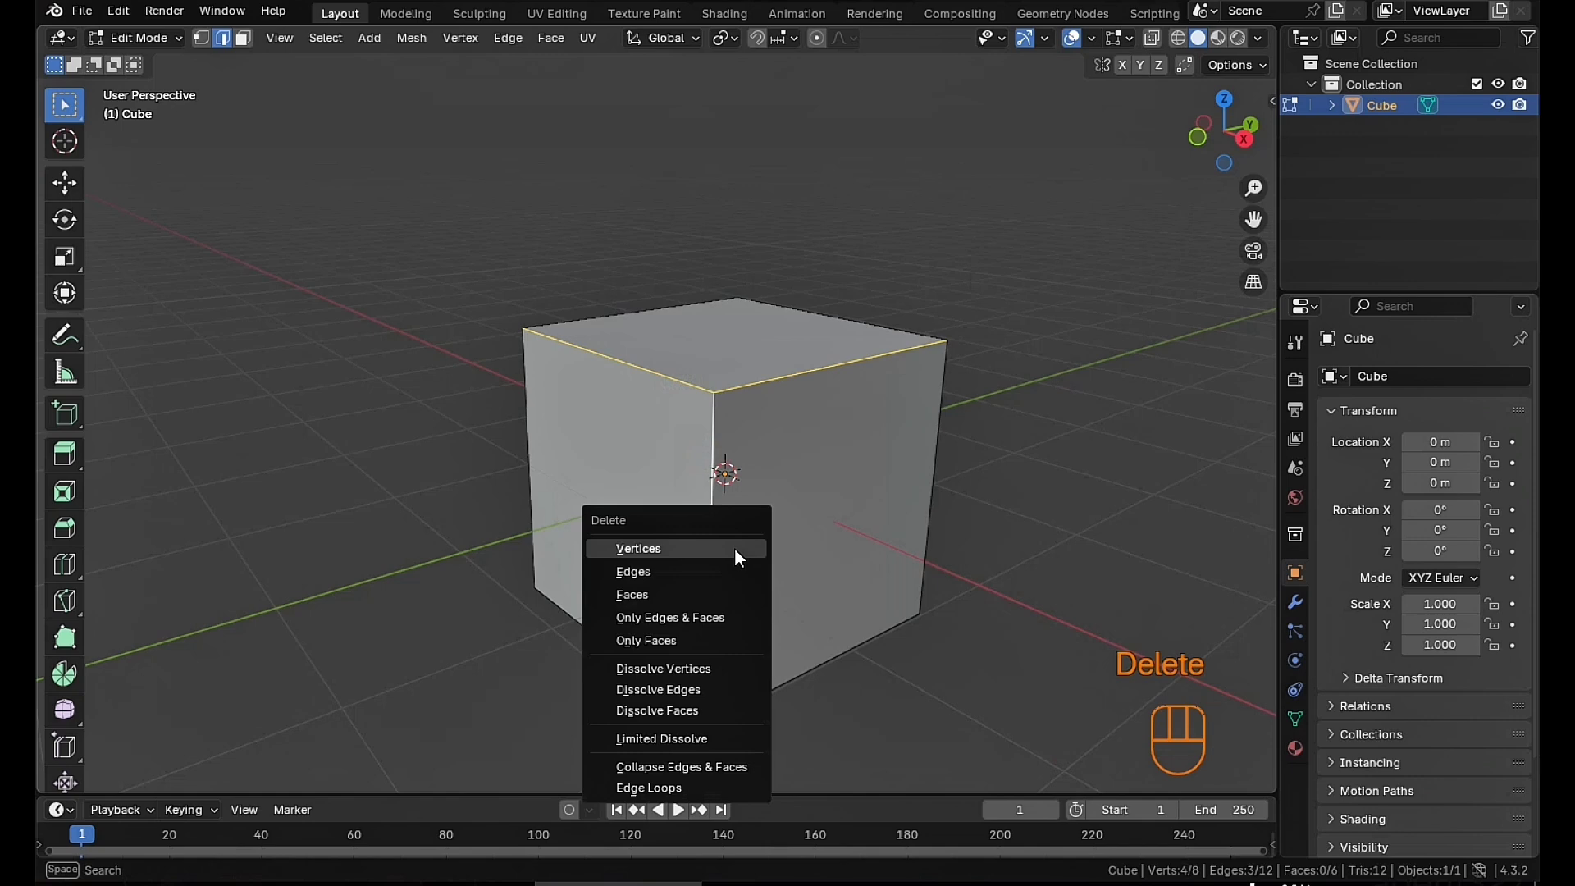
click(697, 571)
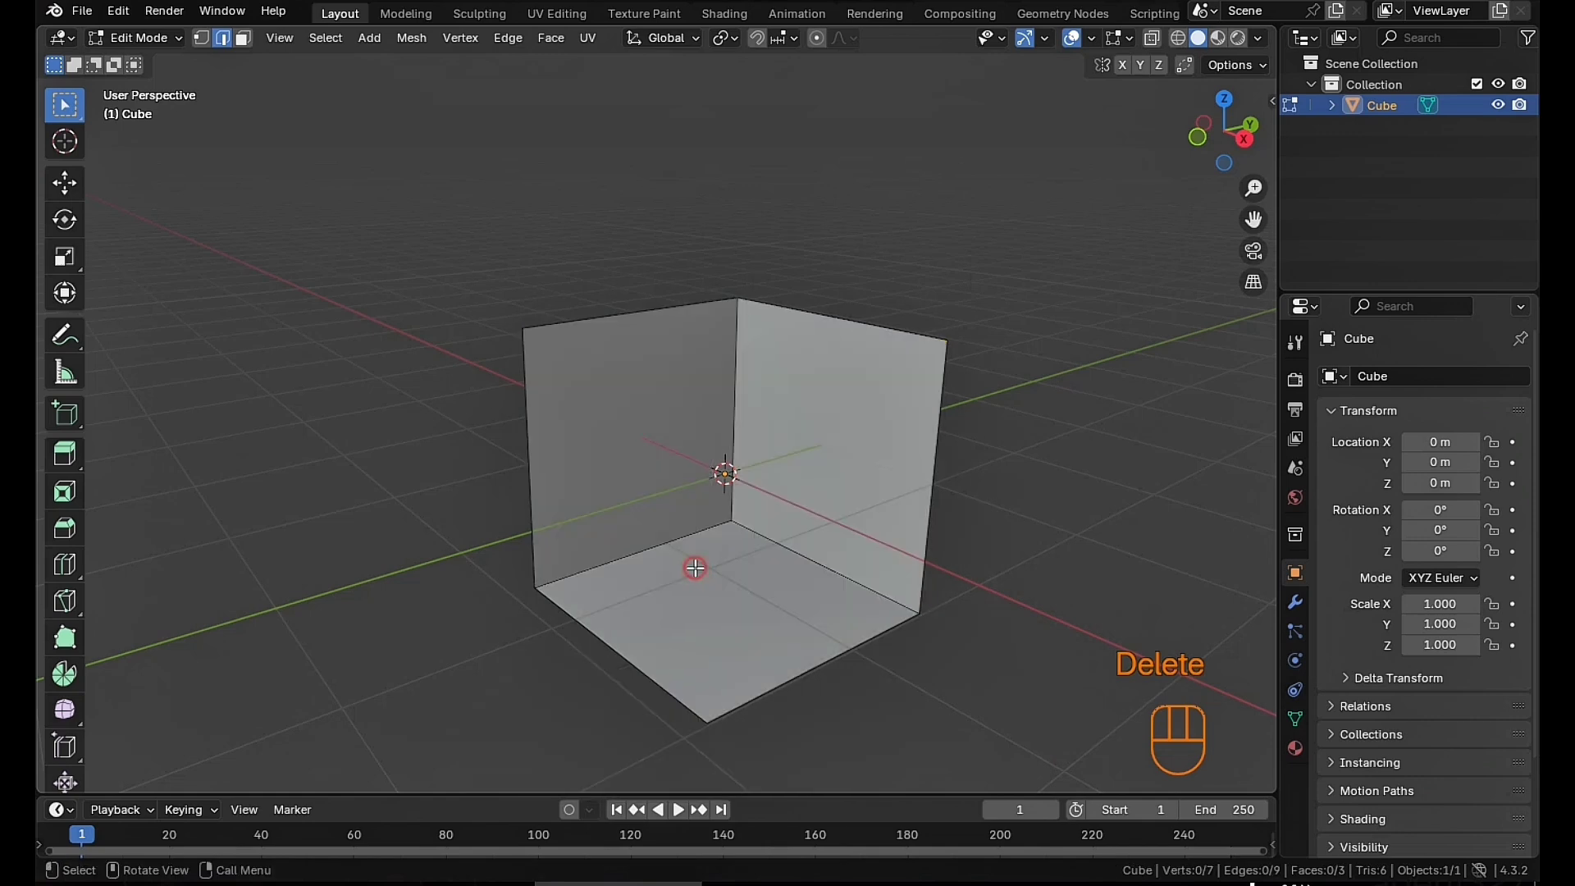
Extrude the two walls and the floor outward along their normals by about 0.28 m
middle_drag(691, 460, 805, 462)
scroll(805, 462, down, 4)
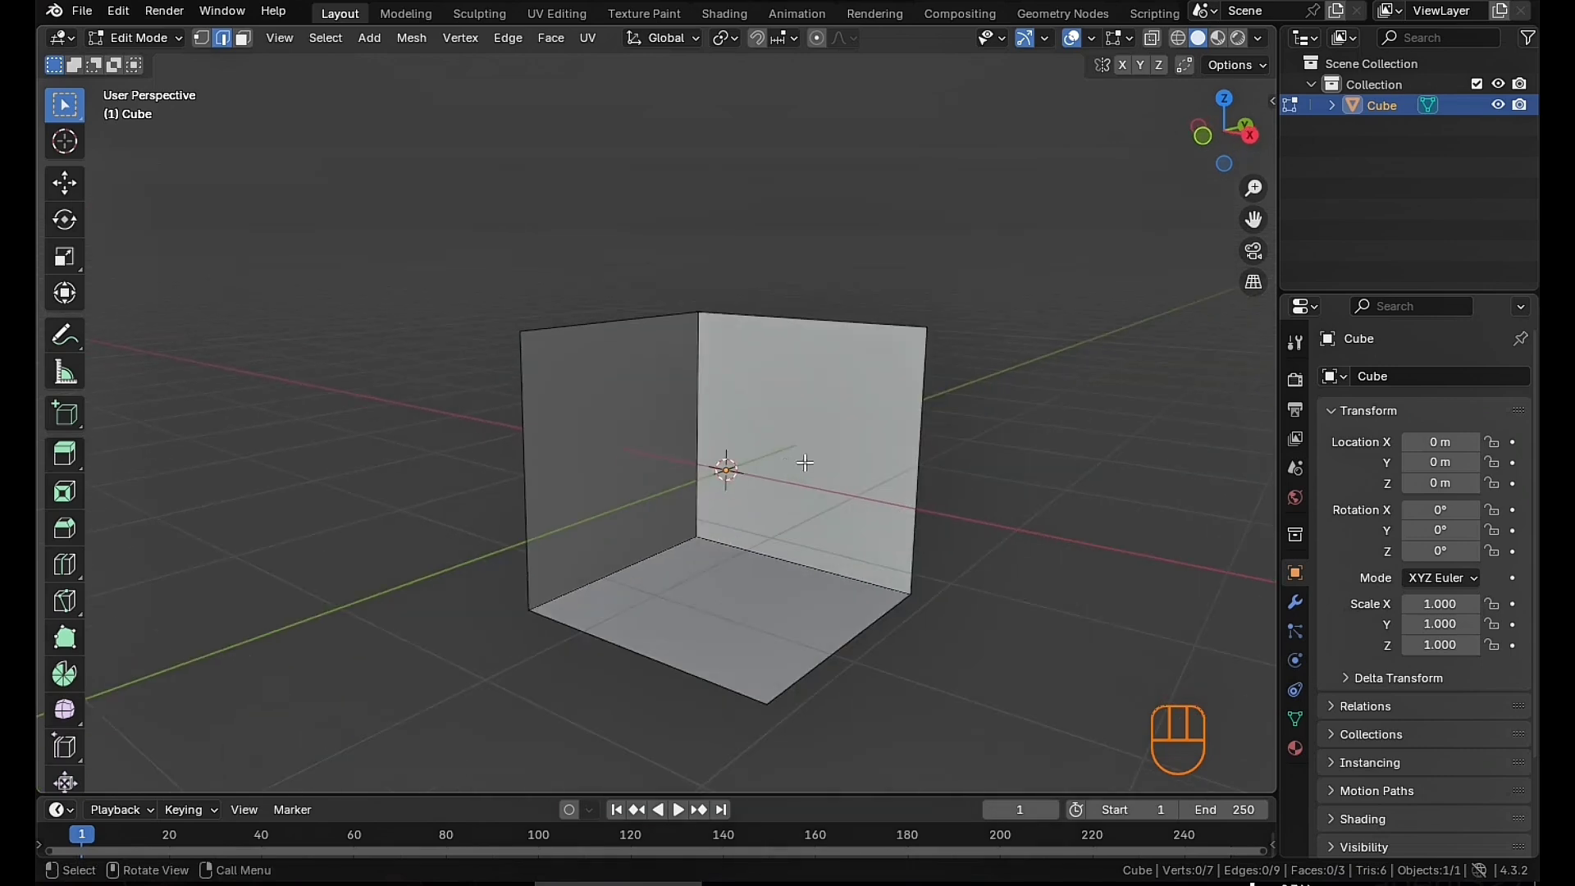
key(3)
click(772, 417)
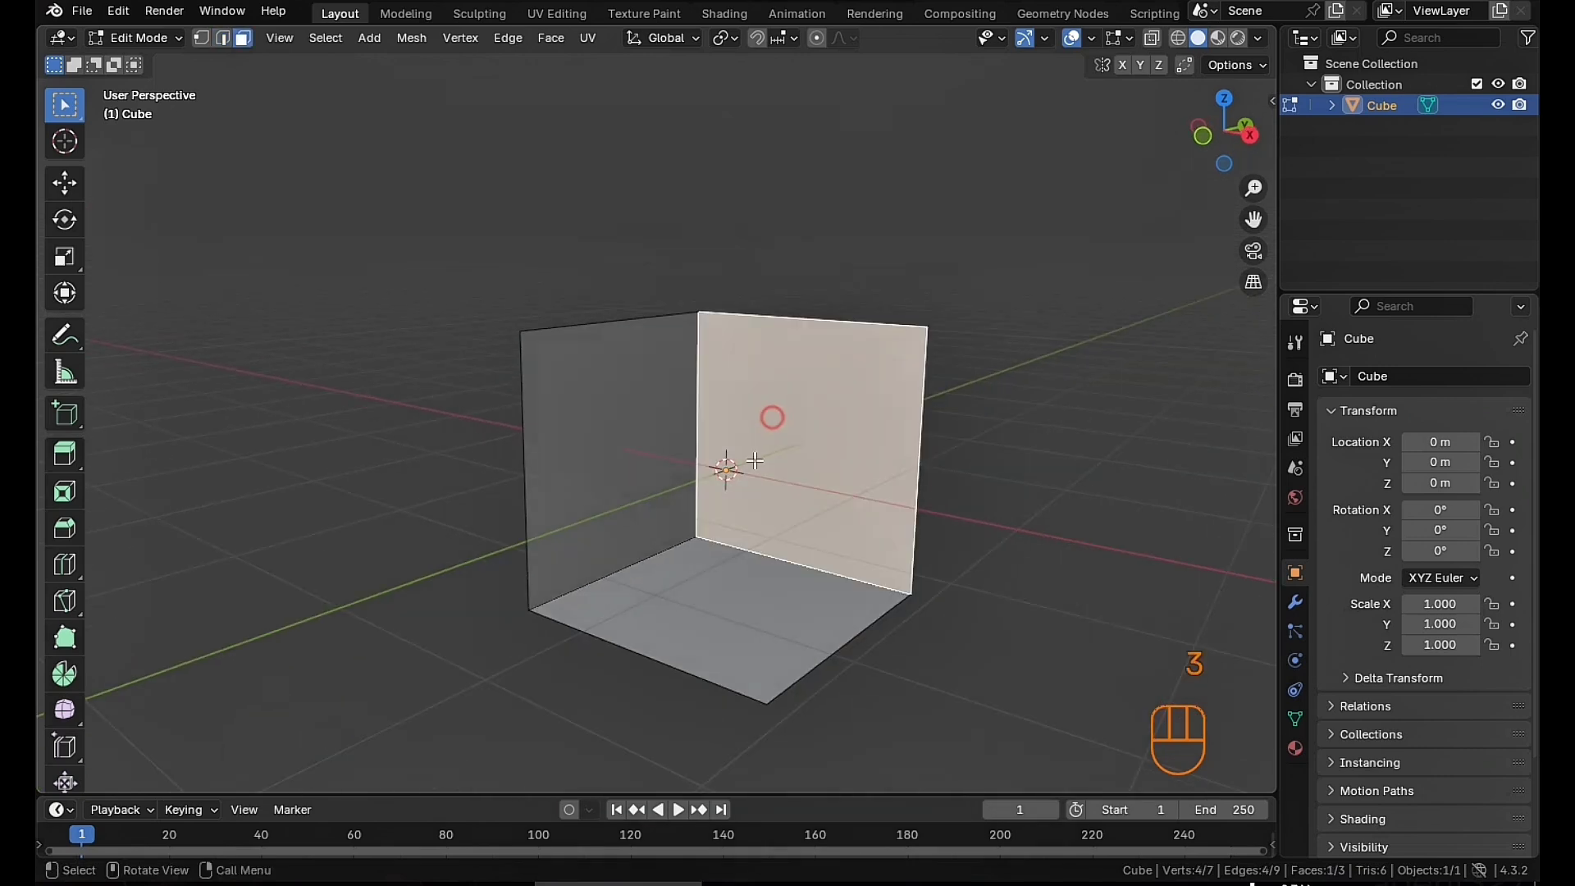
shift+click(625, 420)
shift+click(729, 586)
middle_drag(729, 586, 722, 565)
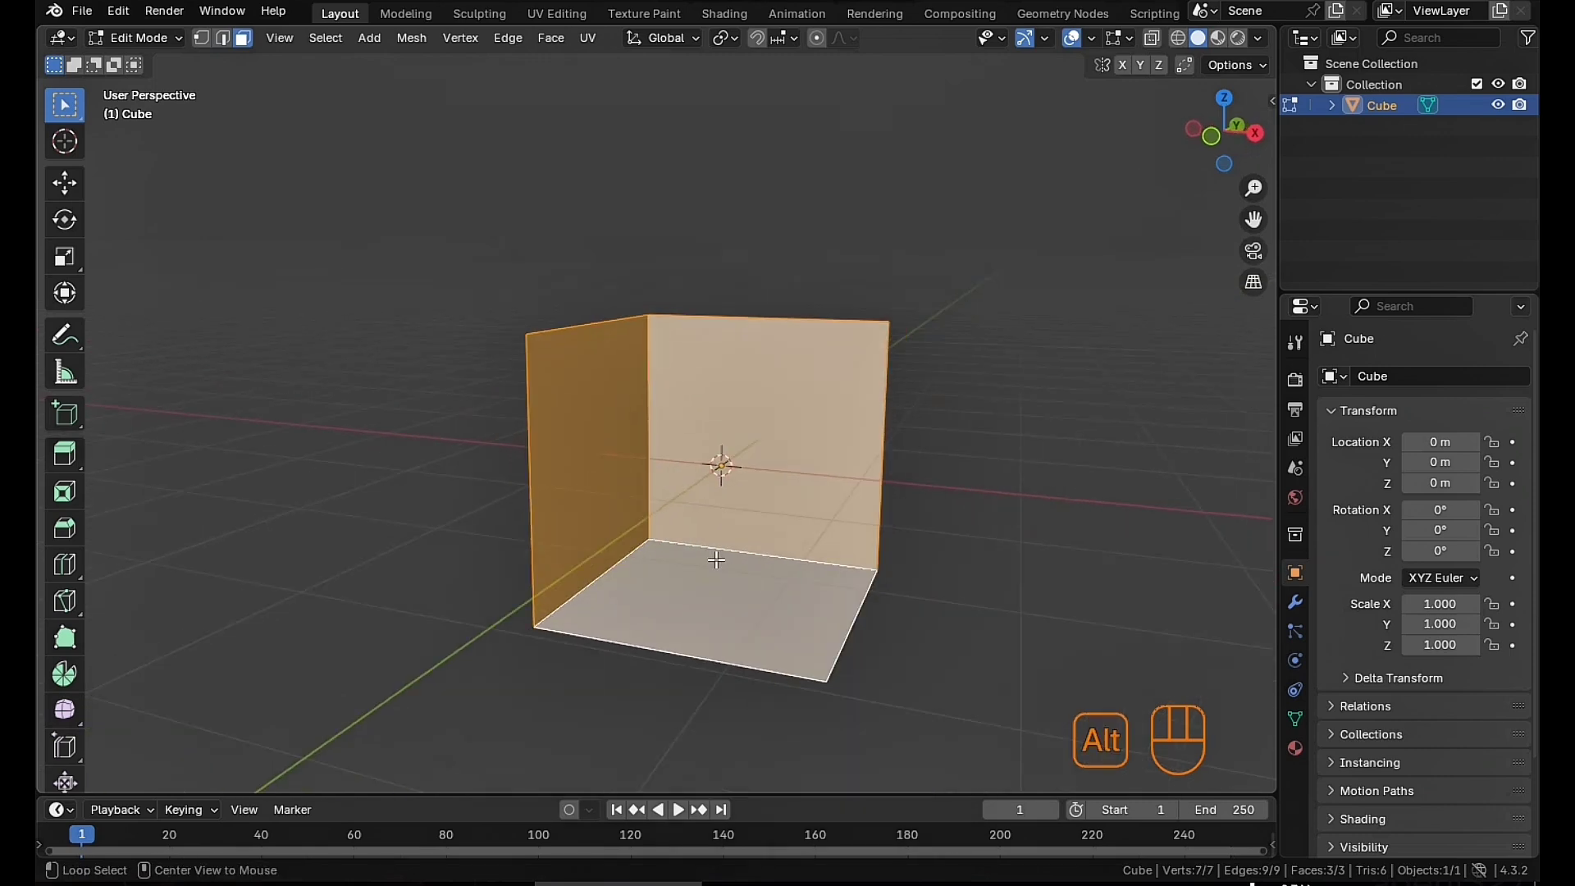
key(alt+e)
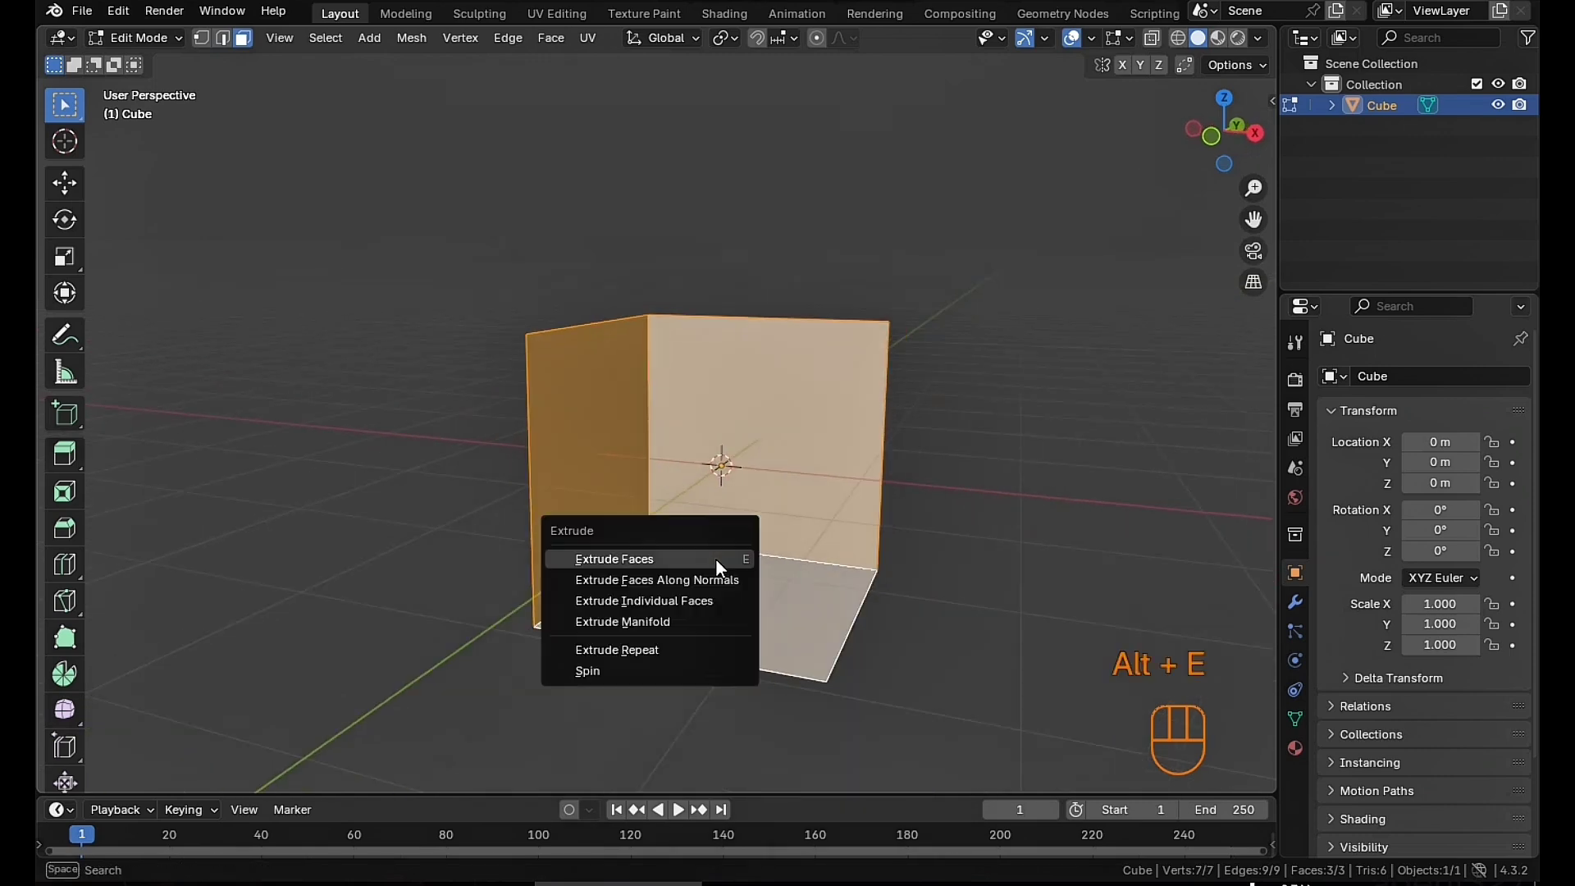
click(670, 582)
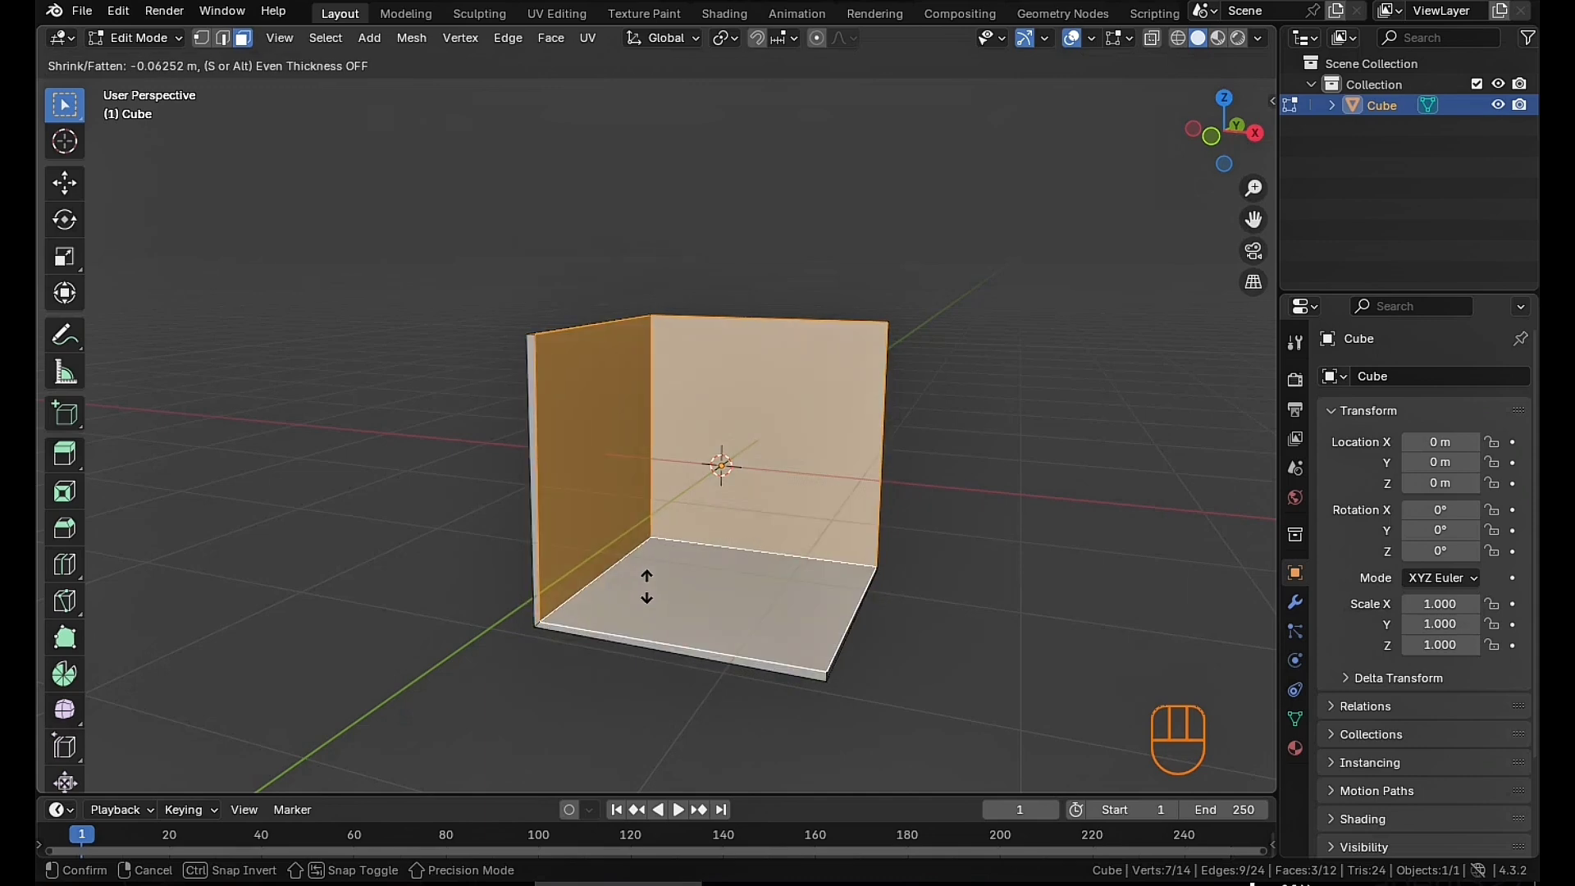
click(661, 566)
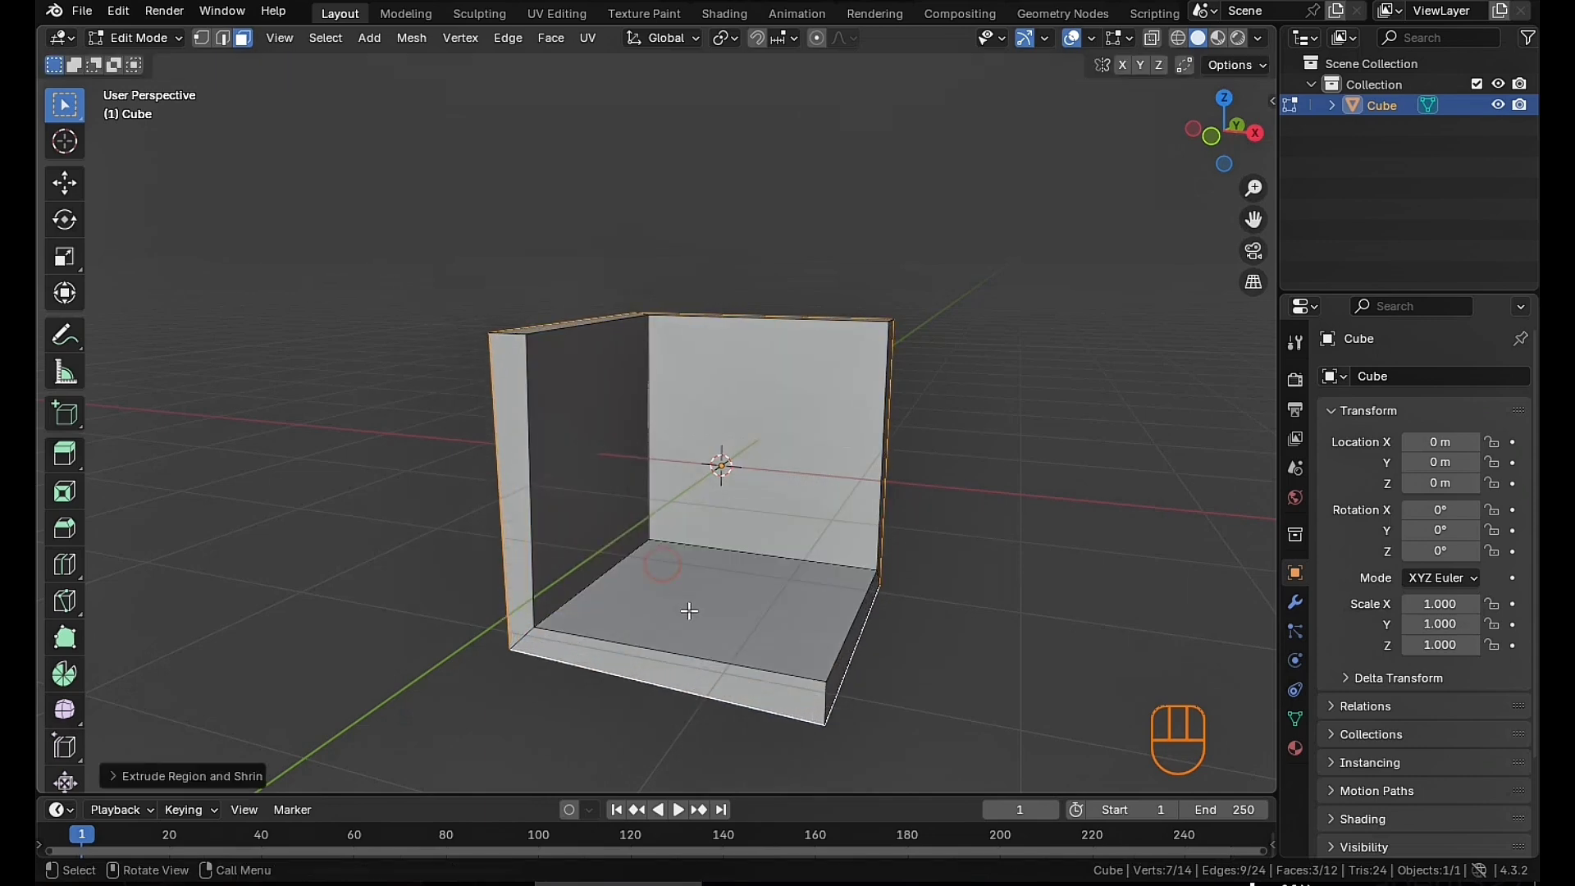
Turn on Offset Even for the wall and floor extrusion, and clear the selection
middle_drag(629, 505, 672, 484)
scroll(615, 533, up, 2)
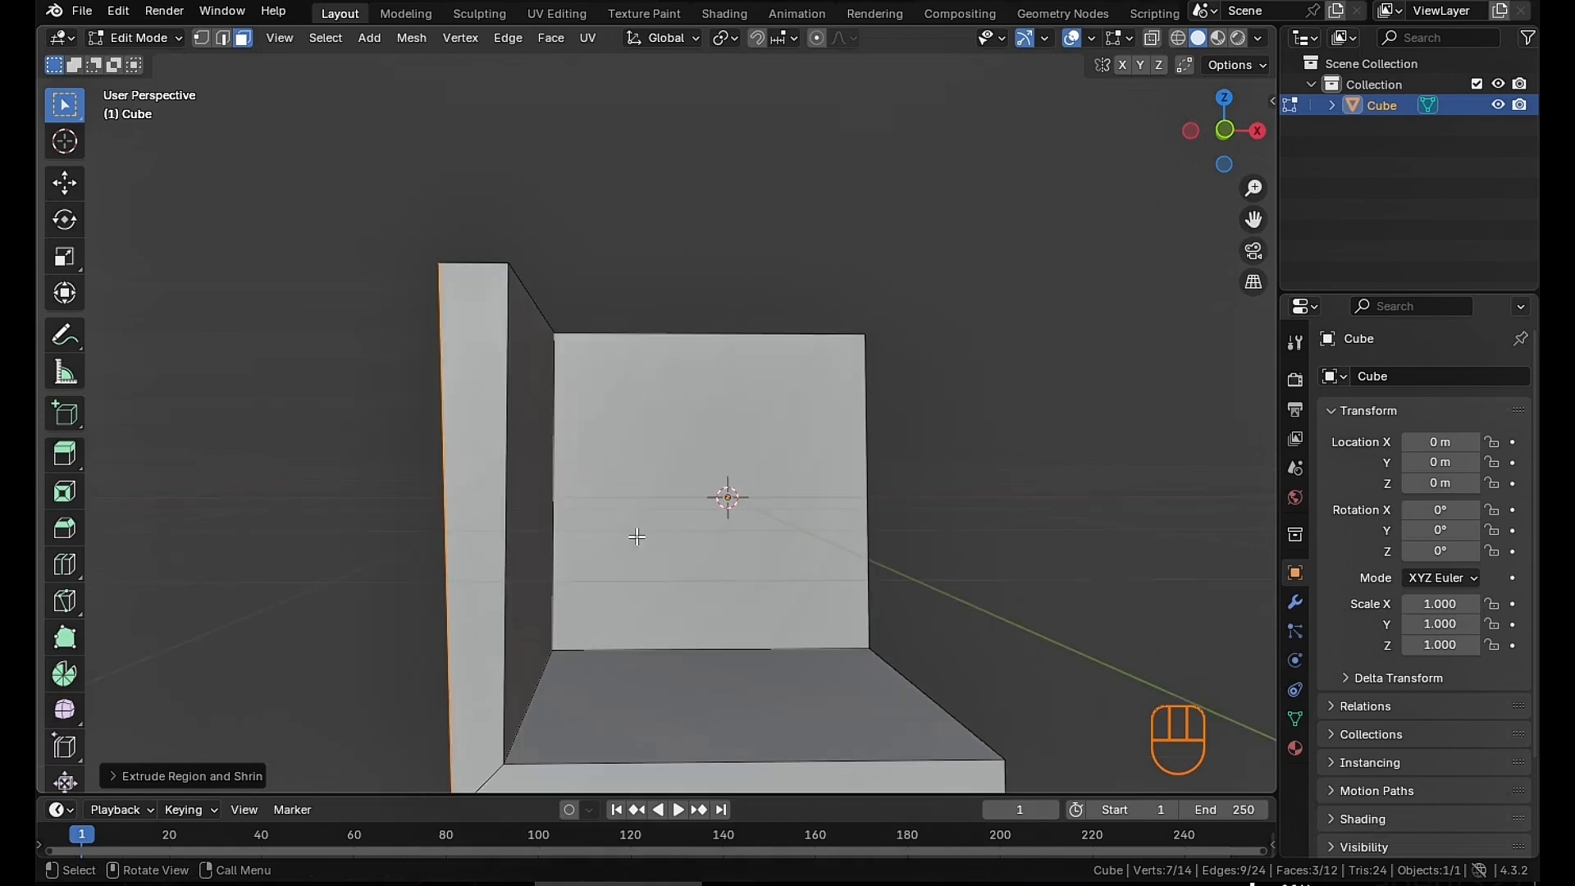
middle_drag(647, 549, 459, 546)
scroll(602, 542, down, 3)
scroll(639, 566, up, 2)
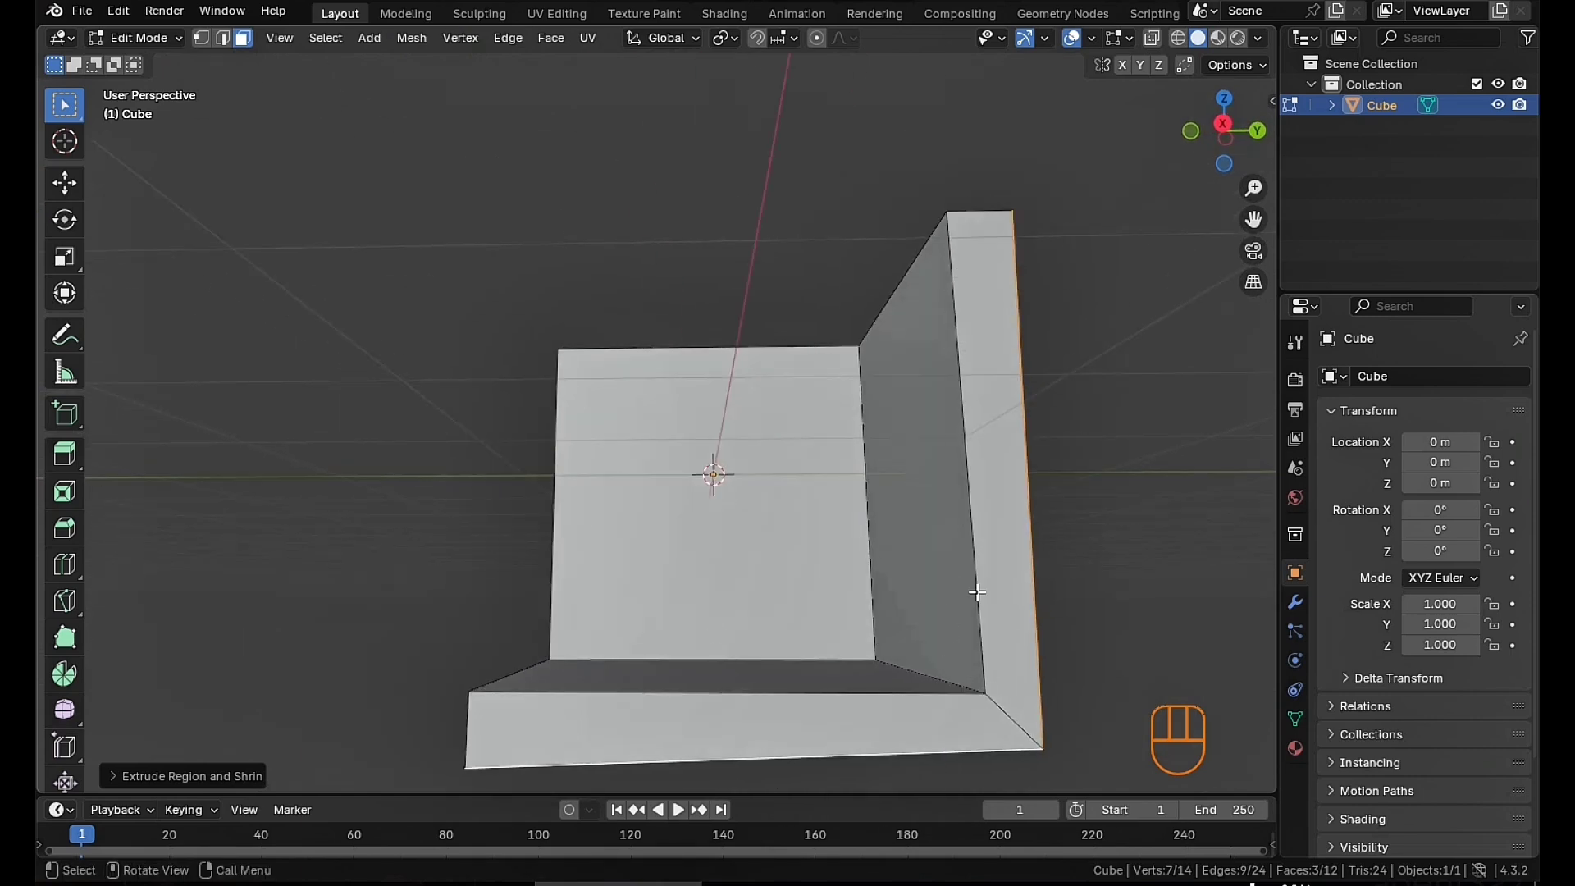
middle_drag(664, 488, 450, 721)
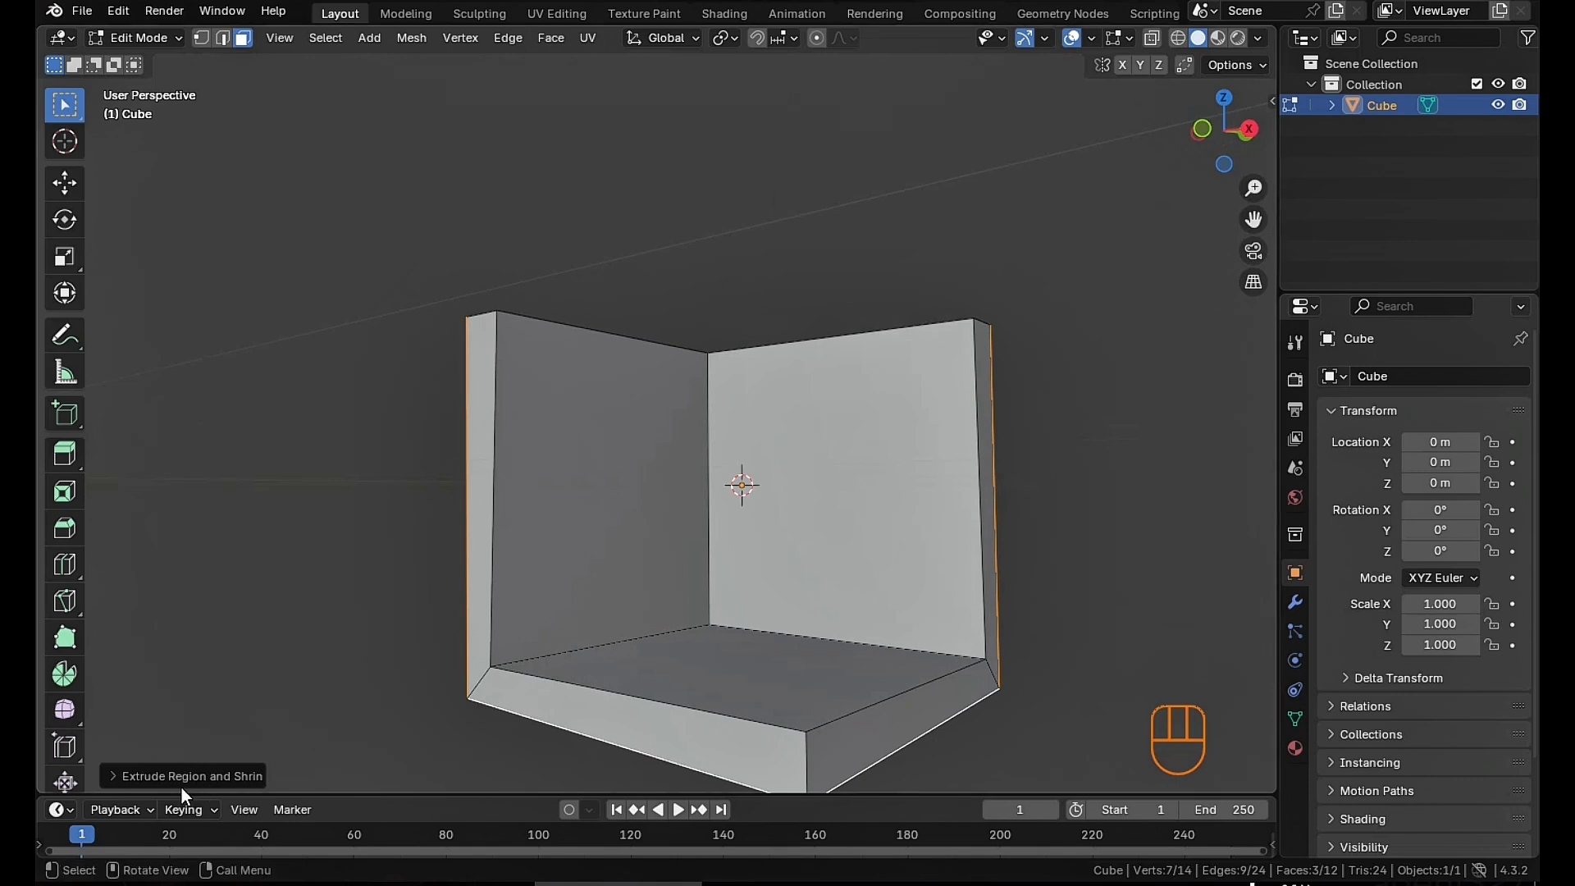
click(117, 776)
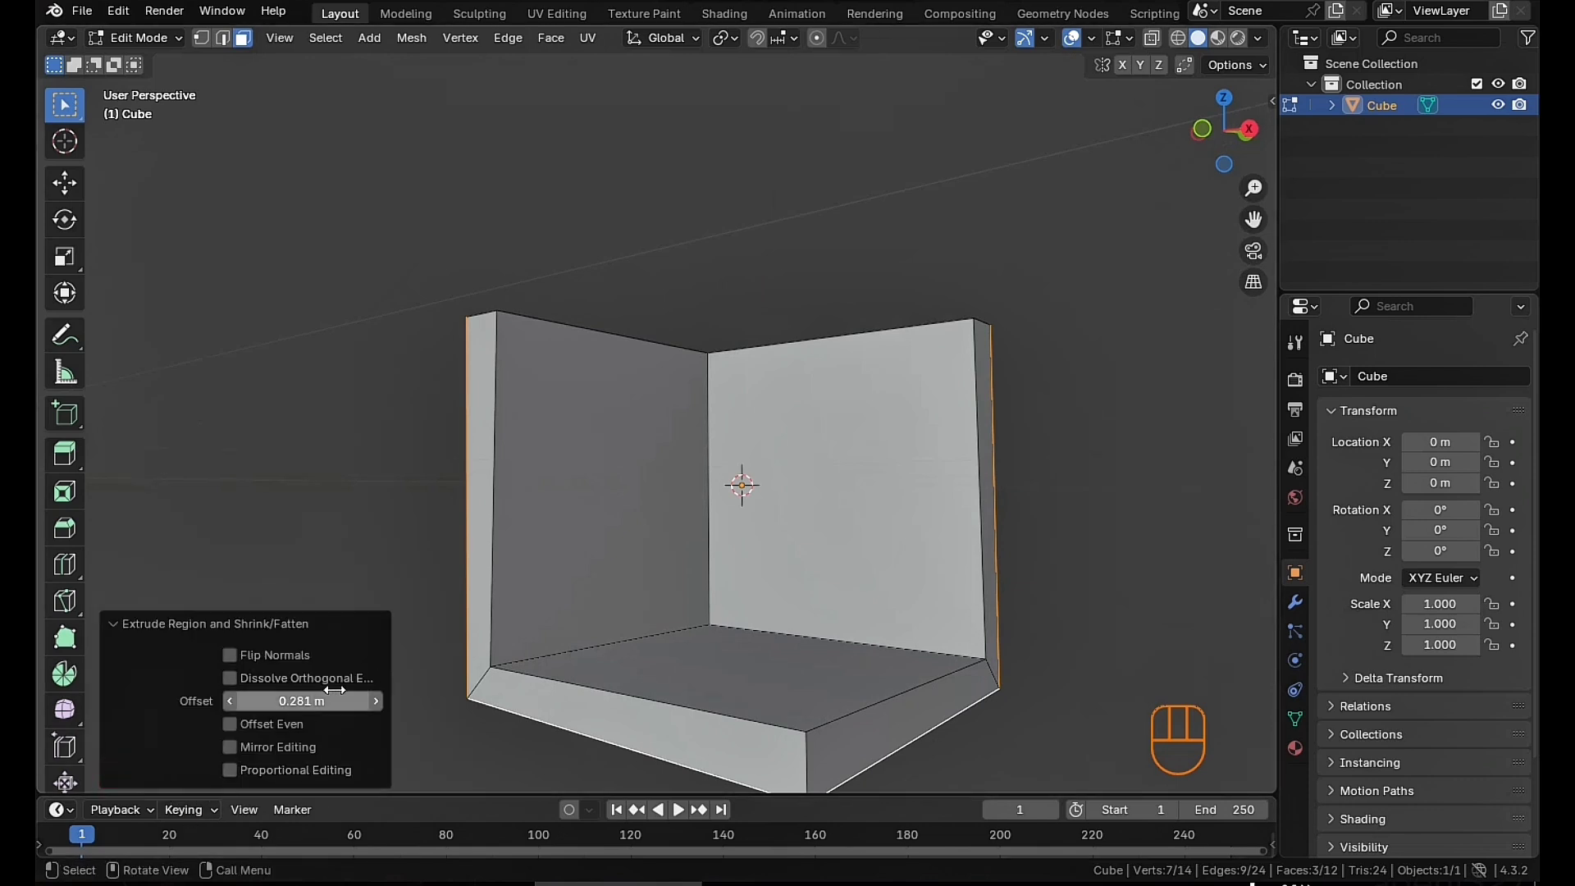
click(229, 725)
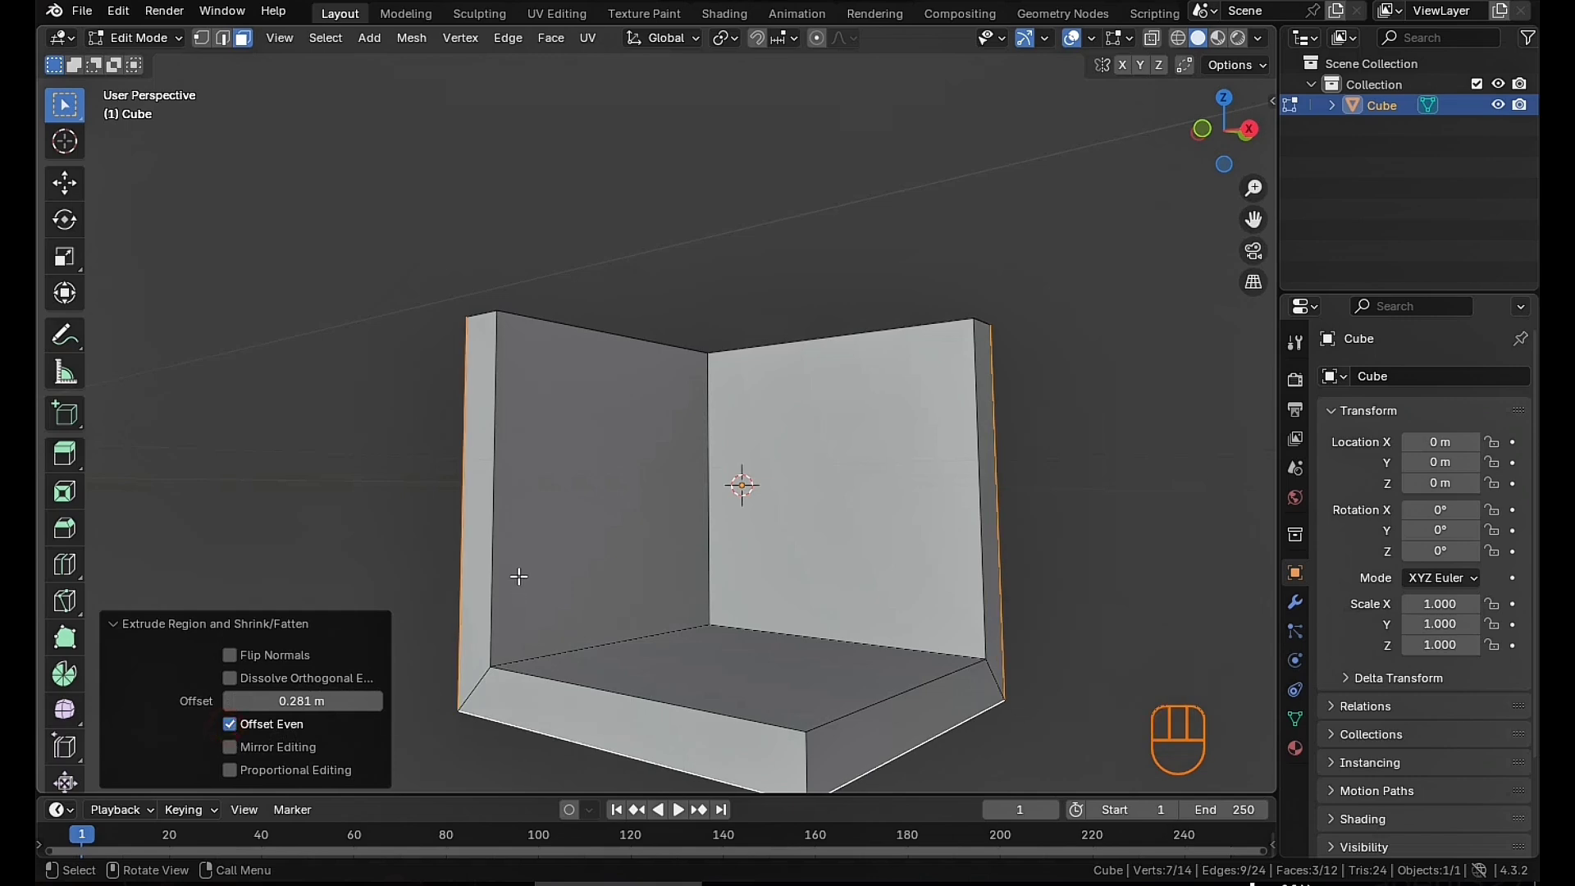
mouse_move(520, 574)
middle_down()
mouse_move(643, 576)
mouse_move(386, 530)
mouse_move(365, 556)
mouse_move(512, 569)
middle_up()
click(331, 384)
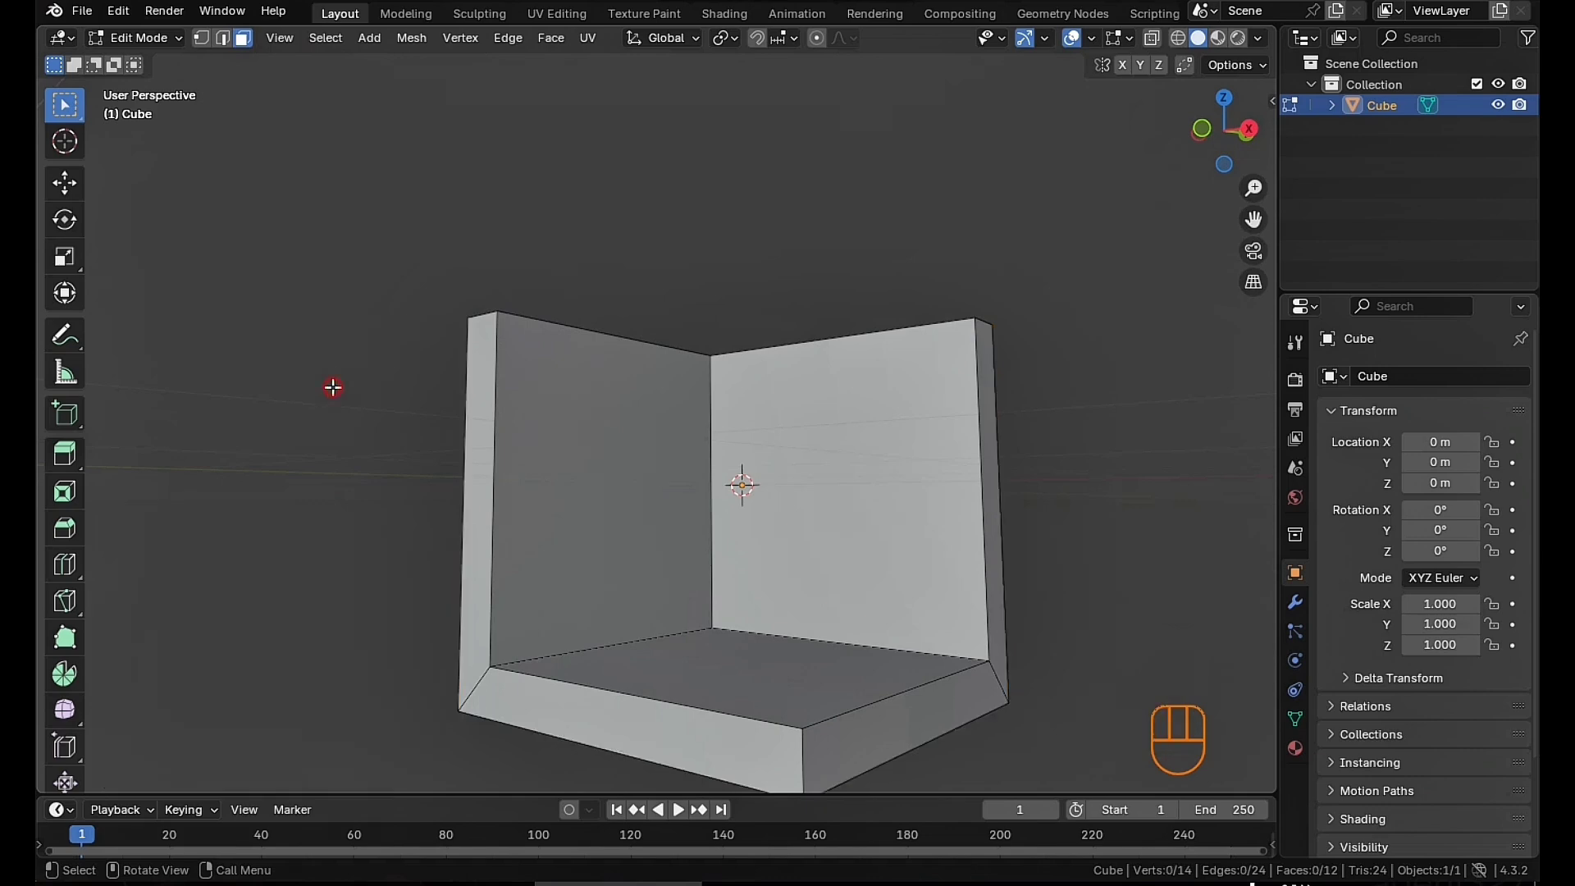
Select the vertical edges of the inner walls one at a time, from the open side through the corner
middle_drag(539, 510, 686, 531)
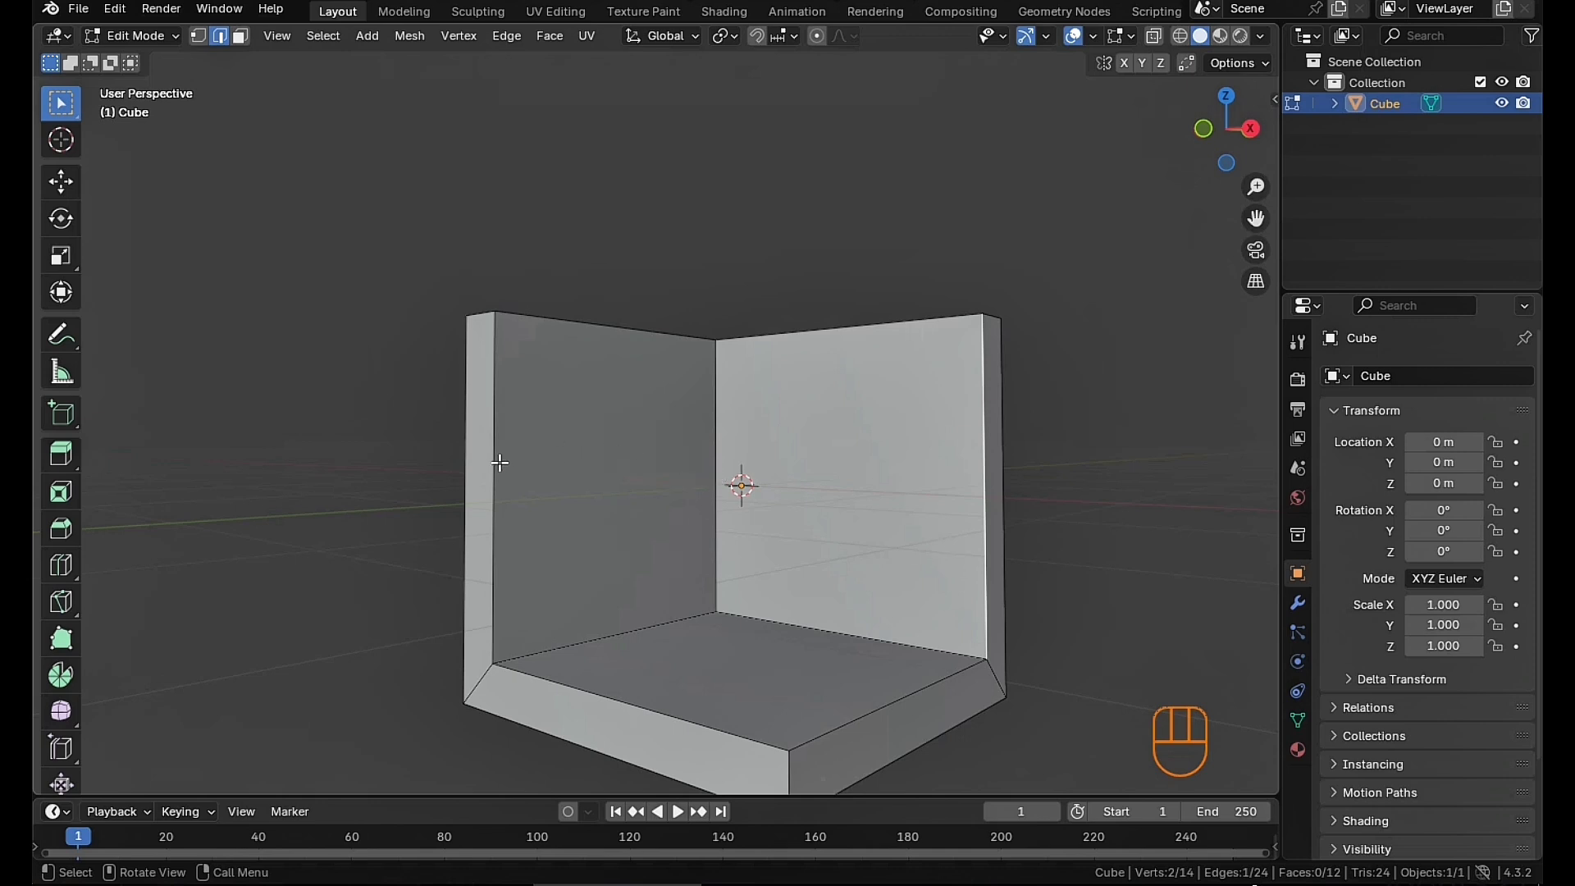
click(495, 461)
click(715, 459)
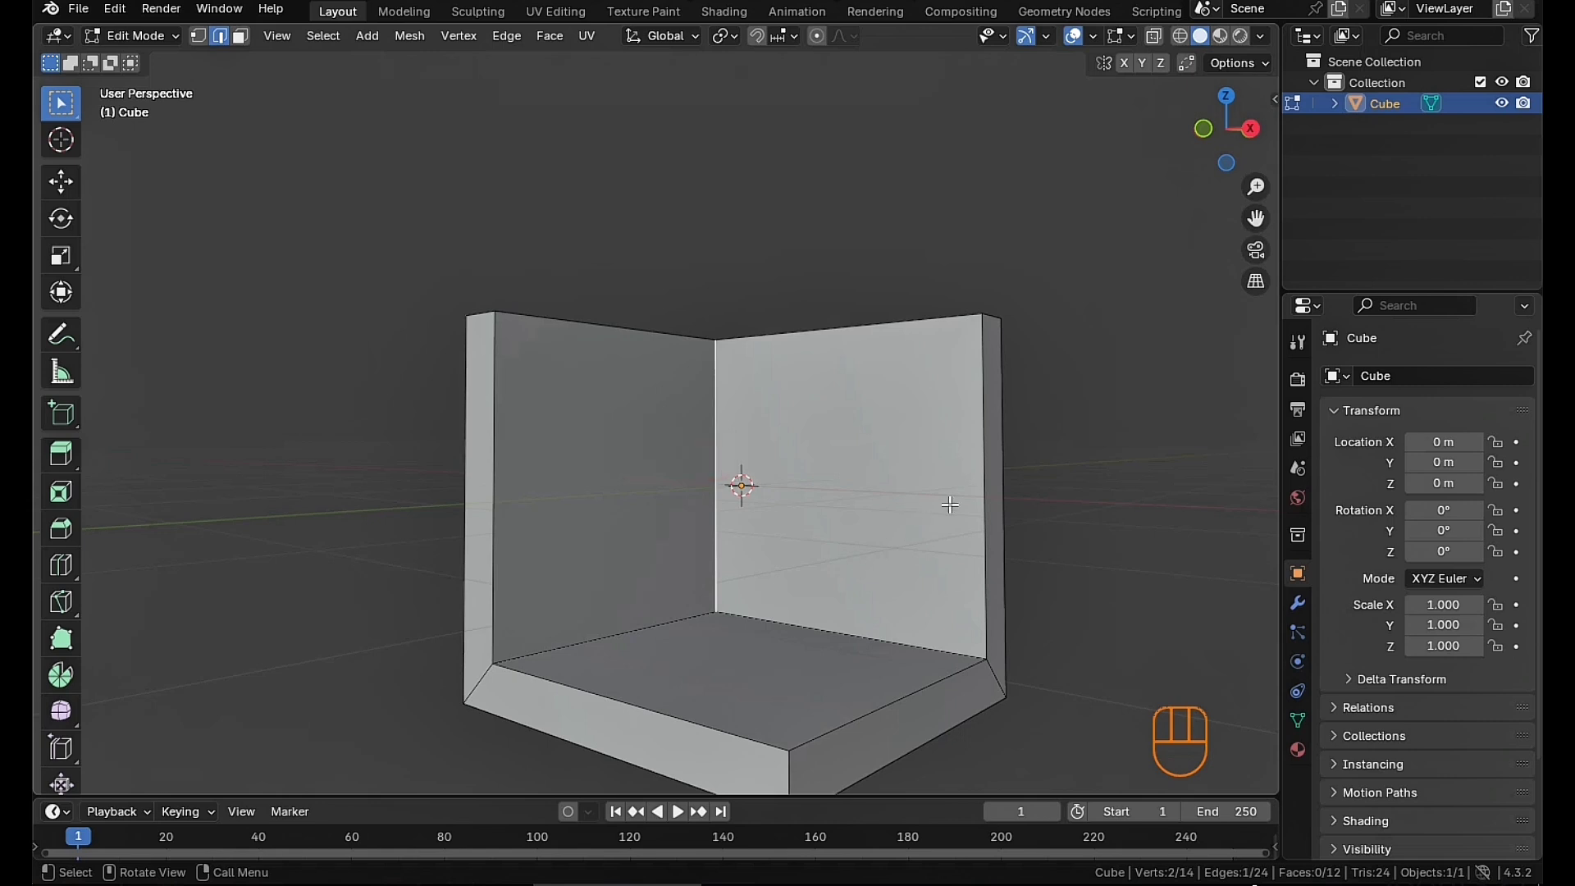
click(982, 513)
middle_drag(805, 579, 692, 563)
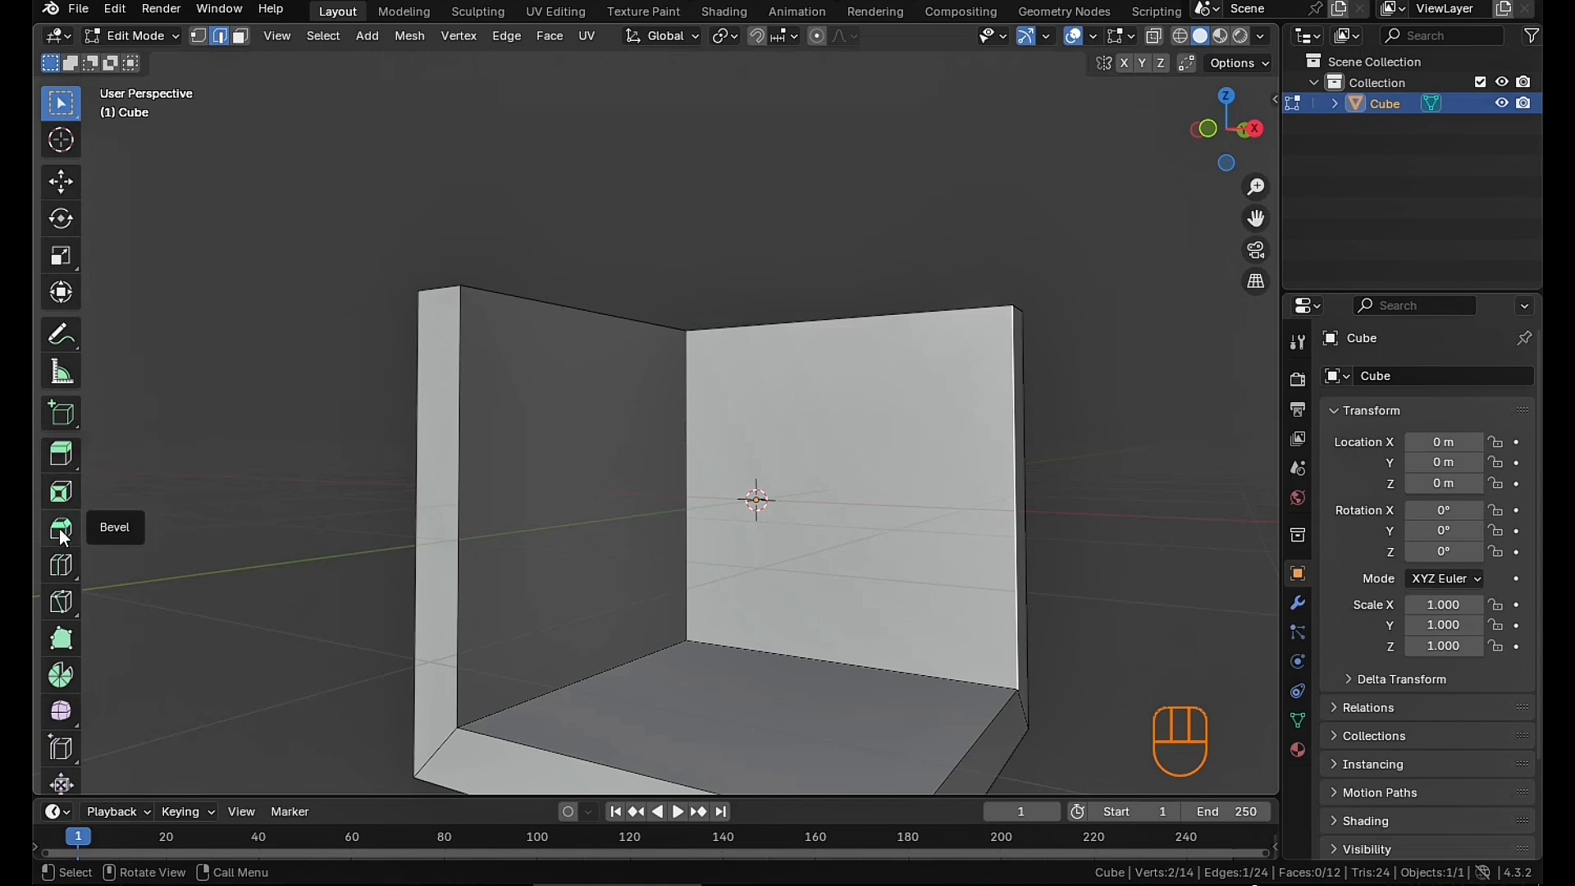
Select the two inner wall faces and the inner floor face together in face mode
key(3)
click(599, 496)
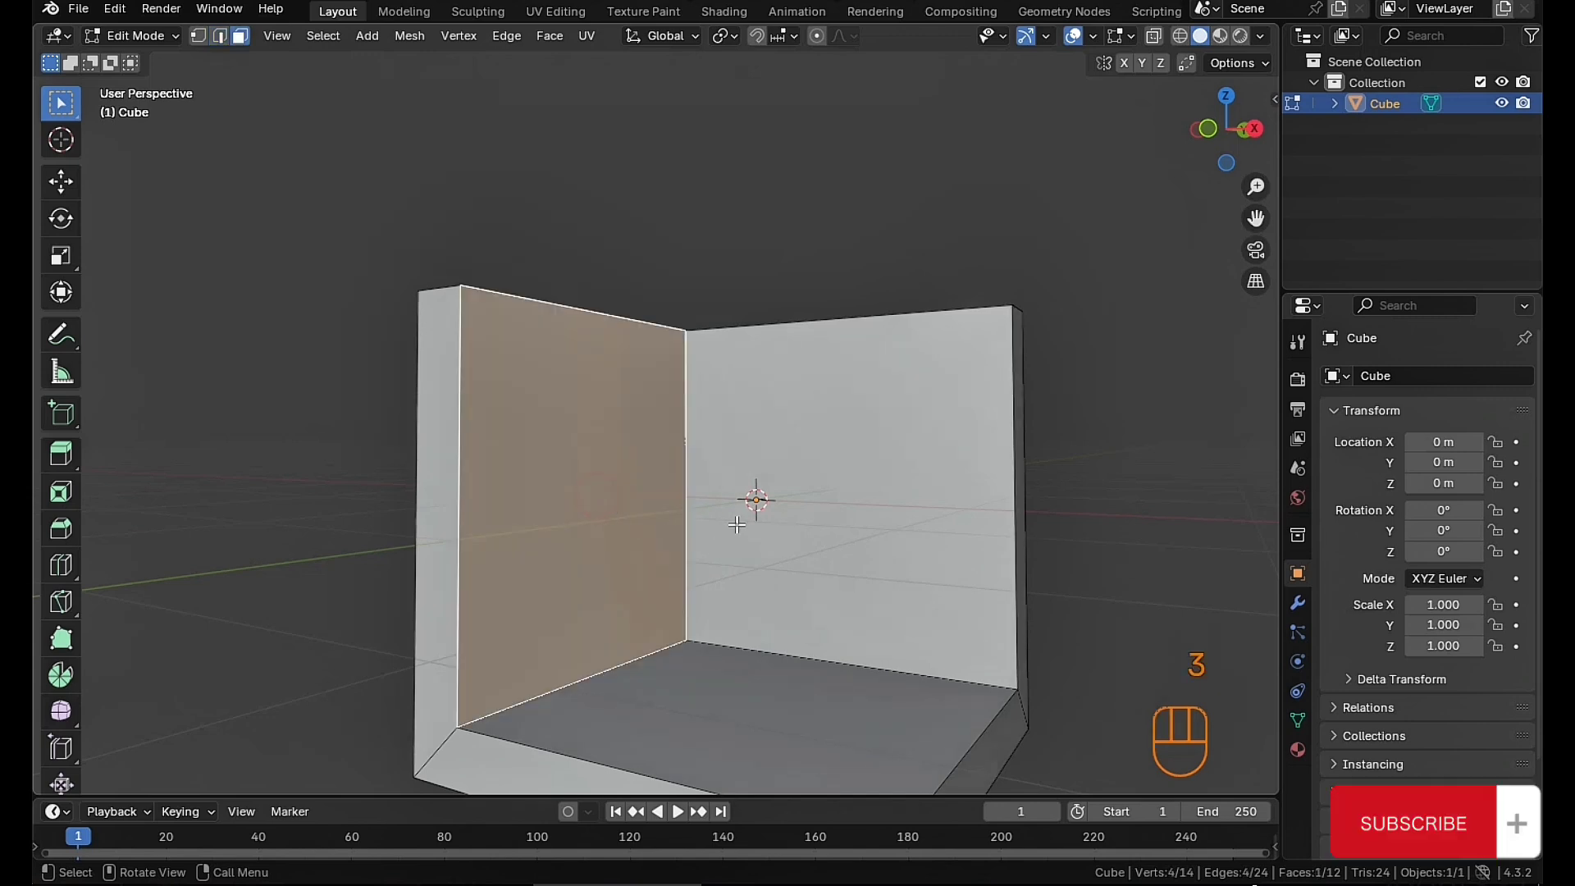
shift+click(843, 475)
shift+click(743, 694)
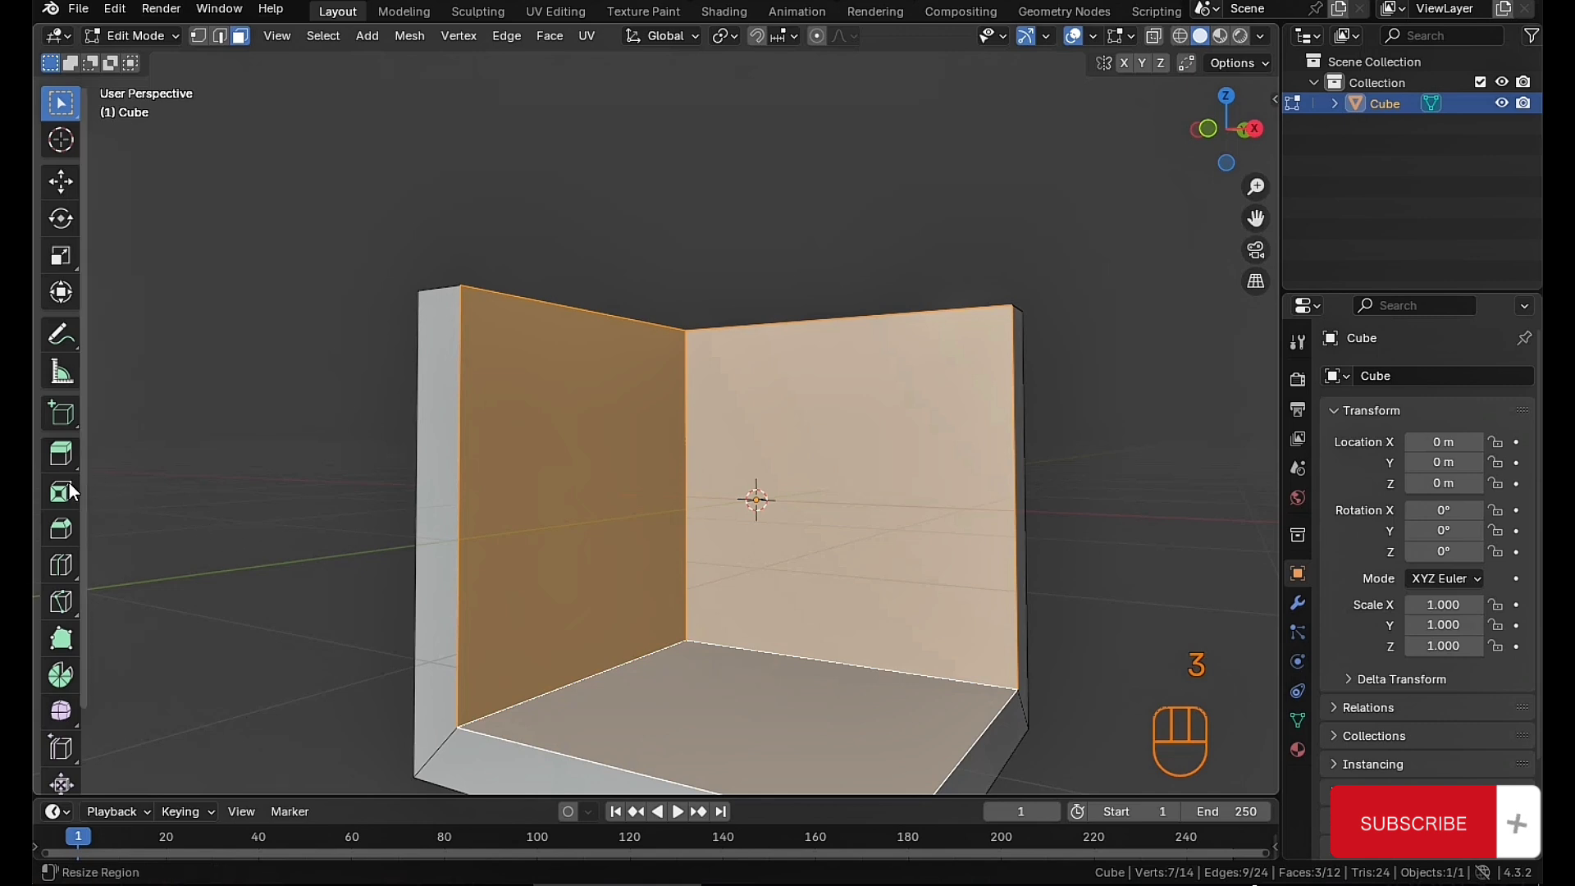
Try the Bevel tool on the selected inner faces with a width of about 0.14 m and one segment
click(62, 529)
mouse_move(780, 482)
middle_down()
mouse_move(840, 478)
mouse_move(770, 460)
middle_up()
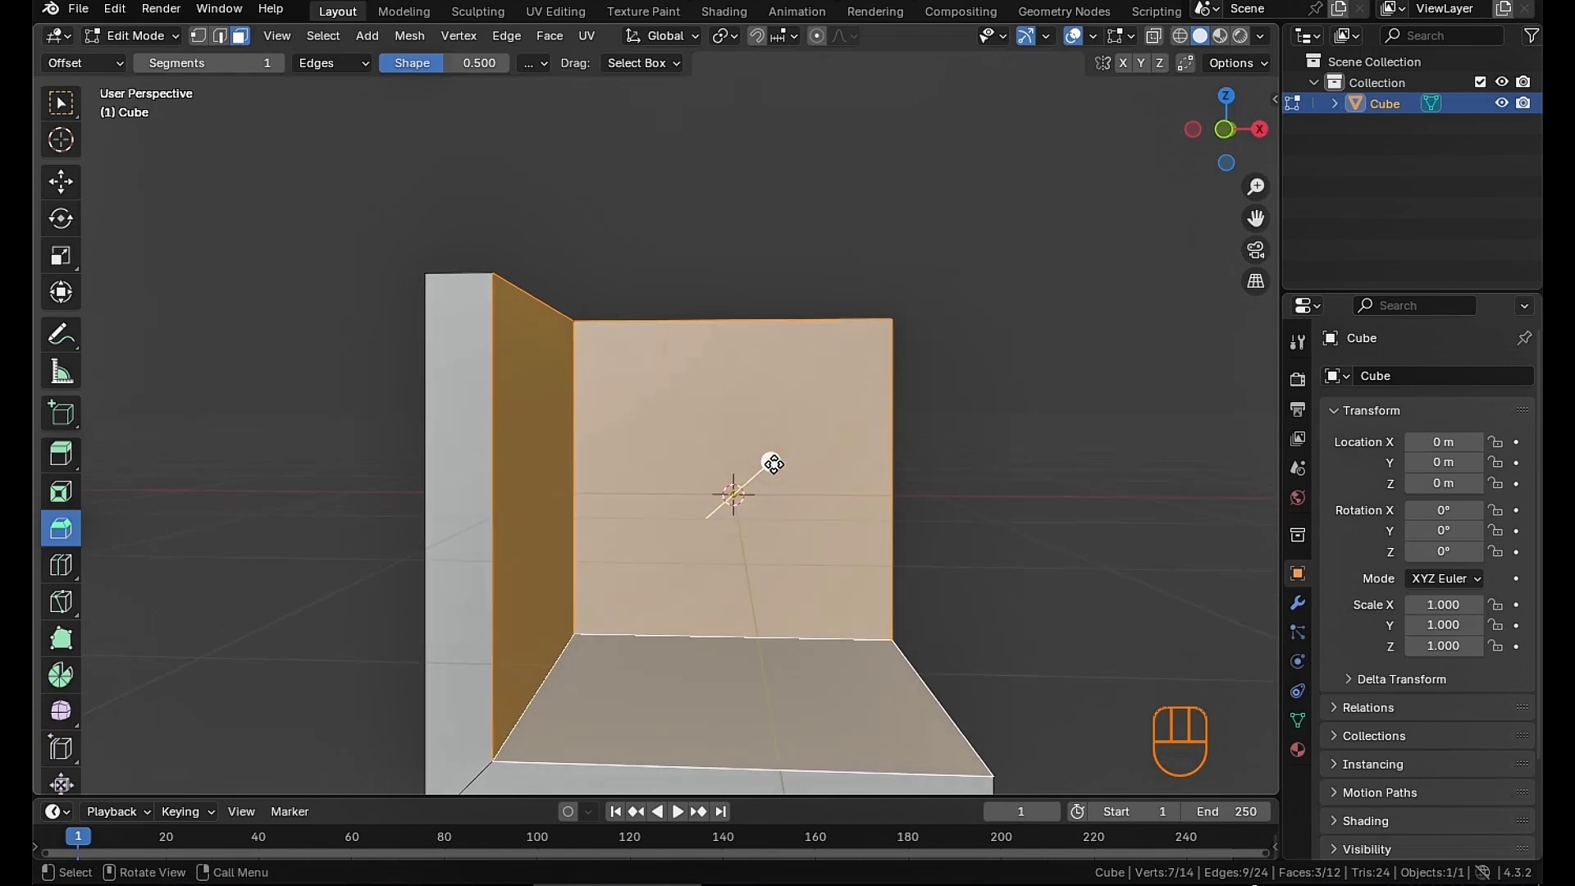
drag(772, 462, 821, 456)
Examine the bevel around the inner walls and floor from several angles and distances
mouse_move(907, 454)
middle_down()
mouse_move(894, 490)
mouse_move(924, 471)
middle_up()
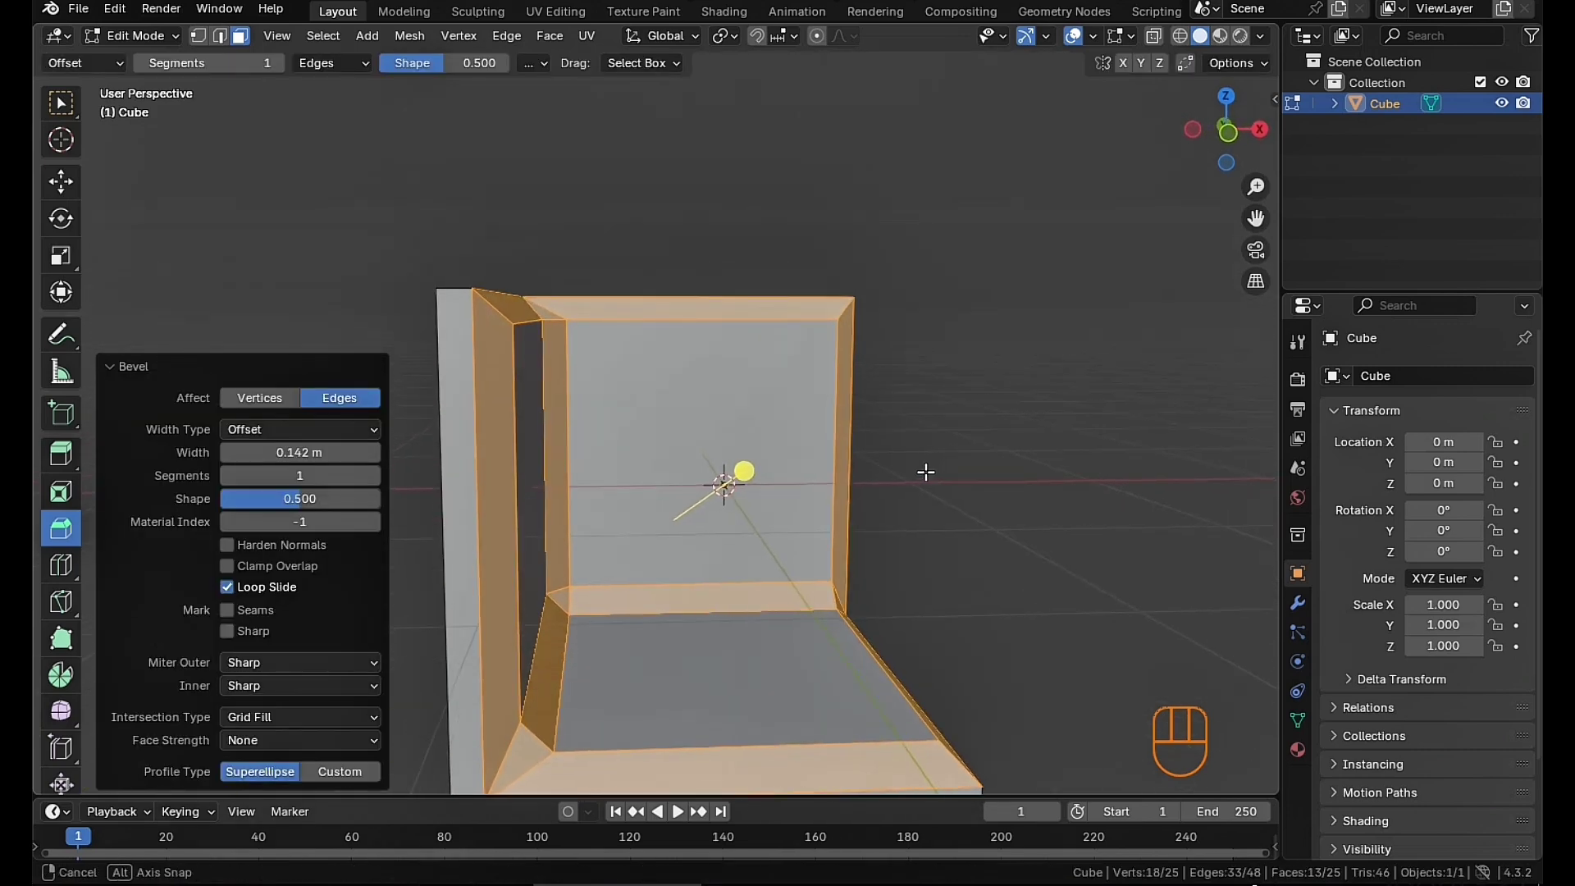
scroll(917, 471, down, 2)
shift+middle_drag(652, 398, 754, 444)
scroll(703, 401, up, 5)
scroll(734, 453, down, 1)
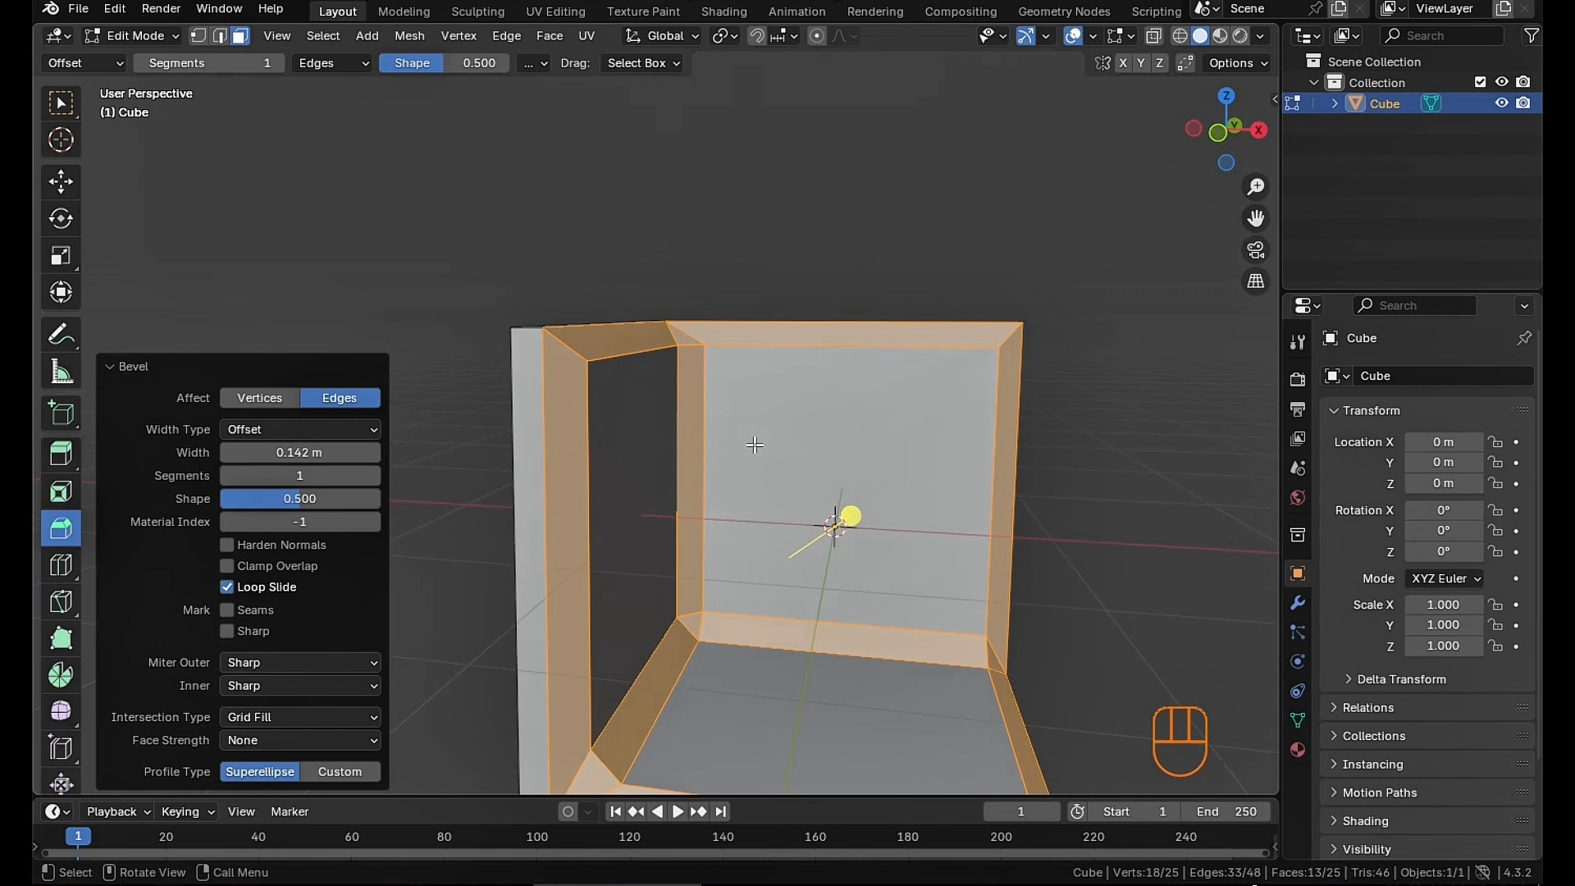
middle_drag(728, 432, 736, 423)
middle_drag(653, 355, 739, 400)
scroll(784, 423, up, 4)
scroll(788, 398, down, 2)
scroll(784, 394, up, 1)
Undo the deselection and the bevel, and switch back to the Select Box tool
click(461, 220)
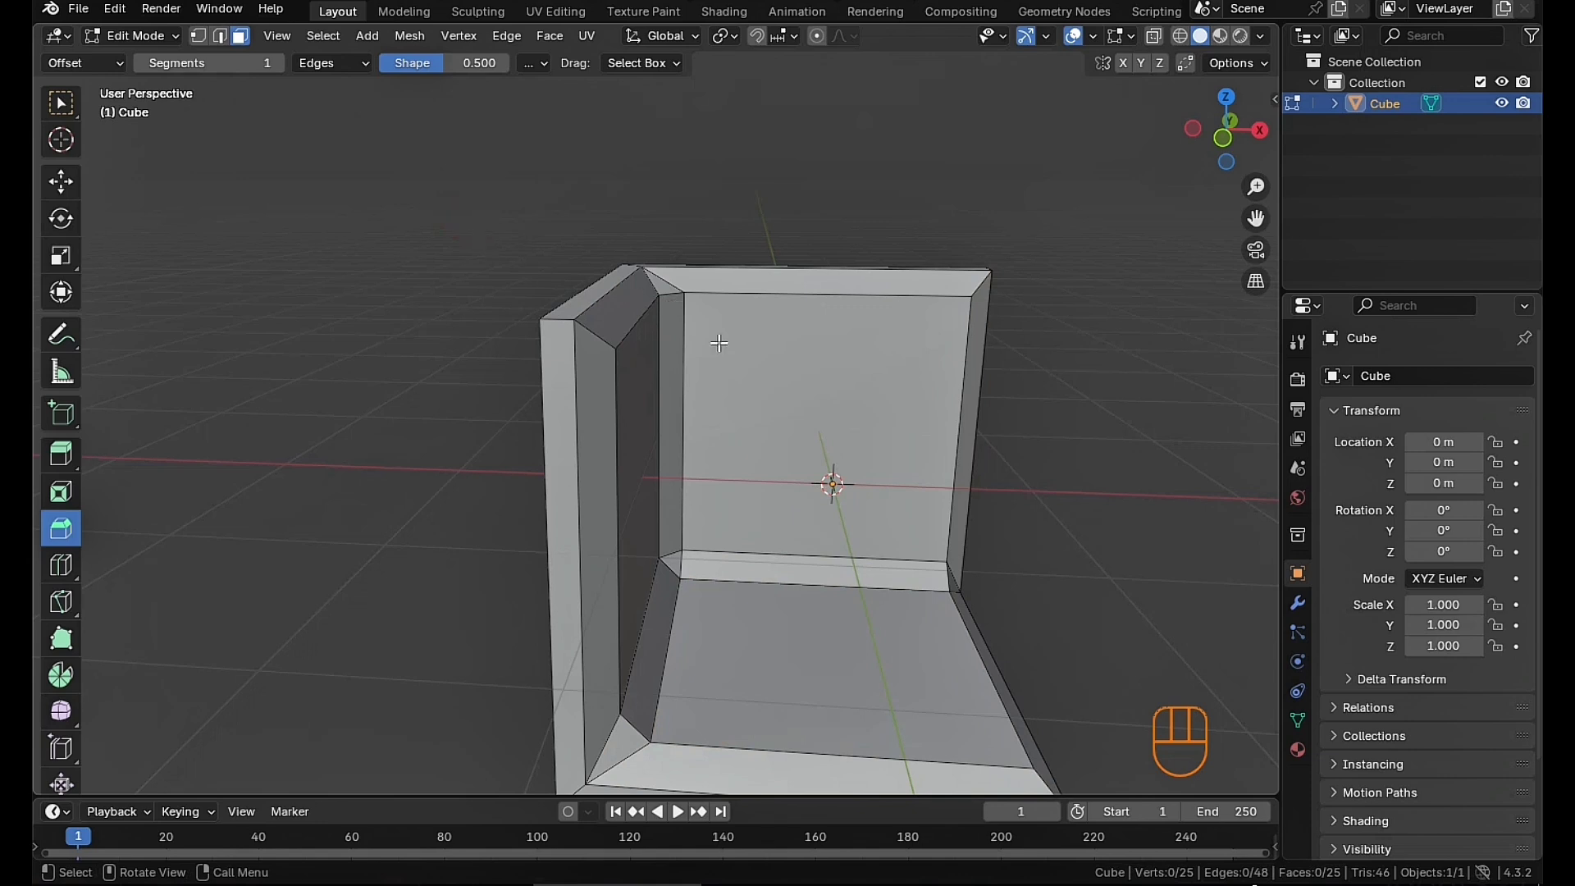
key(ctrl+z)
key(ctrl+z)
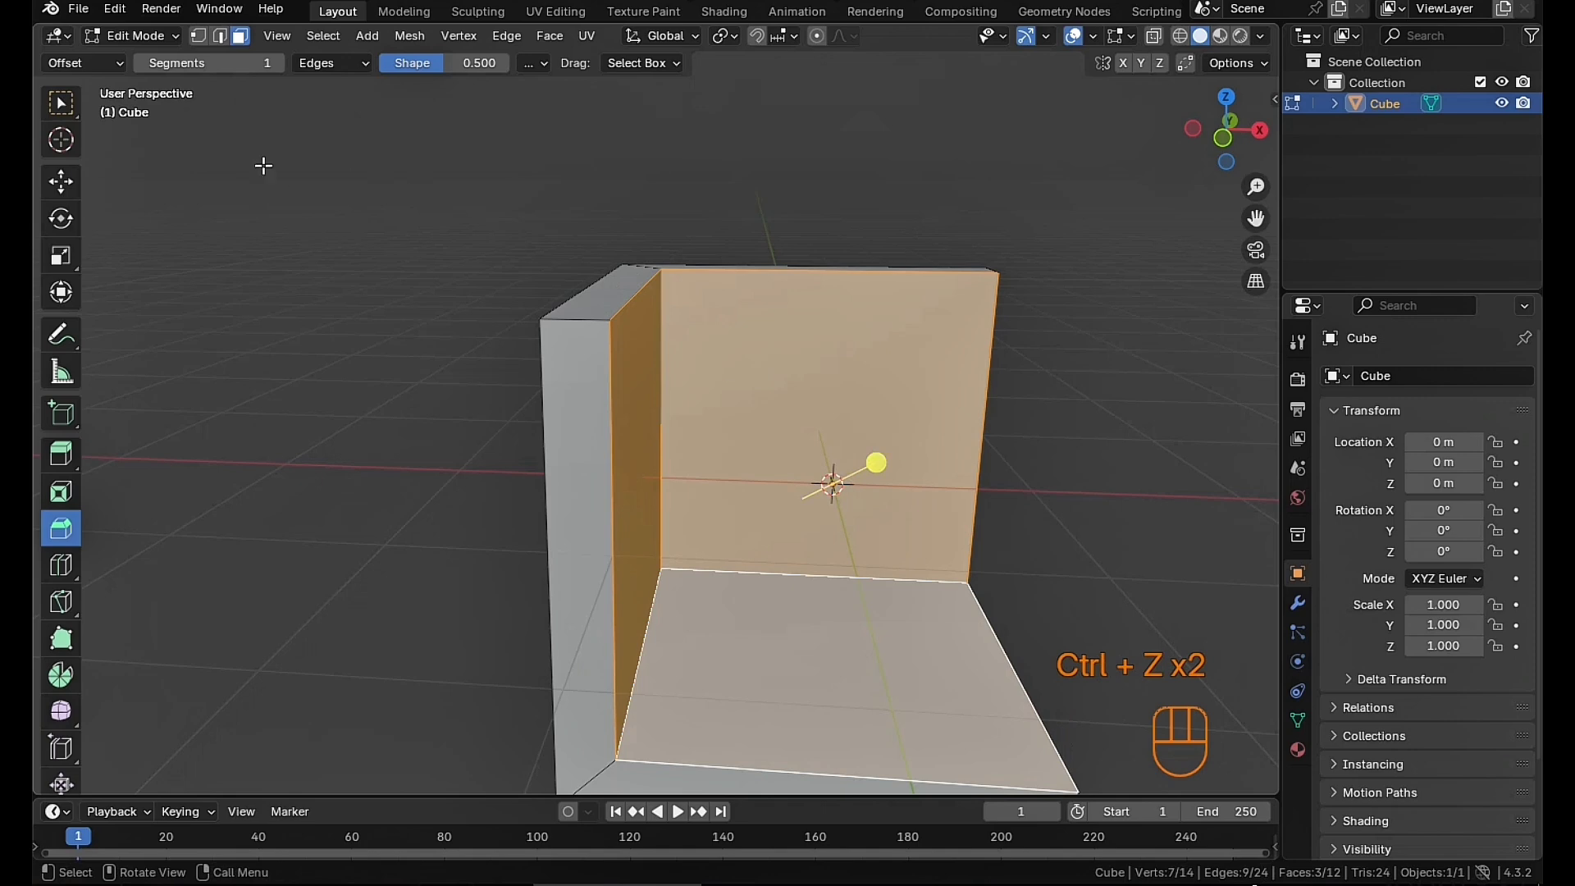
key(w)
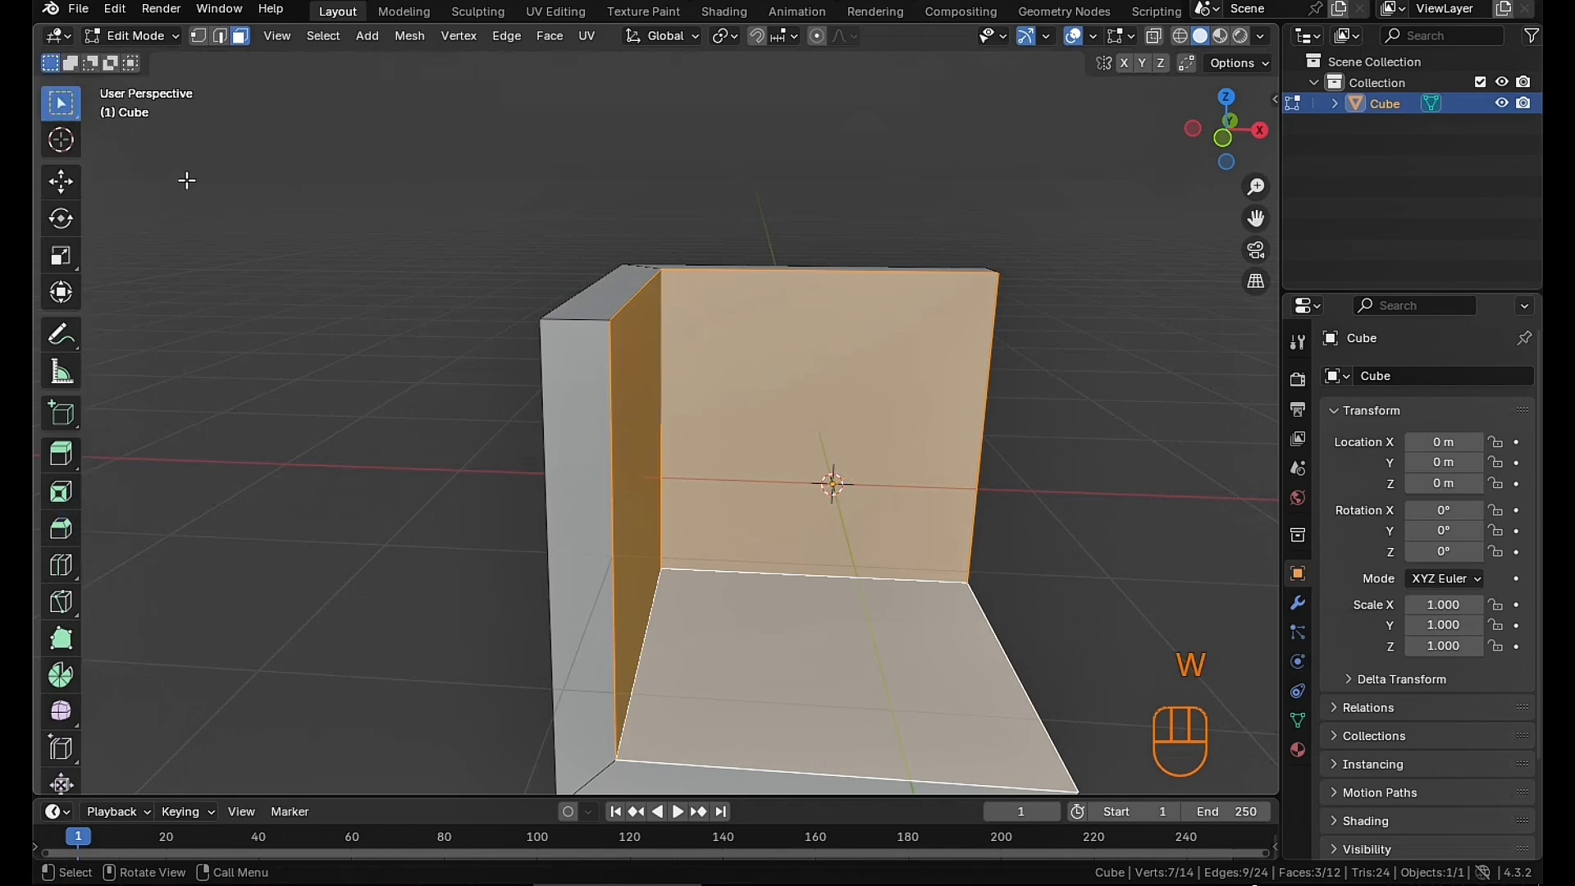
middle_drag(964, 438, 801, 397)
scroll(757, 433, down, 3)
scroll(757, 433, up, 2)
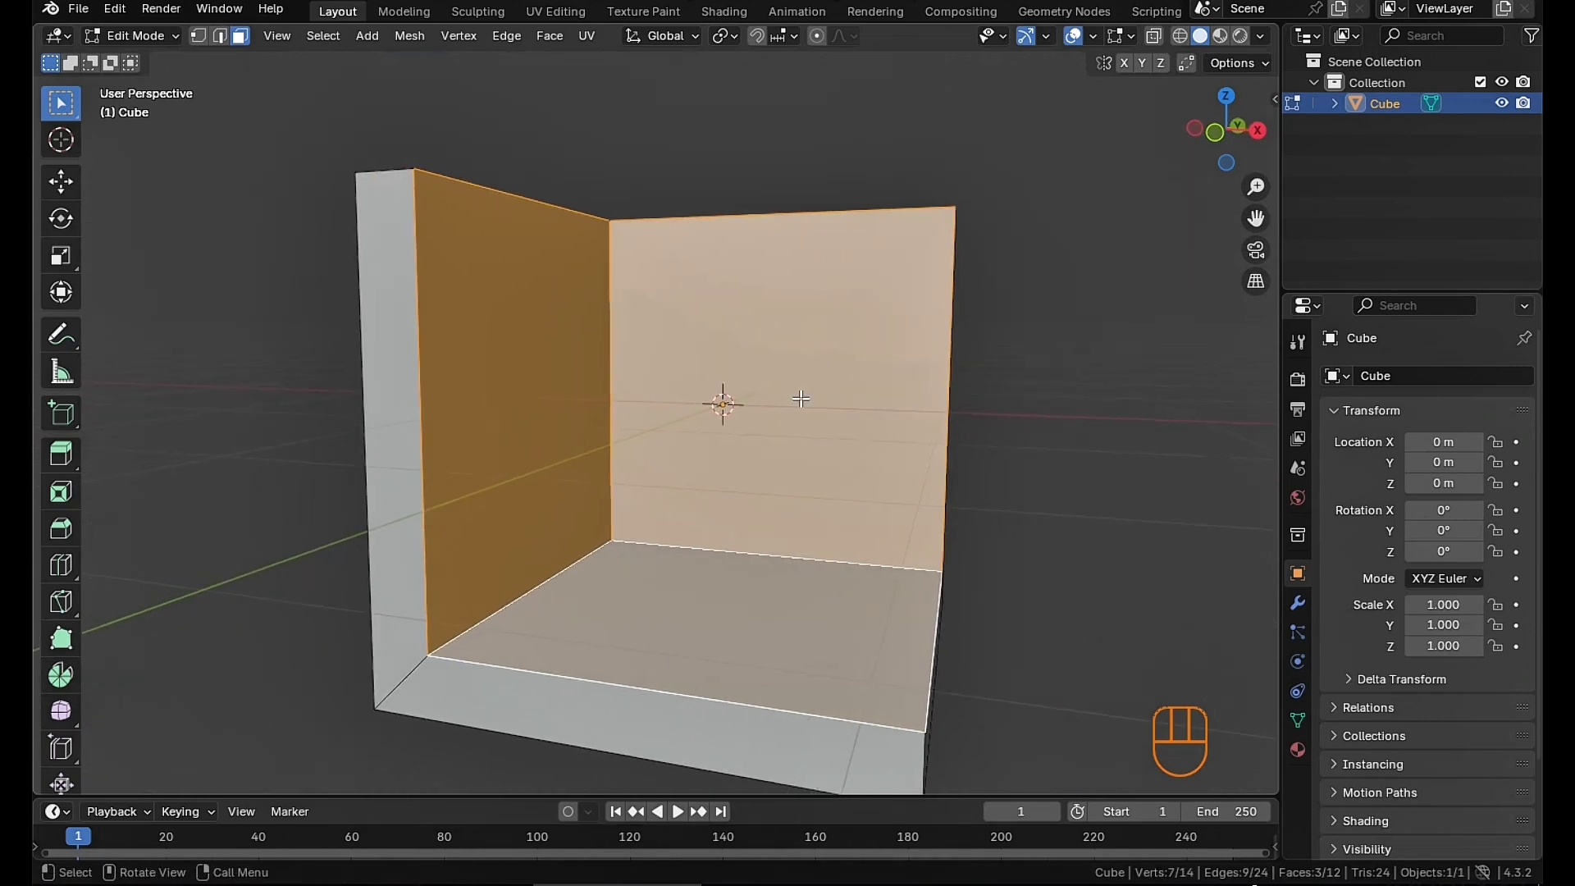
Bevel the selected inner wall and floor faces with a width of about 0.122 m and five segments
key(ctrl+b)
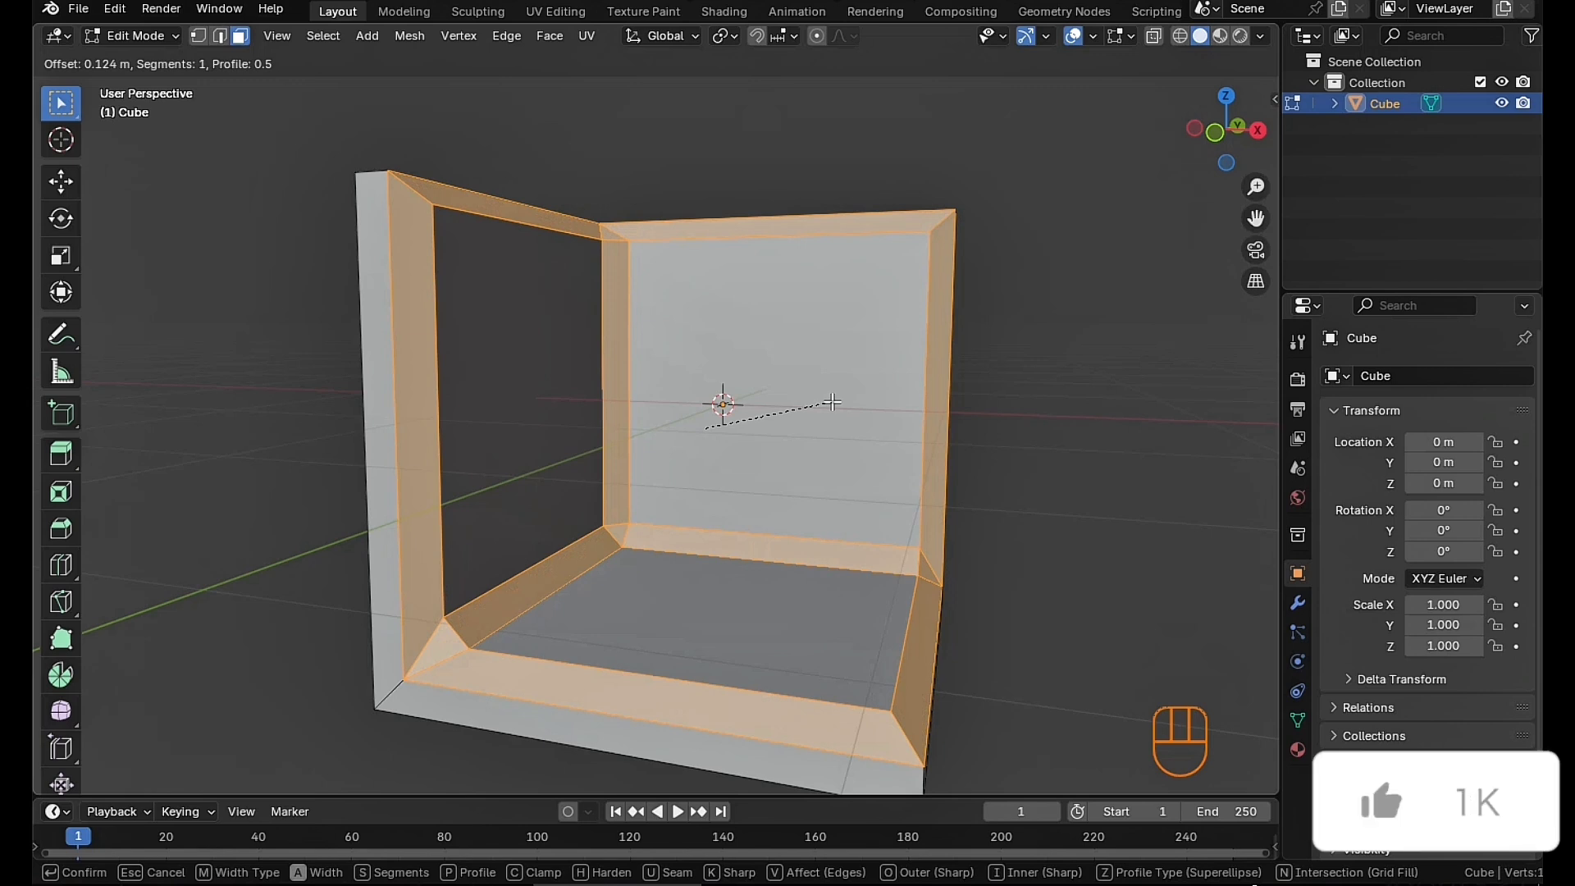
scroll(832, 401, up, 1)
scroll(832, 402, up, 3)
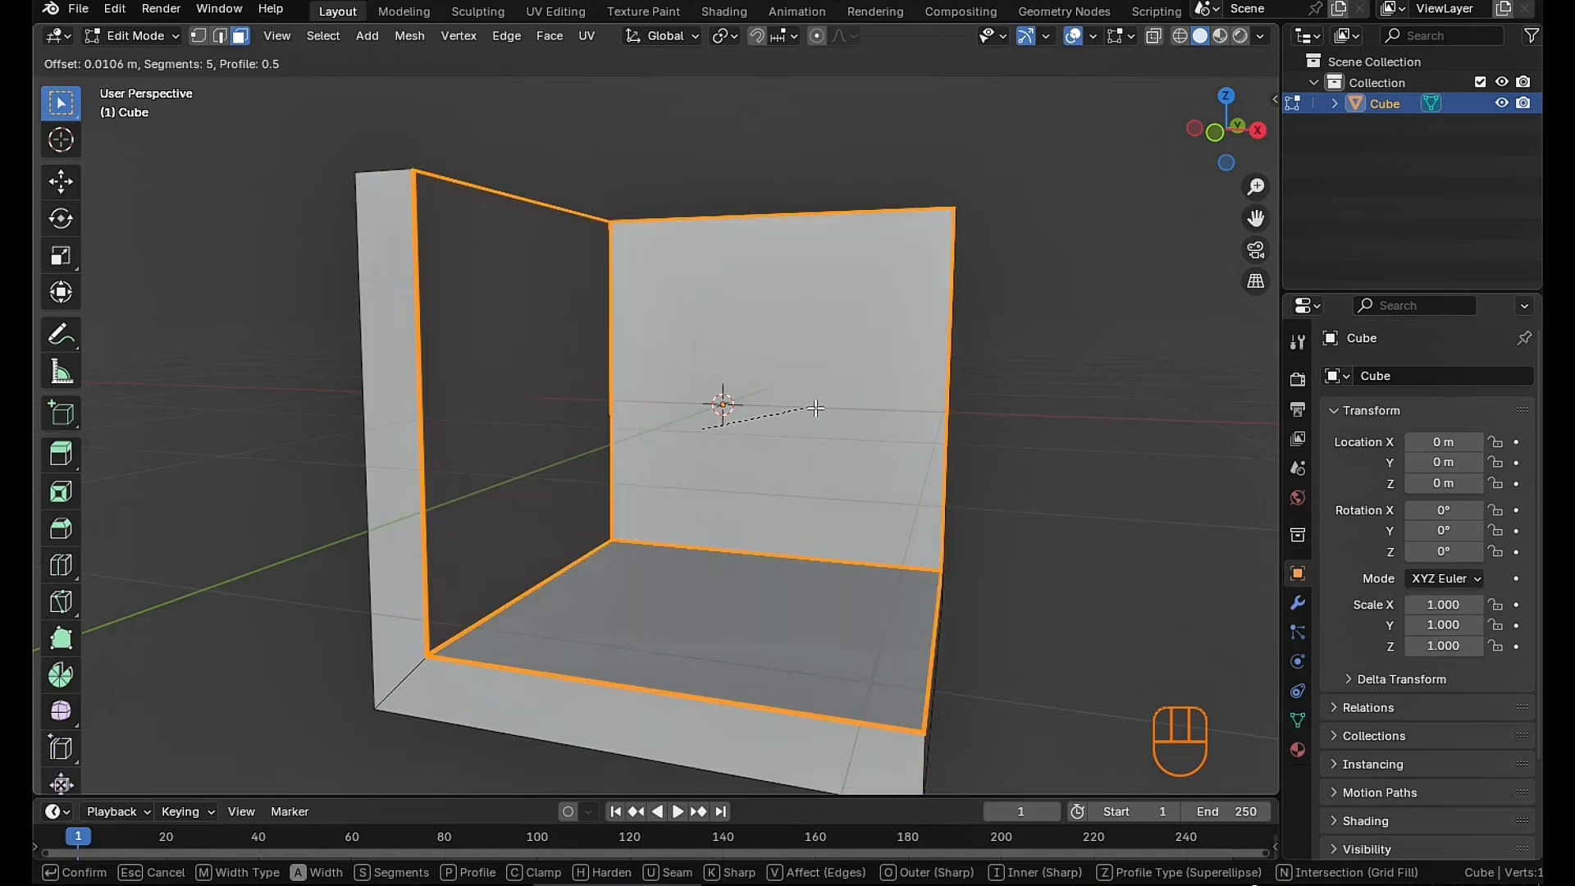
click(836, 422)
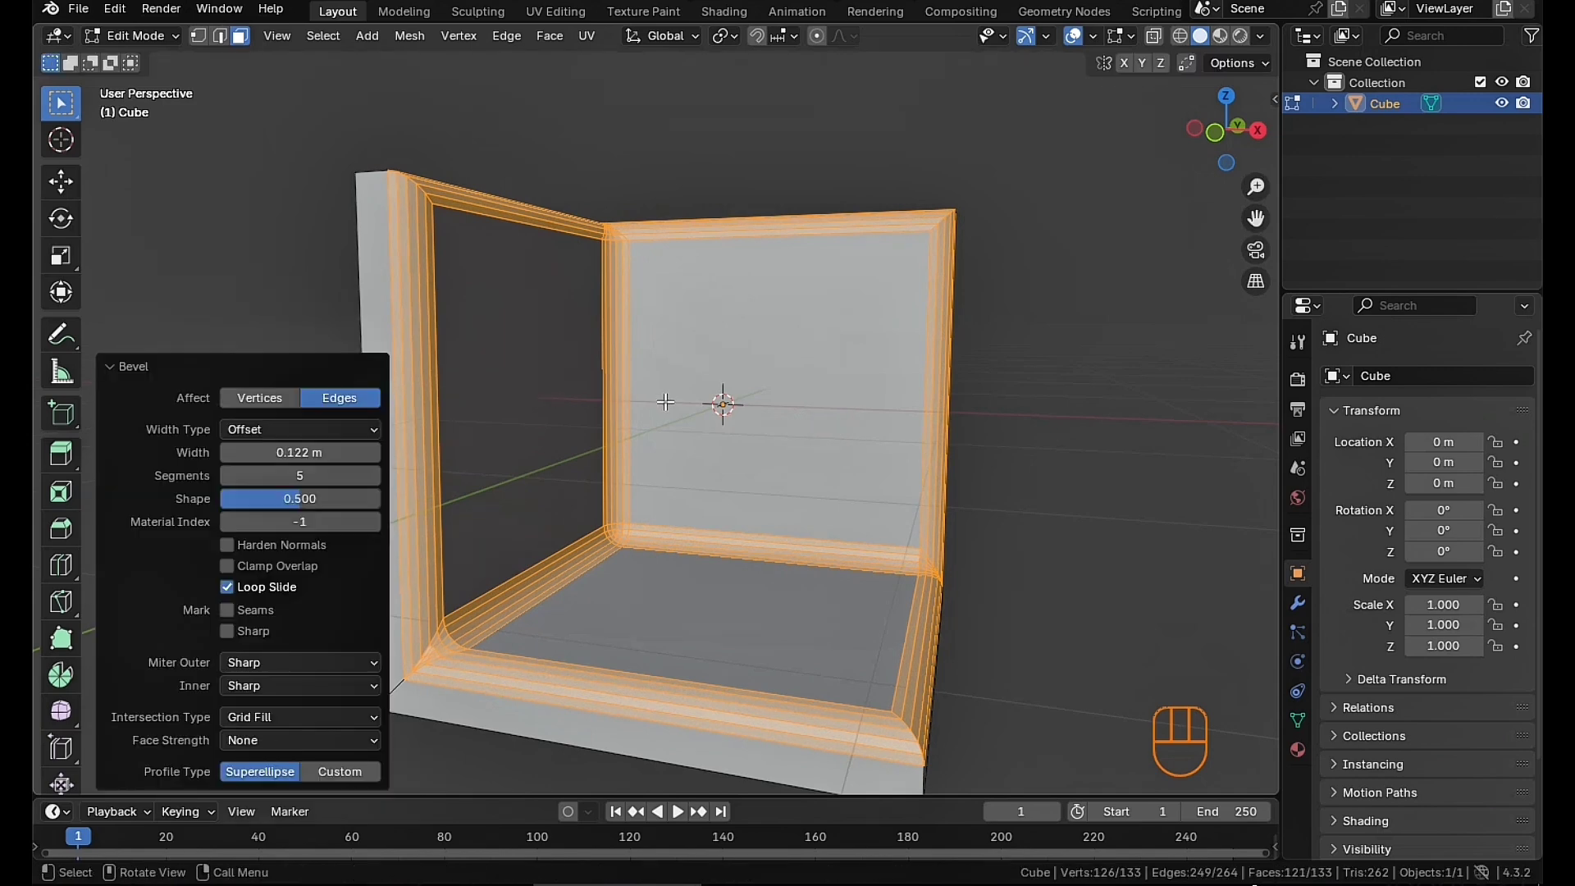
scroll(533, 391, up, 3)
scroll(570, 393, down, 2)
mouse_move(570, 394)
middle_down()
mouse_move(619, 391)
mouse_move(566, 378)
middle_up()
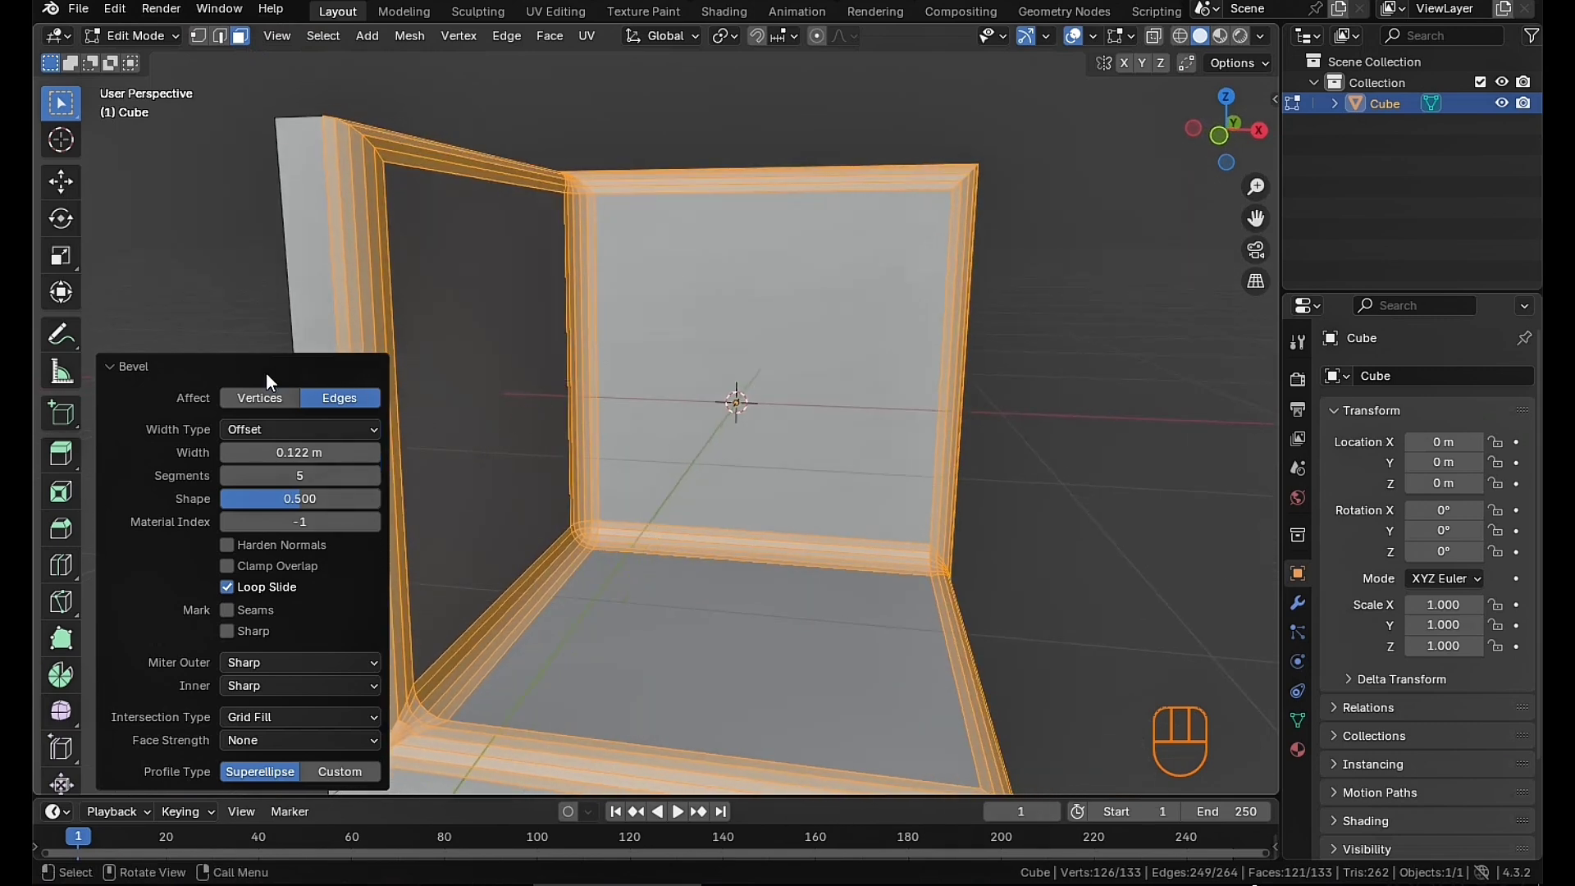
scroll(571, 420, down, 4)
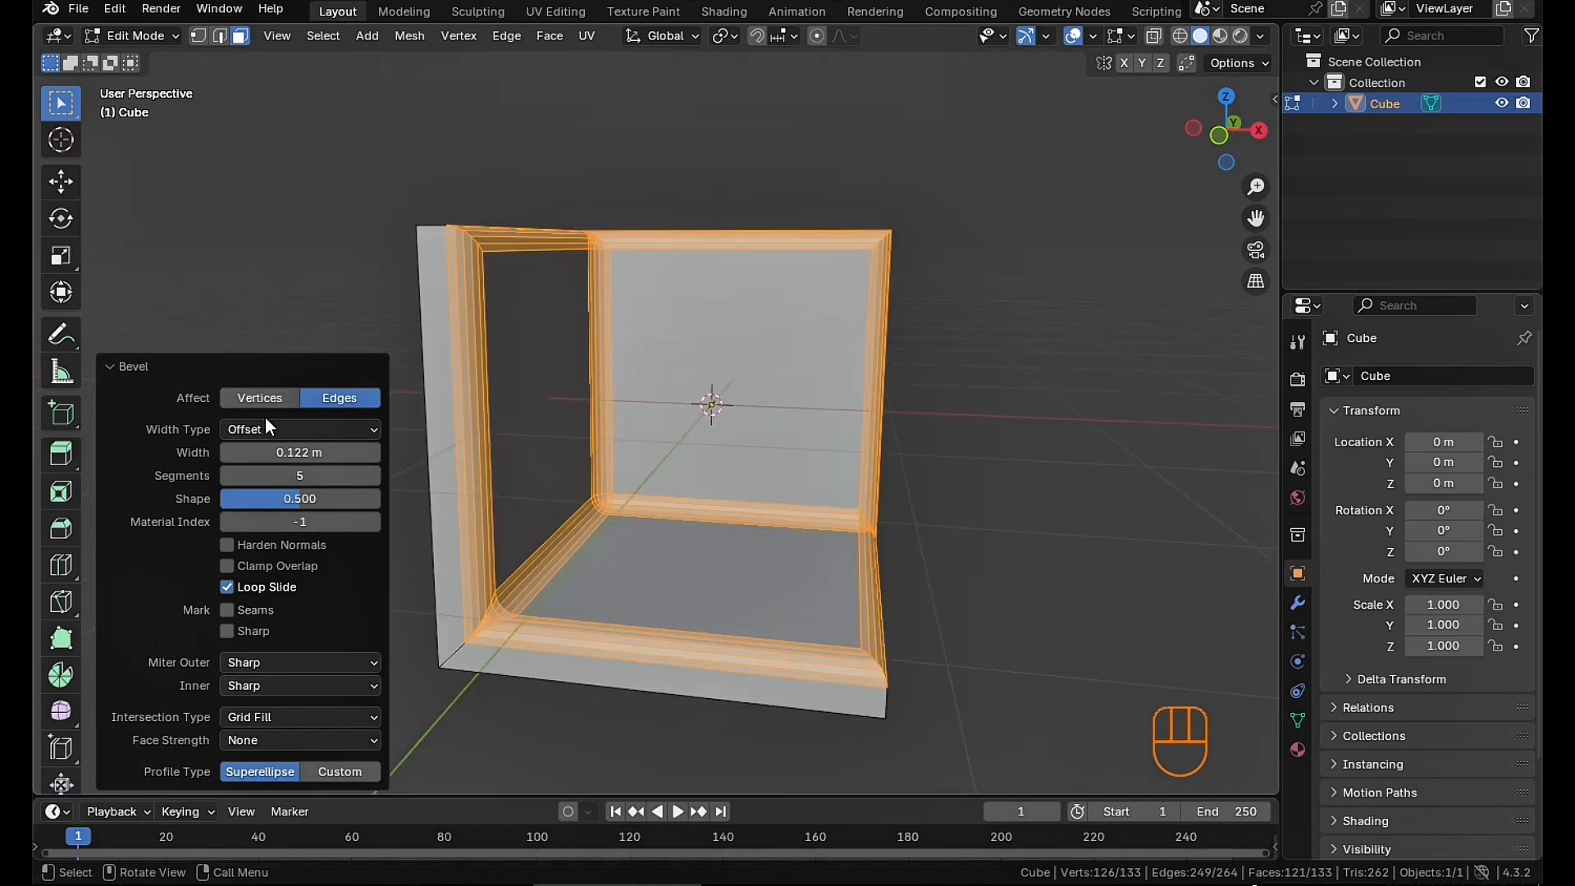
scroll(494, 352, up, 3)
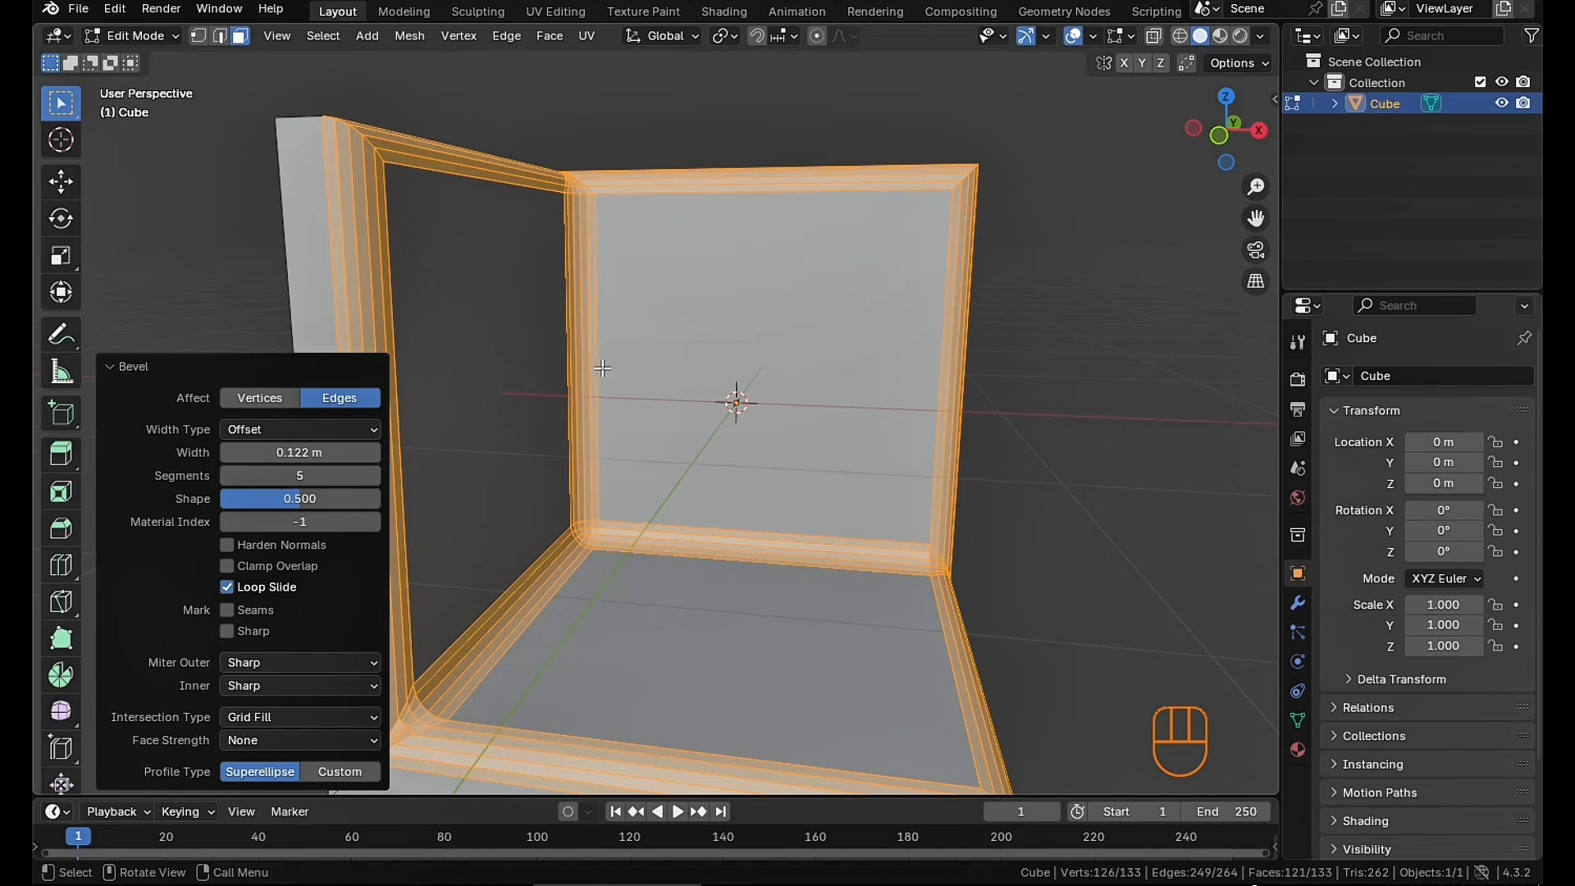
Try the bevel on vertices only, inspect the affected corners, and set it back to affecting edges
shift+middle_drag(602, 368, 712, 368)
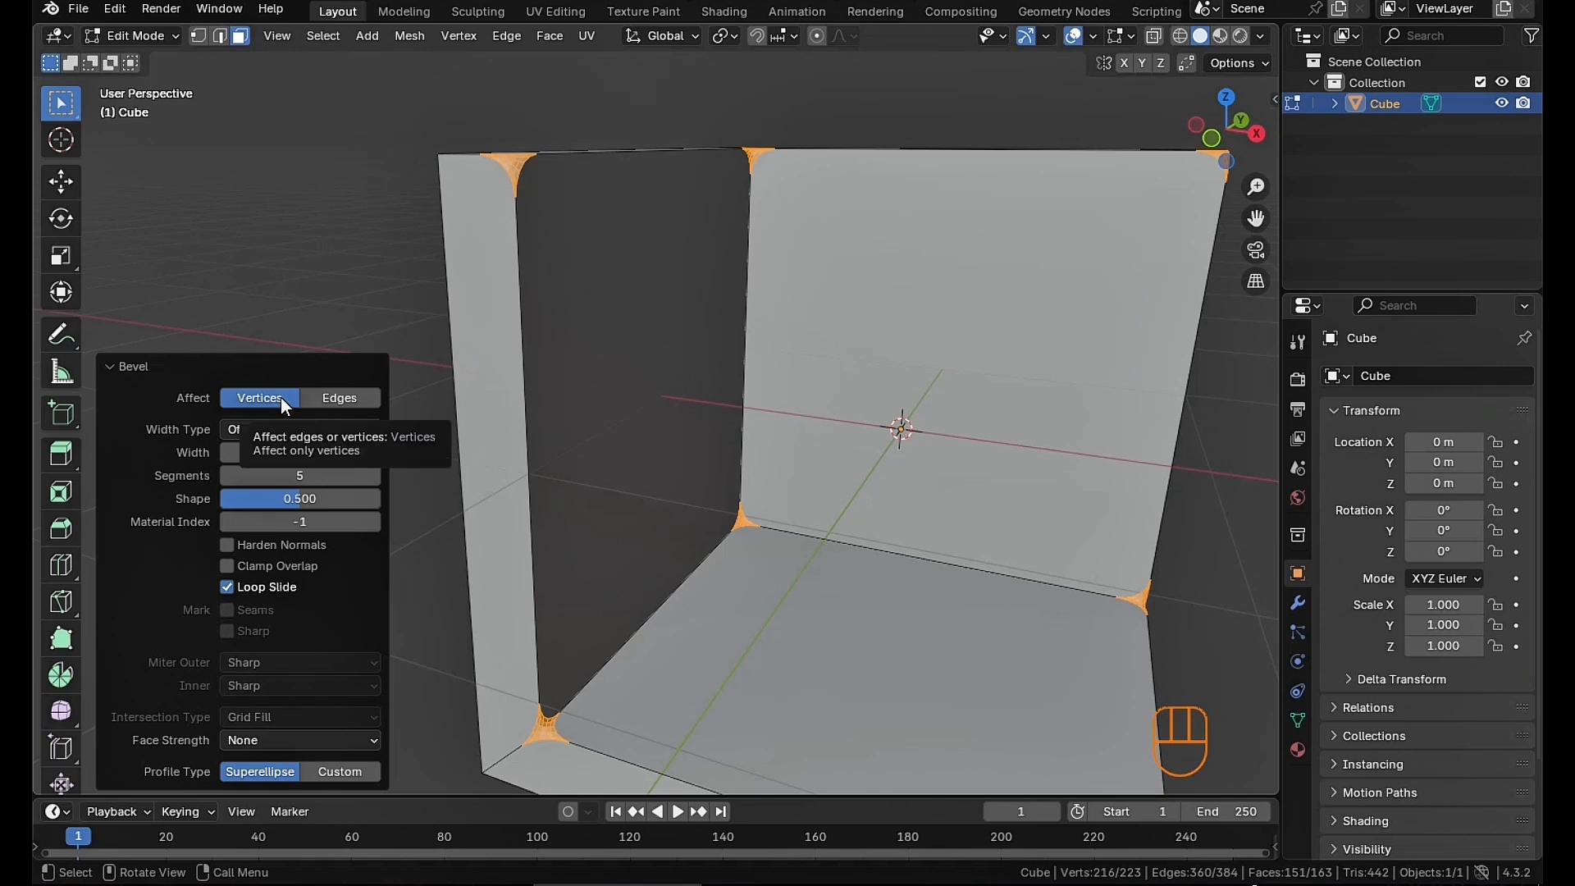
scroll(549, 191, up, 3)
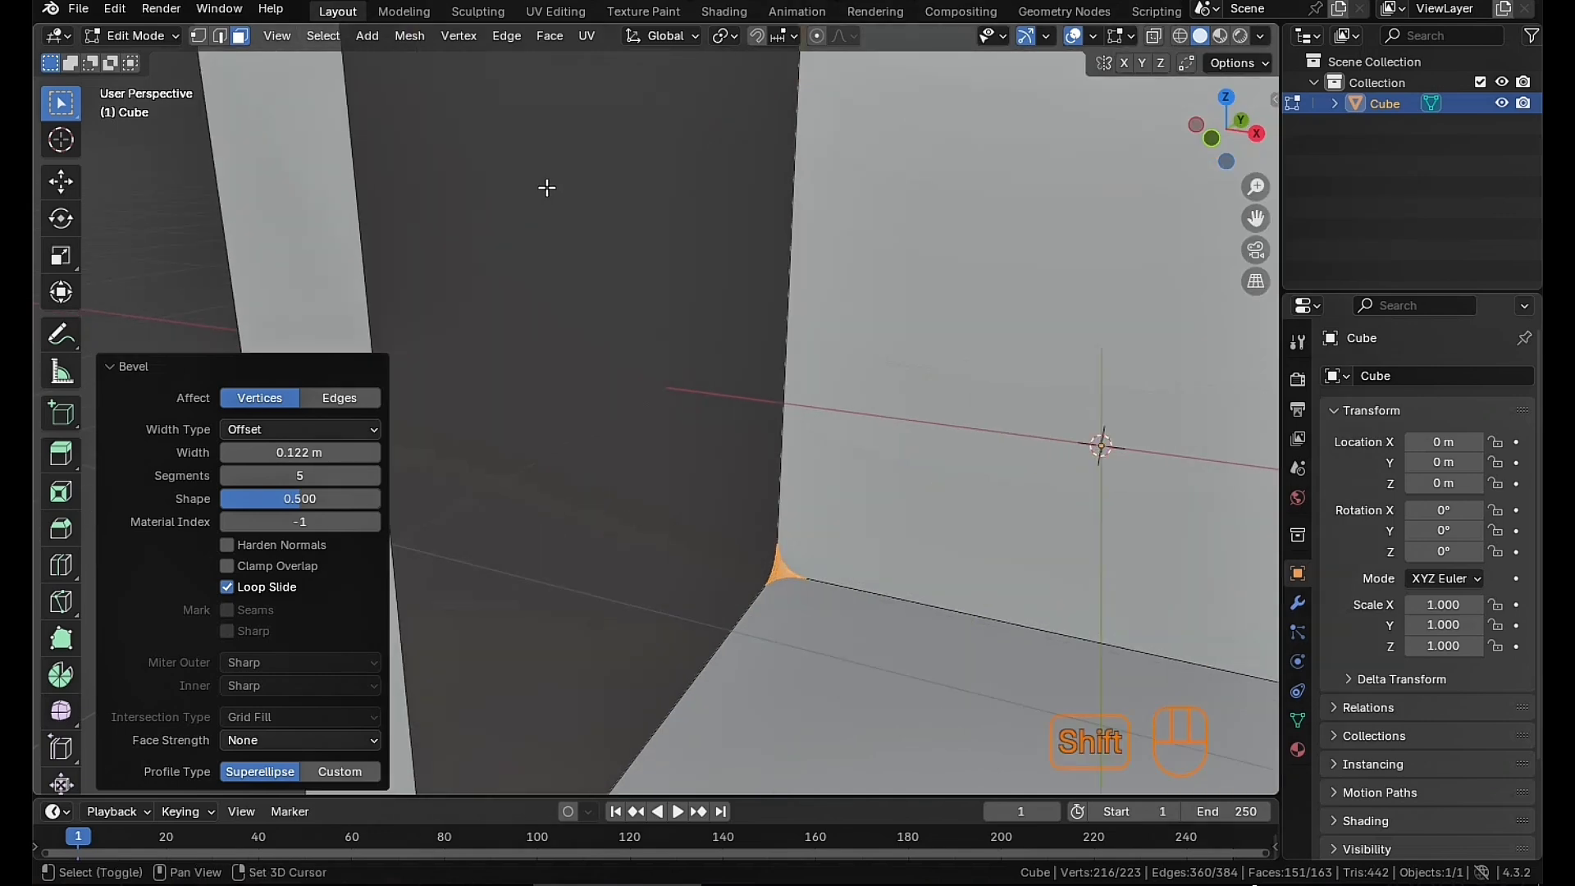
shift+middle_drag(545, 186, 696, 434)
middle_drag(618, 250, 460, 184)
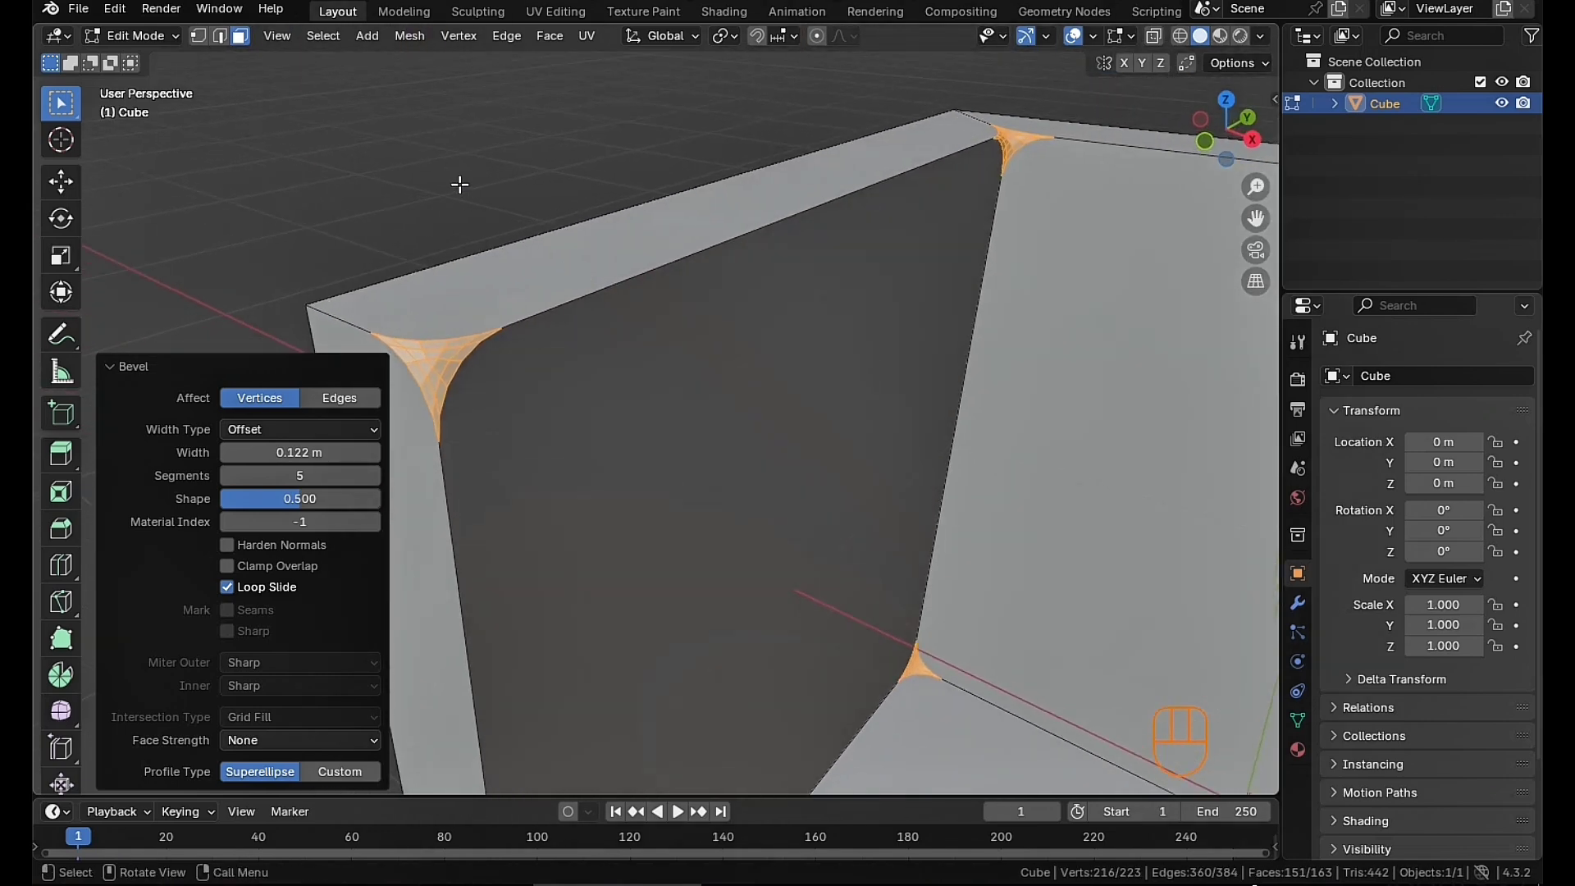
middle_drag(566, 415, 601, 396)
click(364, 401)
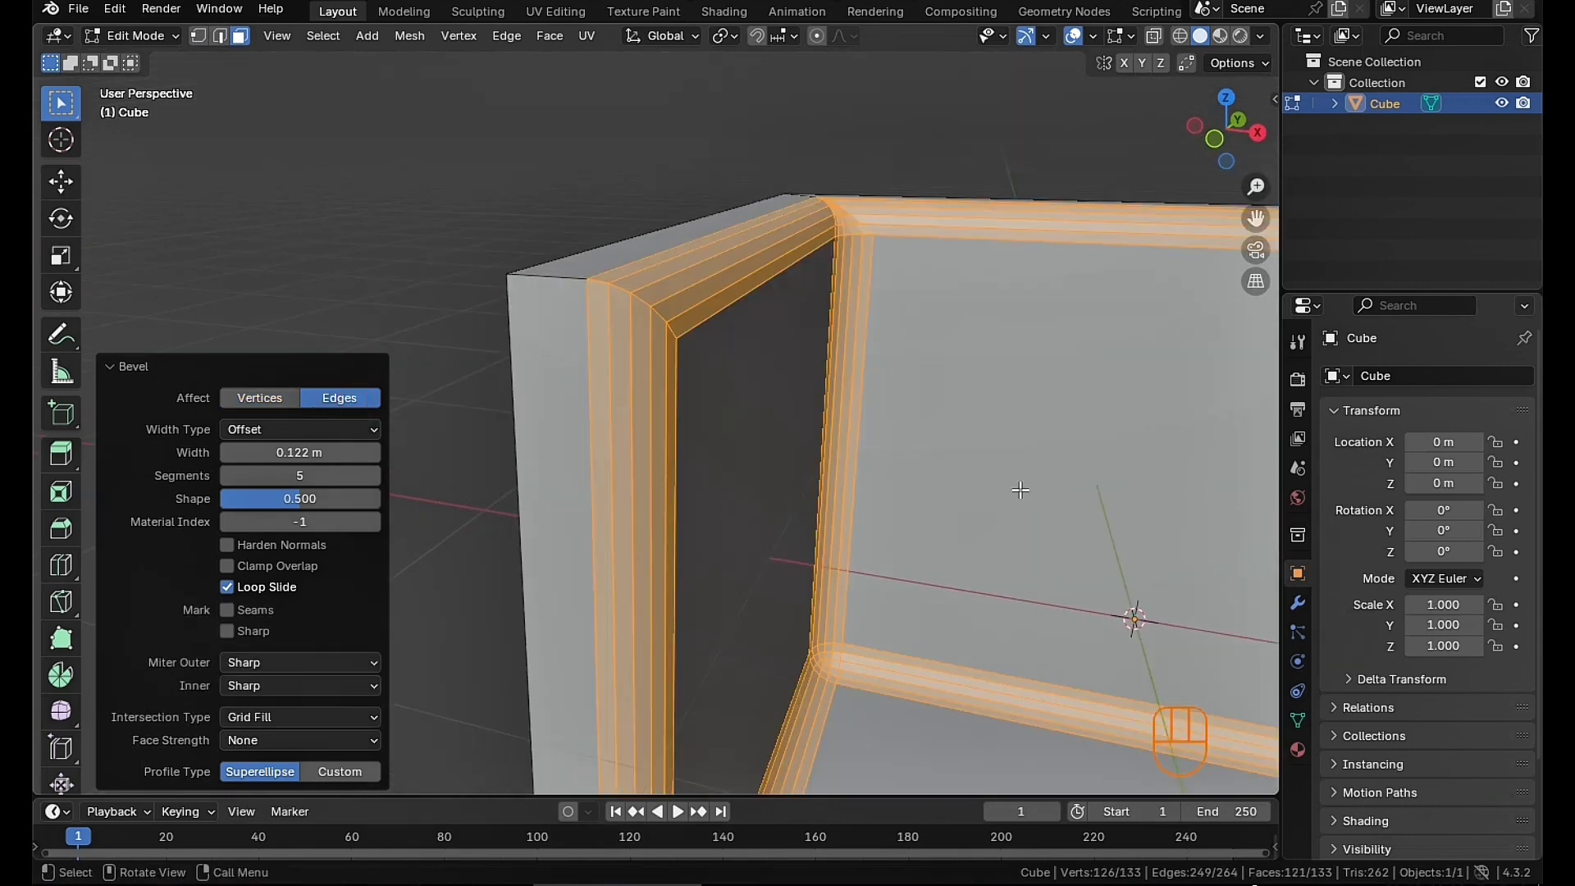
shift+middle_drag(994, 495, 878, 444)
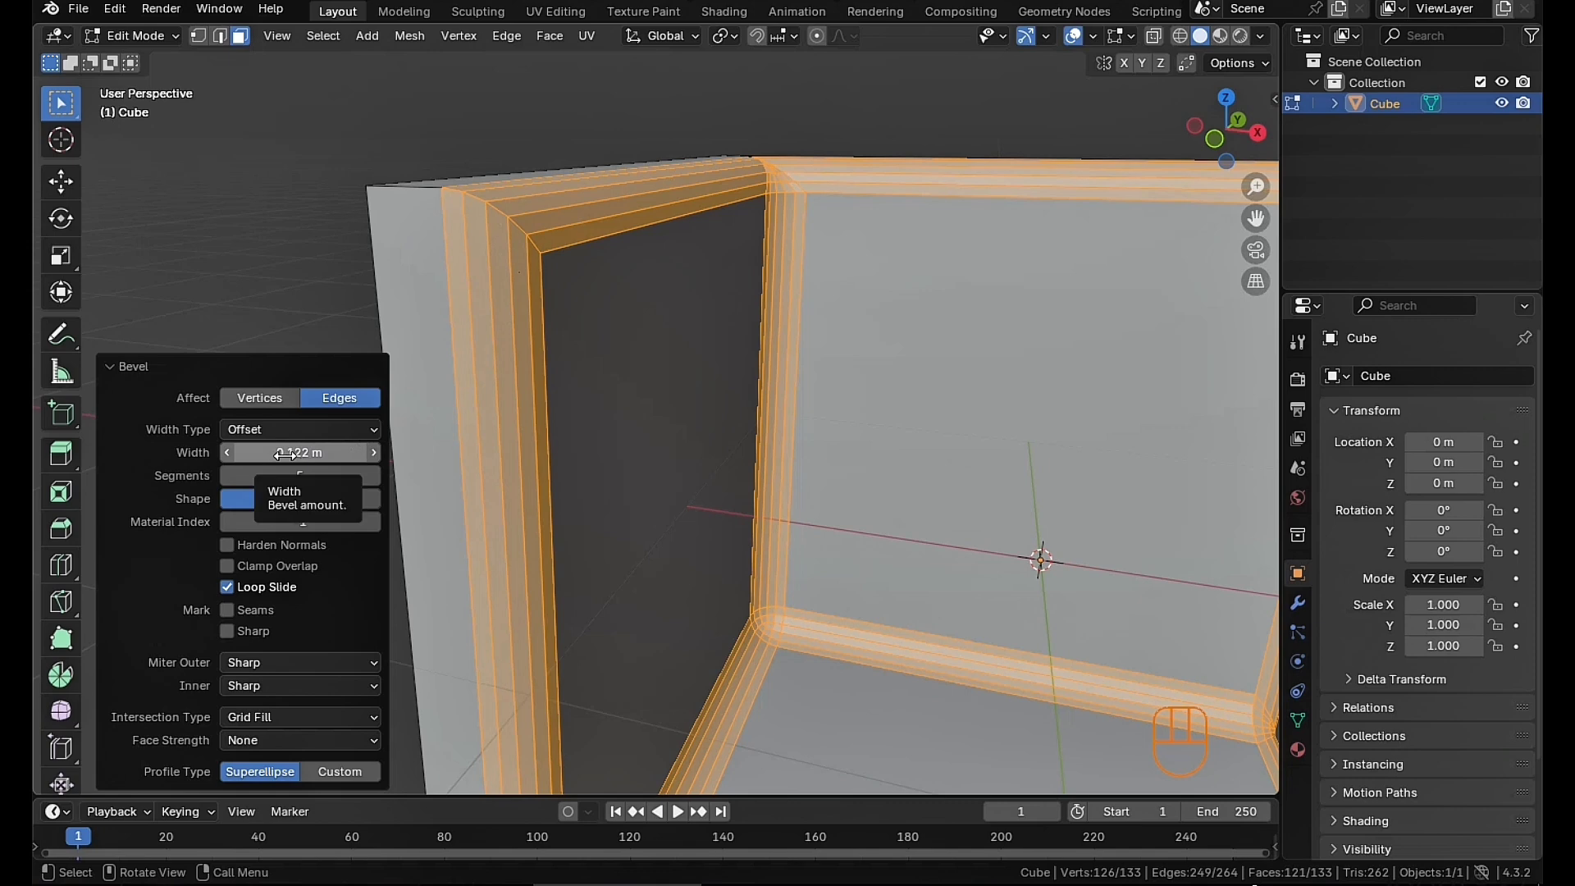
Try the Width and Depth width types for the bevel and return it to Offset
mouse_move(285, 454)
mouse_down()
mouse_move(390, 455)
mouse_move(285, 454)
mouse_up()
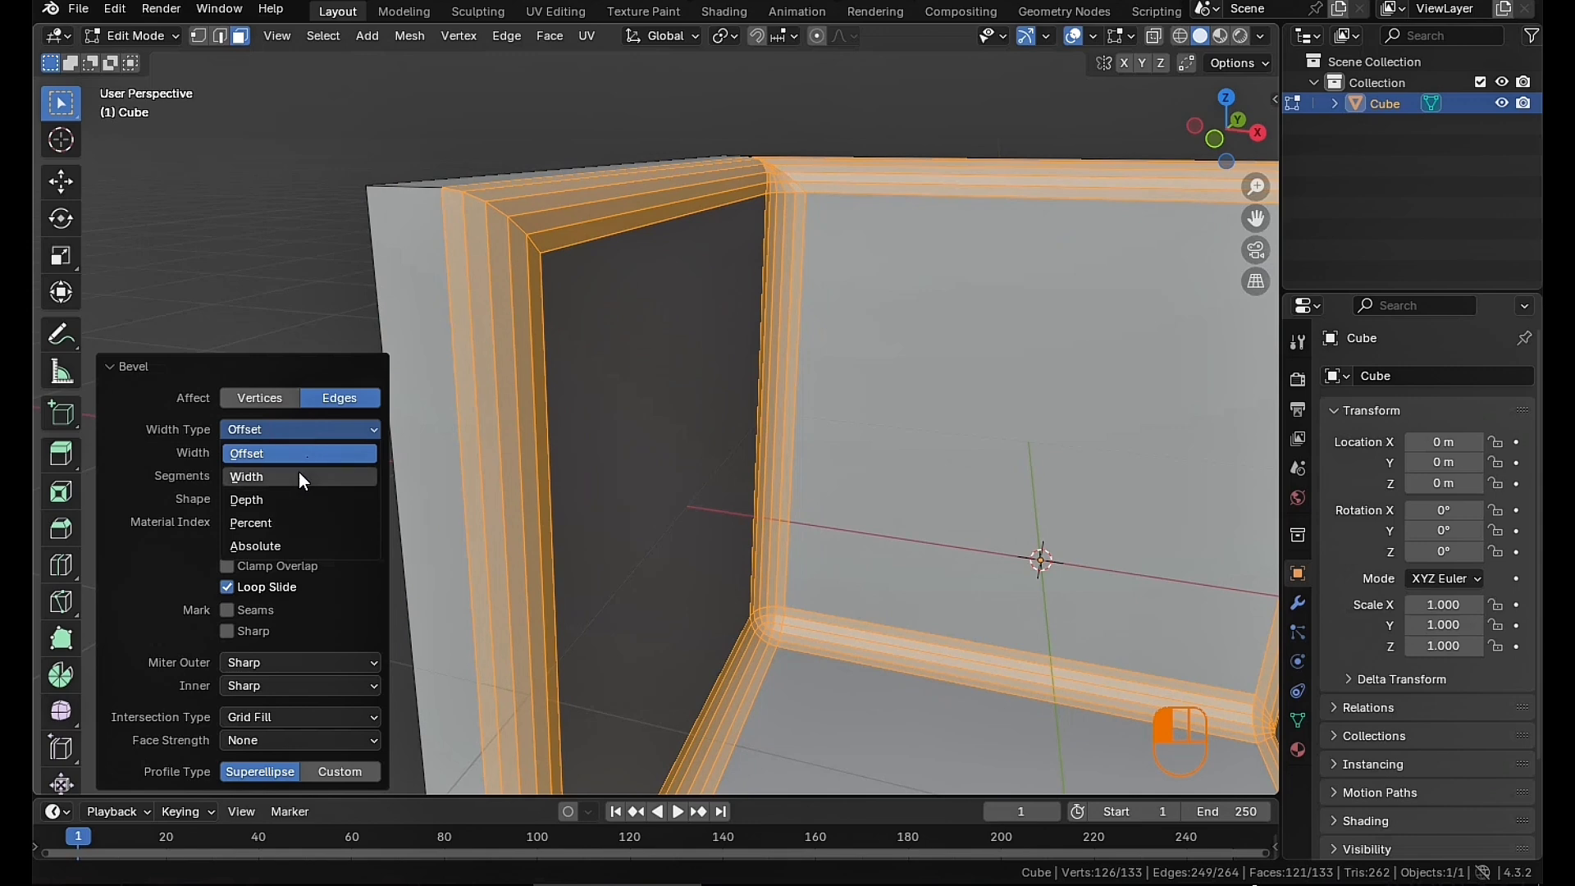
click(299, 474)
click(334, 434)
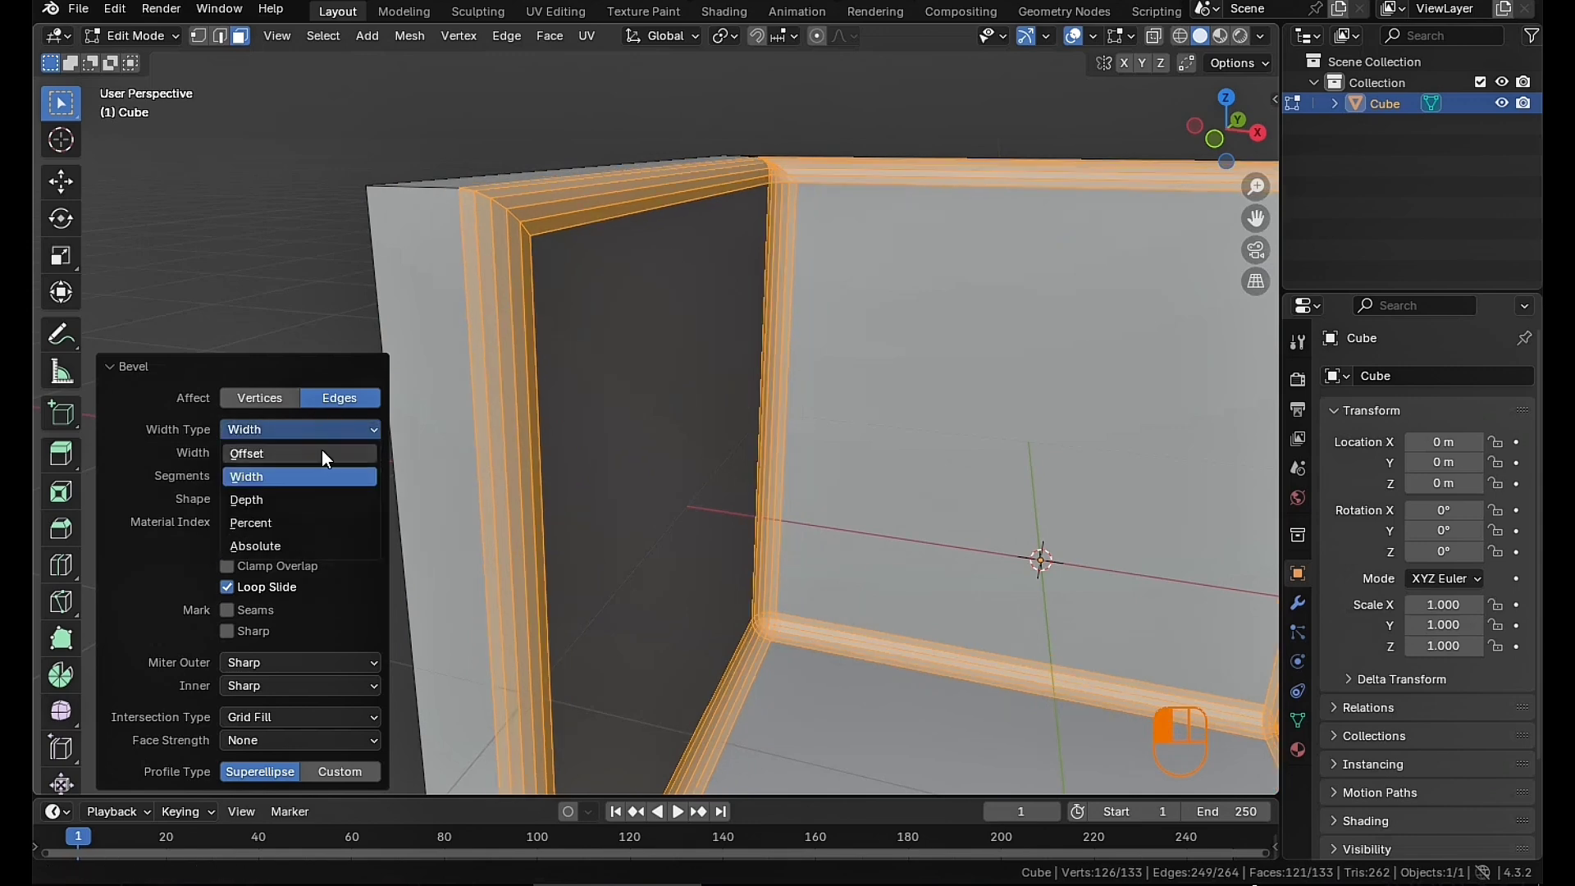
click(256, 432)
click(257, 432)
click(286, 492)
mouse_move(564, 387)
middle_down()
mouse_move(677, 371)
mouse_move(589, 383)
middle_up()
click(346, 426)
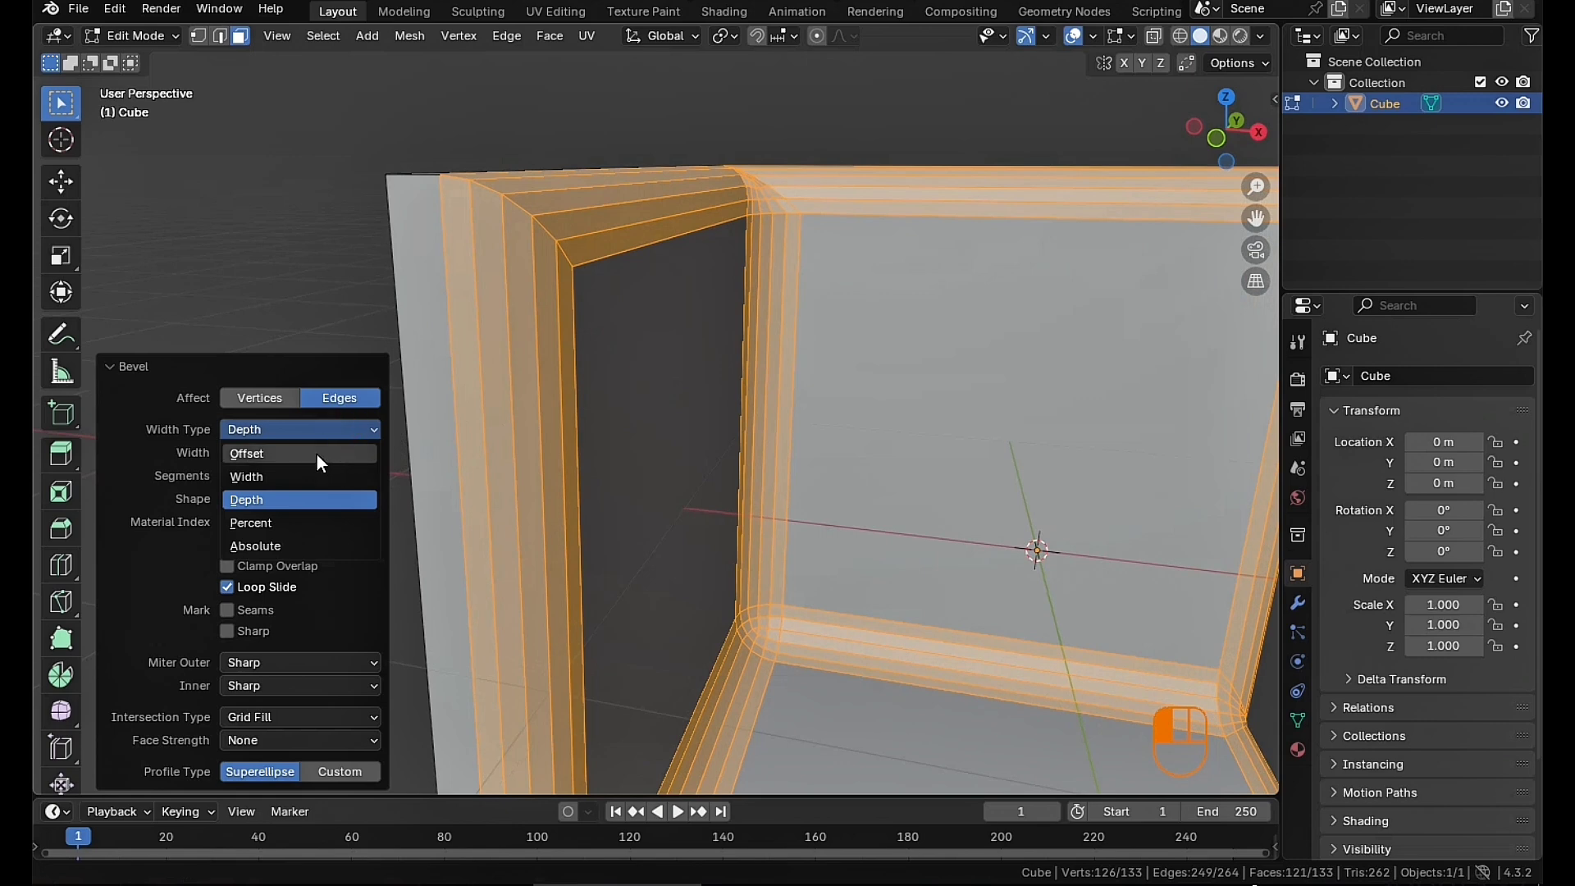
click(317, 453)
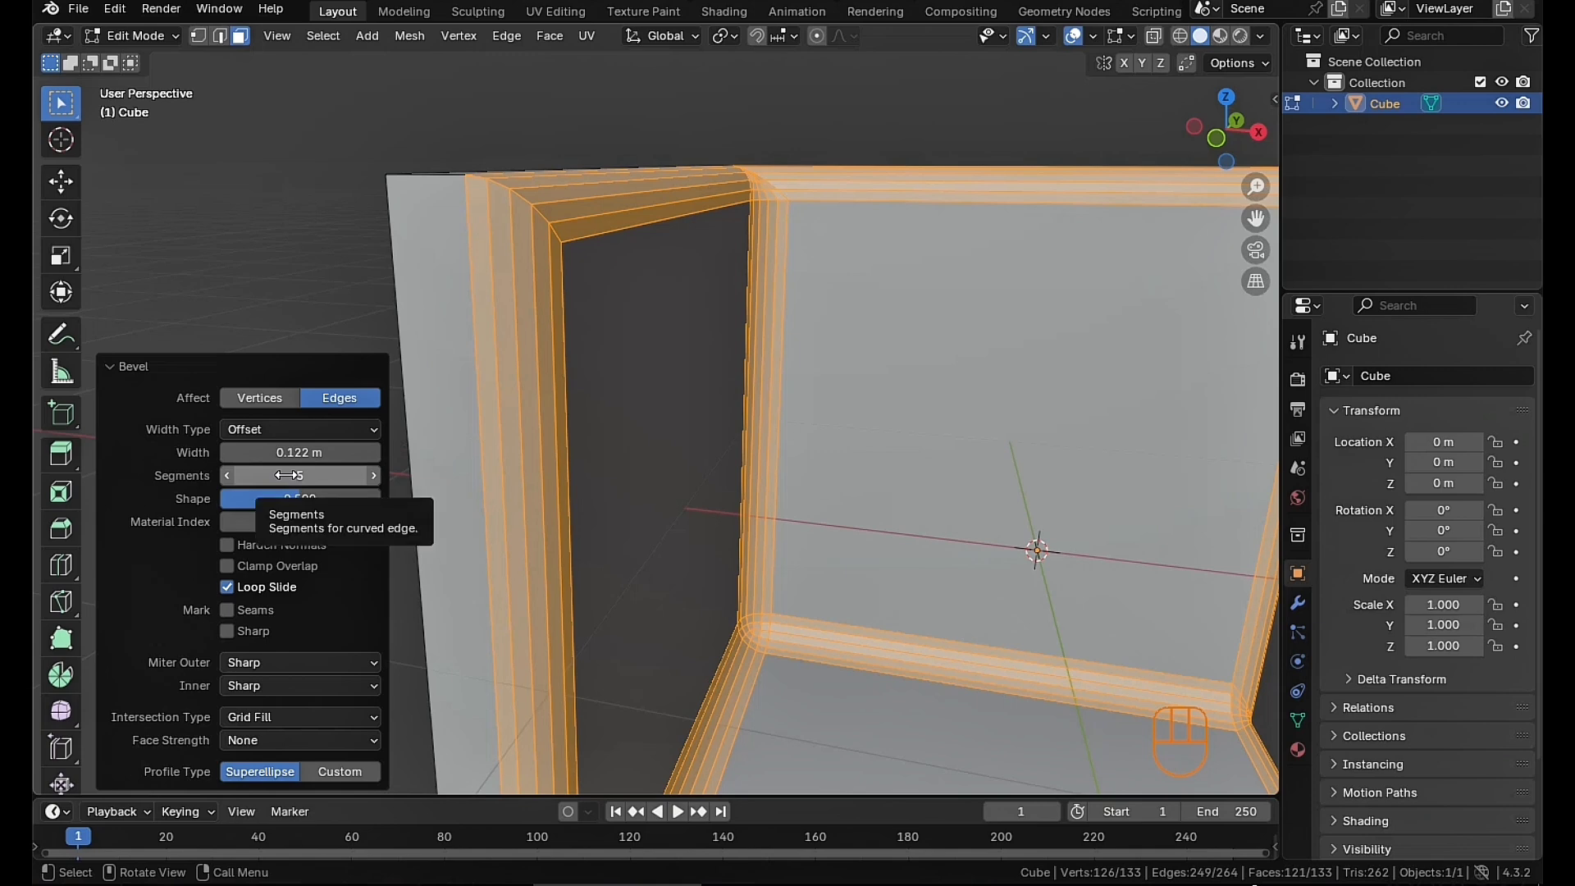
Reduce the bevel's segments and raise them step by step to 7
drag(280, 475, 273, 483)
click(371, 477)
click(370, 476)
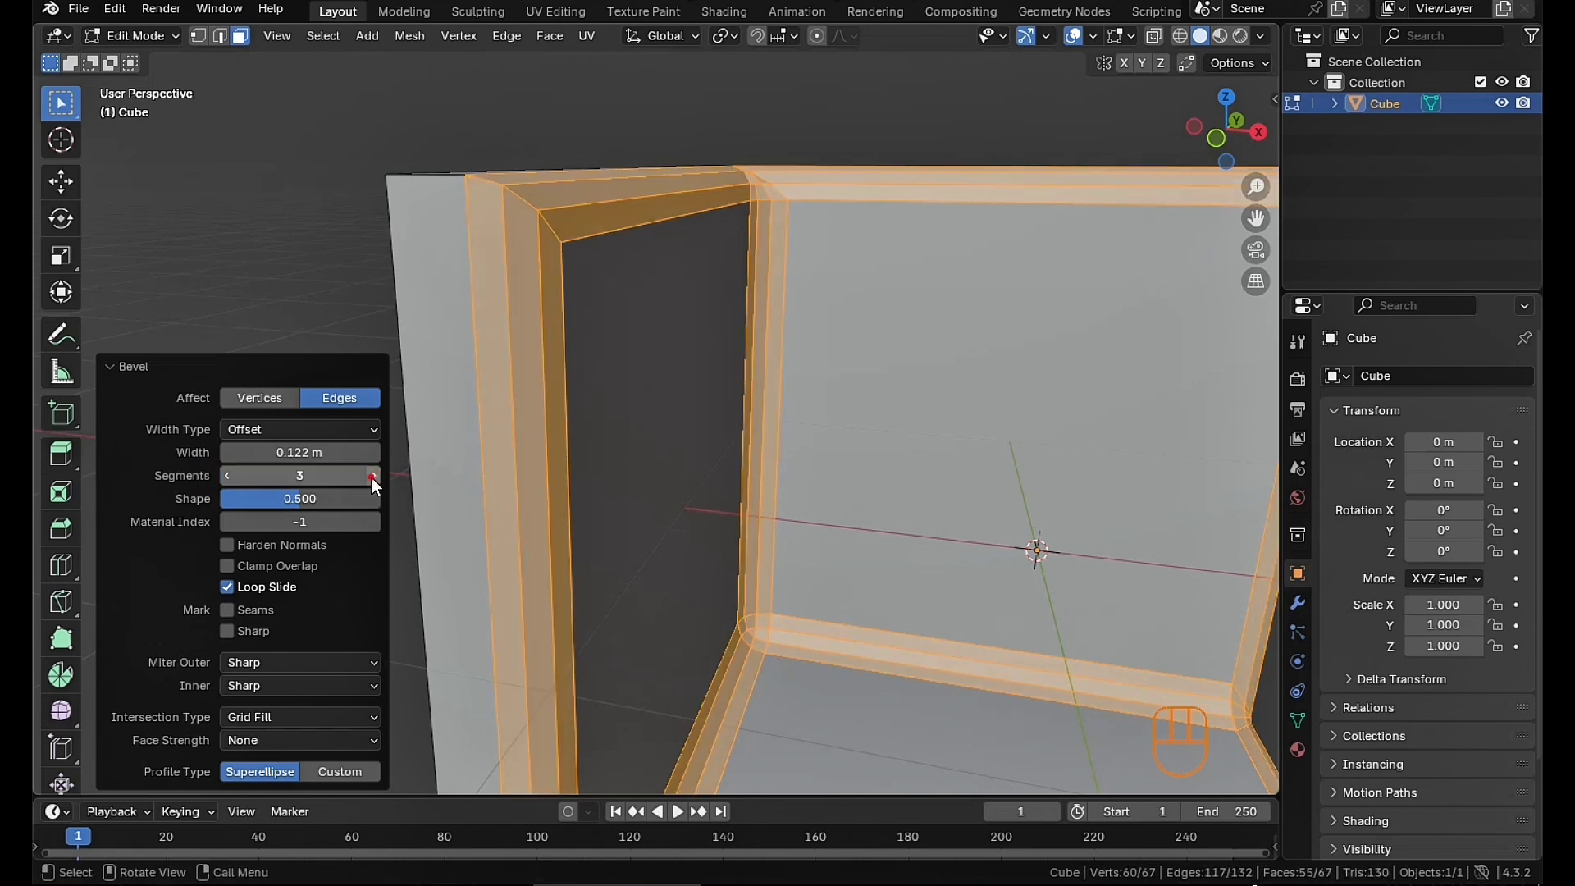
click(371, 476)
click(371, 476)
click(371, 477)
click(371, 476)
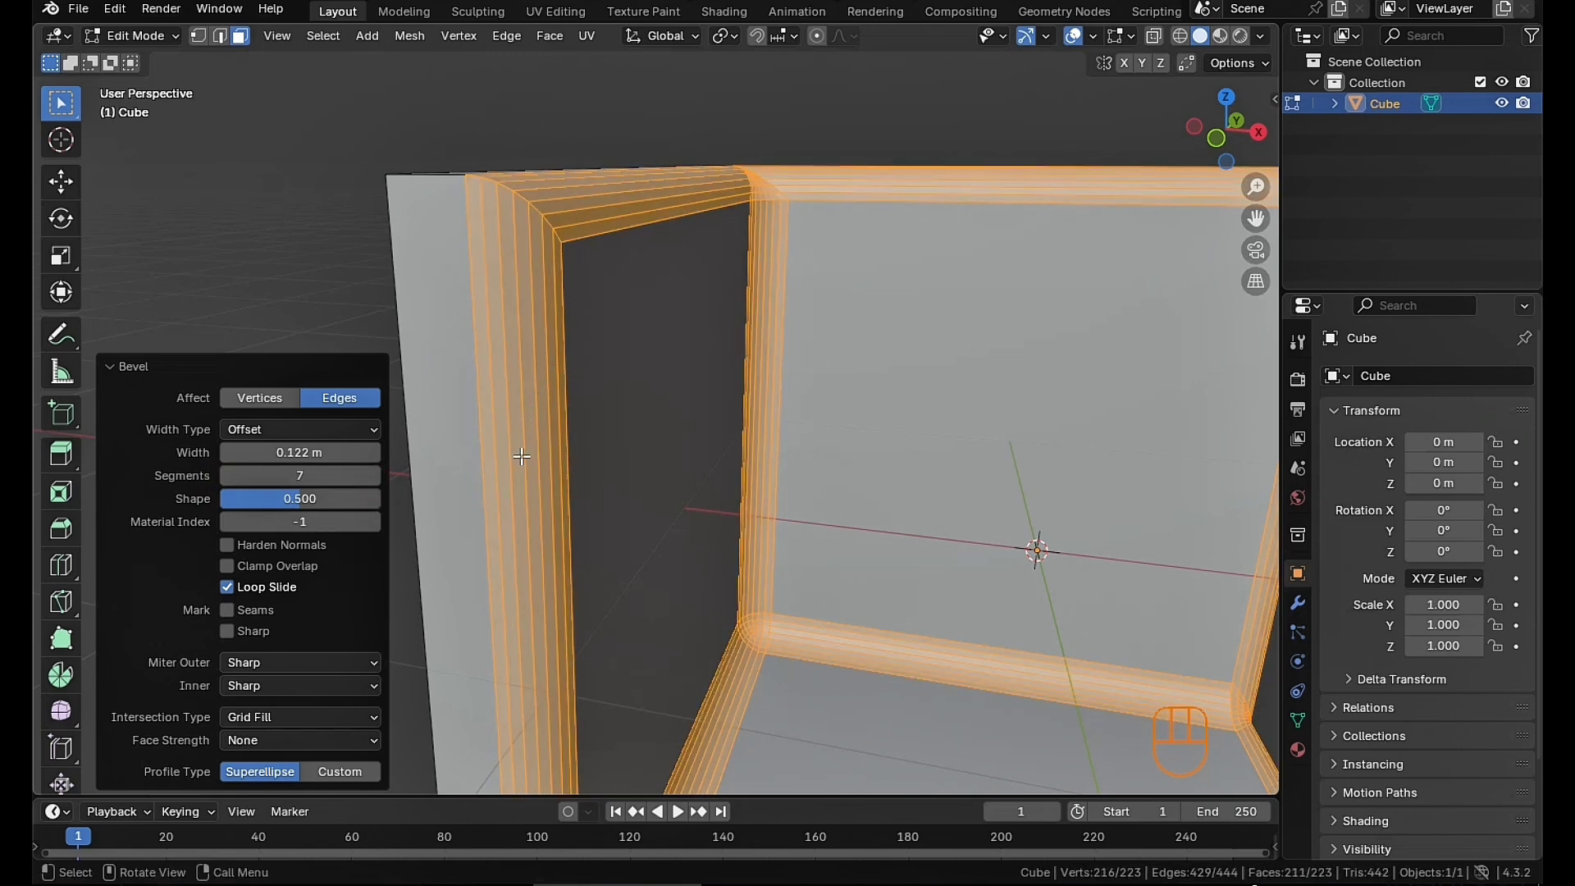
scroll(739, 440, down, 3)
shift+middle_drag(775, 453, 689, 381)
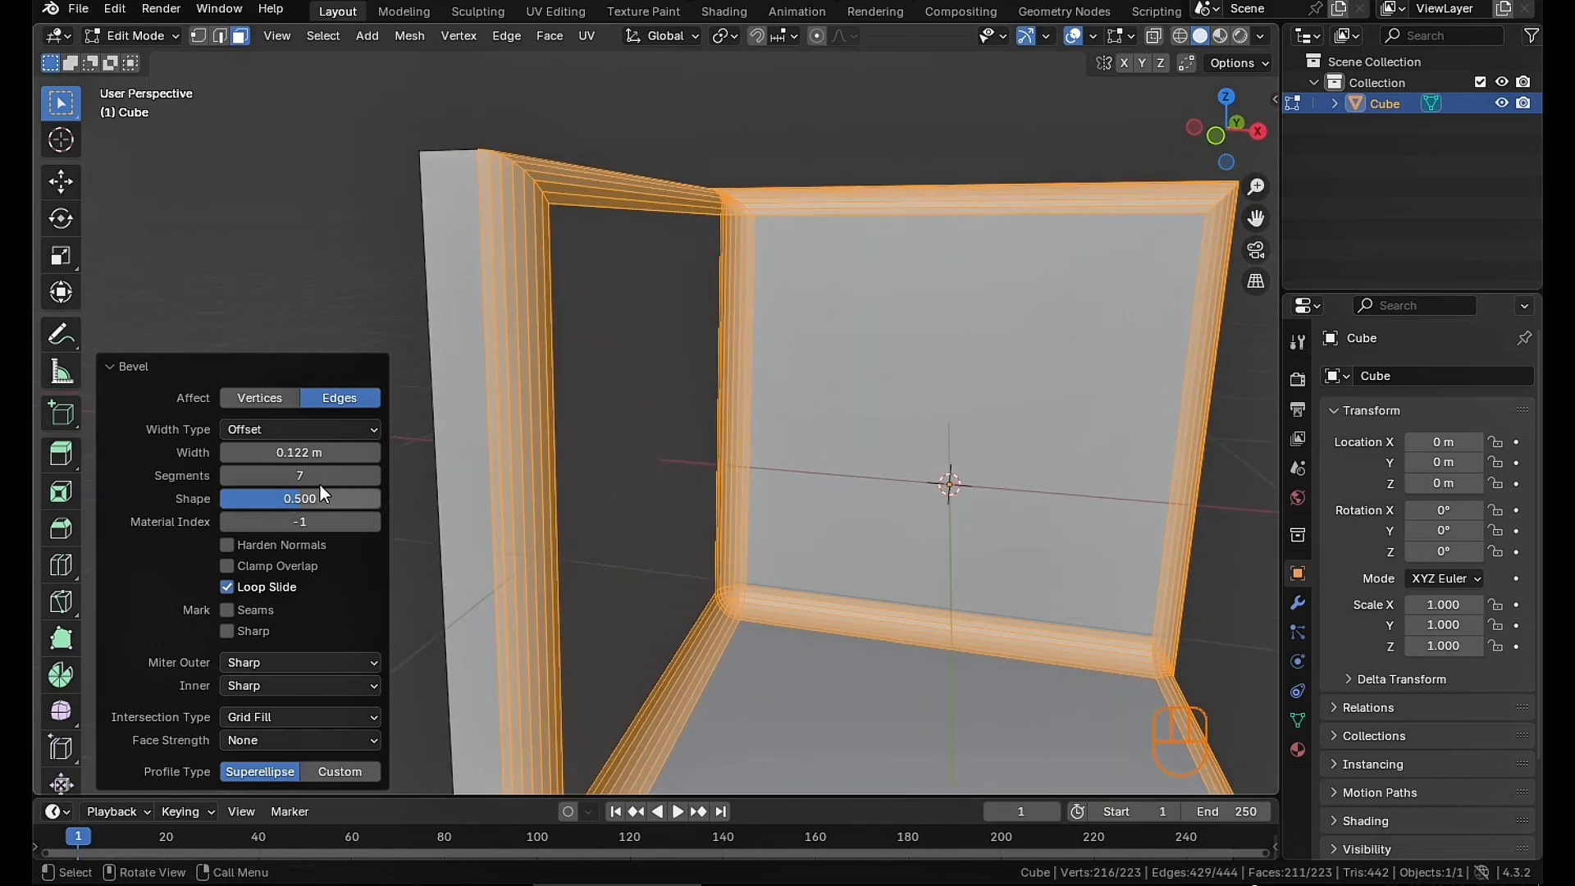
Raise the bevel's shape value to about 0.864 and inspect the changed profile on the wall edges
scroll(541, 256, up, 2)
shift+middle_drag(541, 257, 605, 309)
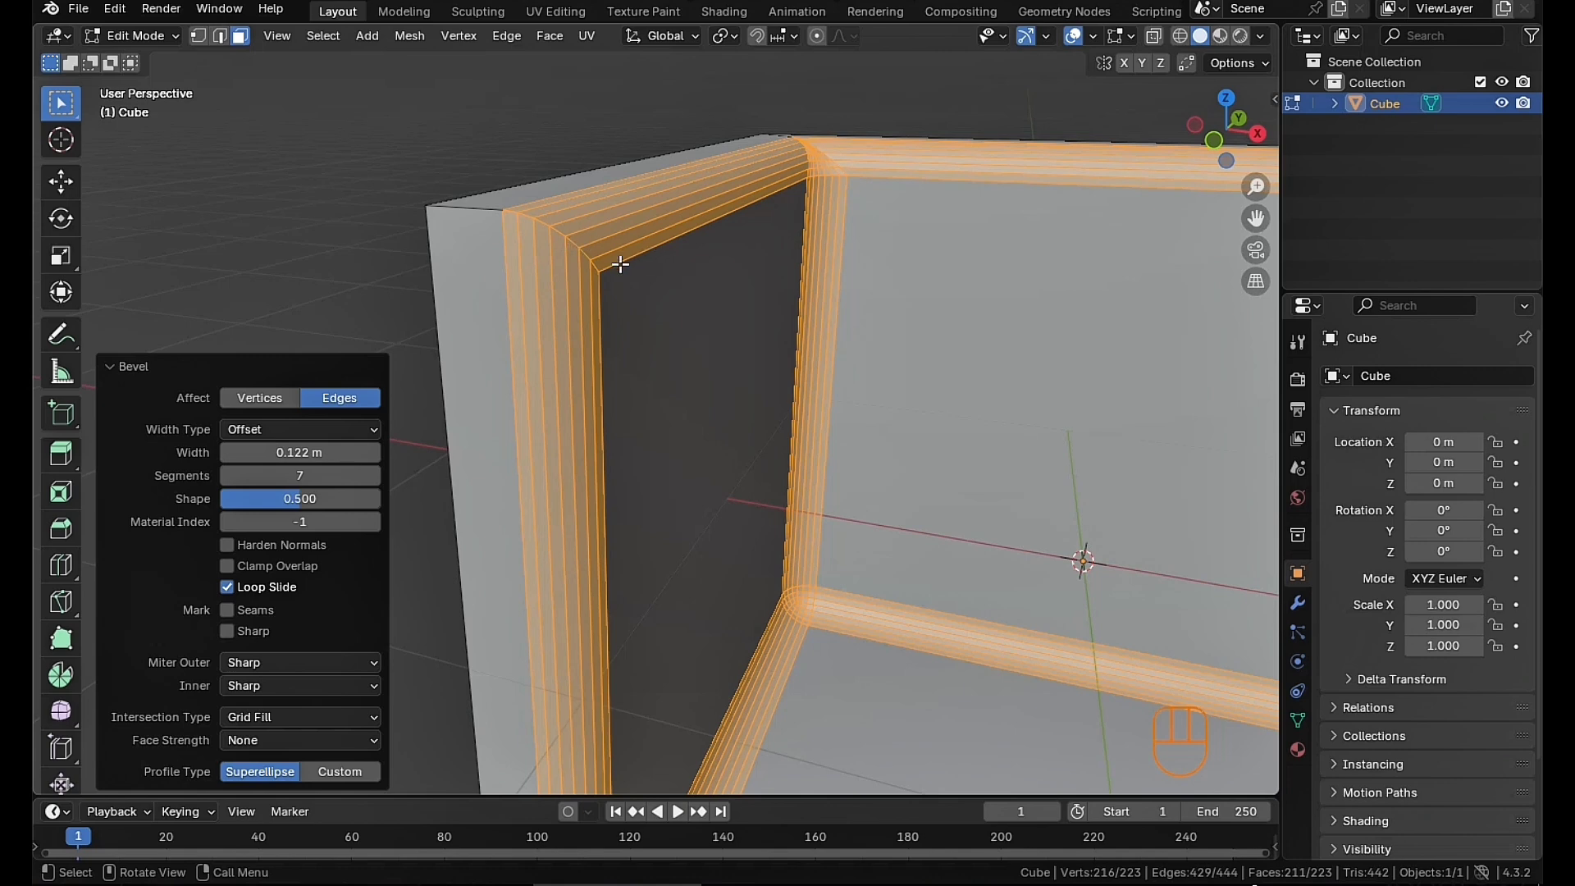
middle_drag(618, 257, 626, 253)
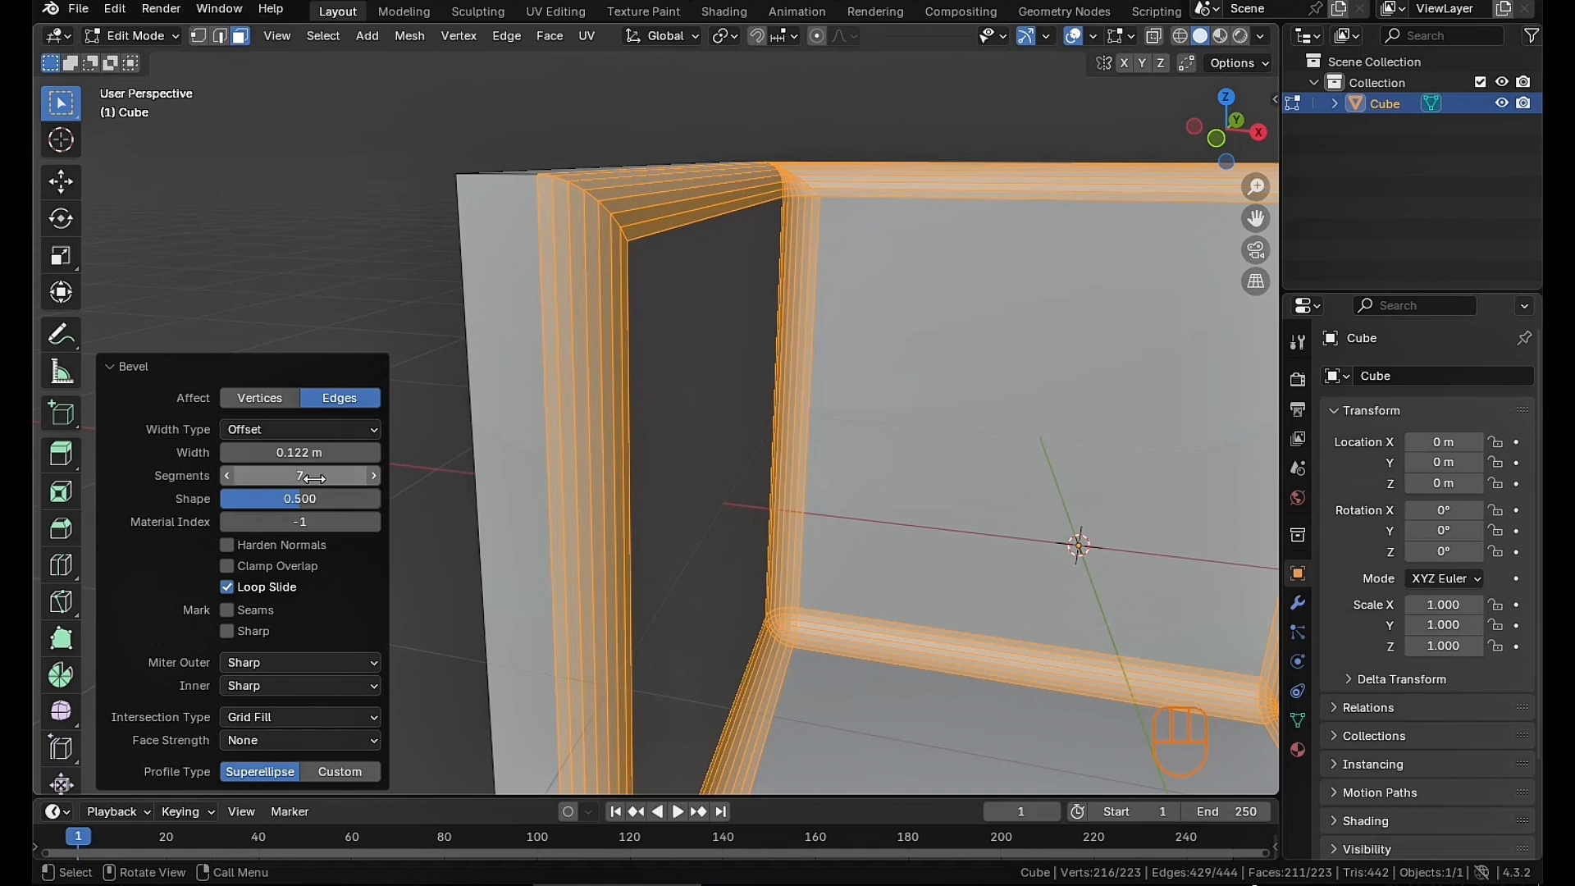
drag(289, 499, 349, 499)
middle_drag(886, 304, 661, 256)
scroll(670, 266, down, 3)
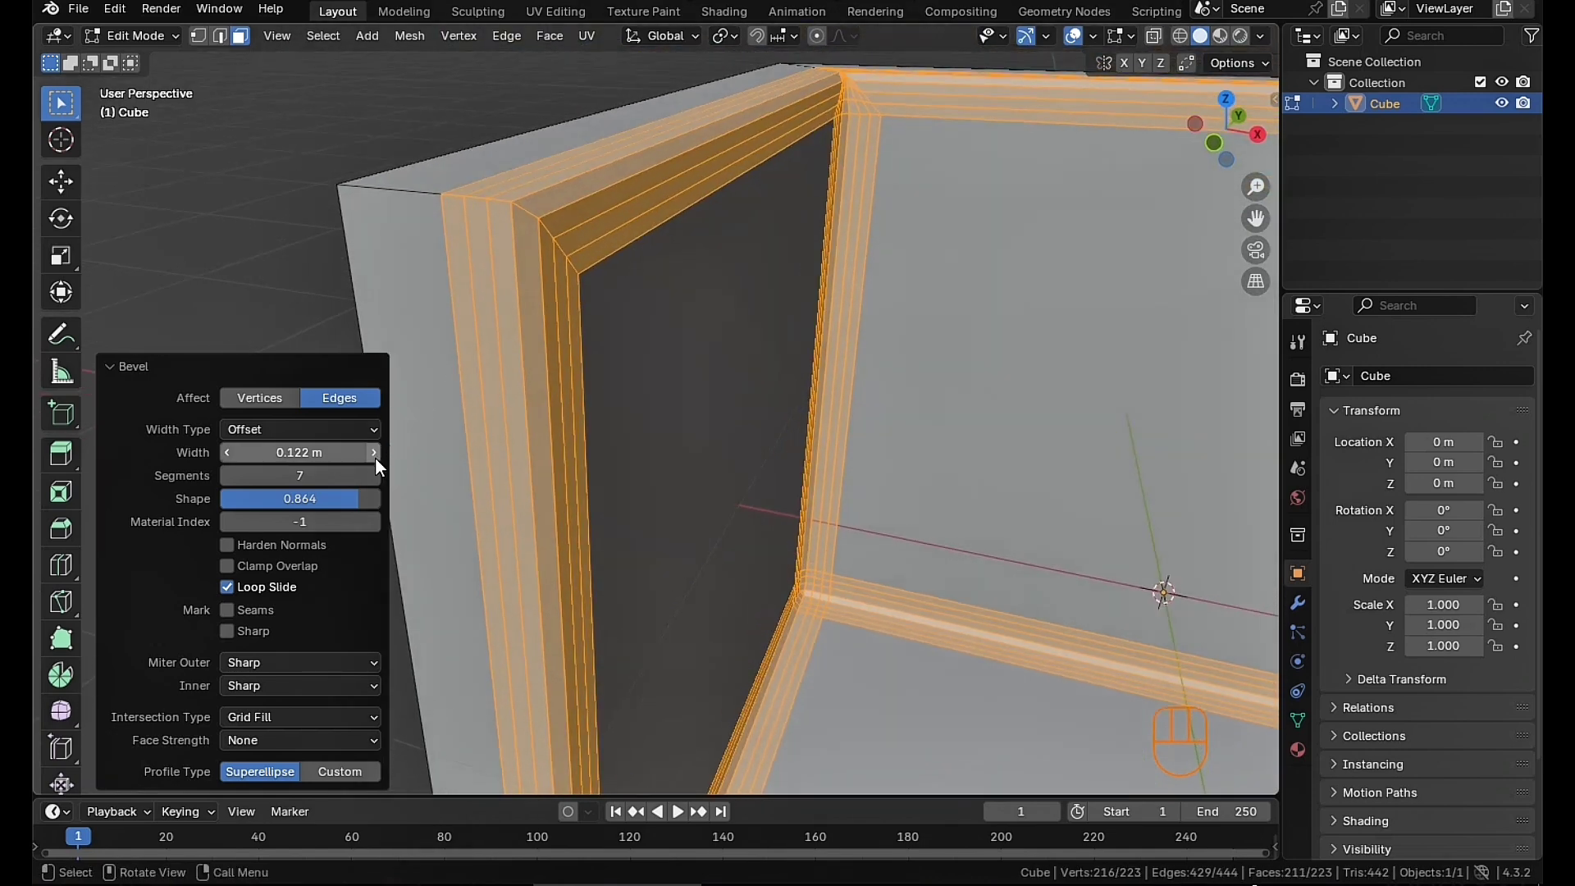
Set the bevel's shape value to 0.5
click(358, 500)
key(BackSpace)
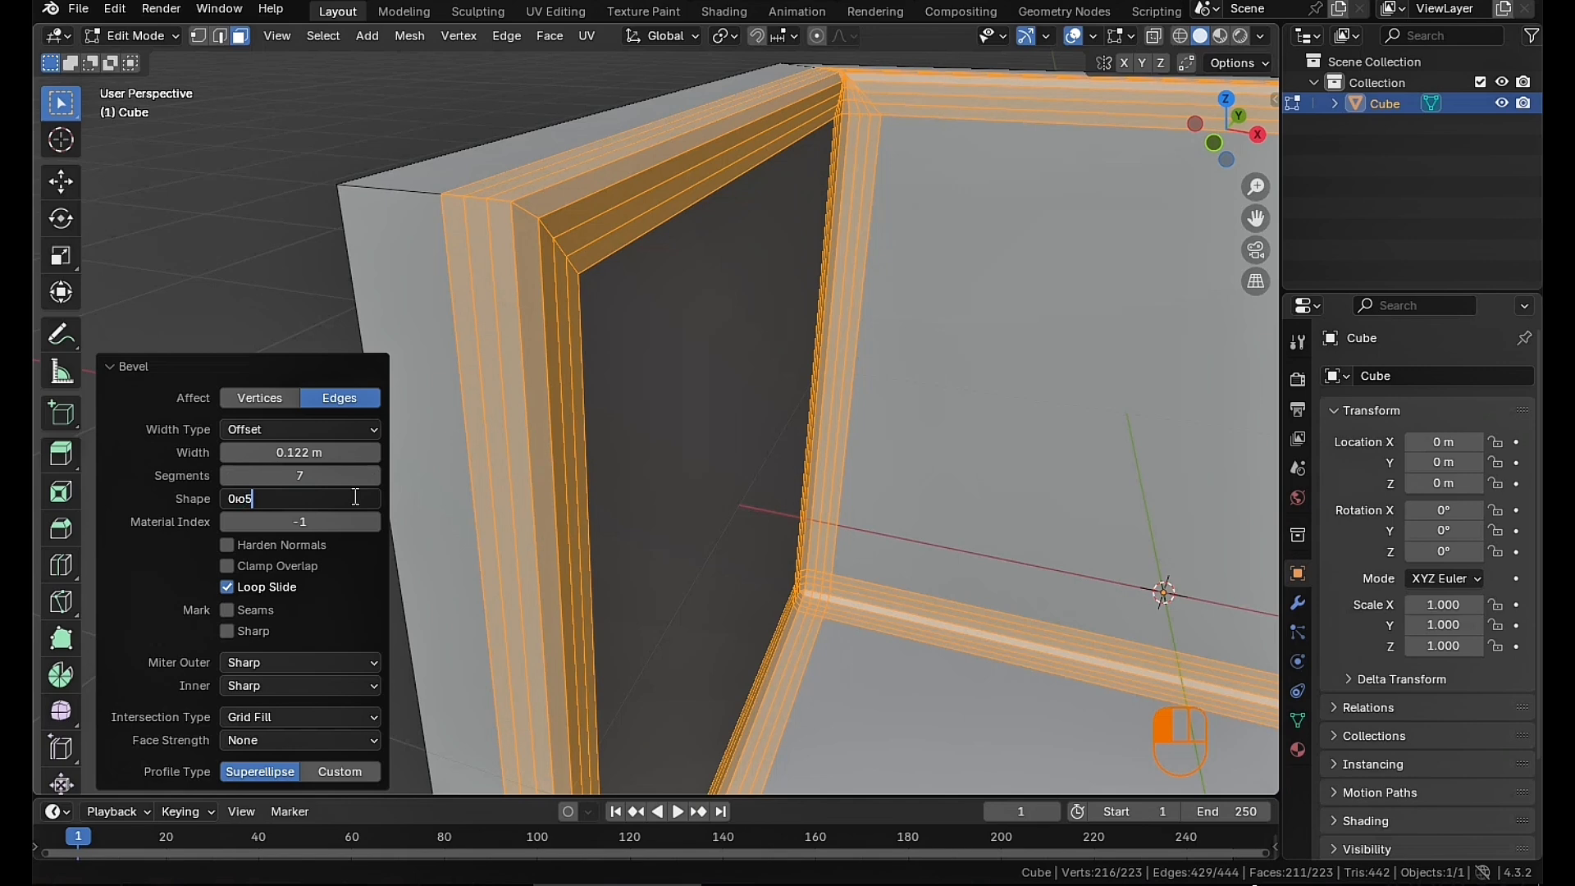
key(BackSpace)
key(BackSpace)
key(BackSpace)
key(shift)
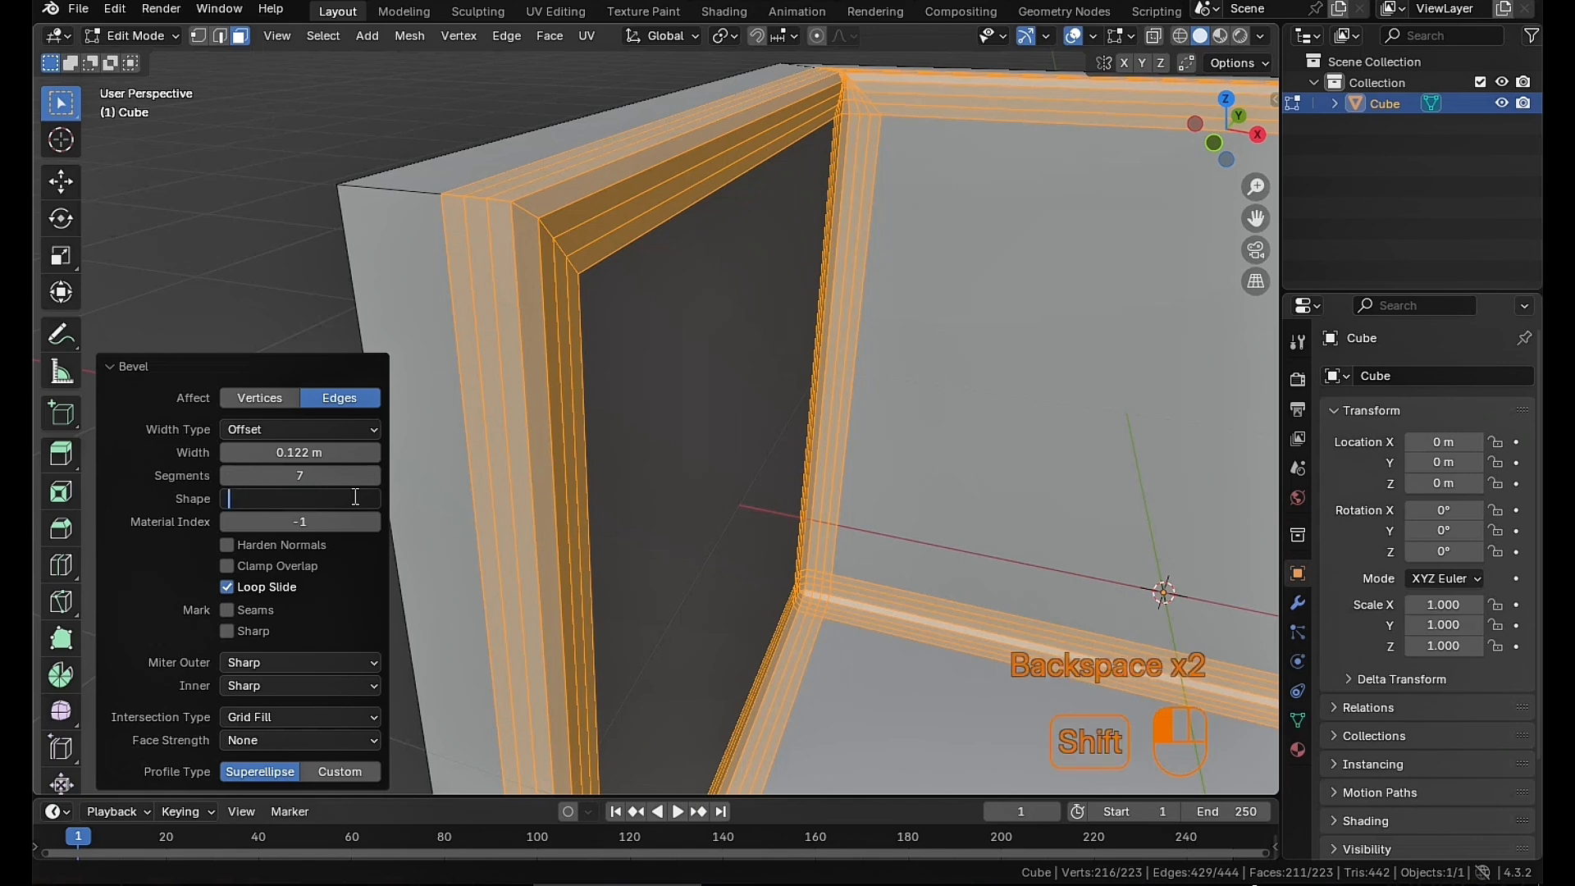
text(0)
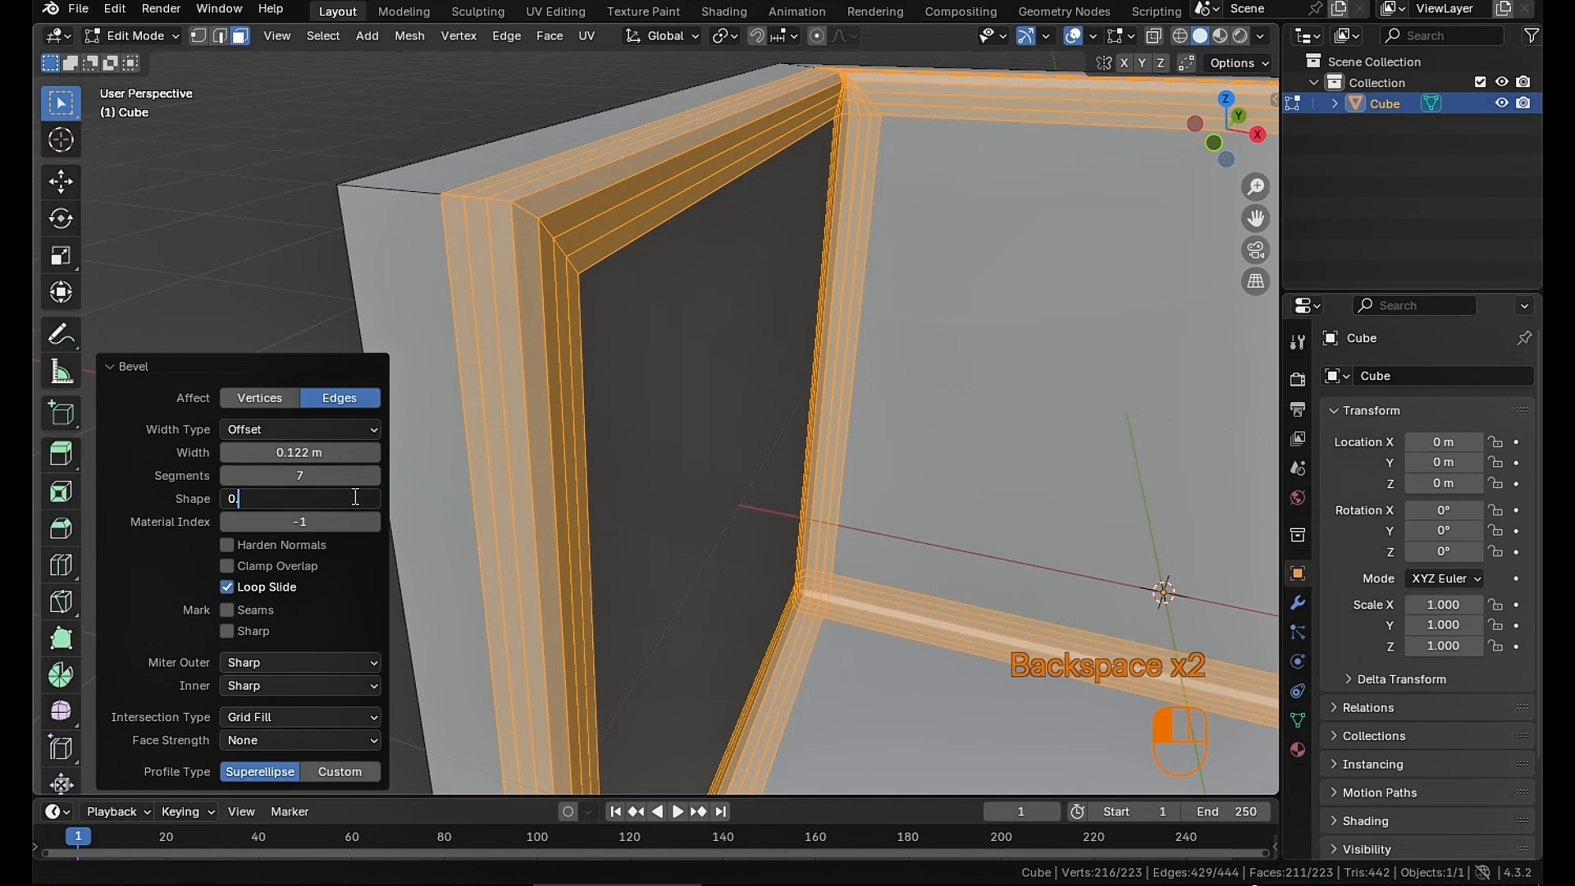
text(.5)
key(Return)
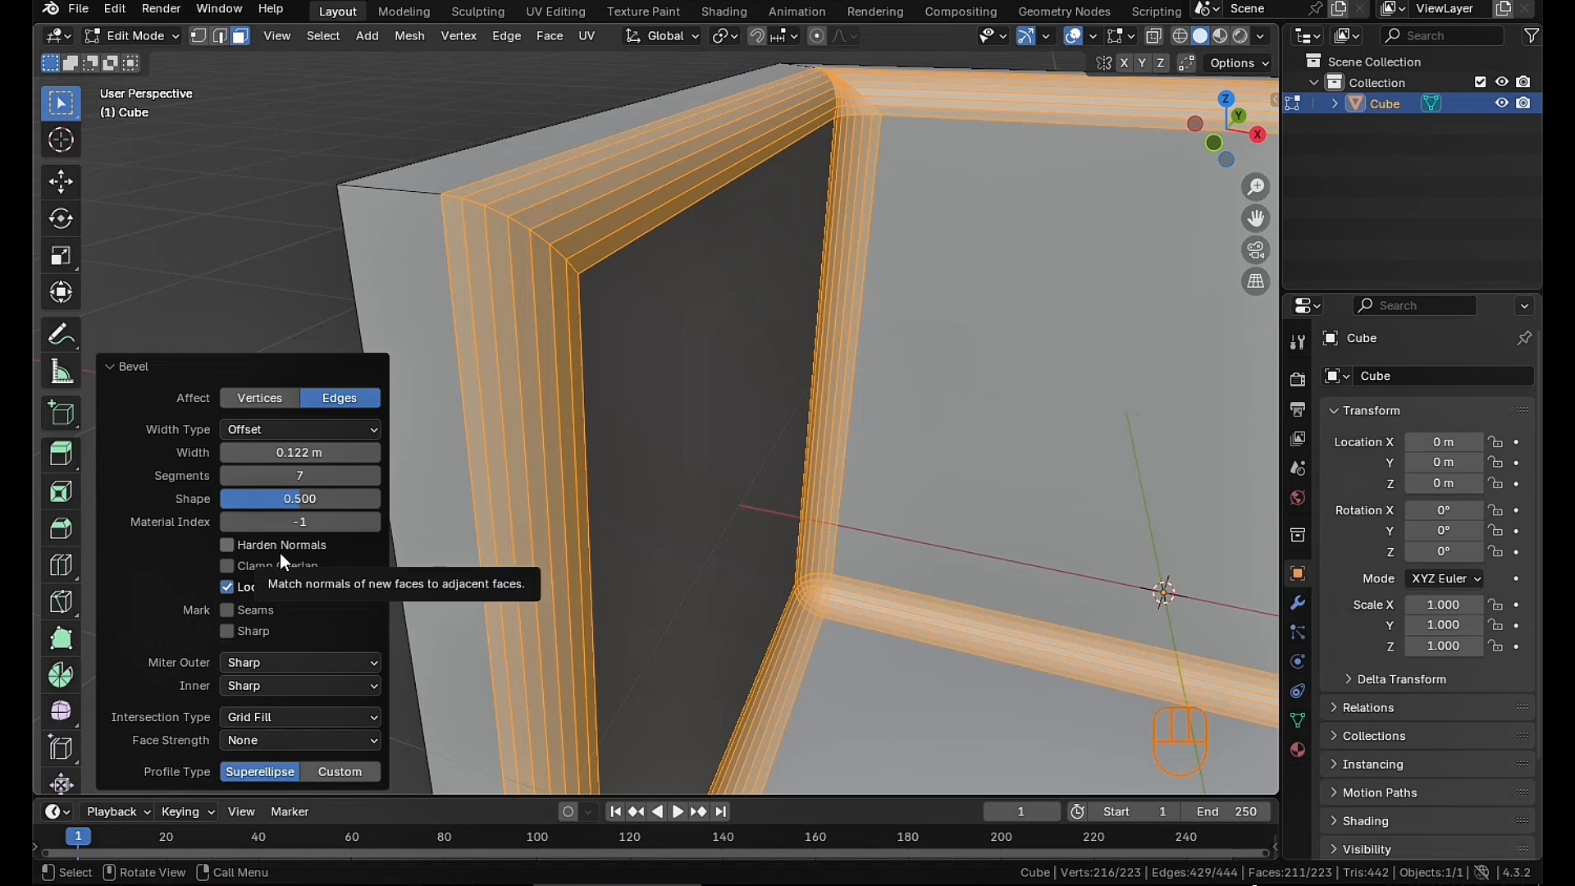
Try Harden Normals on the bevel, compare the shading at the wall's upper corner, and turn it off again
middle_drag(517, 230, 695, 441)
scroll(684, 356, up, 3)
middle_drag(640, 360, 665, 335)
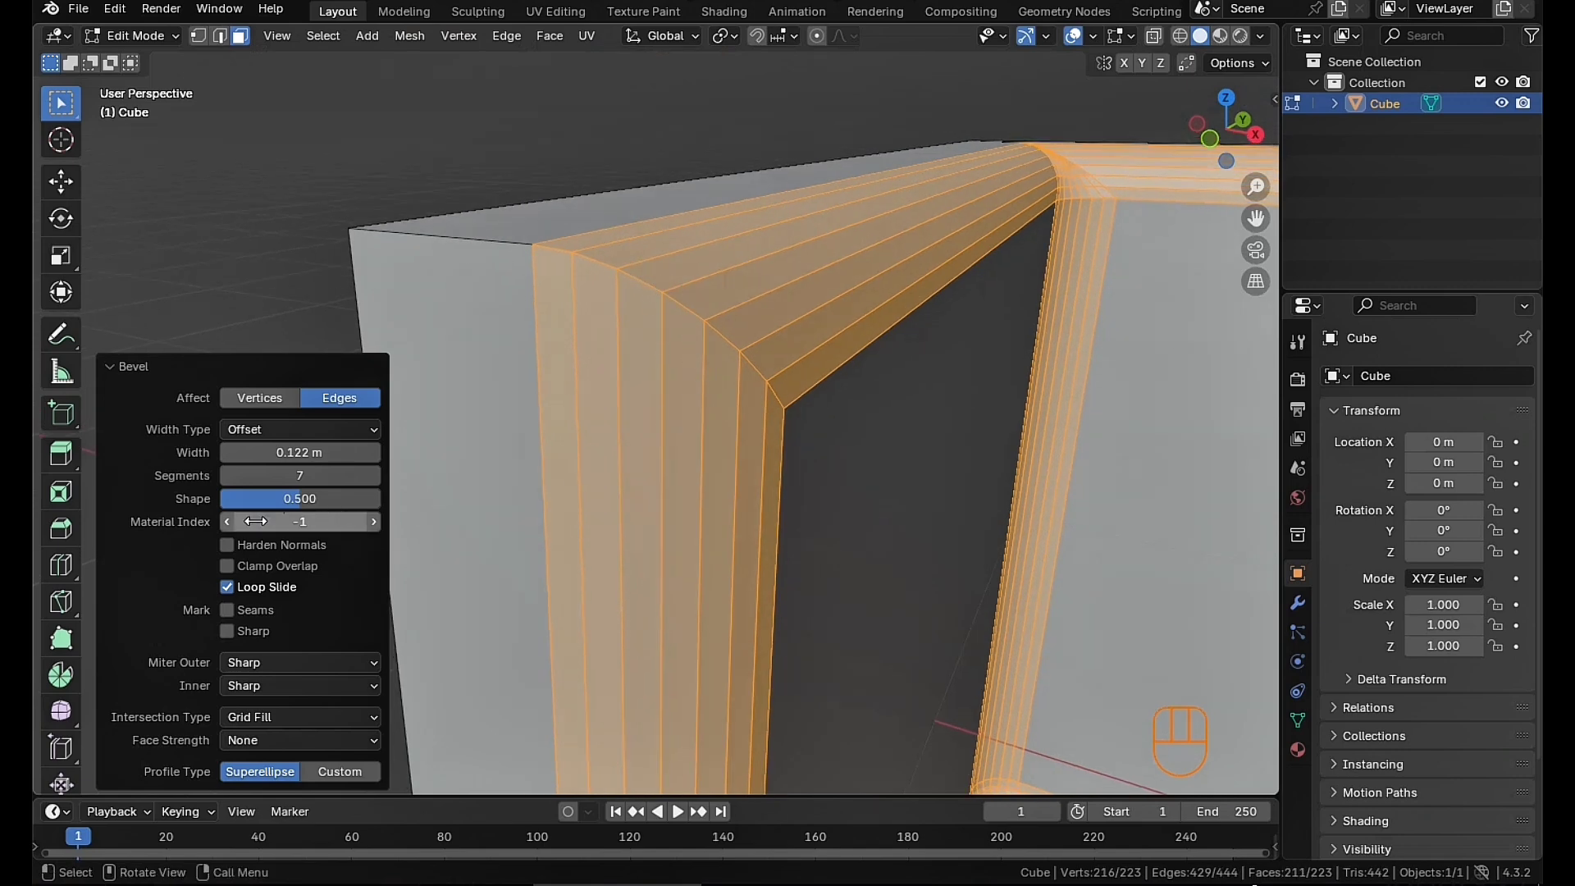
click(228, 544)
middle_drag(791, 397, 557, 497)
scroll(785, 391, up, 1)
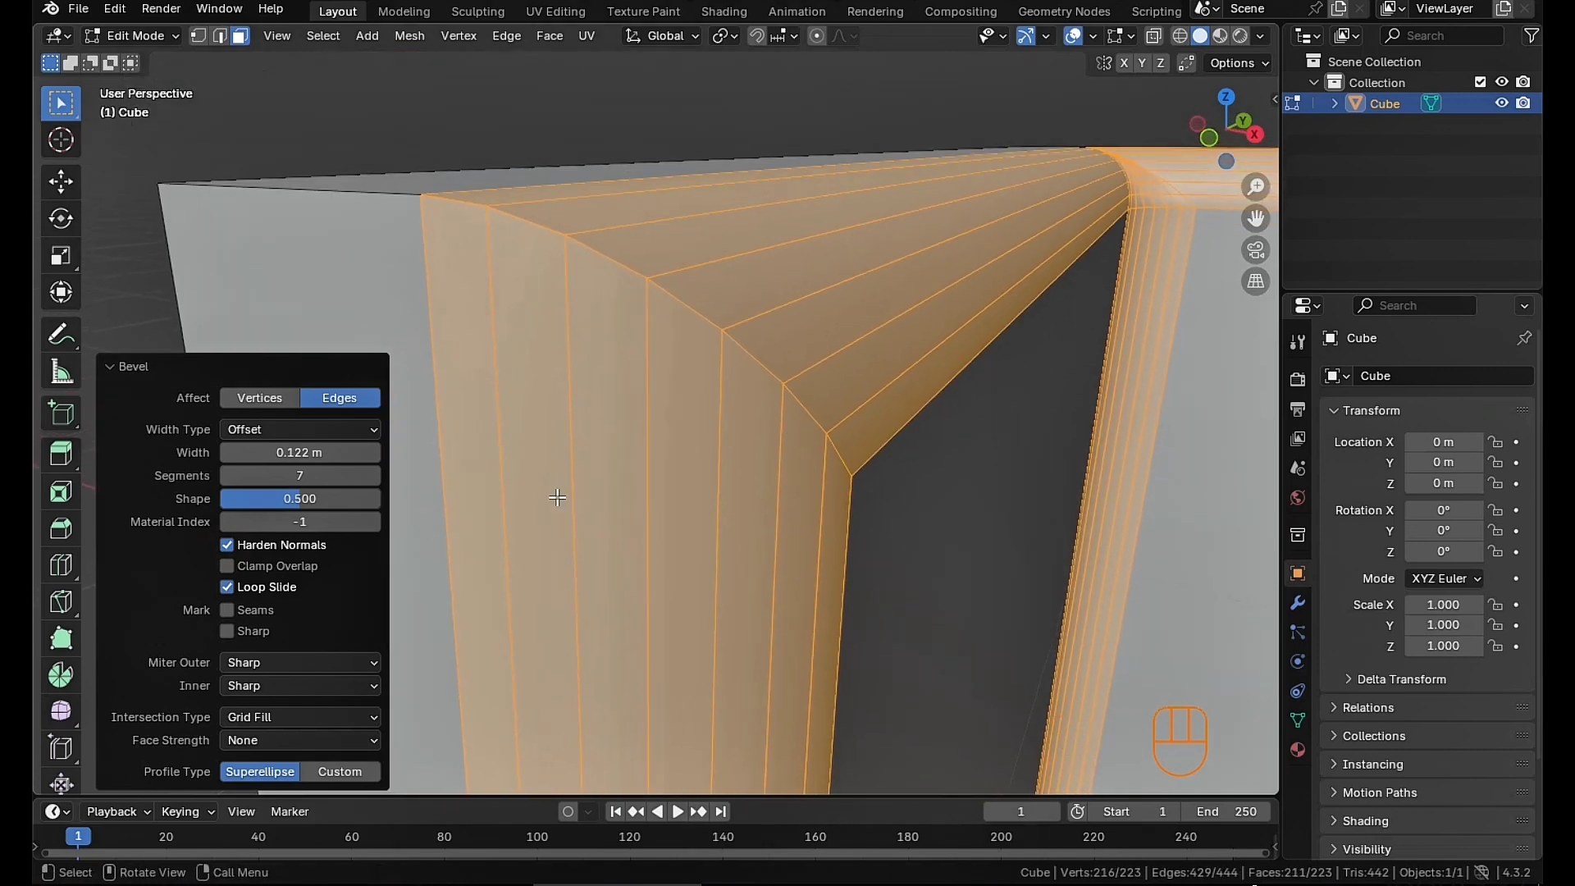
click(227, 546)
click(226, 545)
scroll(878, 339, down, 2)
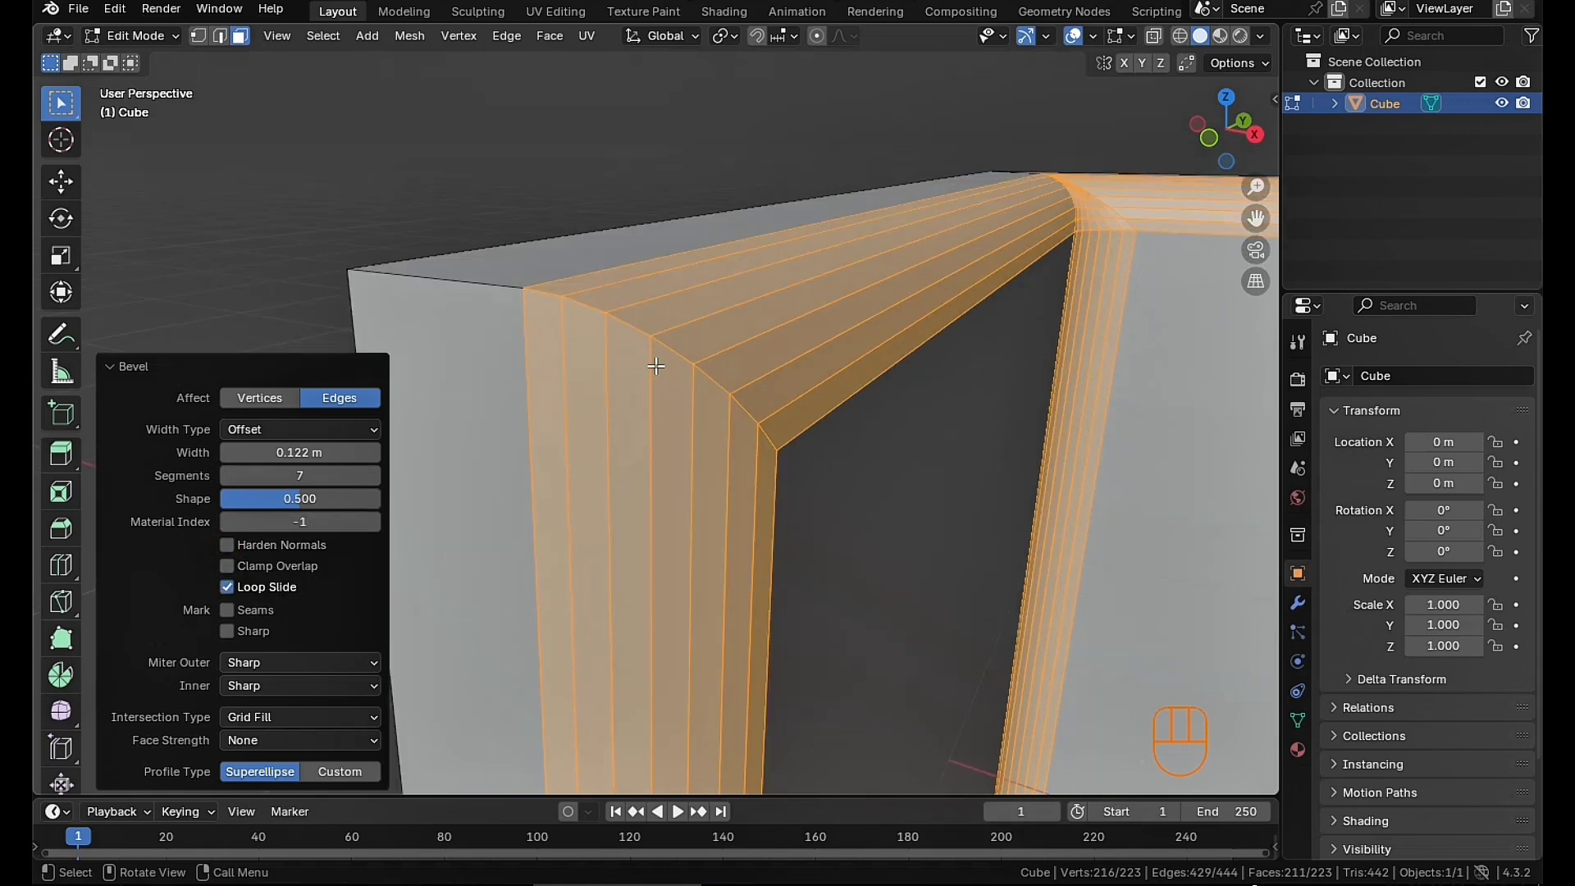
scroll(658, 364, up, 1)
shift+middle_drag(808, 382, 802, 407)
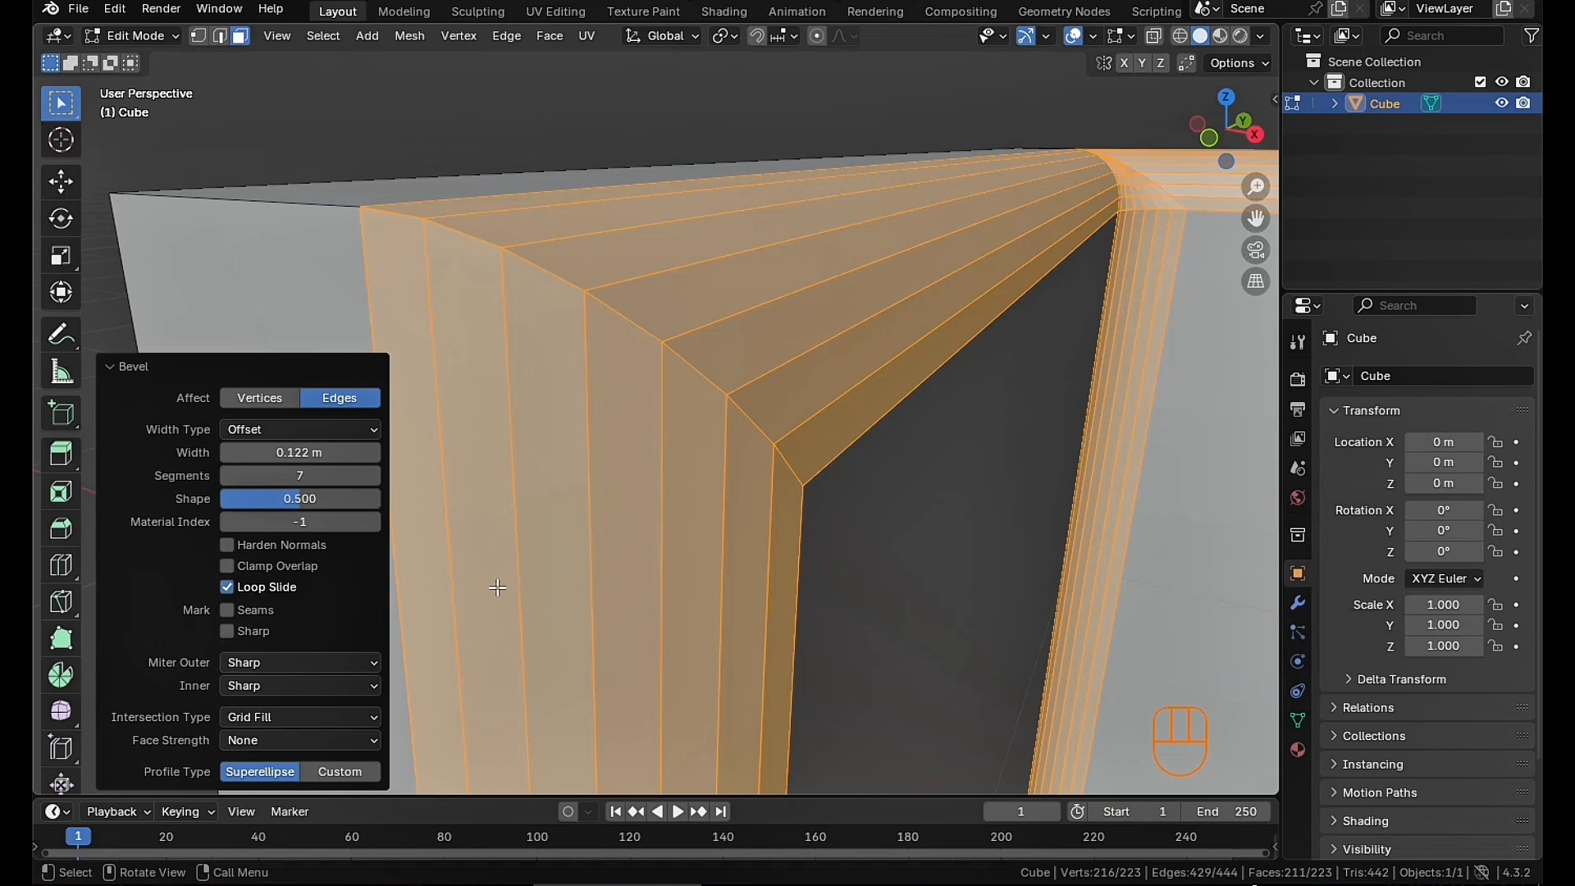
Undo the bevel on the inner wall and floor faces
scroll(985, 419, down, 6)
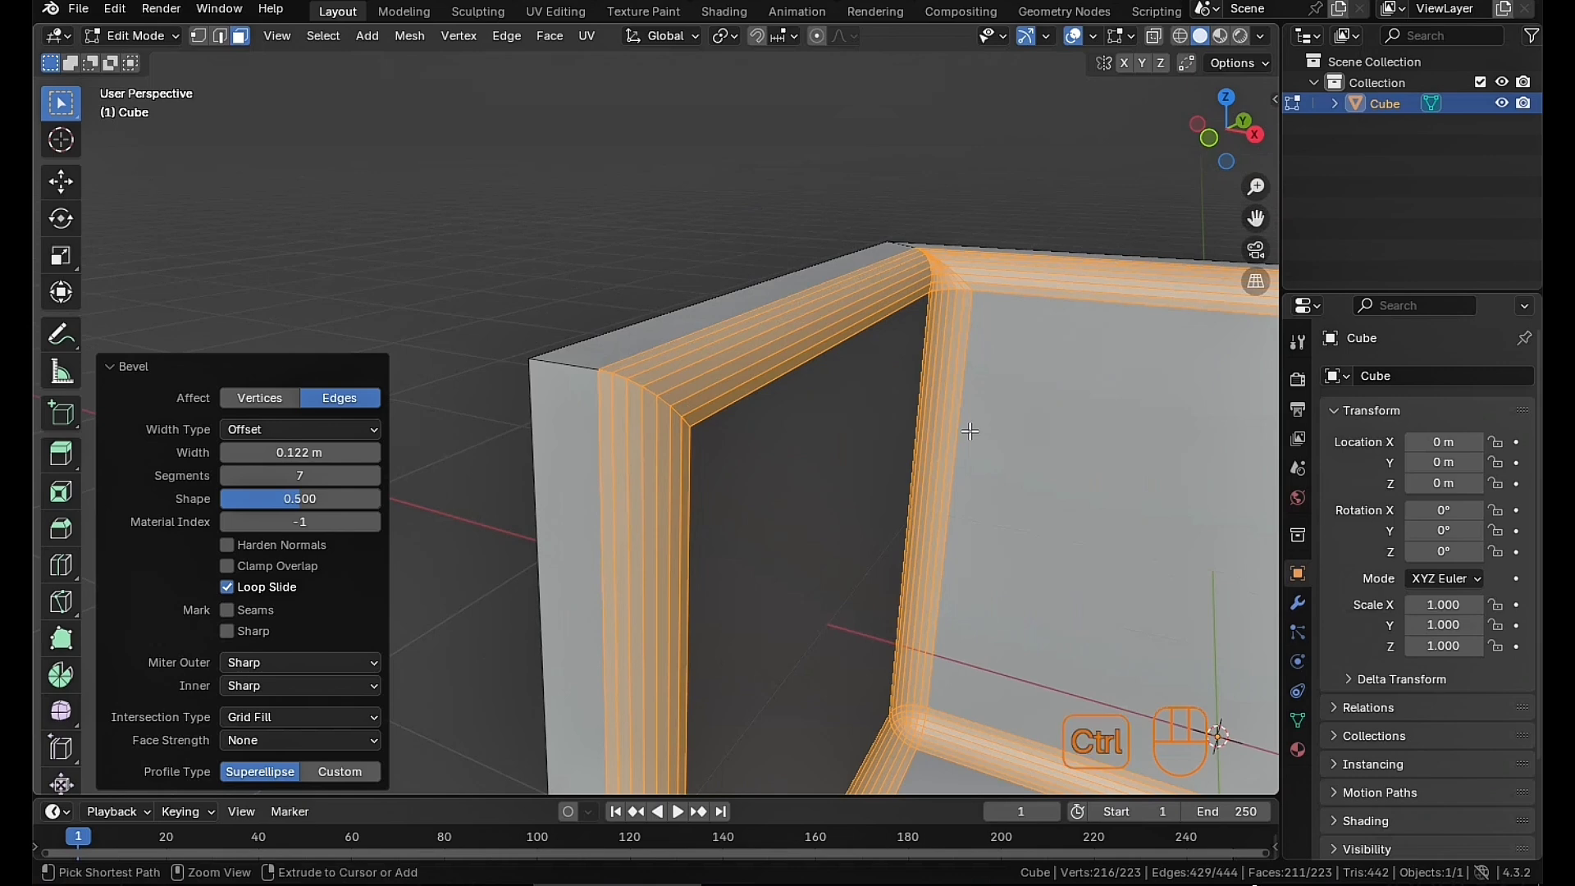
key(ctrl+z)
scroll(970, 431, down, 2)
shift+middle_drag(970, 431, 751, 379)
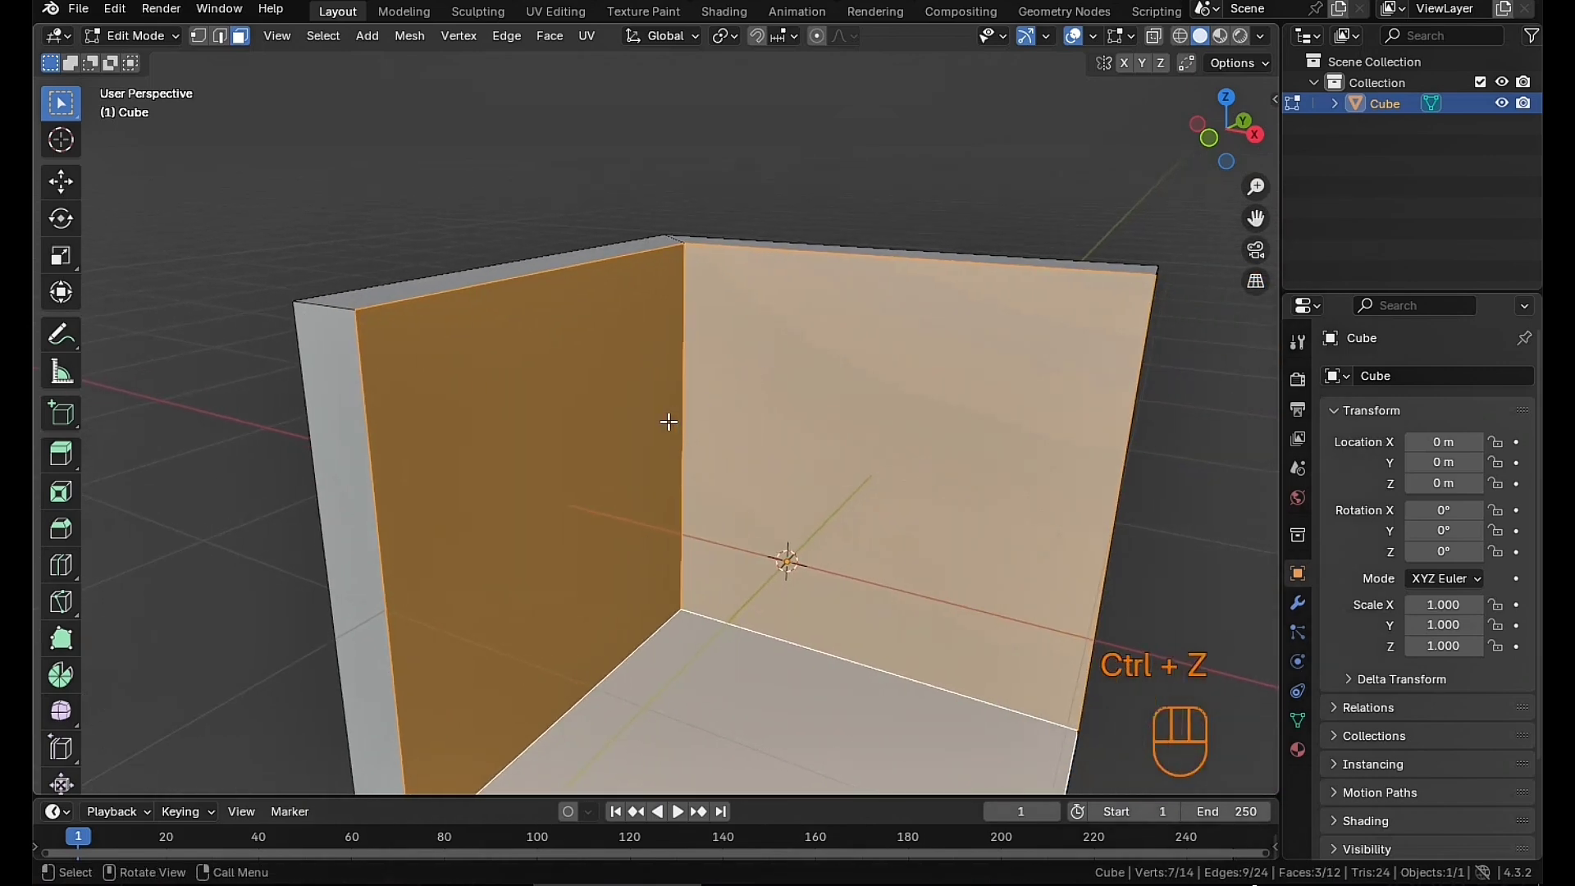
scroll(770, 450, down, 3)
scroll(790, 453, up, 4)
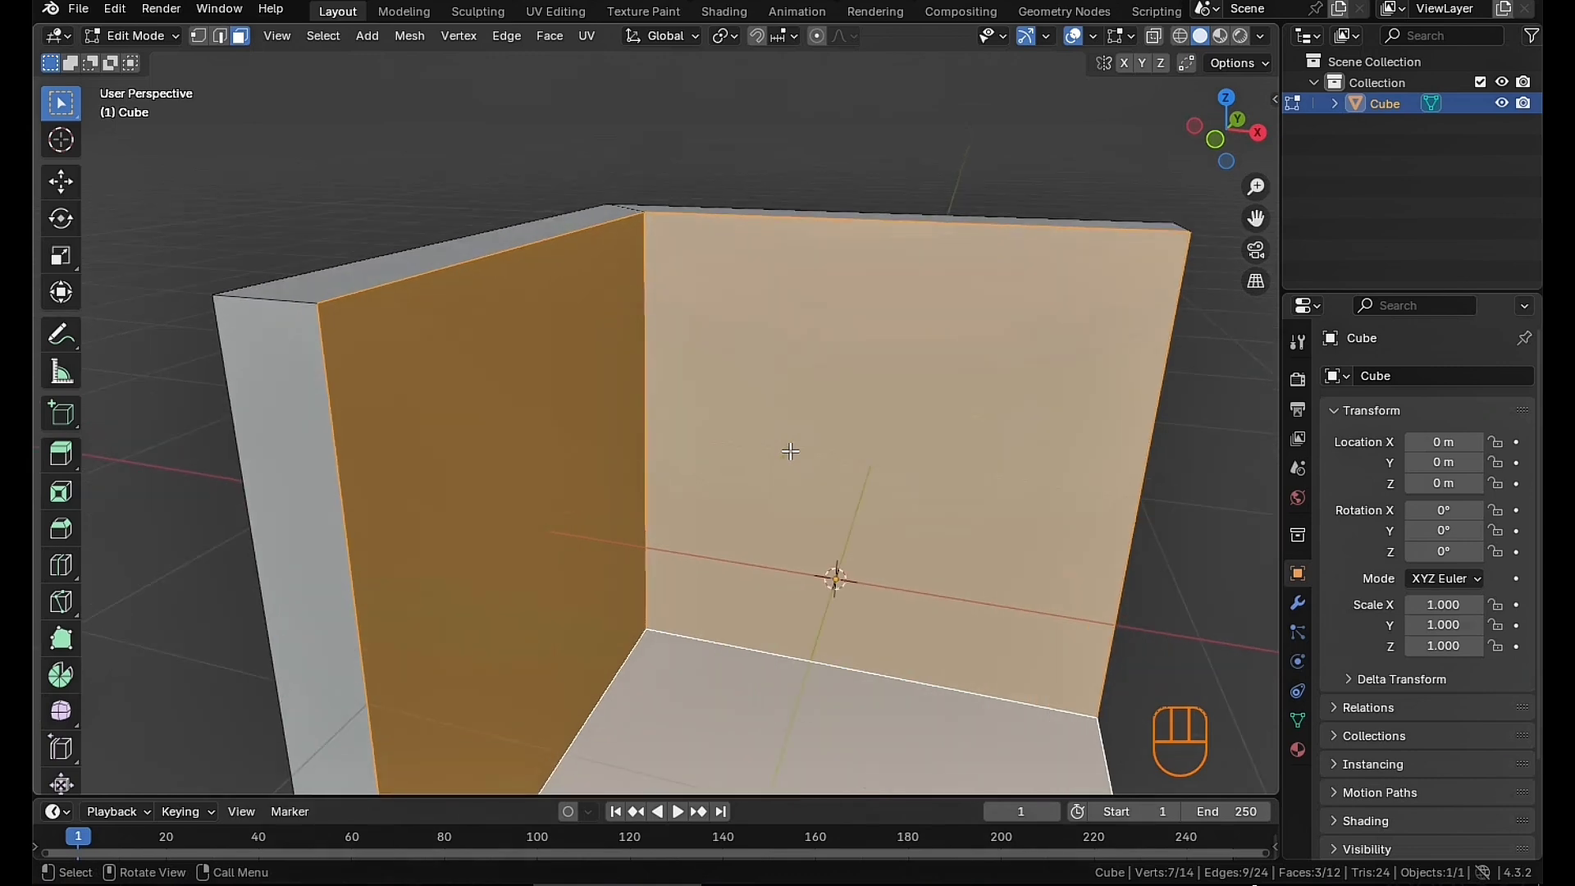
shift+middle_drag(798, 459, 808, 409)
key(ctrl+b)
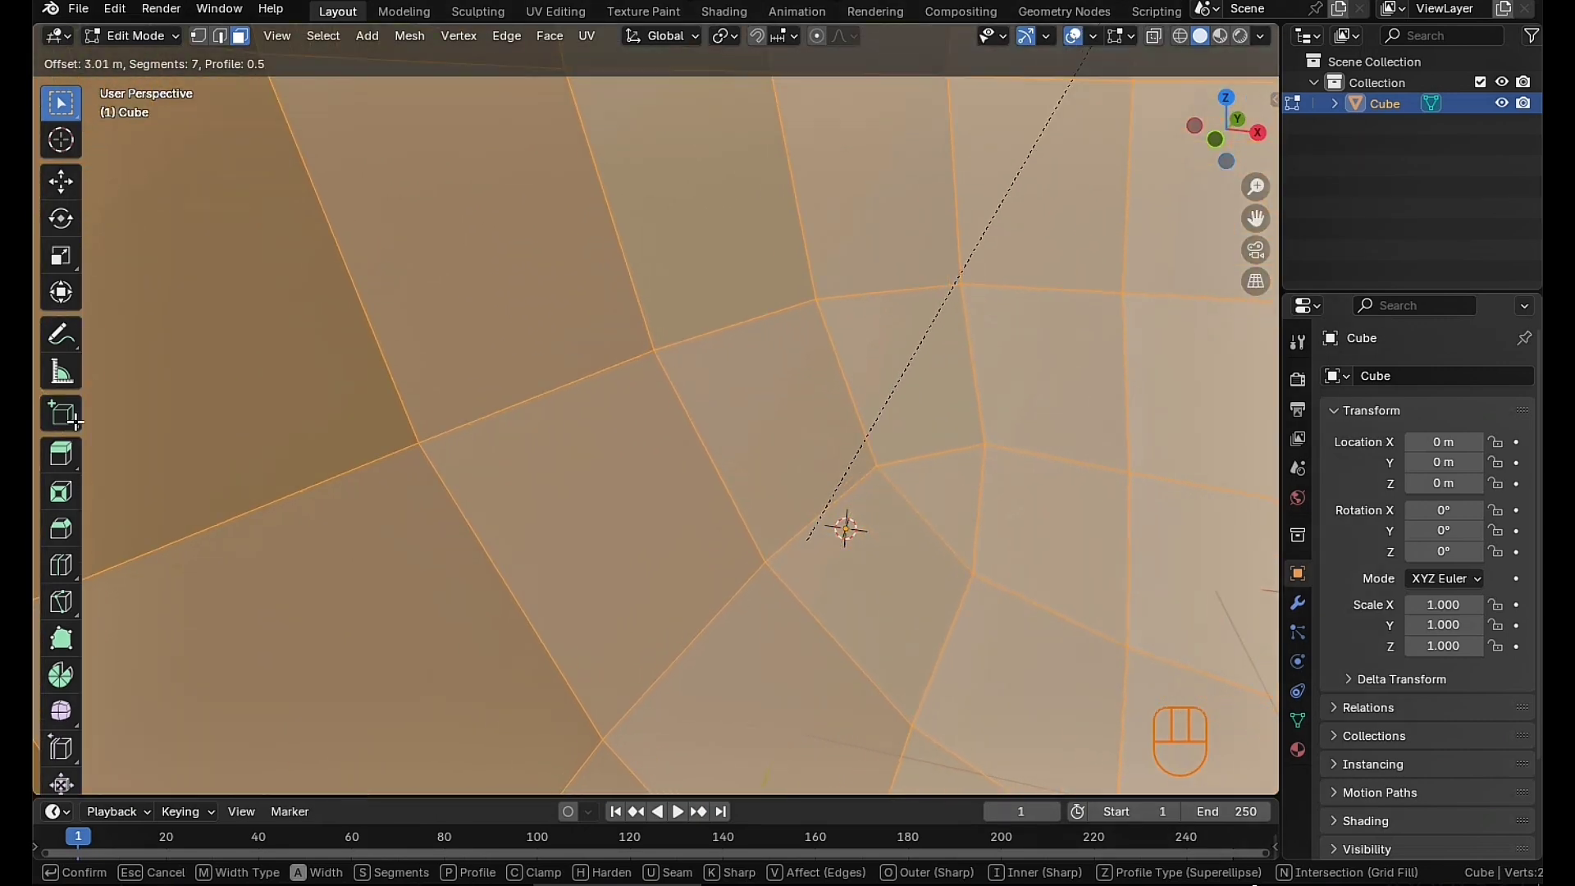
right_click(109, 422)
Try an oversized bevel of about 1.96 m on the inner wall and floor faces, and cancel it
scroll(390, 475, down, 3)
shift+middle_drag(712, 515, 712, 422)
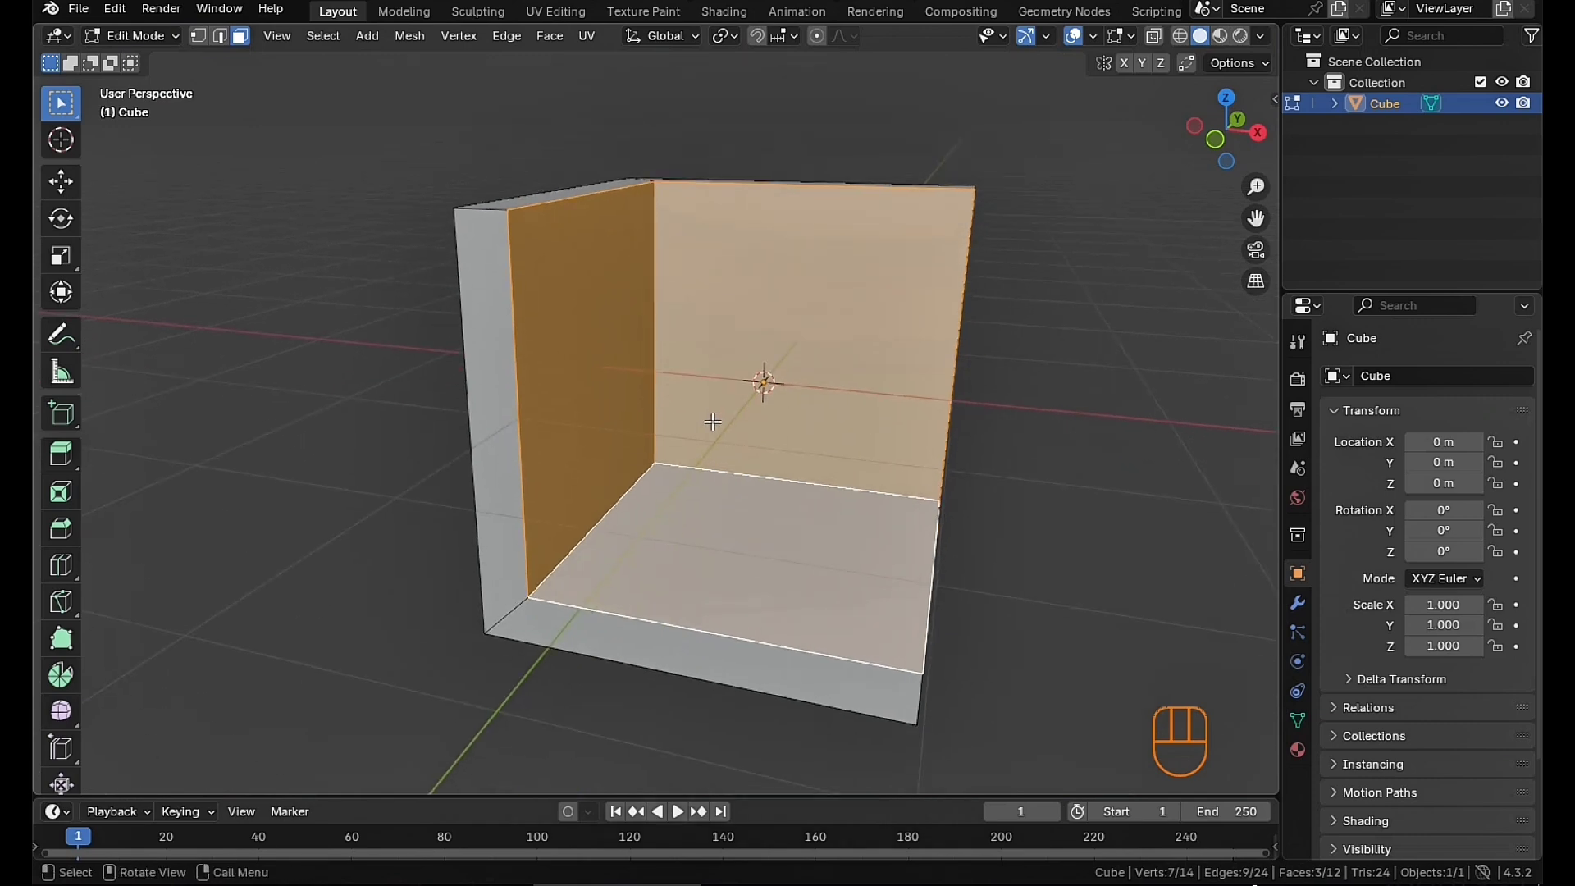
key(ctrl+b)
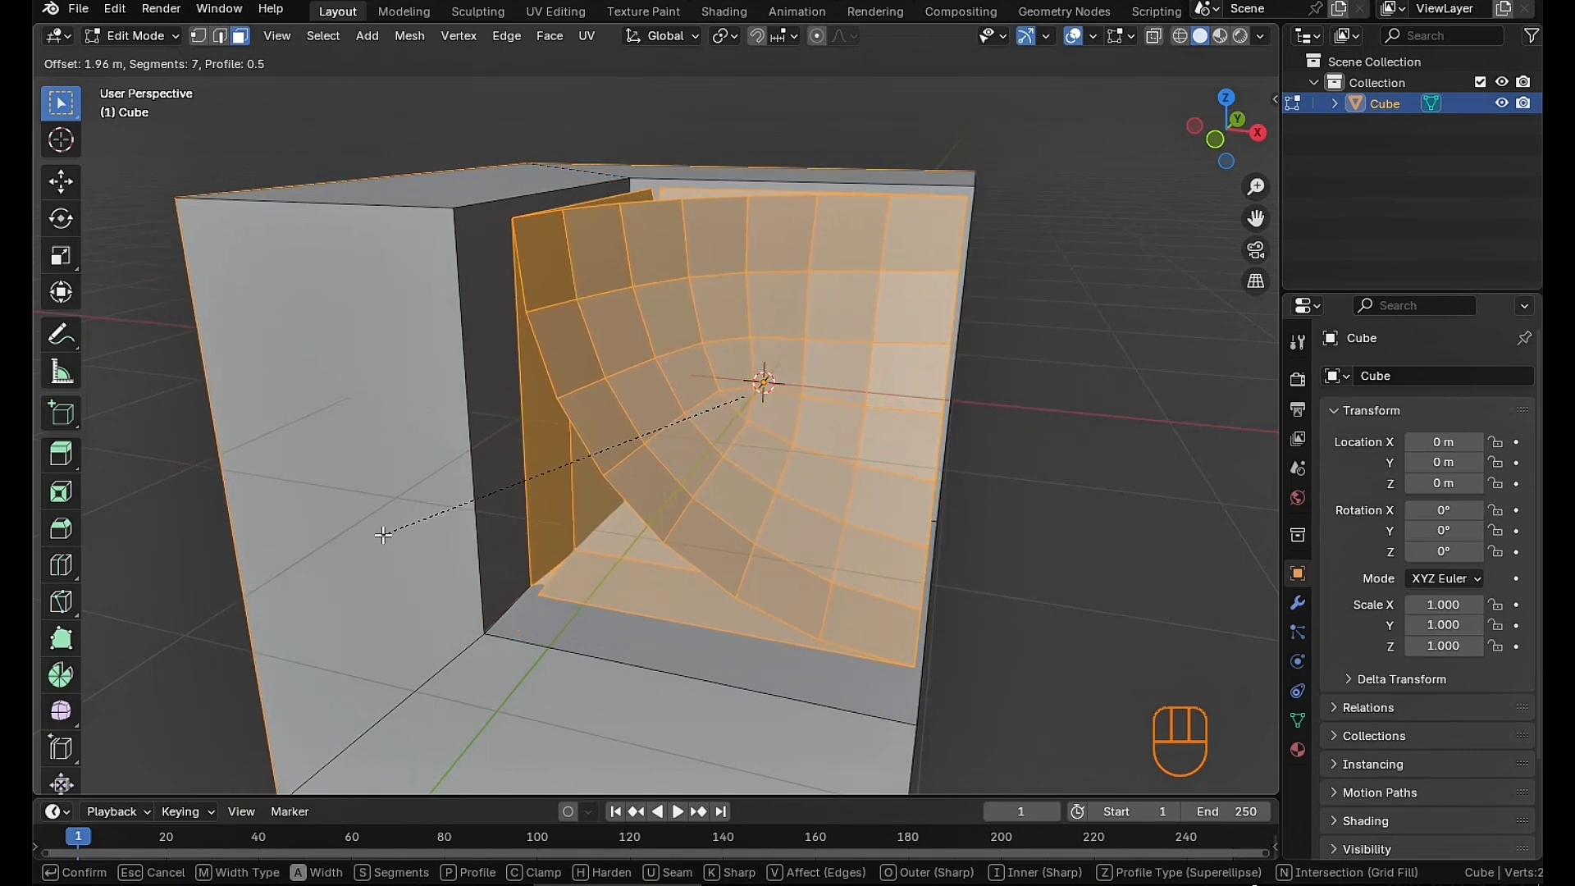
right_click(443, 523)
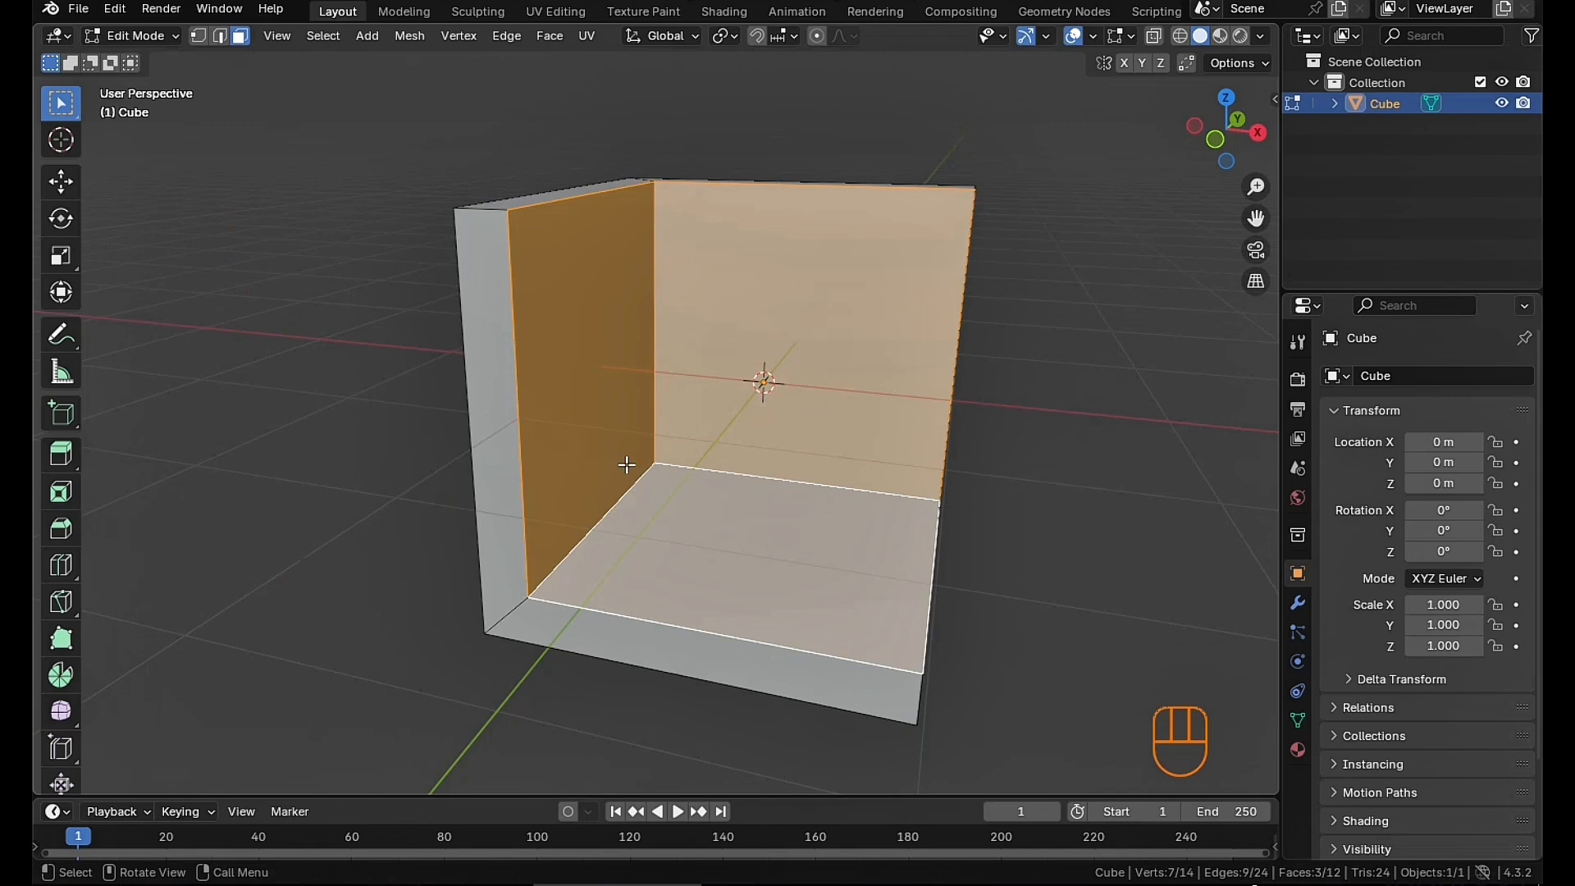
Try a bevel of about 0.229 m on the inner faces with Clamp Overlap turned on, and undo it
key(ctrl+b)
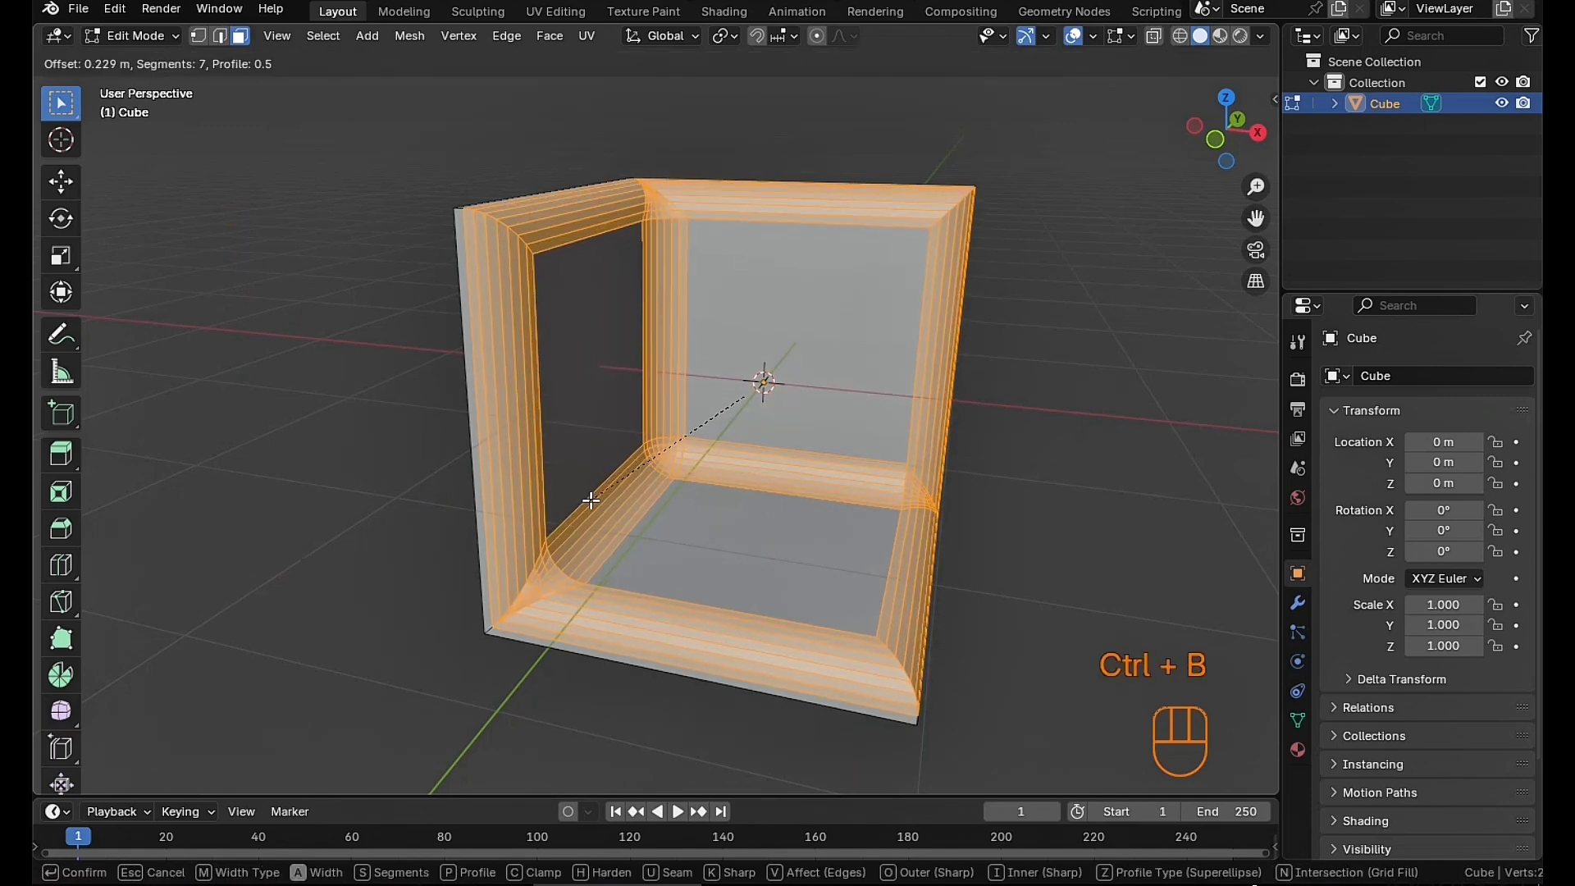
click(361, 524)
click(229, 567)
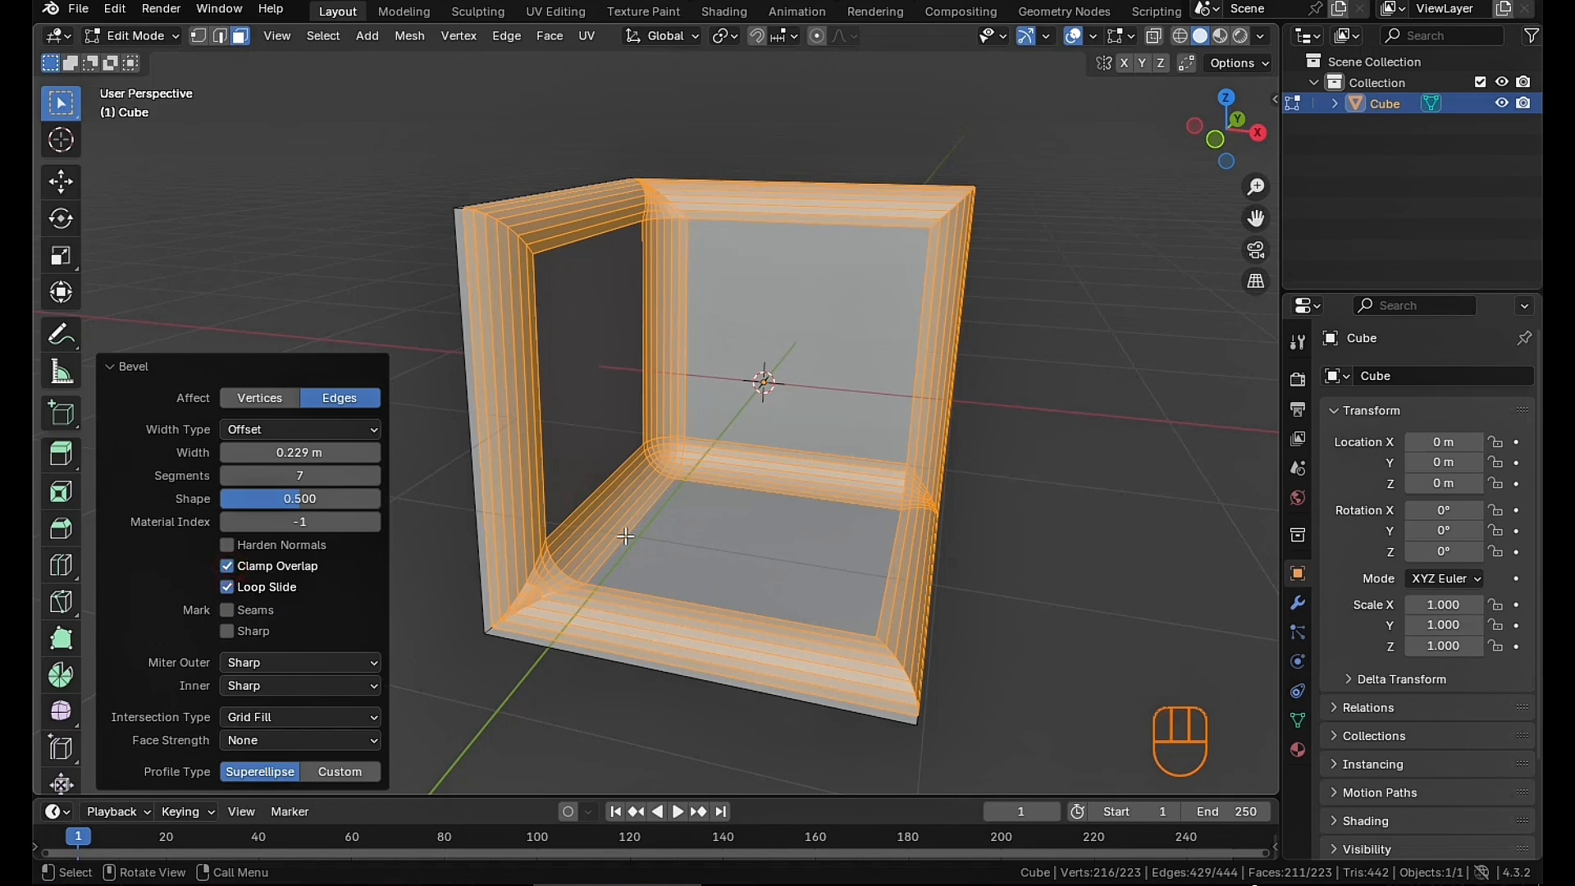
scroll(706, 482, up, 3)
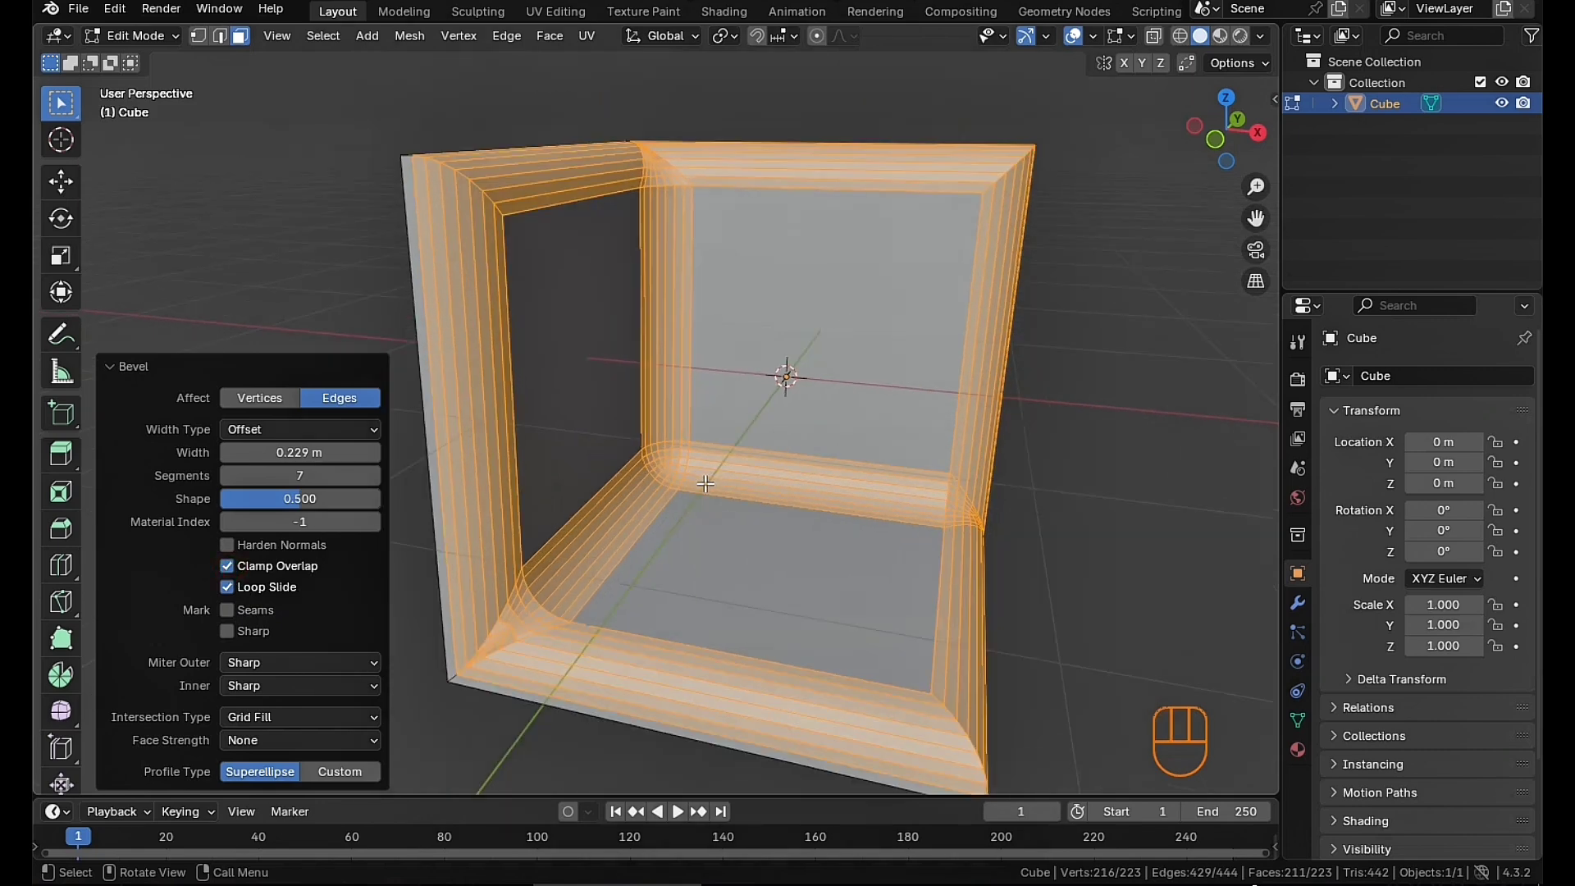
key(ctrl+z)
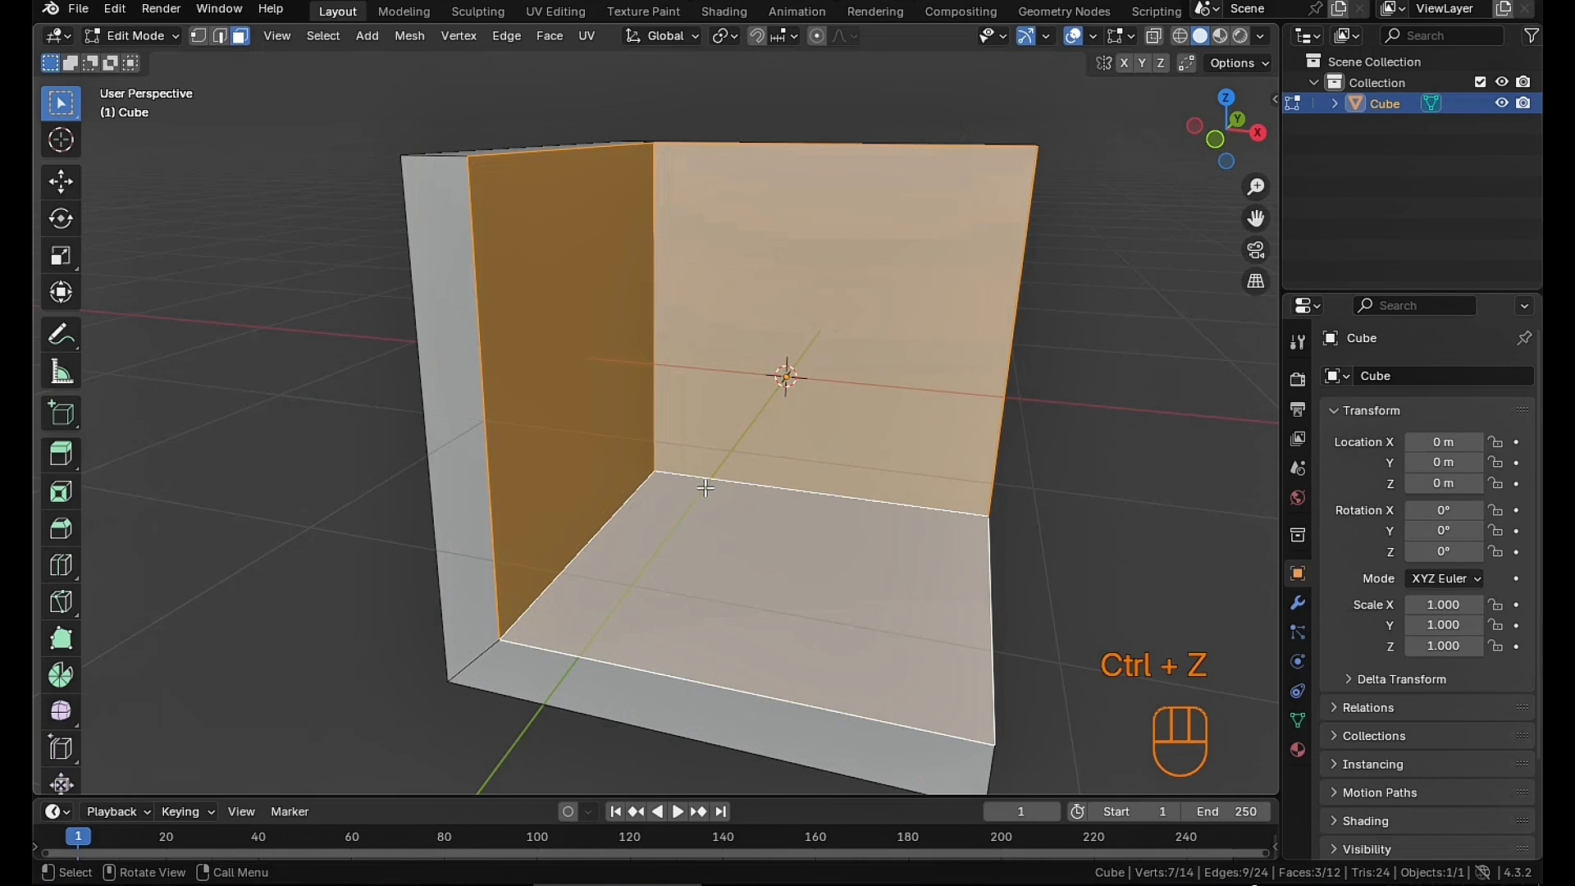
Try a bevel of about 0.427 m on the inner faces, compare it with Clamp Overlap turned off, and undo it
key(ctrl+b)
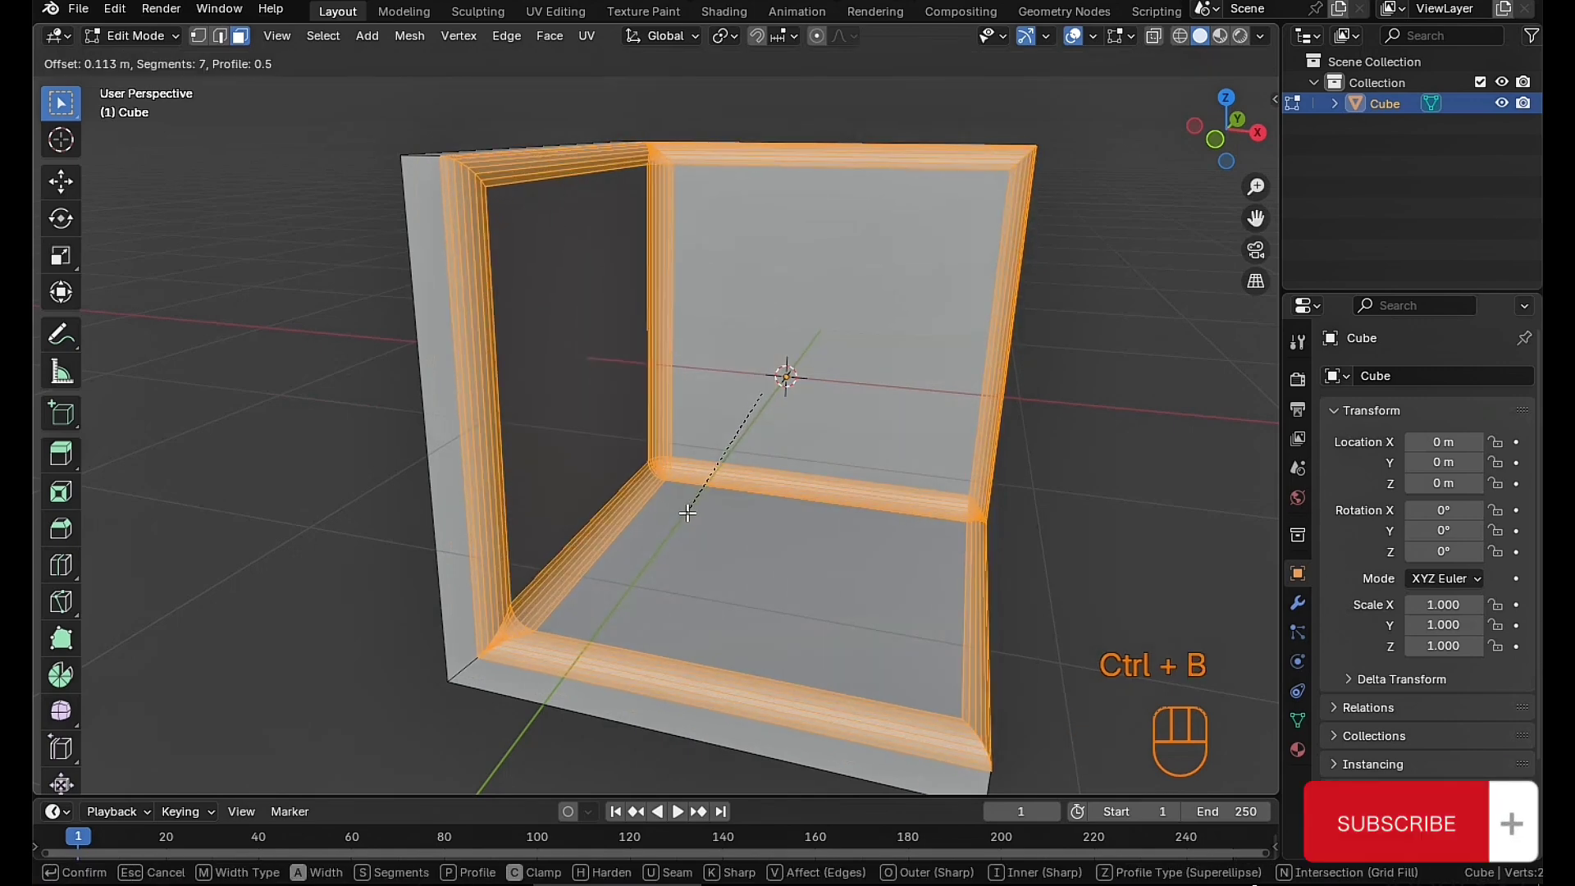
click(650, 565)
middle_drag(609, 409, 622, 412)
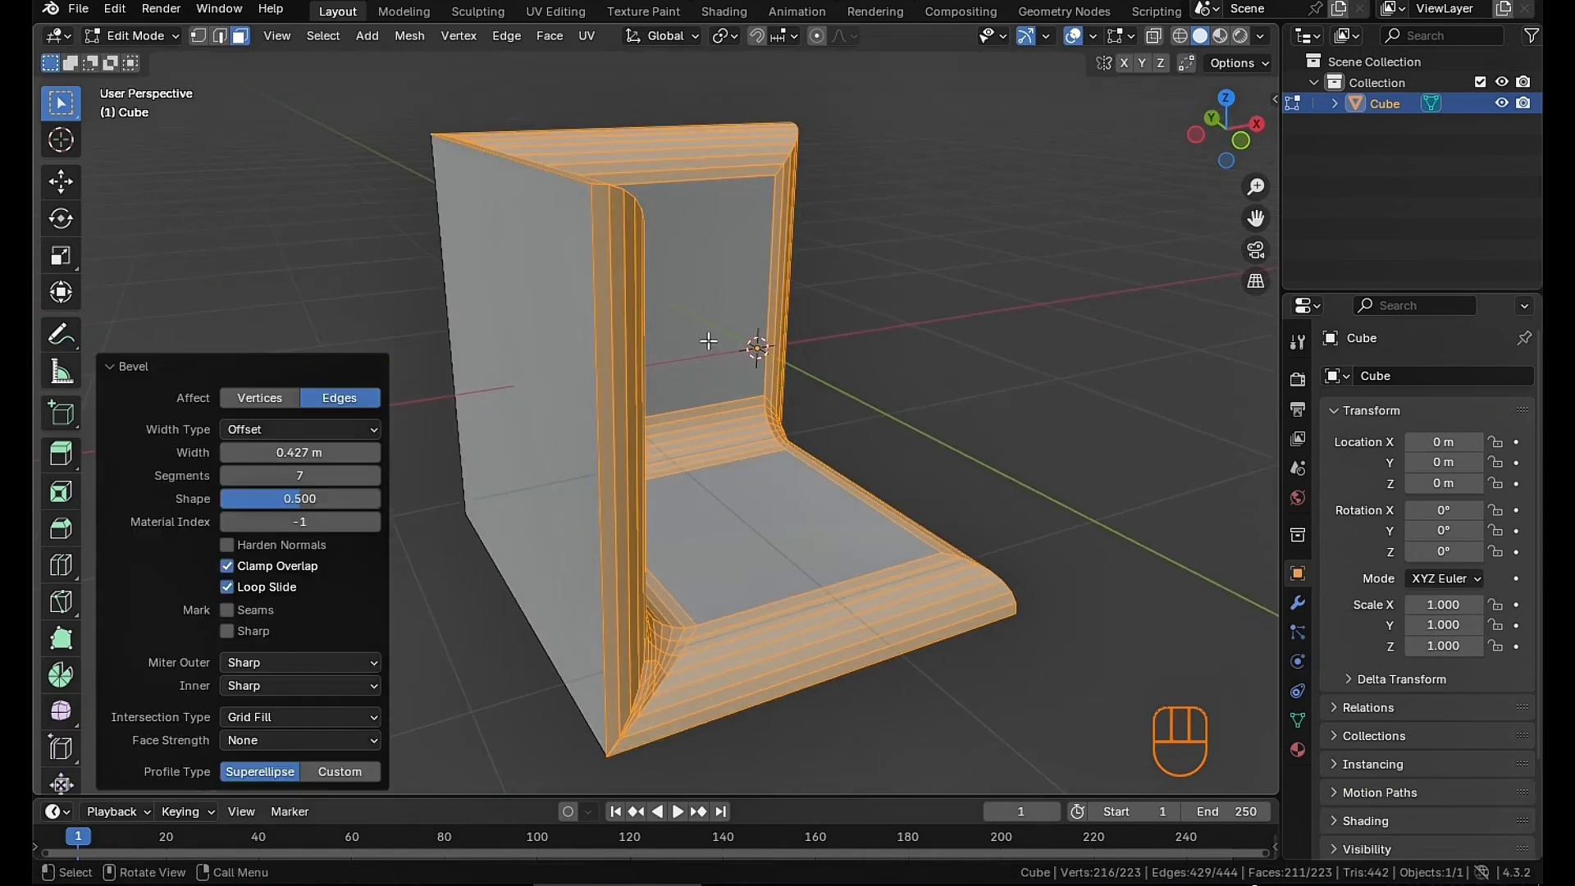
middle_drag(820, 386, 681, 392)
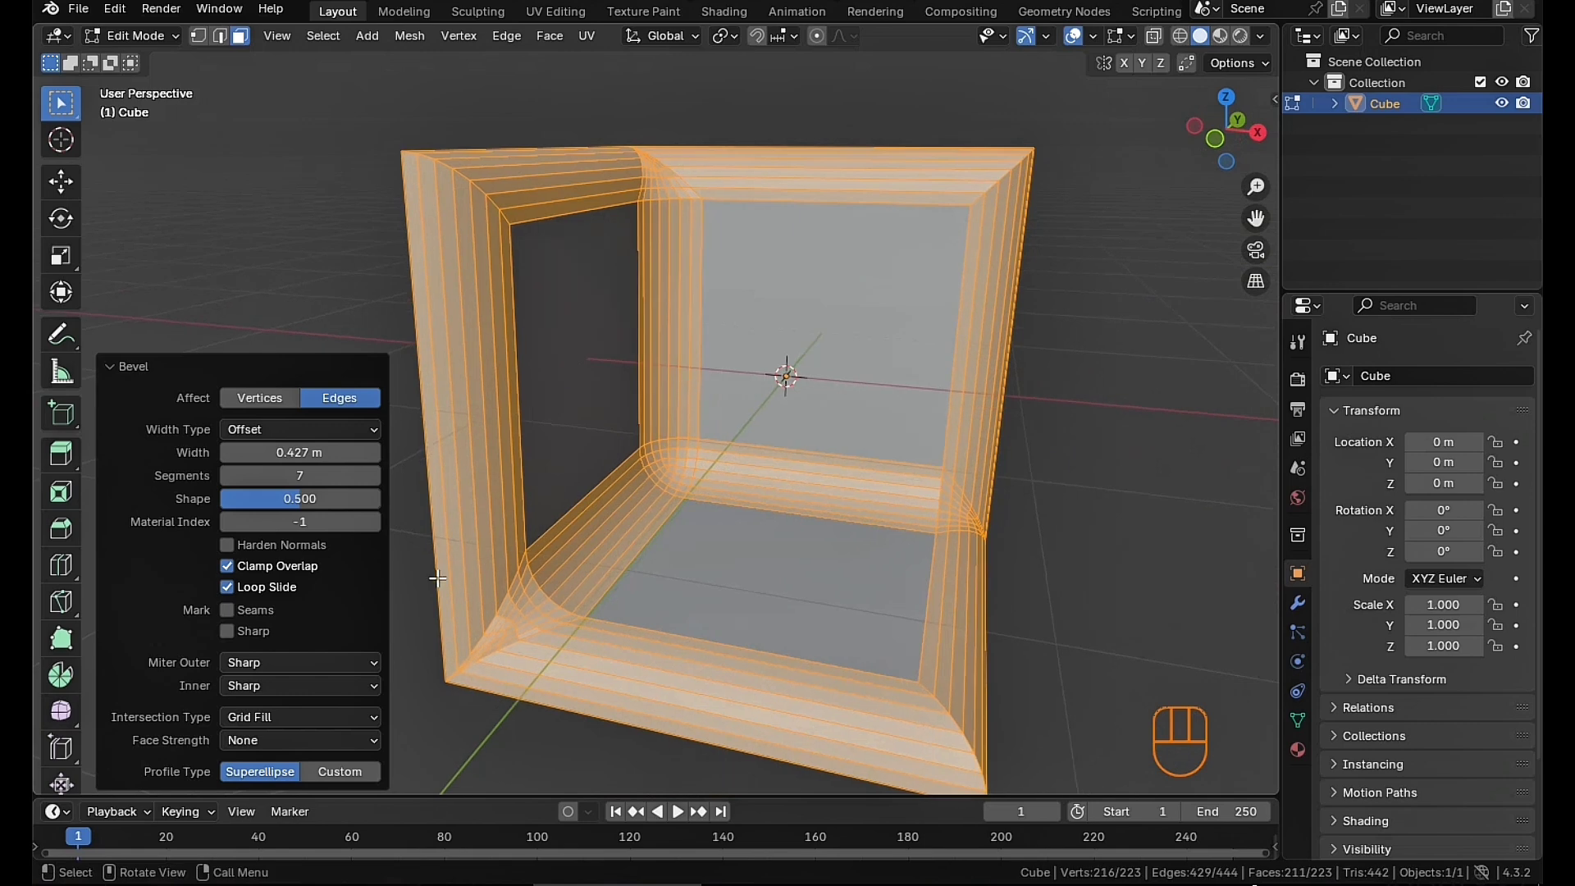
click(228, 565)
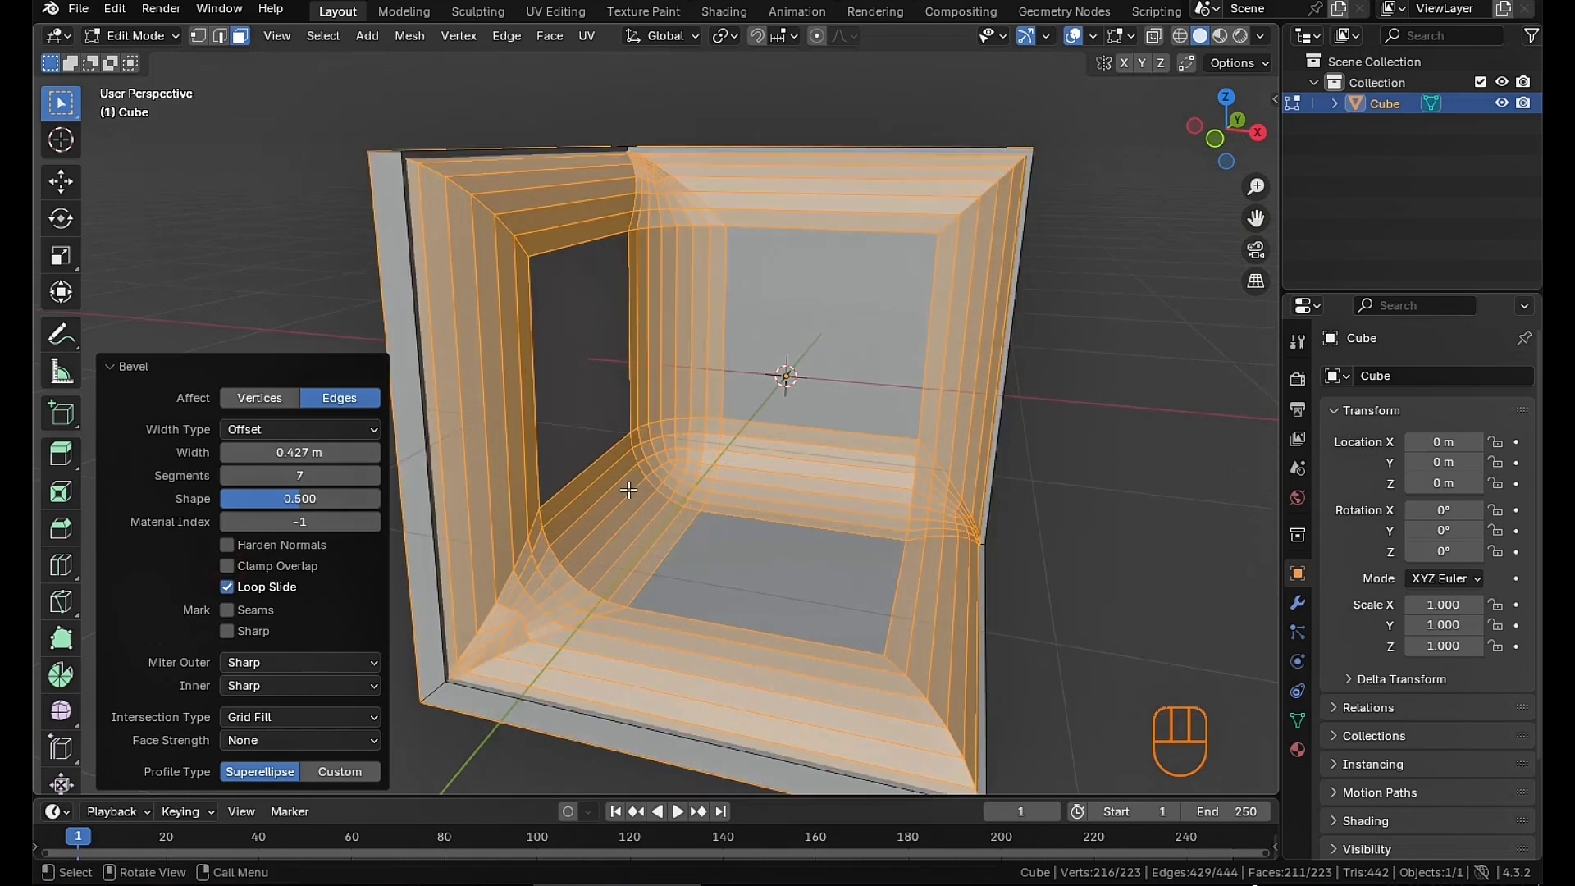
key(ctrl+z)
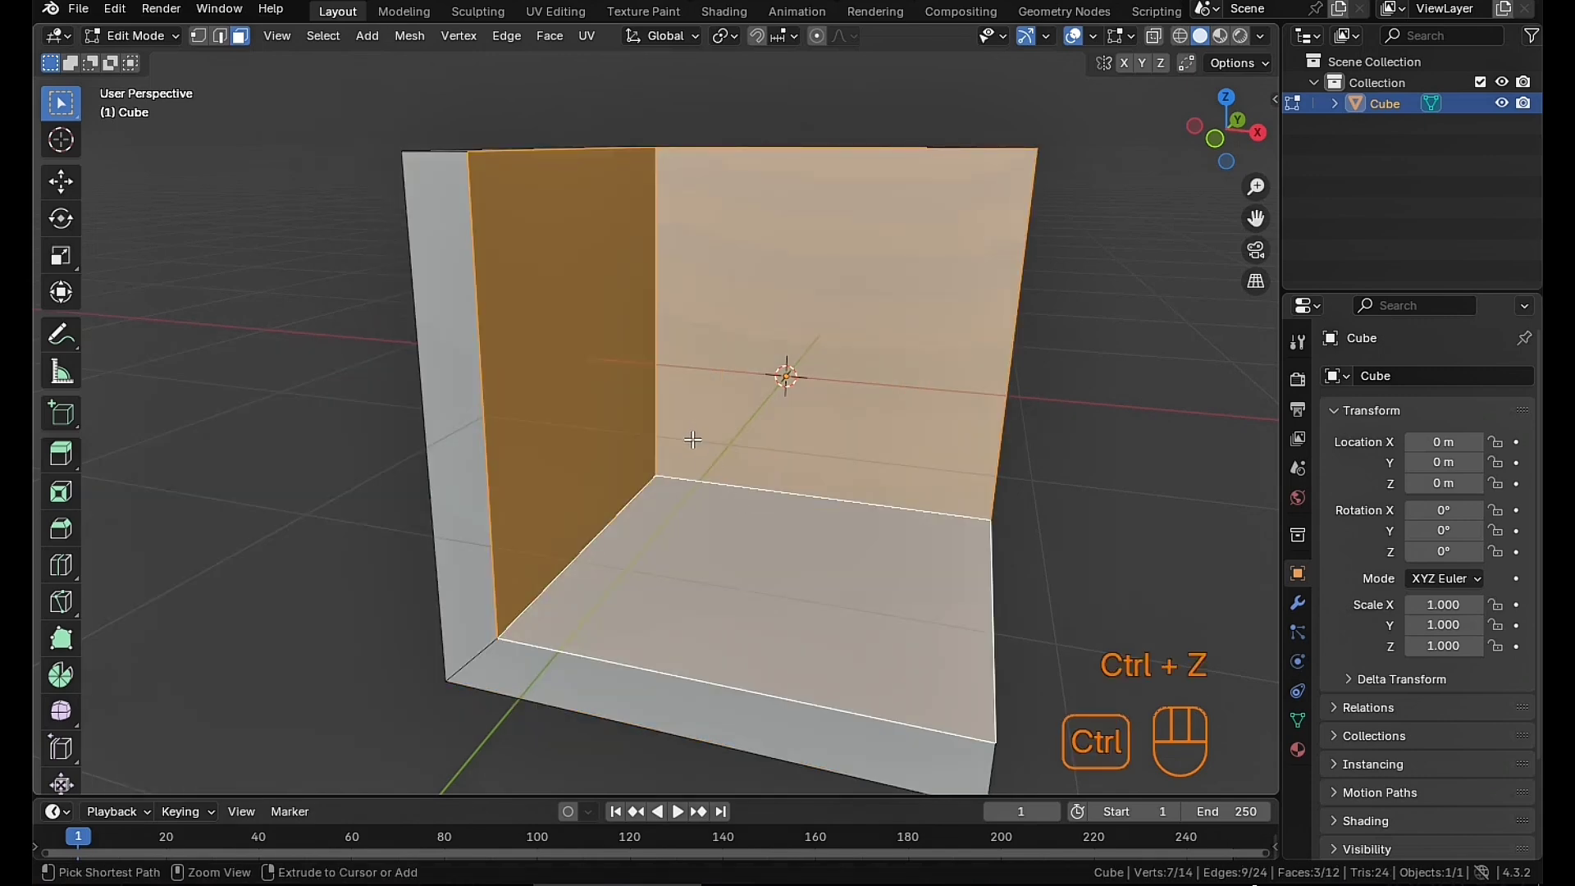
Bevel the inner wall and floor faces again with 7 segments, keeping the outer miter set to Sharp
key(ctrl+b)
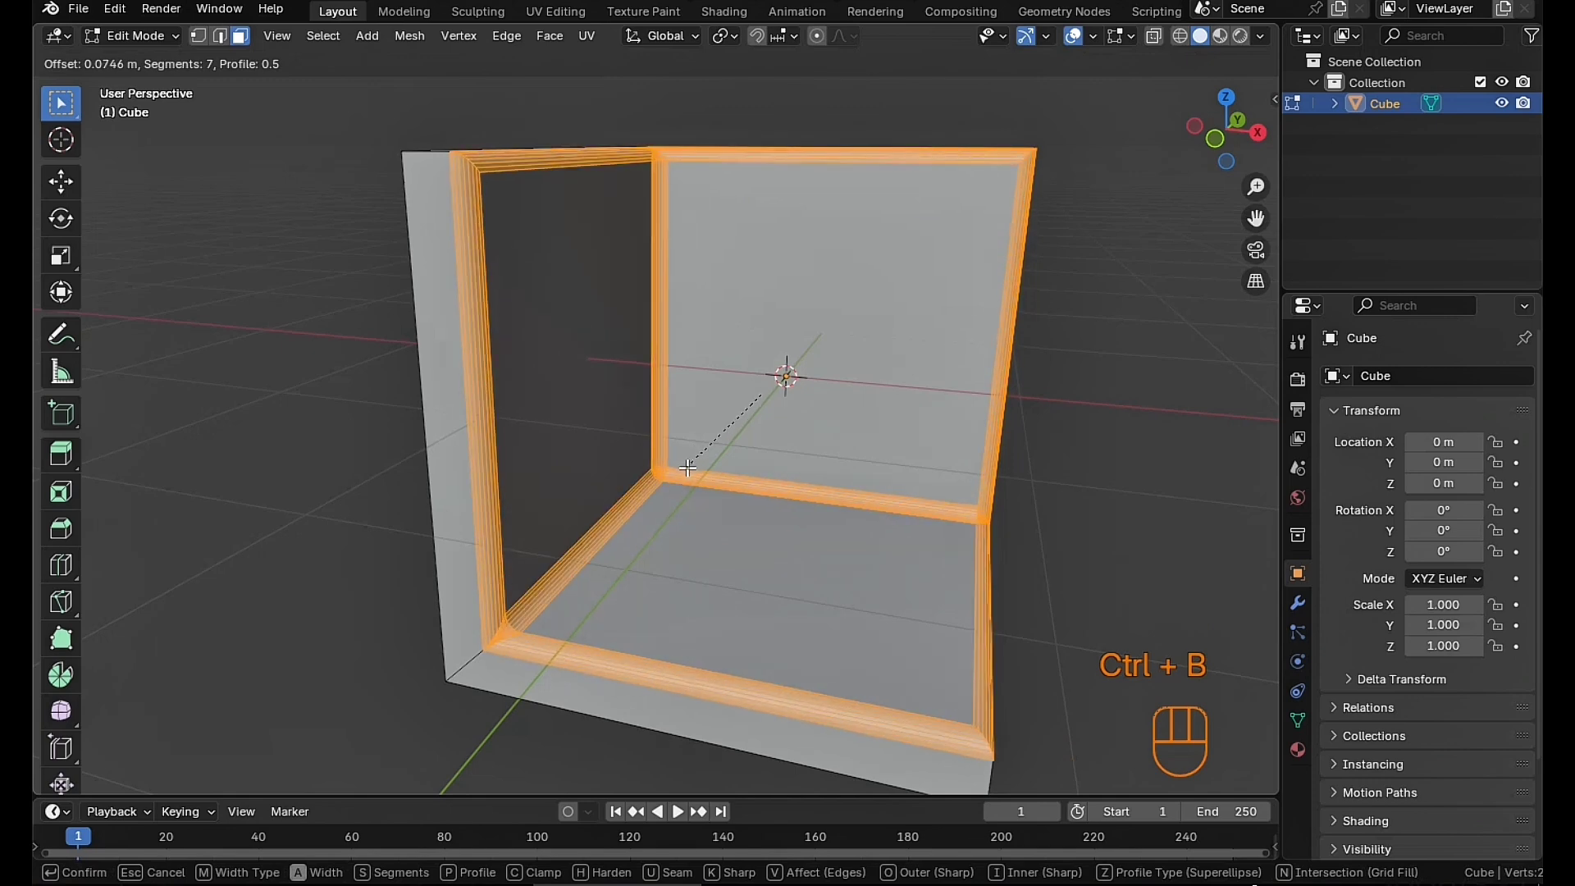
click(683, 488)
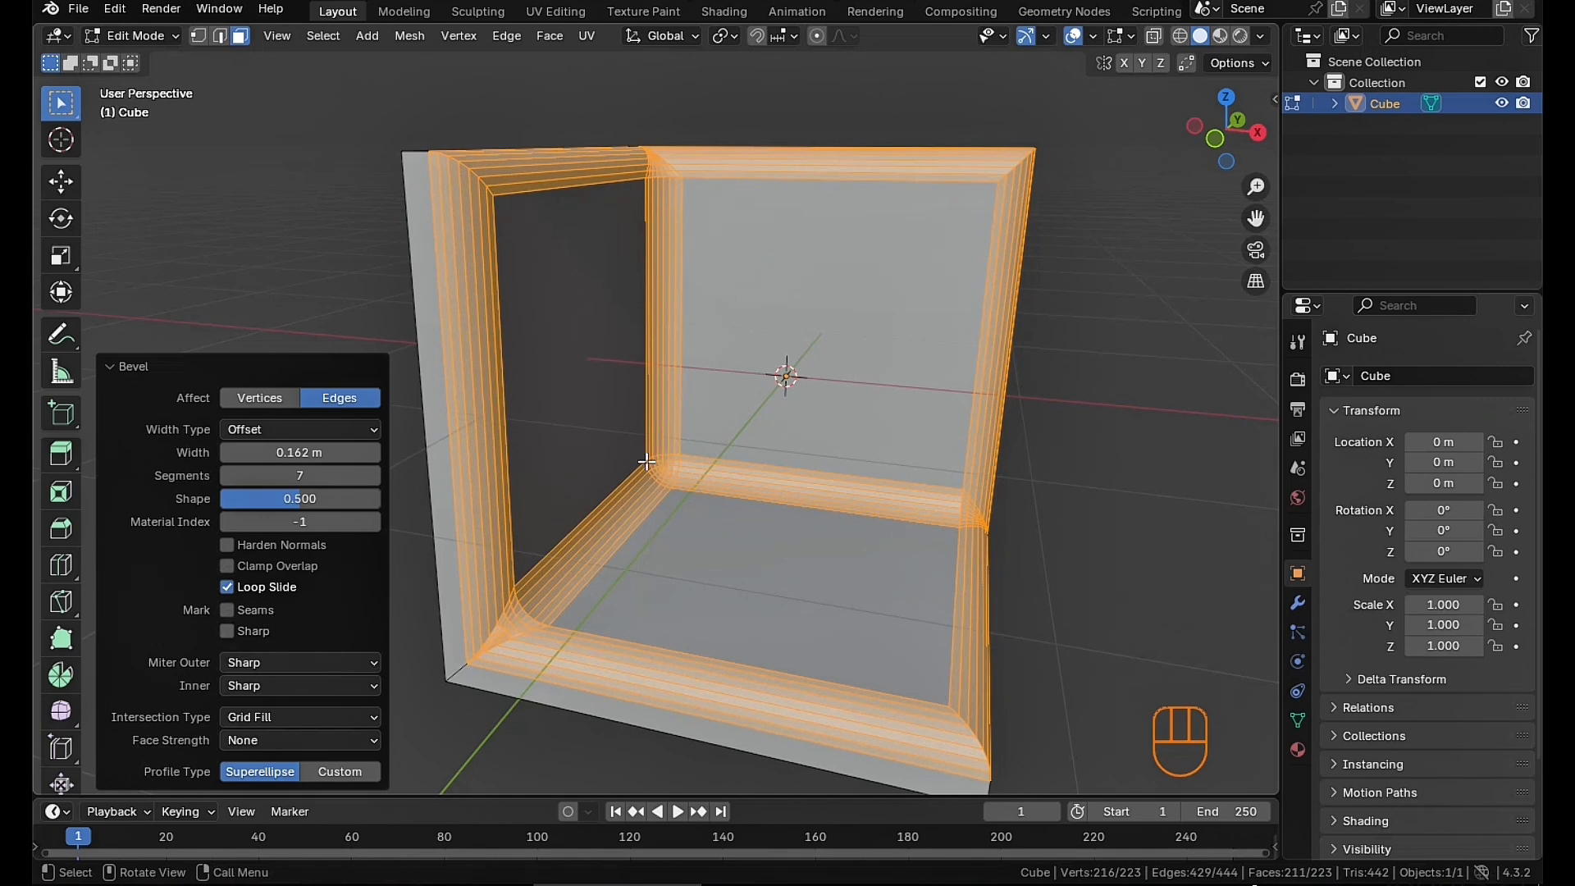
mouse_move(652, 463)
middle_down()
mouse_move(643, 421)
mouse_move(676, 482)
middle_up()
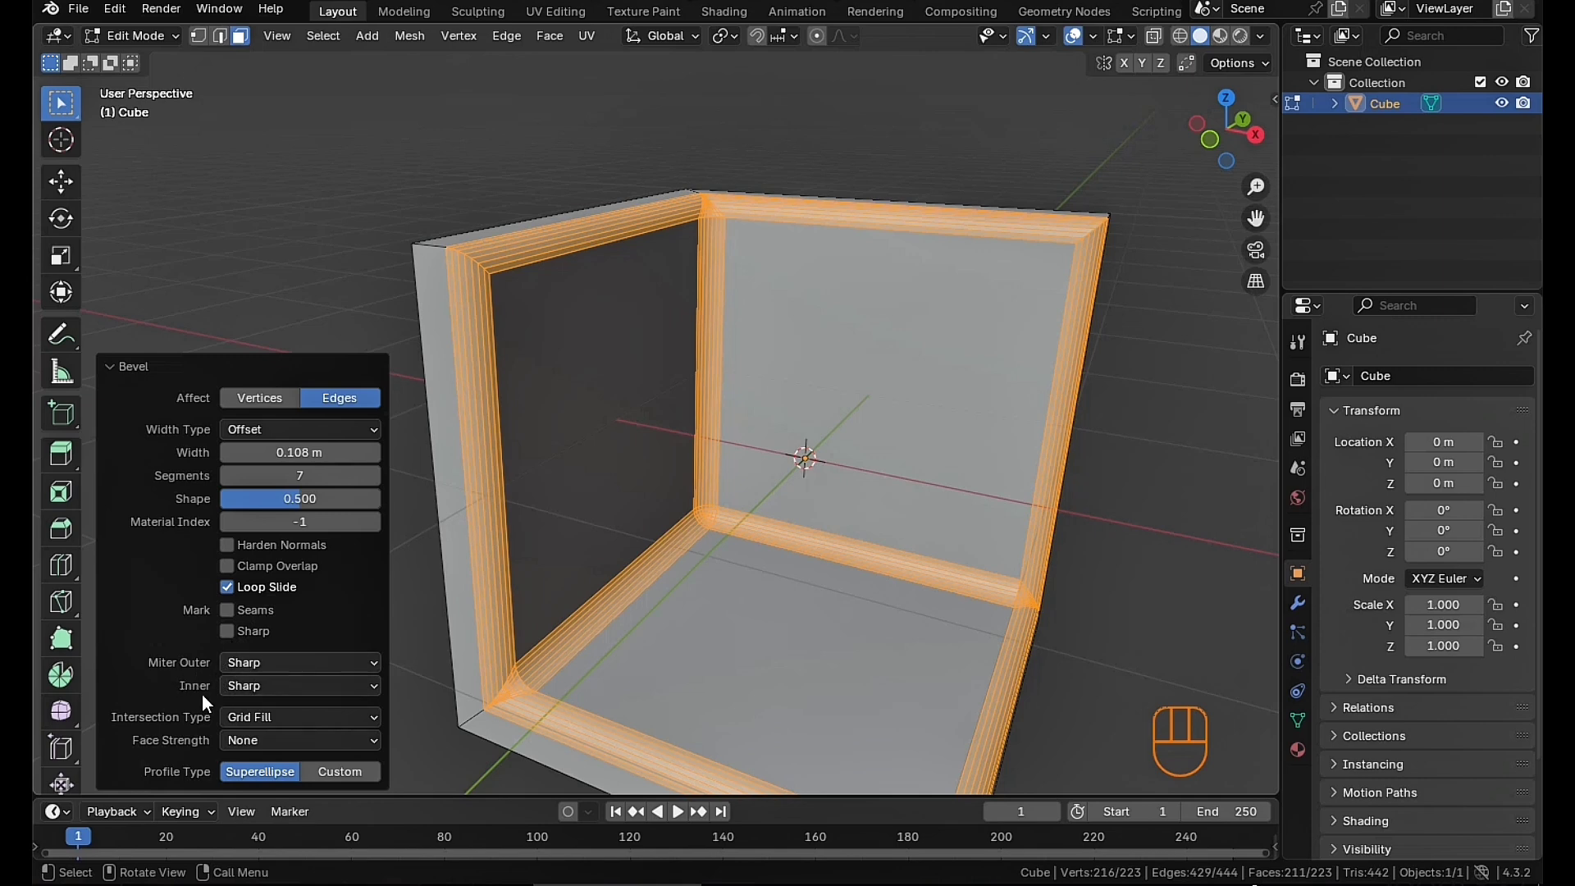
click(334, 662)
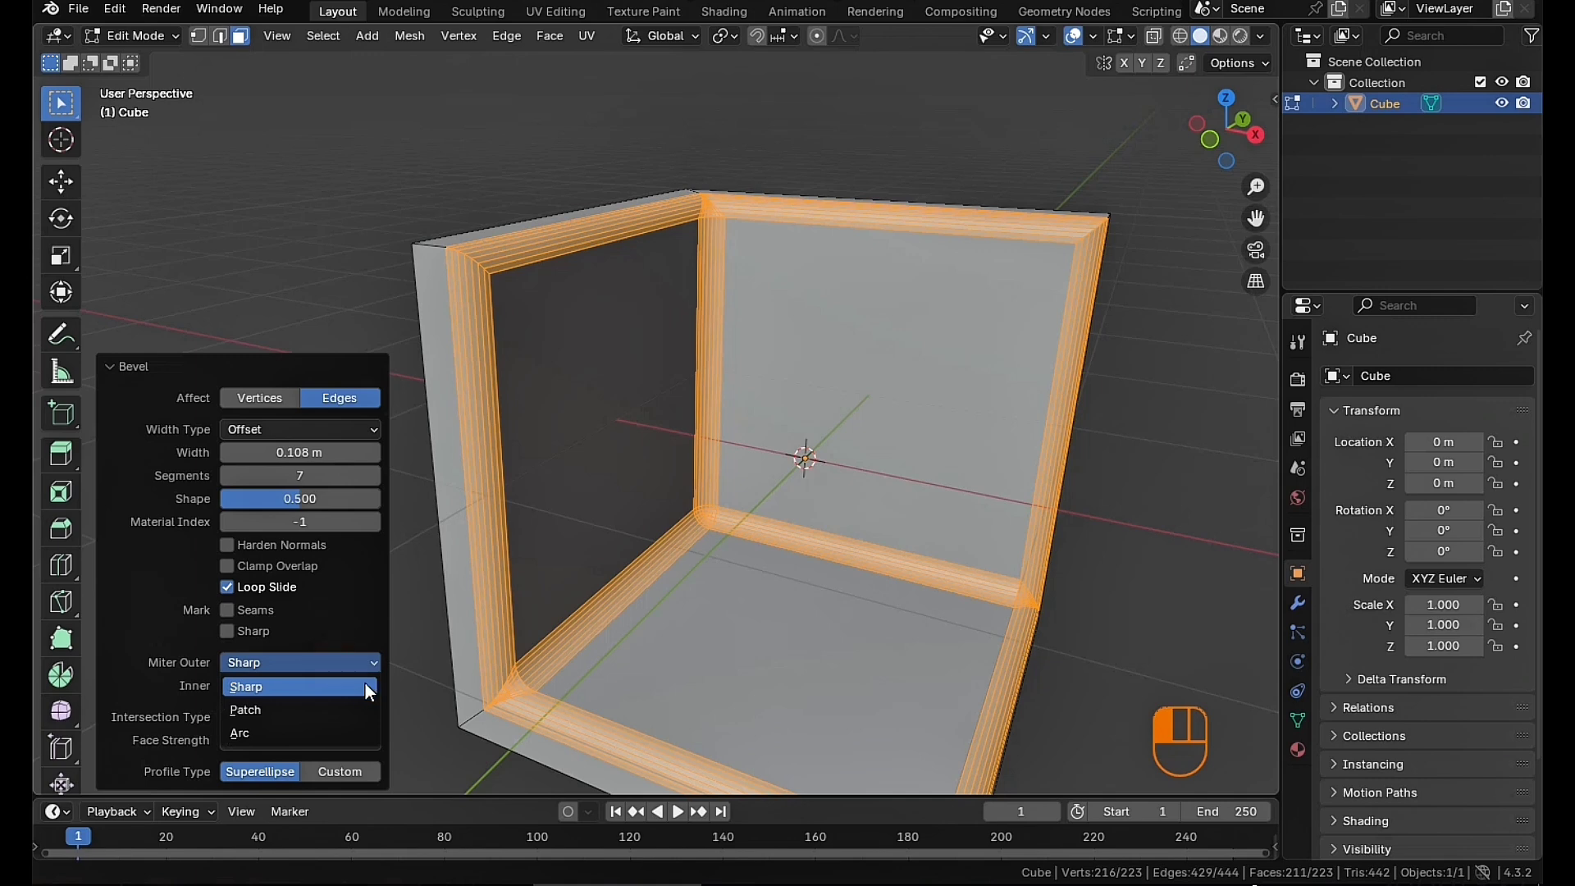
click(337, 692)
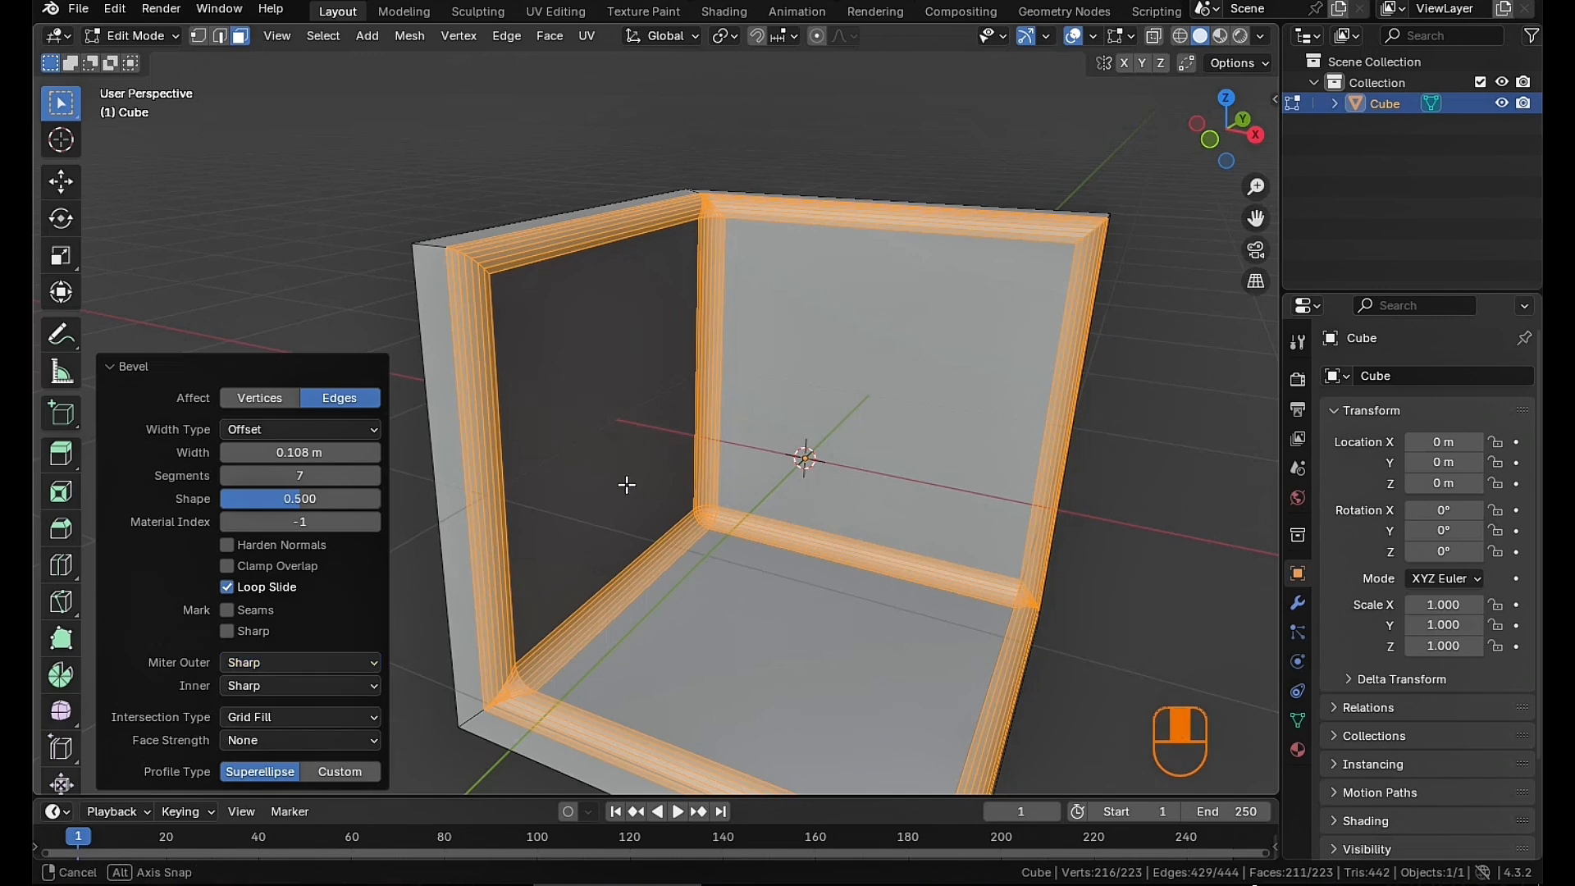
Examine the bevel's sharp outer miter at the front lower corner where the side wall meets the floor
middle_drag(626, 484, 746, 409)
scroll(740, 427, up, 4)
shift+middle_drag(721, 531, 778, 352)
scroll(773, 433, up, 1)
scroll(756, 486, up, 1)
mouse_move(752, 492)
shift+middle_down()
mouse_move(807, 432)
mouse_move(759, 464)
shift+middle_up()
shift+middle_drag(689, 515, 764, 483)
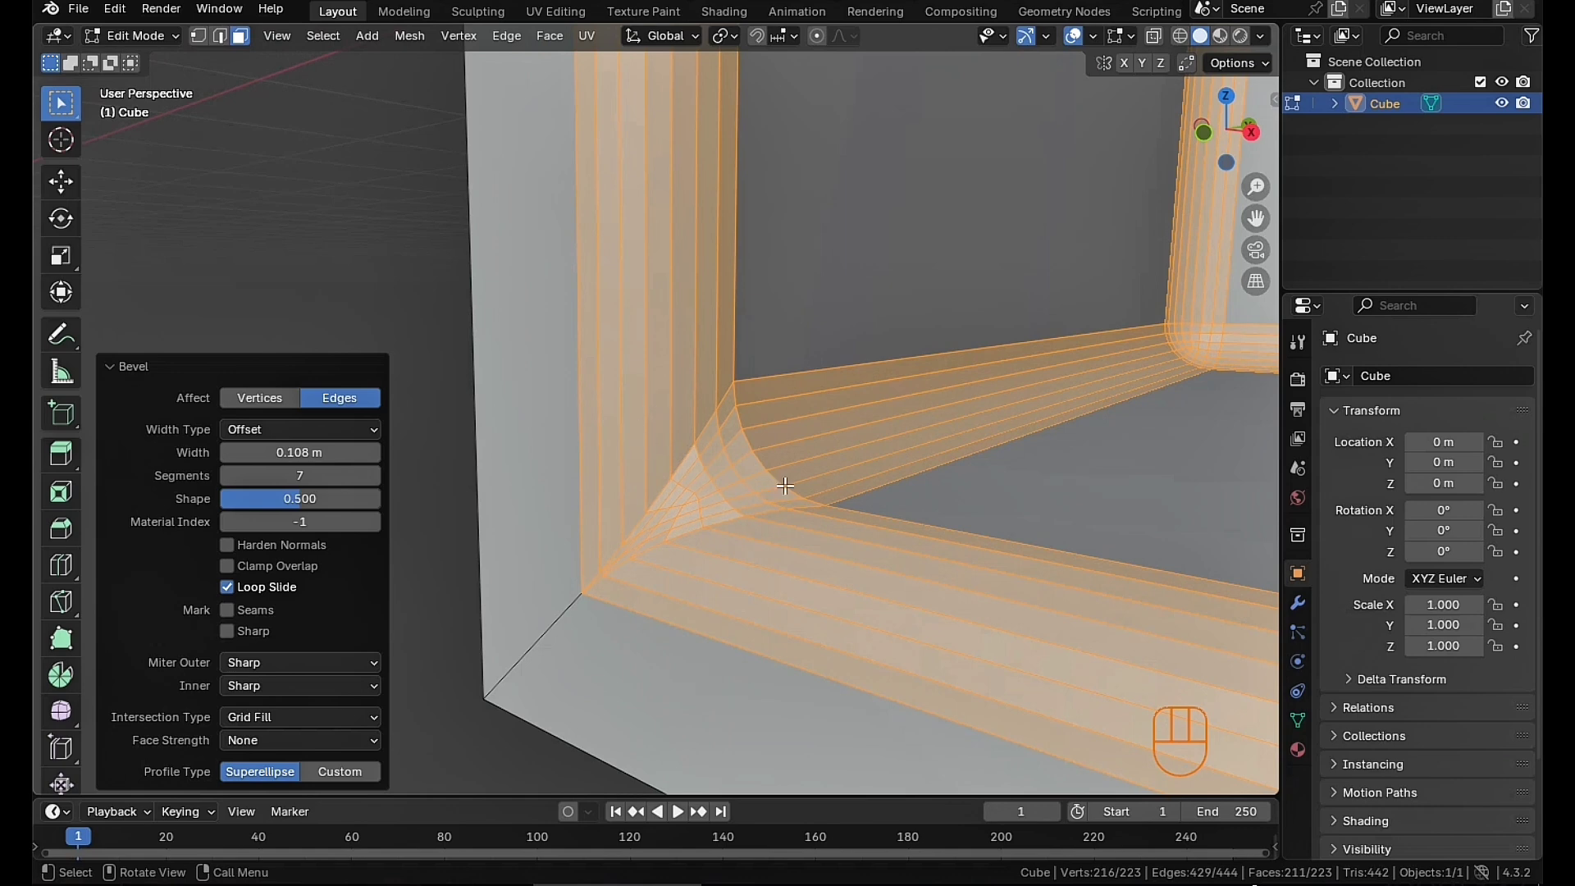
middle_drag(707, 427, 711, 453)
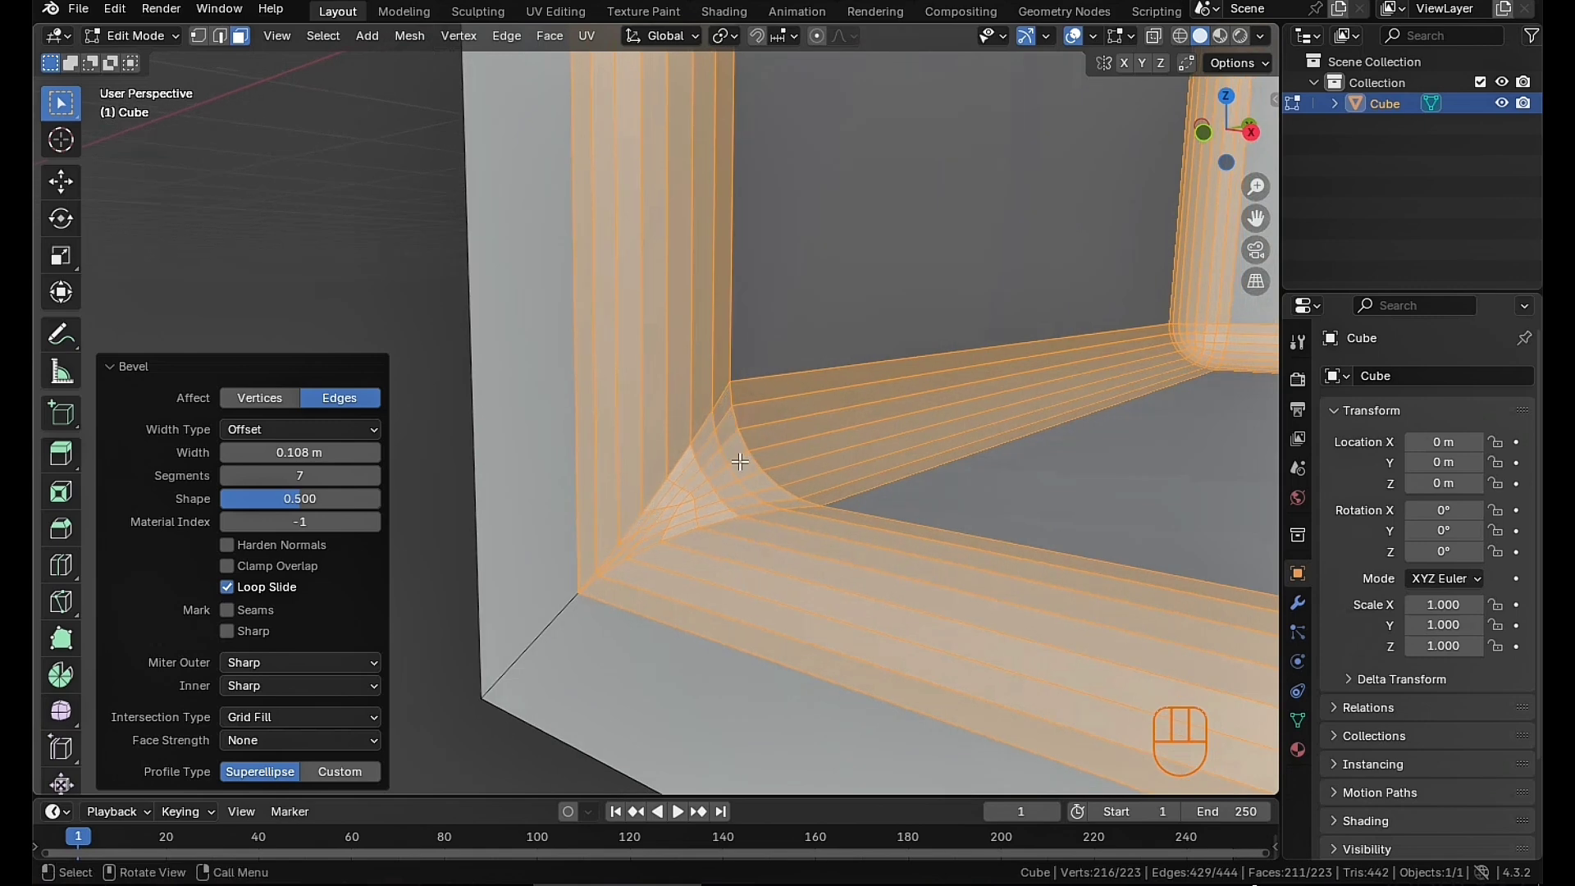
Check the shading of the sharp-mitered corner in Object Mode, and return to Edit Mode
key(Tab)
middle_drag(762, 489, 756, 427)
scroll(718, 485, up, 2)
scroll(789, 420, down, 3)
scroll(775, 408, up, 4)
shift+middle_drag(697, 526, 751, 461)
key(Tab)
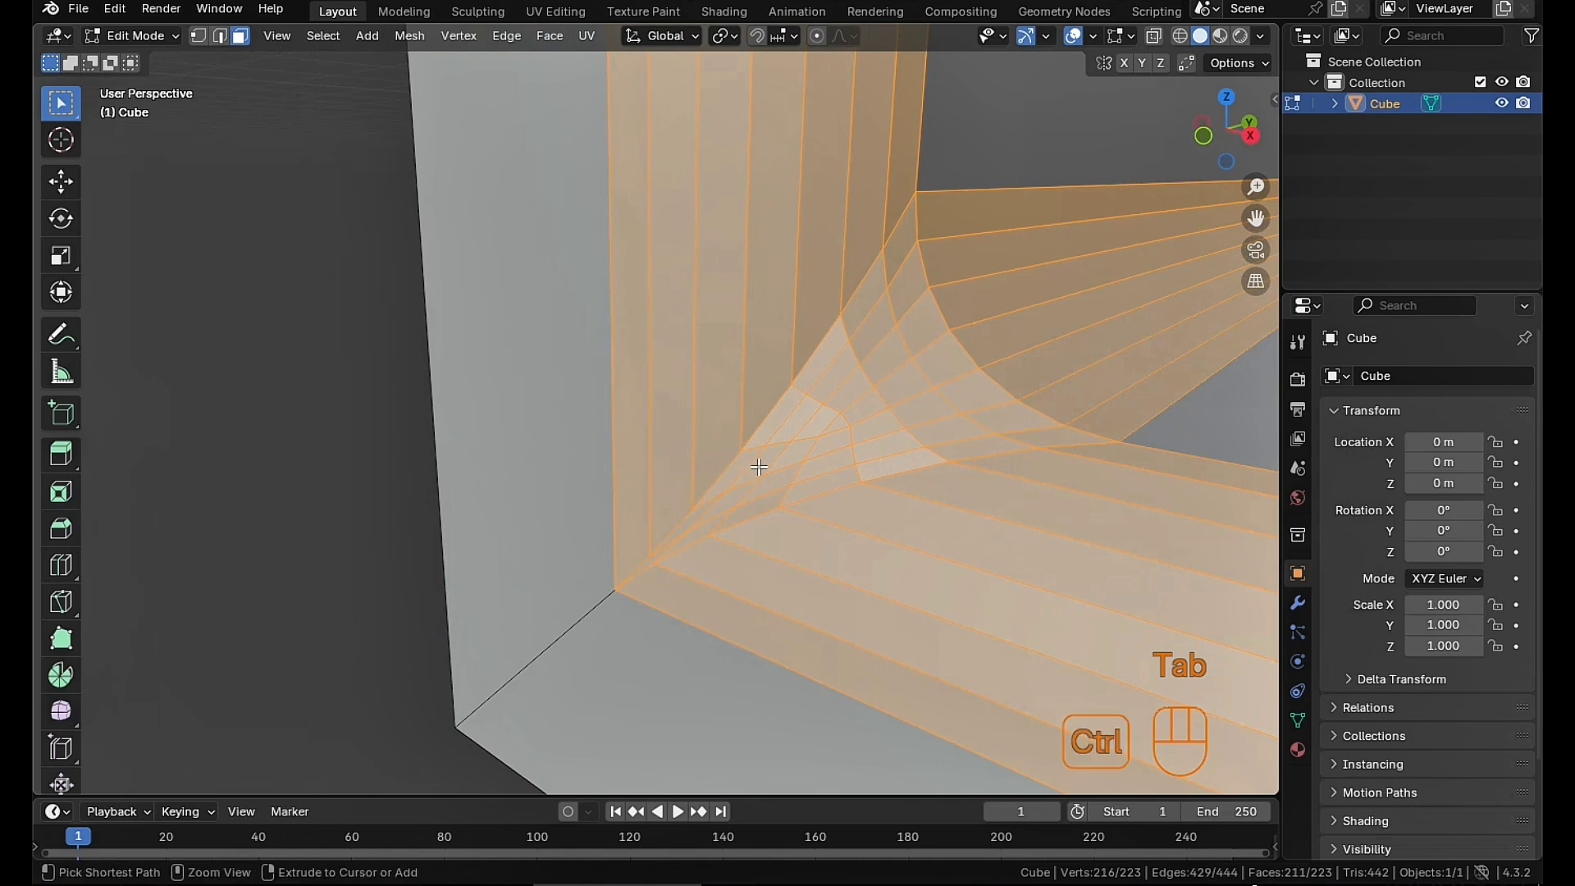
Undo the last bevel and bevel the inner wall and floor faces again about 0.0707 m wide with 7 segments
key(ctrl+z)
key(ctrl+z)
key(ctrl+z)
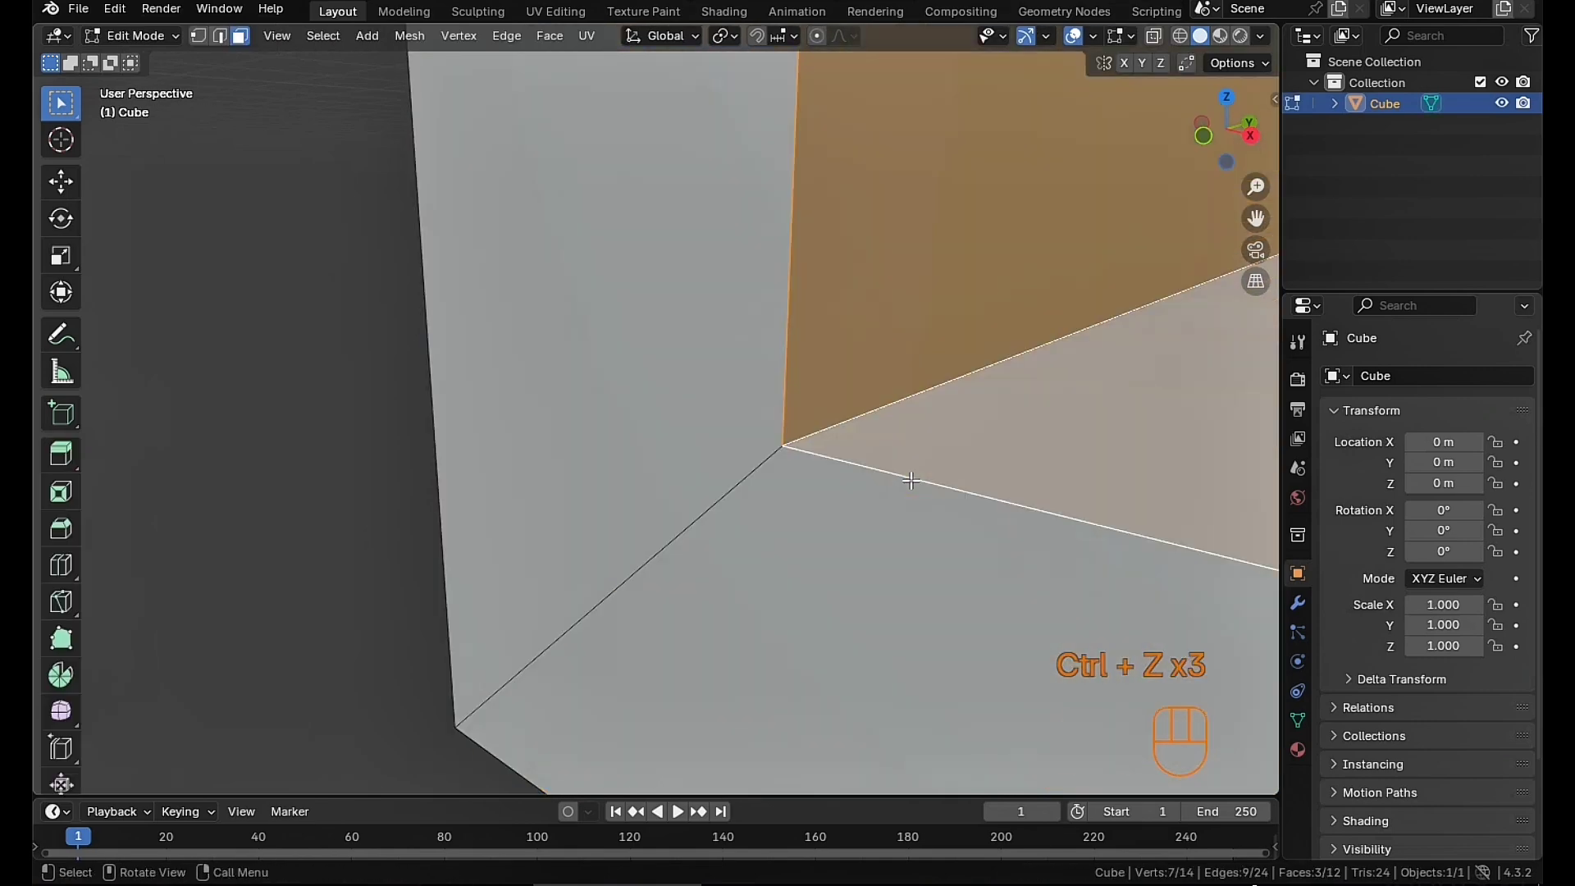
key(ctrl+b)
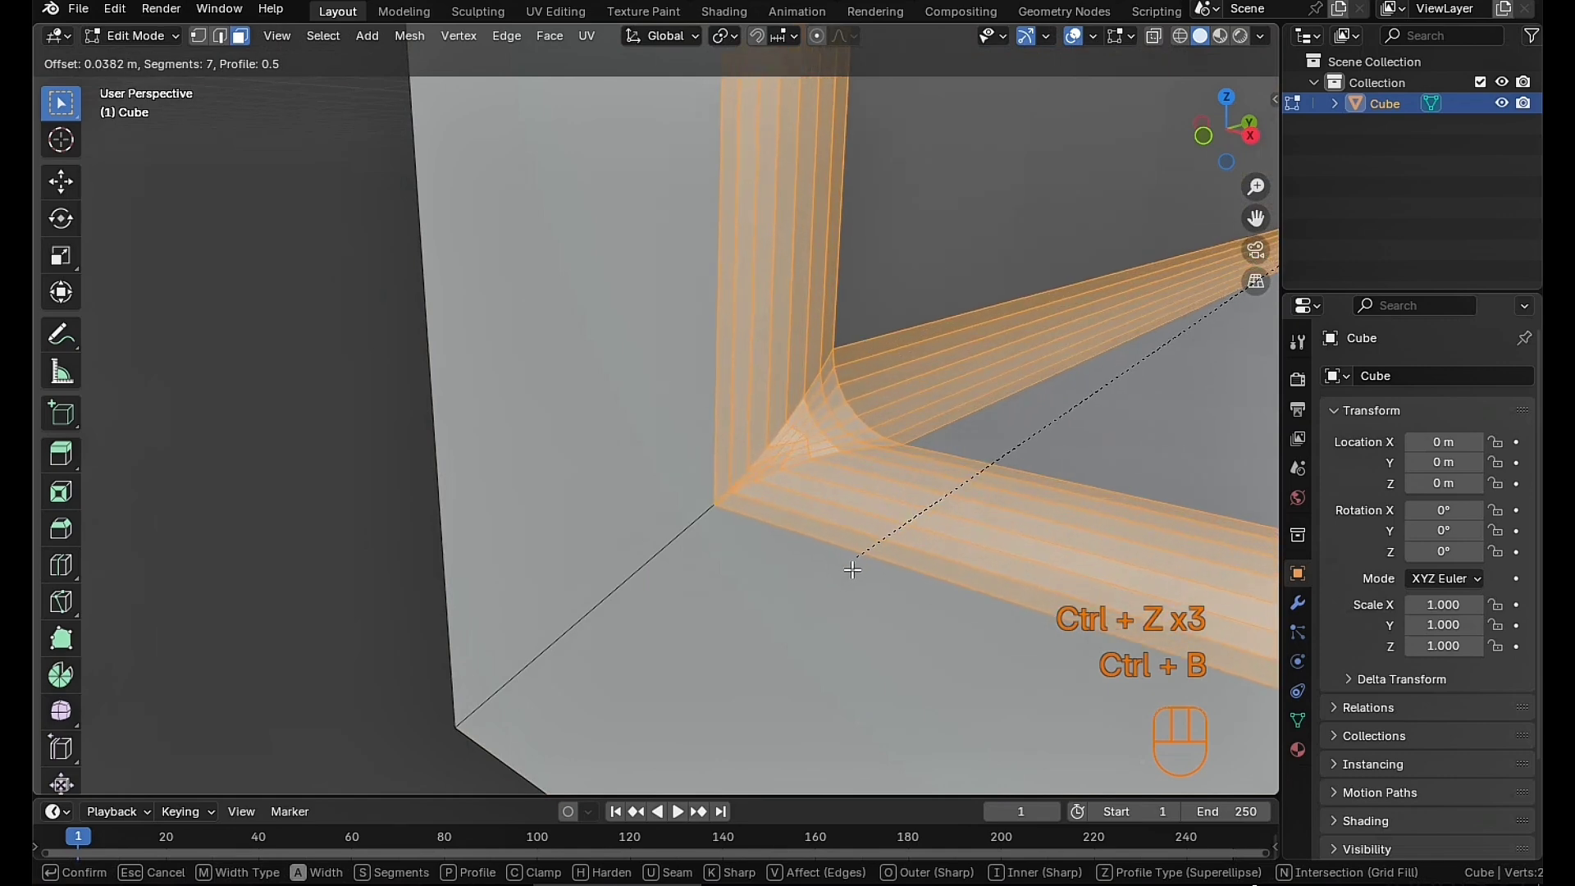
click(832, 644)
scroll(896, 494, down, 2)
shift+middle_drag(912, 485, 779, 520)
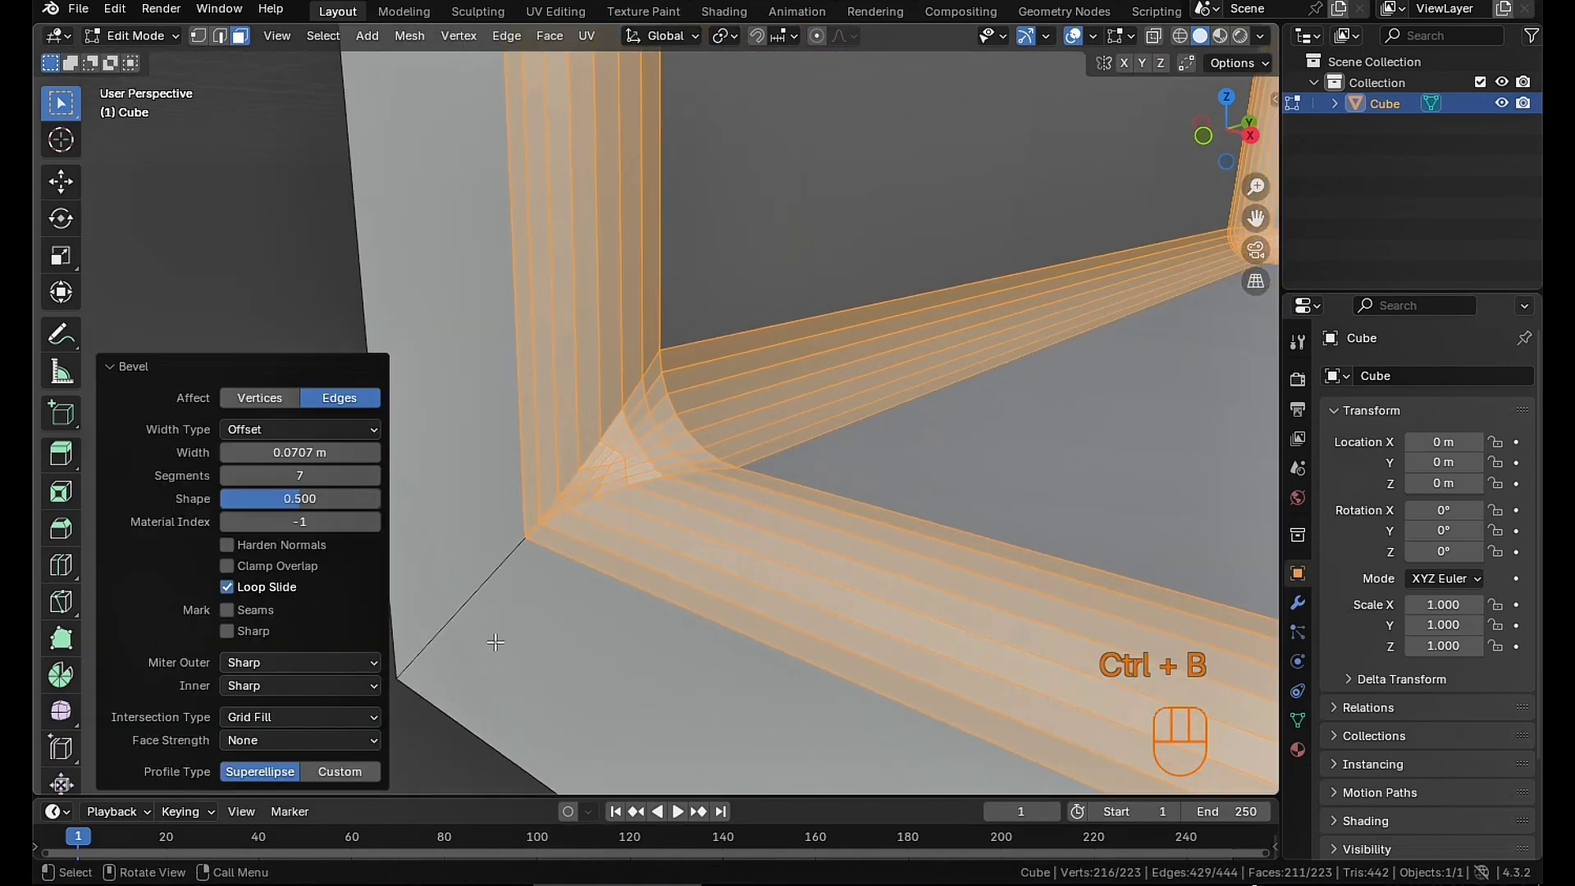
Try Patch as the bevel's outer miter at the front lower corner, and set the outer miter to Arc
click(364, 663)
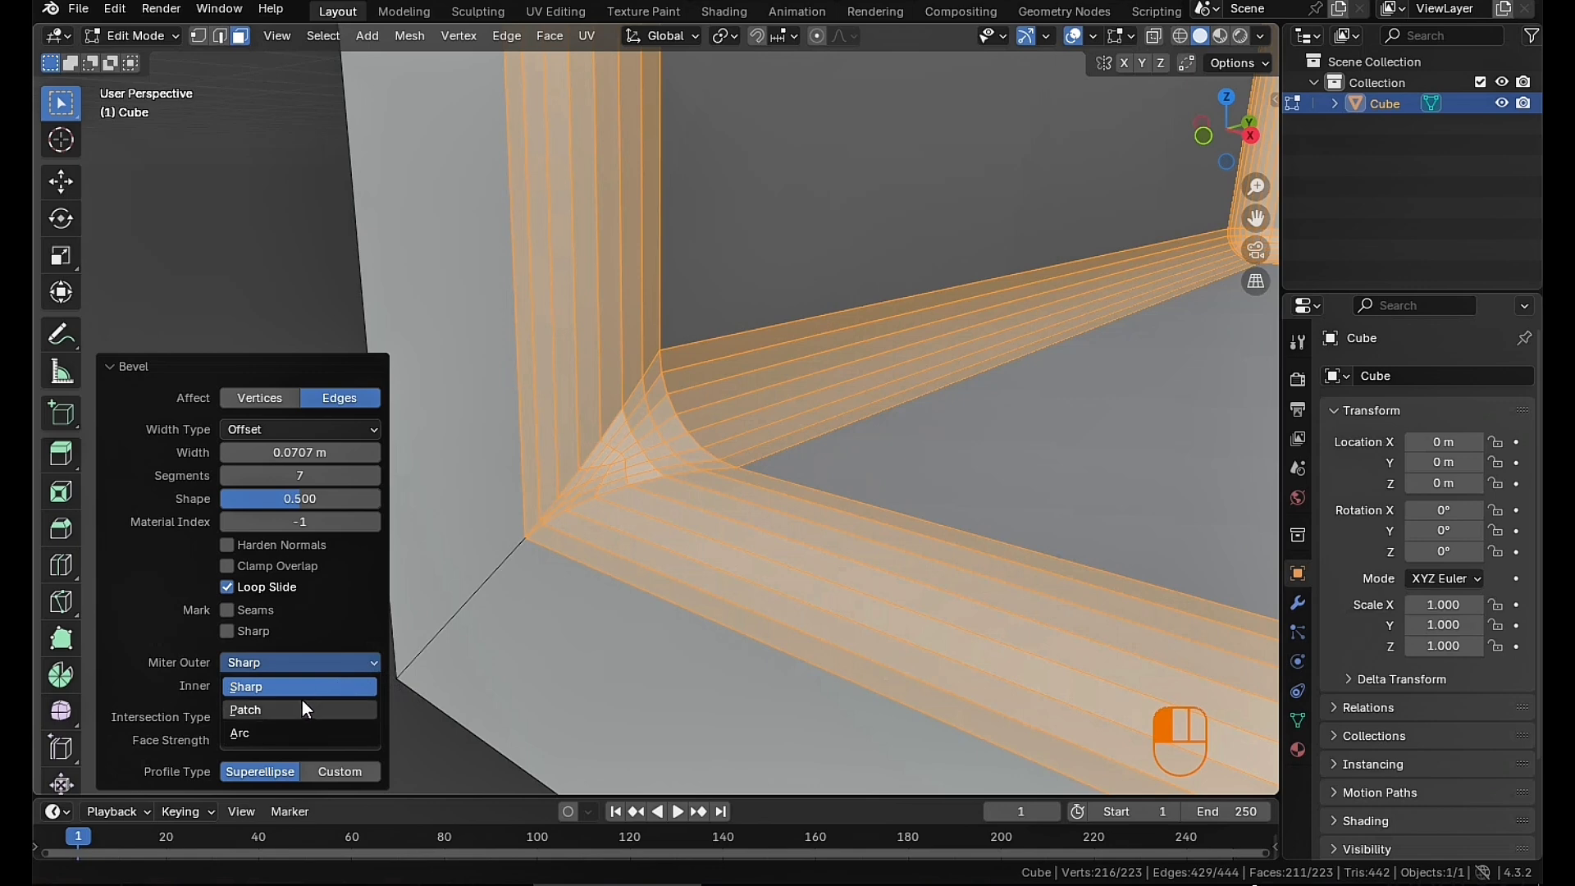
click(298, 705)
middle_drag(692, 495, 898, 469)
scroll(854, 513, down, 5)
click(339, 663)
click(299, 731)
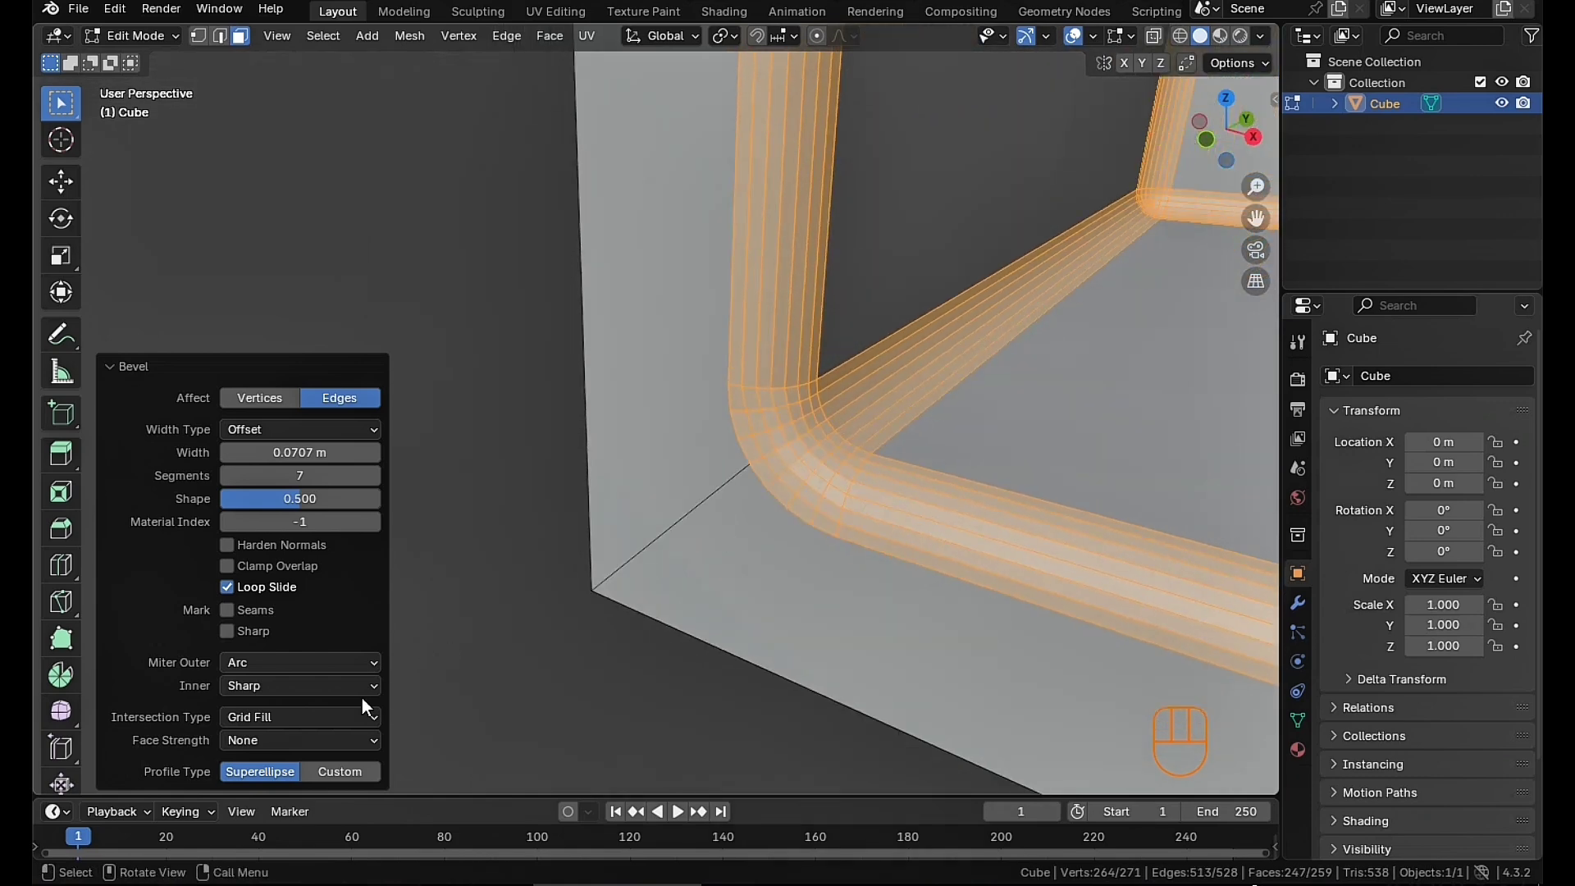
Try Arc as the bevel's inner miter, examine the front lower corner, and set the inner miter back to Sharp
click(339, 687)
click(317, 737)
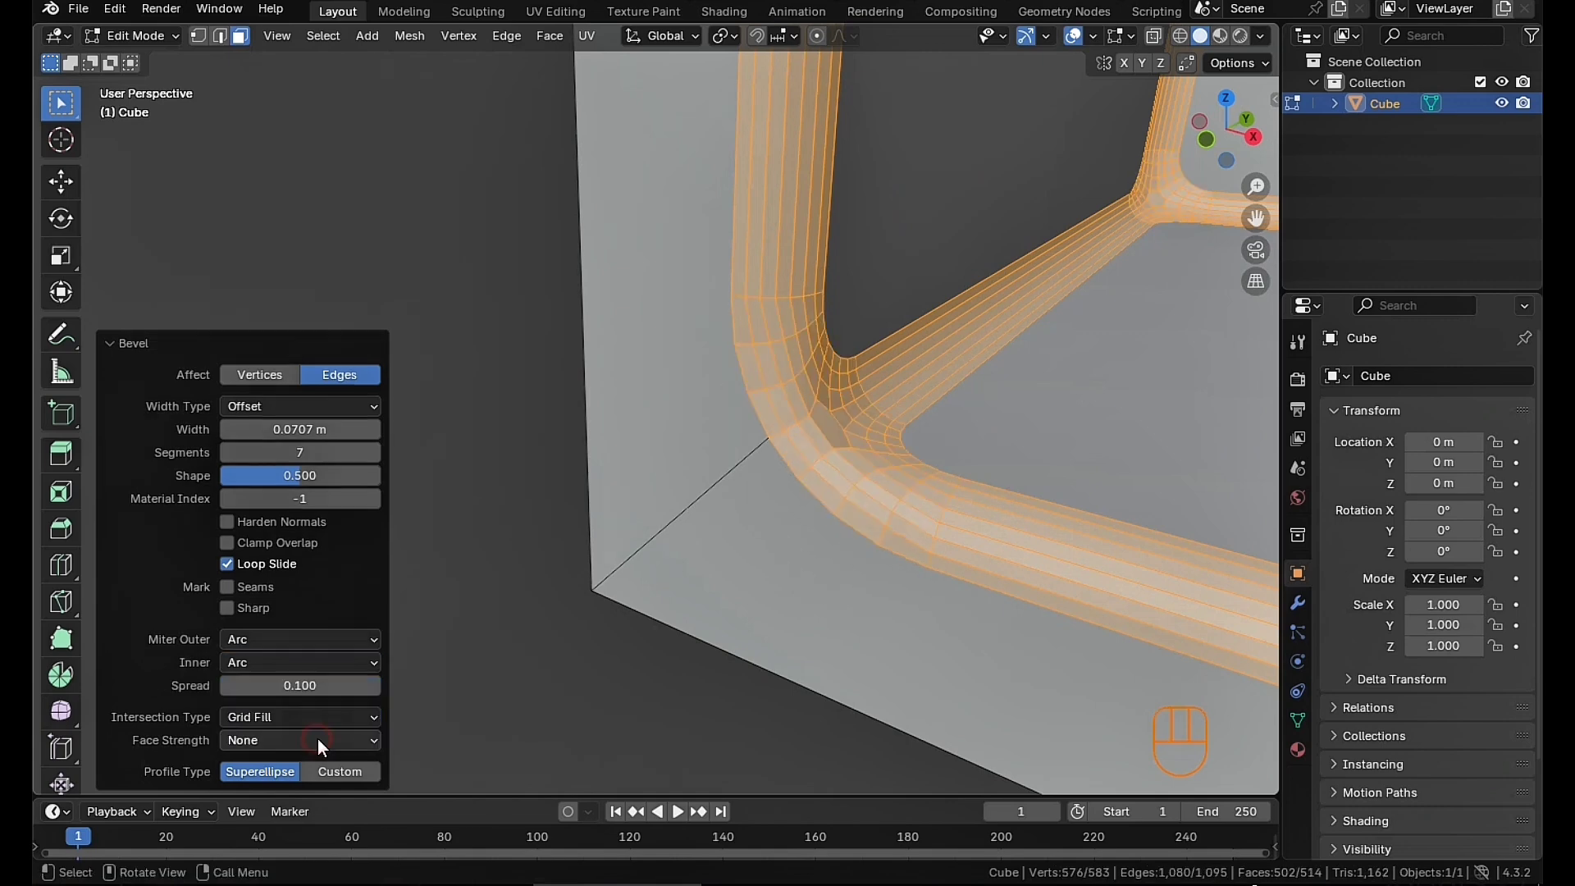
middle_drag(853, 460, 838, 447)
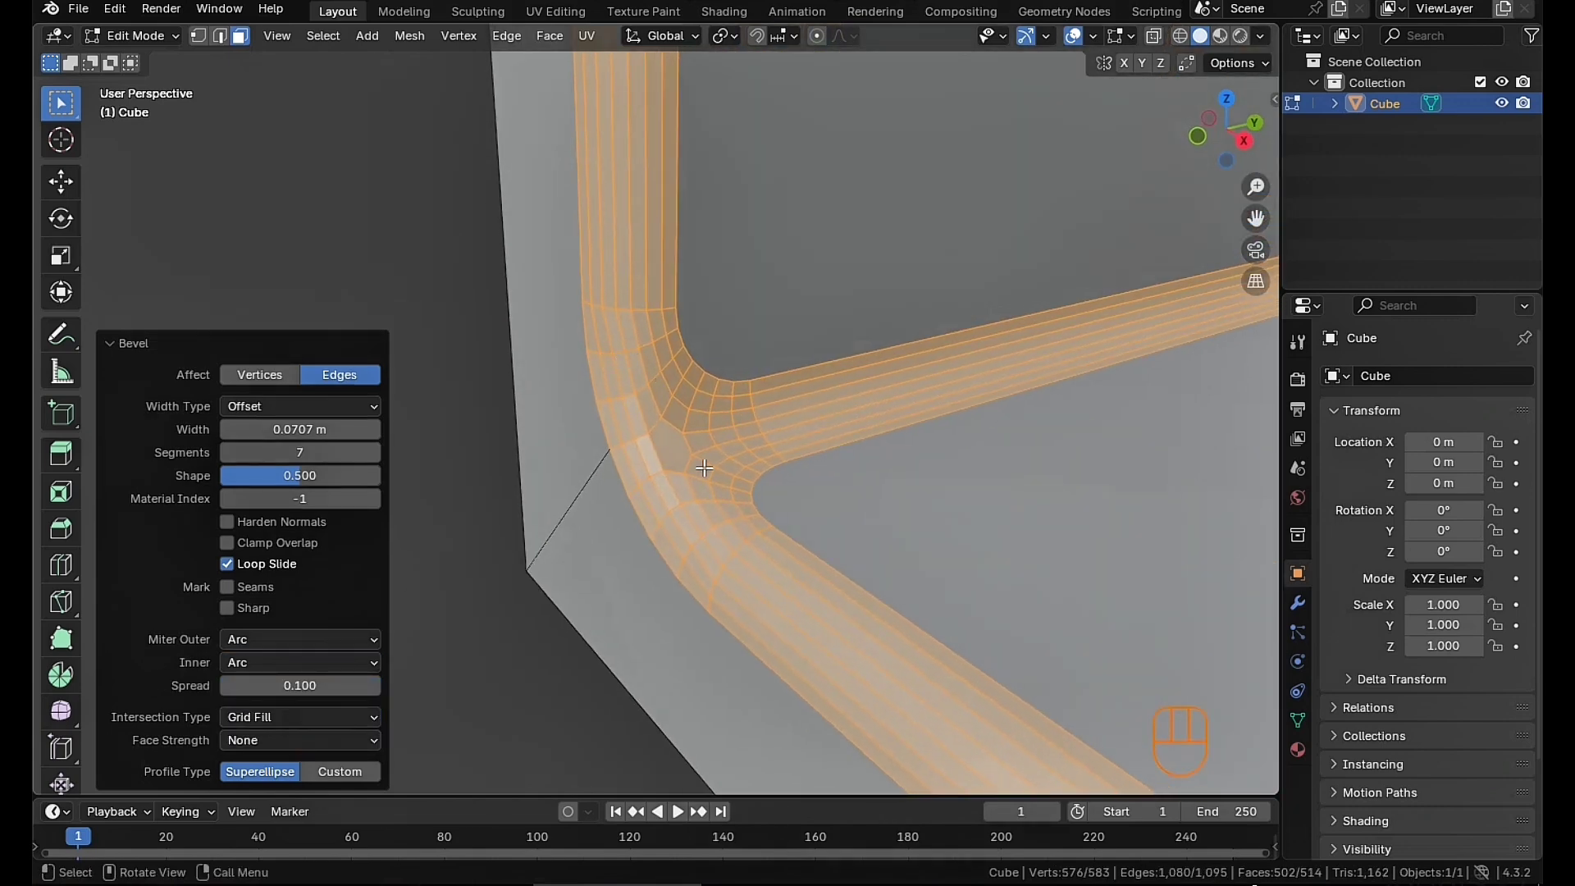
click(355, 663)
click(327, 684)
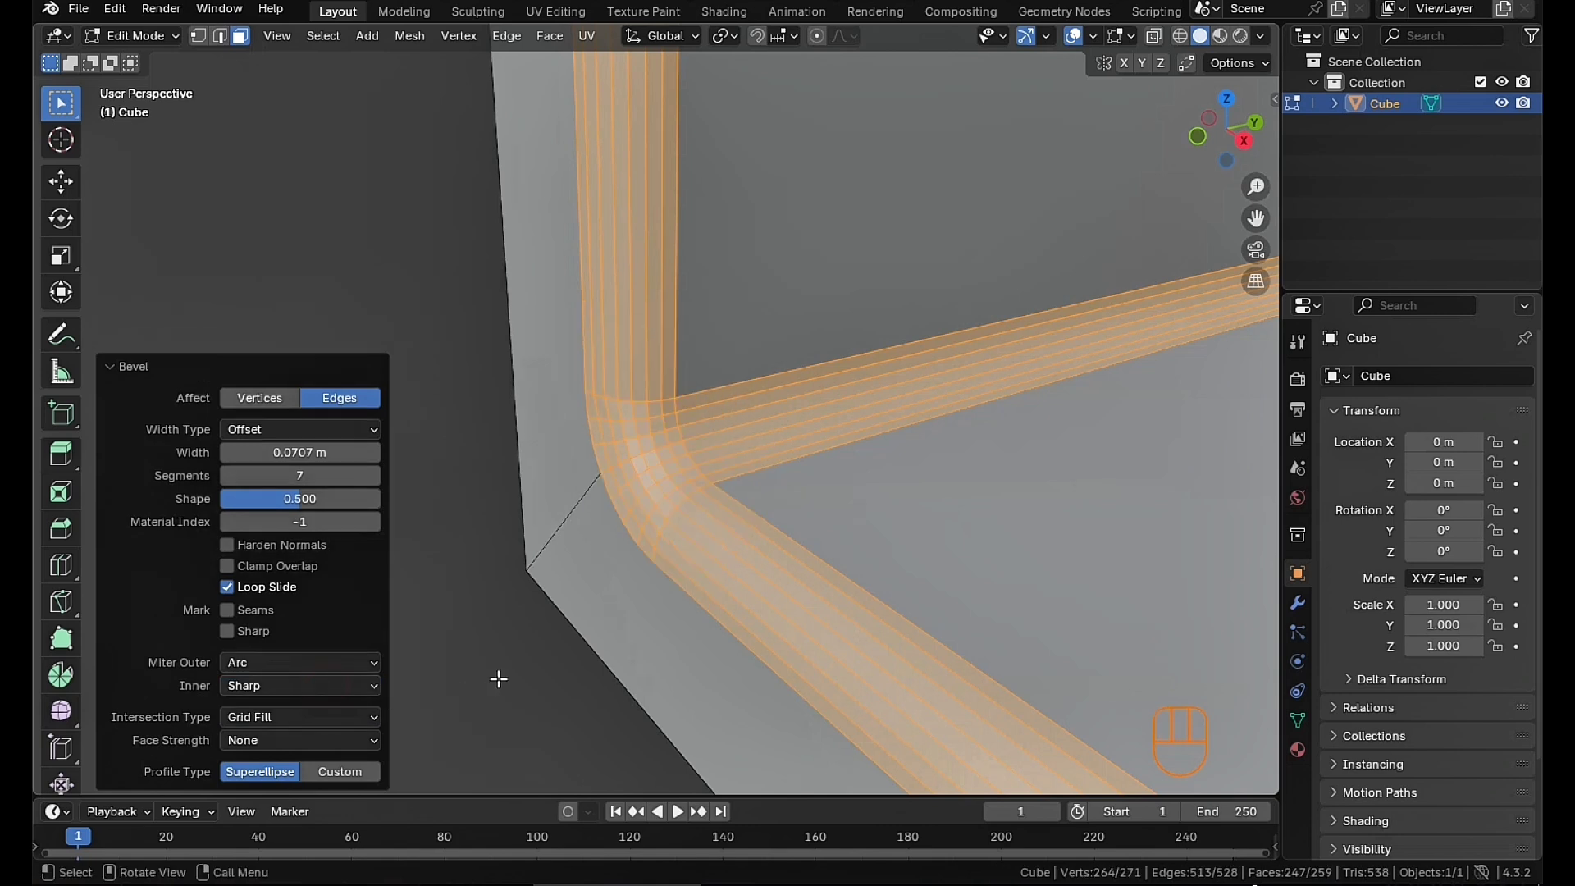
click(341, 685)
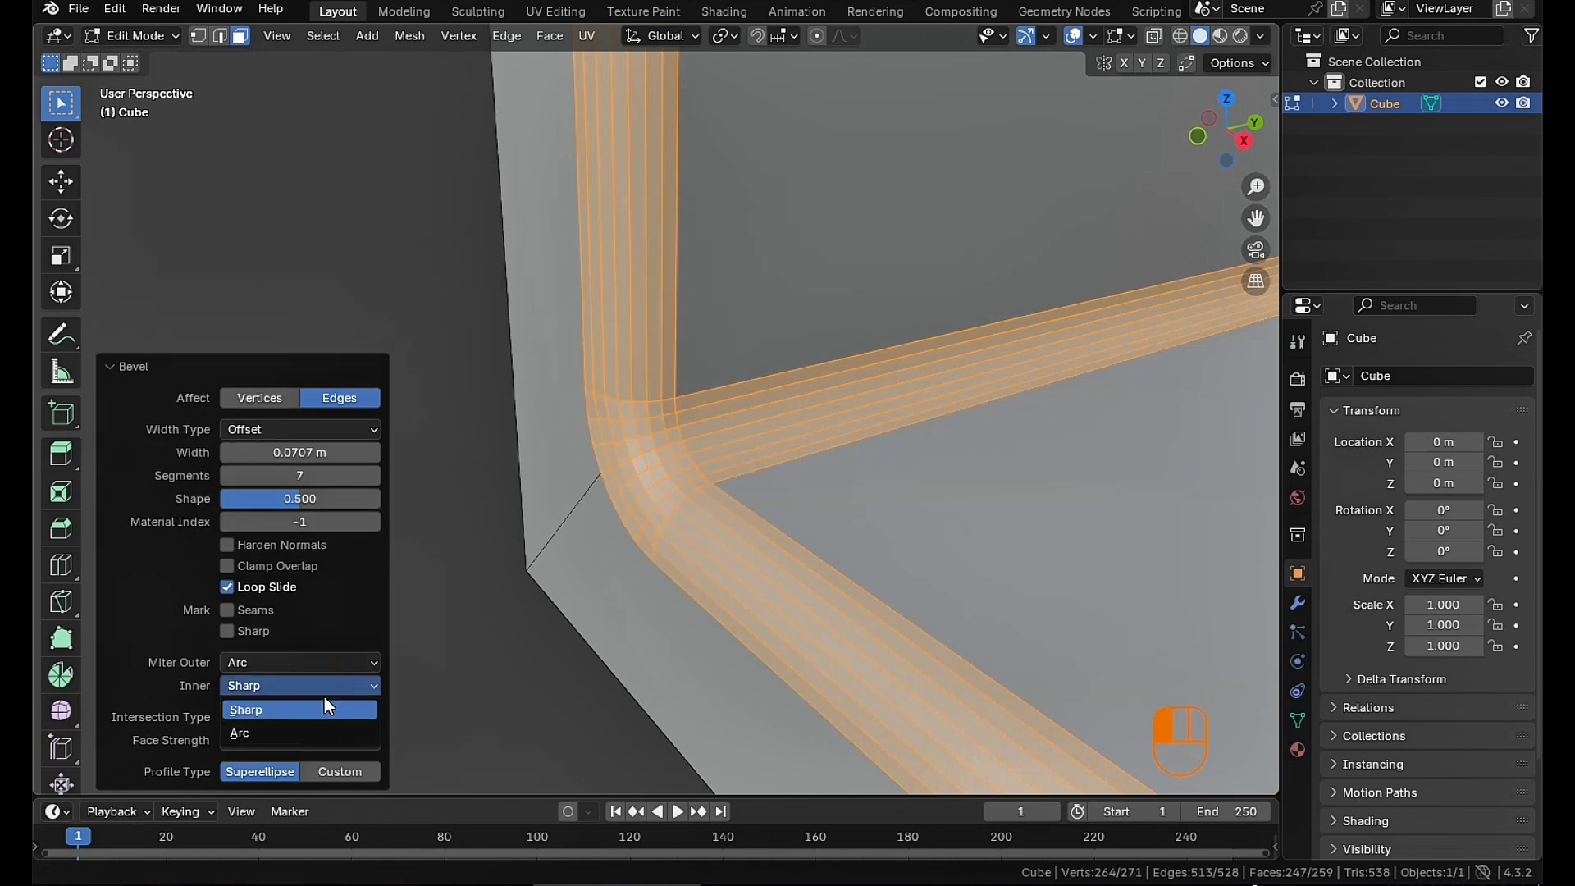
click(349, 686)
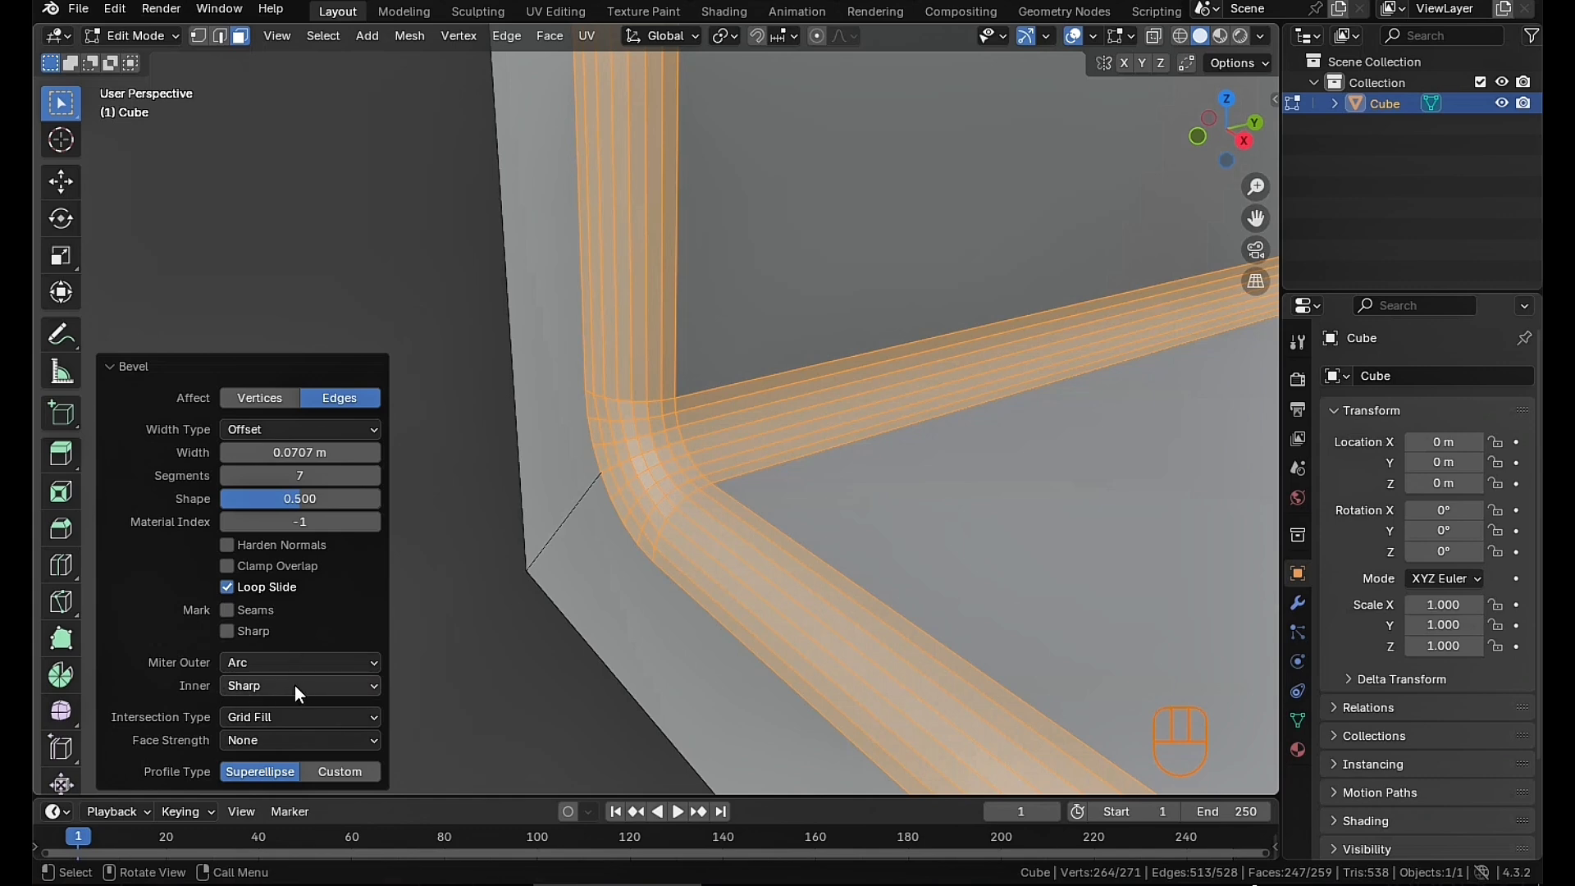
Switch to Object Mode and delete the beveled corner-room cube
middle_drag(656, 481, 857, 487)
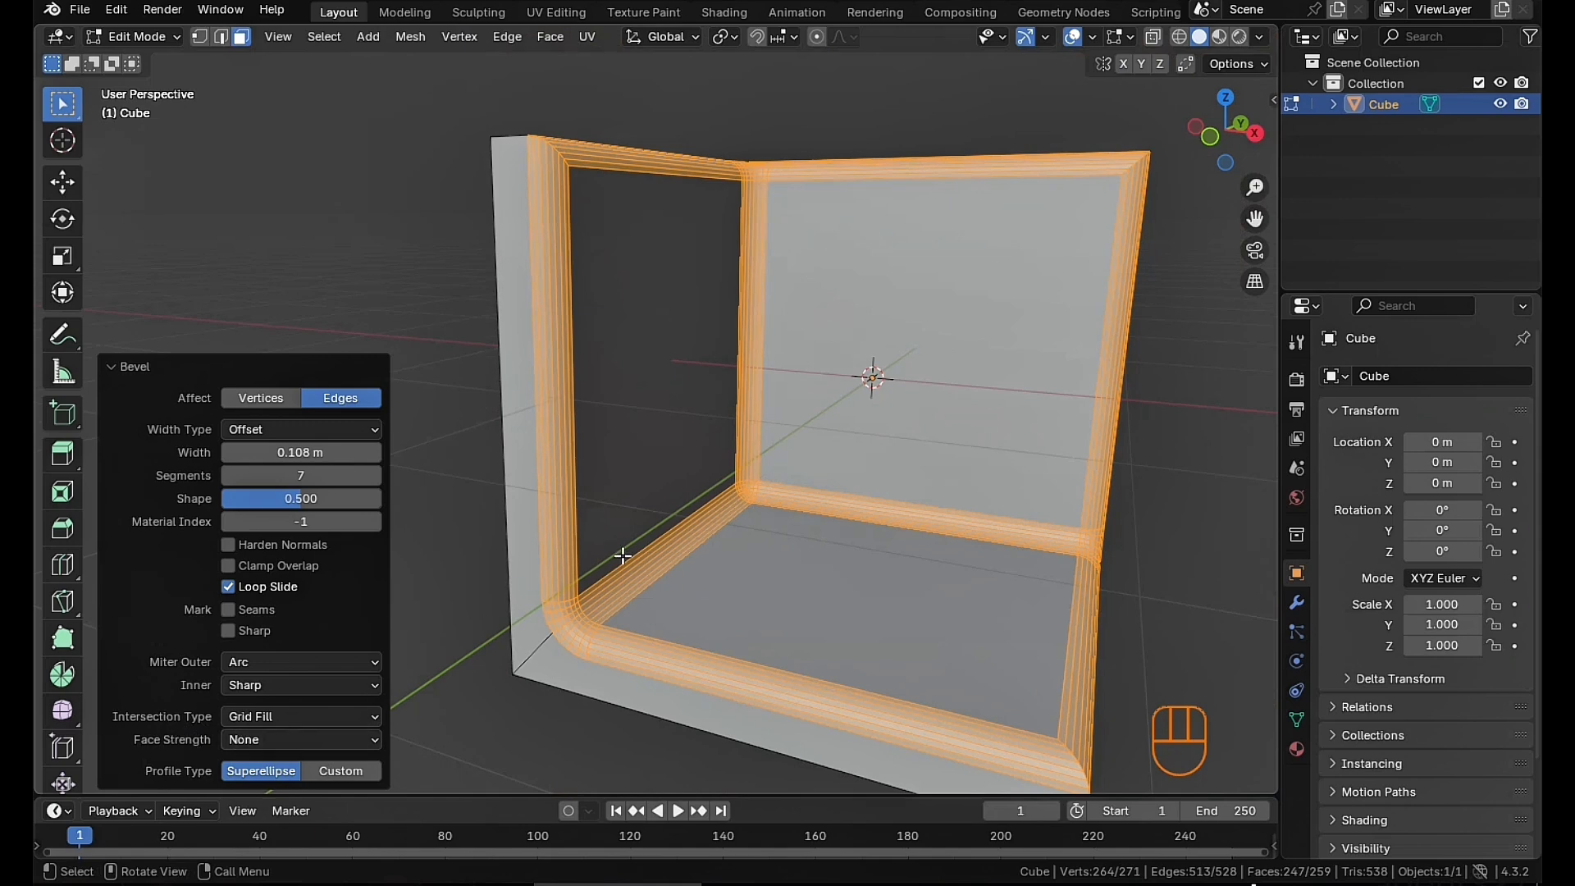
scroll(672, 536, down, 2)
scroll(696, 542, up, 3)
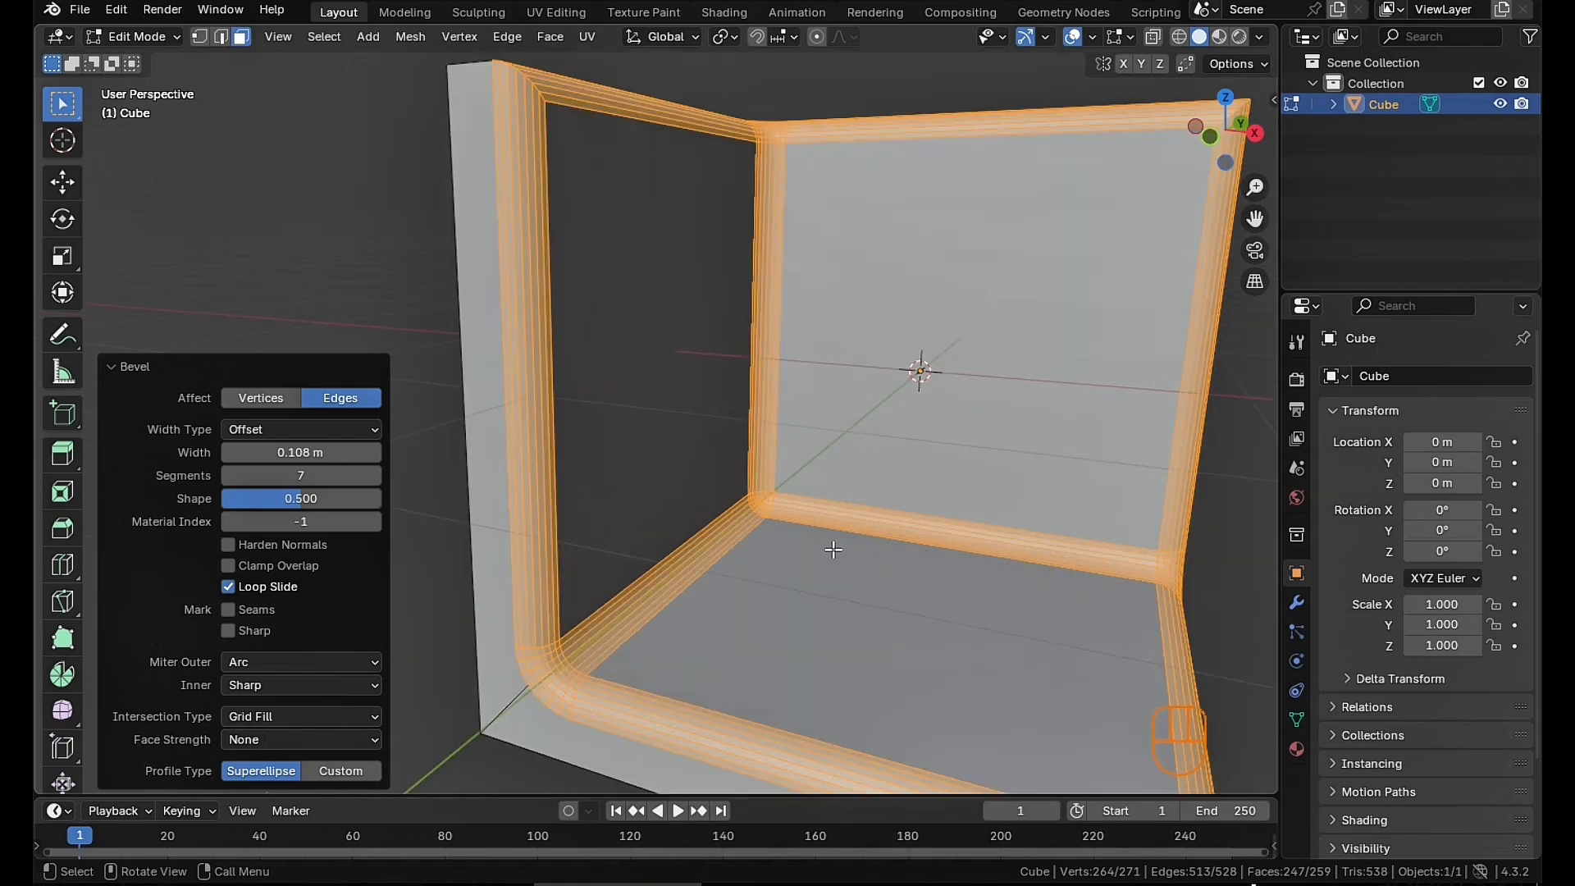
scroll(833, 548, down, 2)
key(Tab)
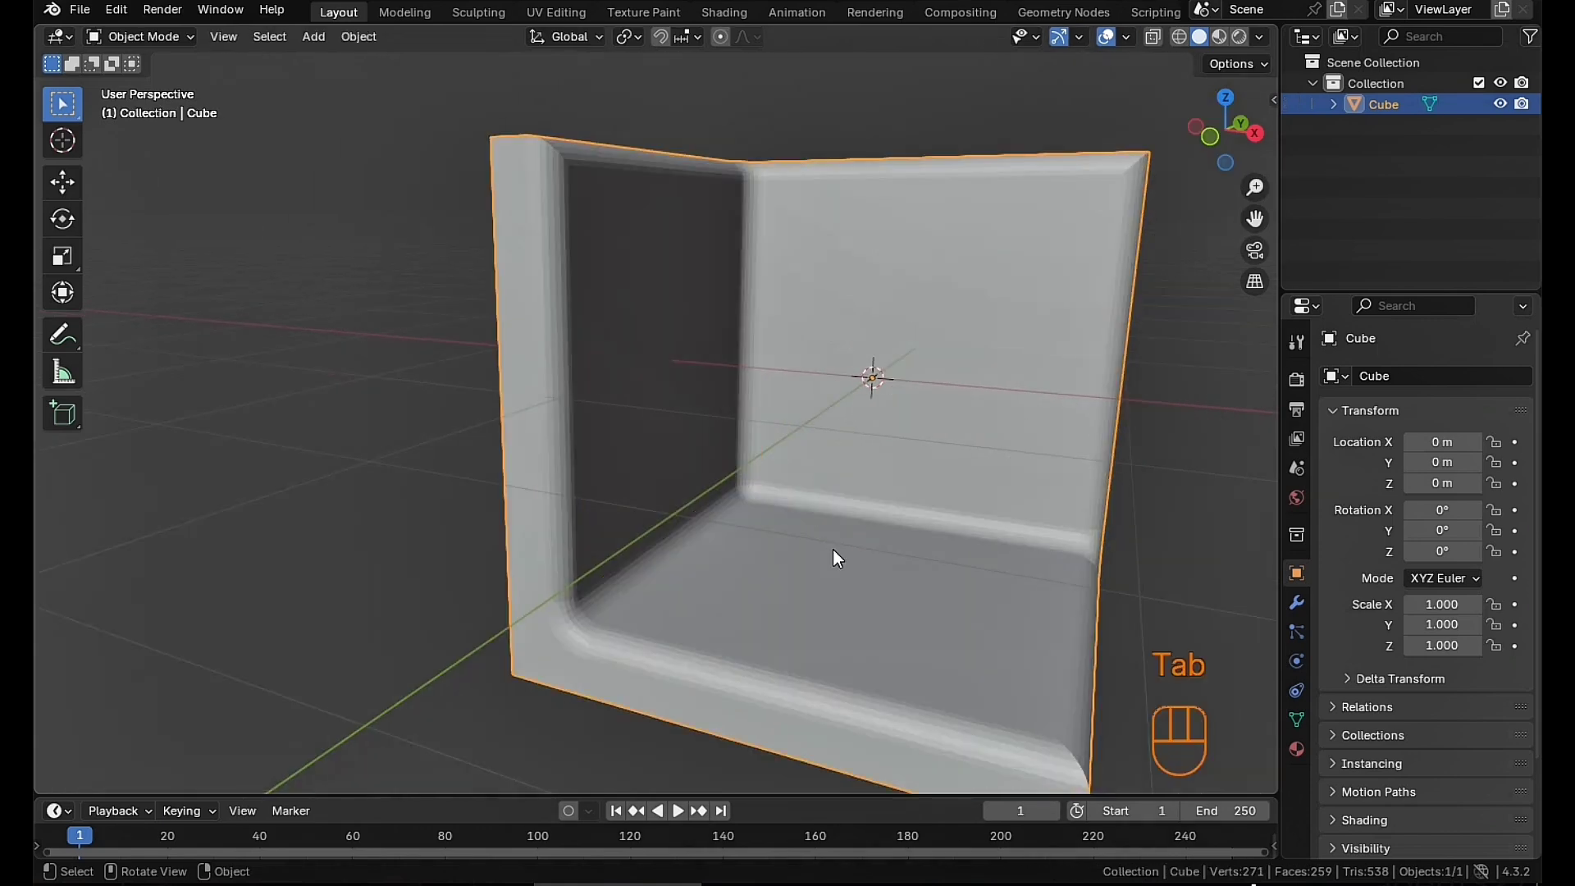
key(Delete)
scroll(830, 535, down, 2)
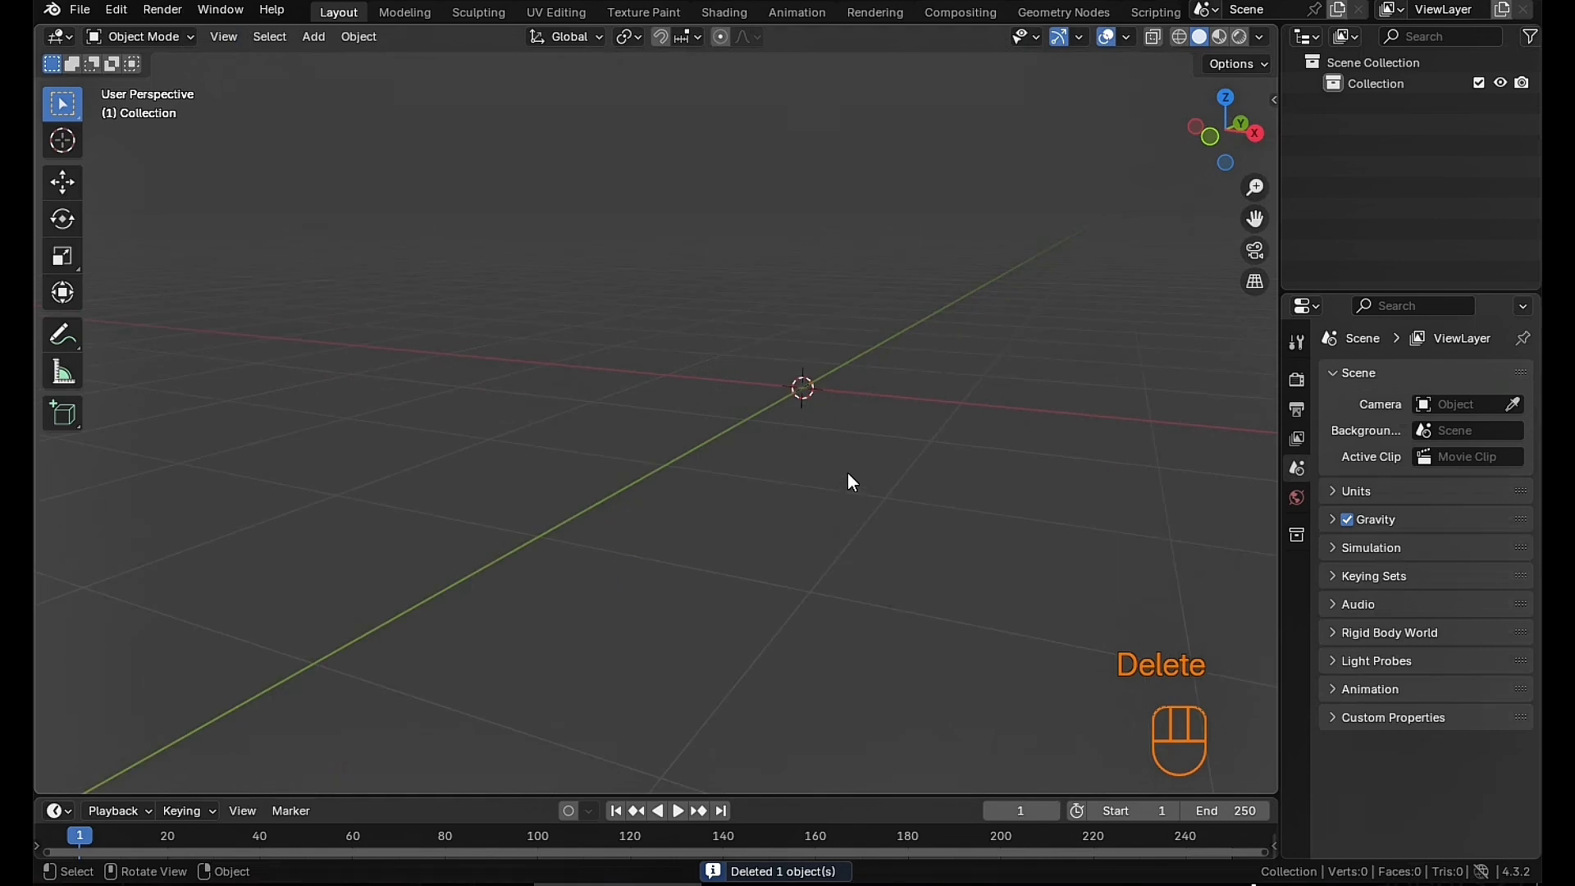
Add an ico sphere at the world origin and set its subdivisions to 1
shift+middle_drag(853, 482, 795, 545)
key(shift+a)
mouse_move(783, 535)
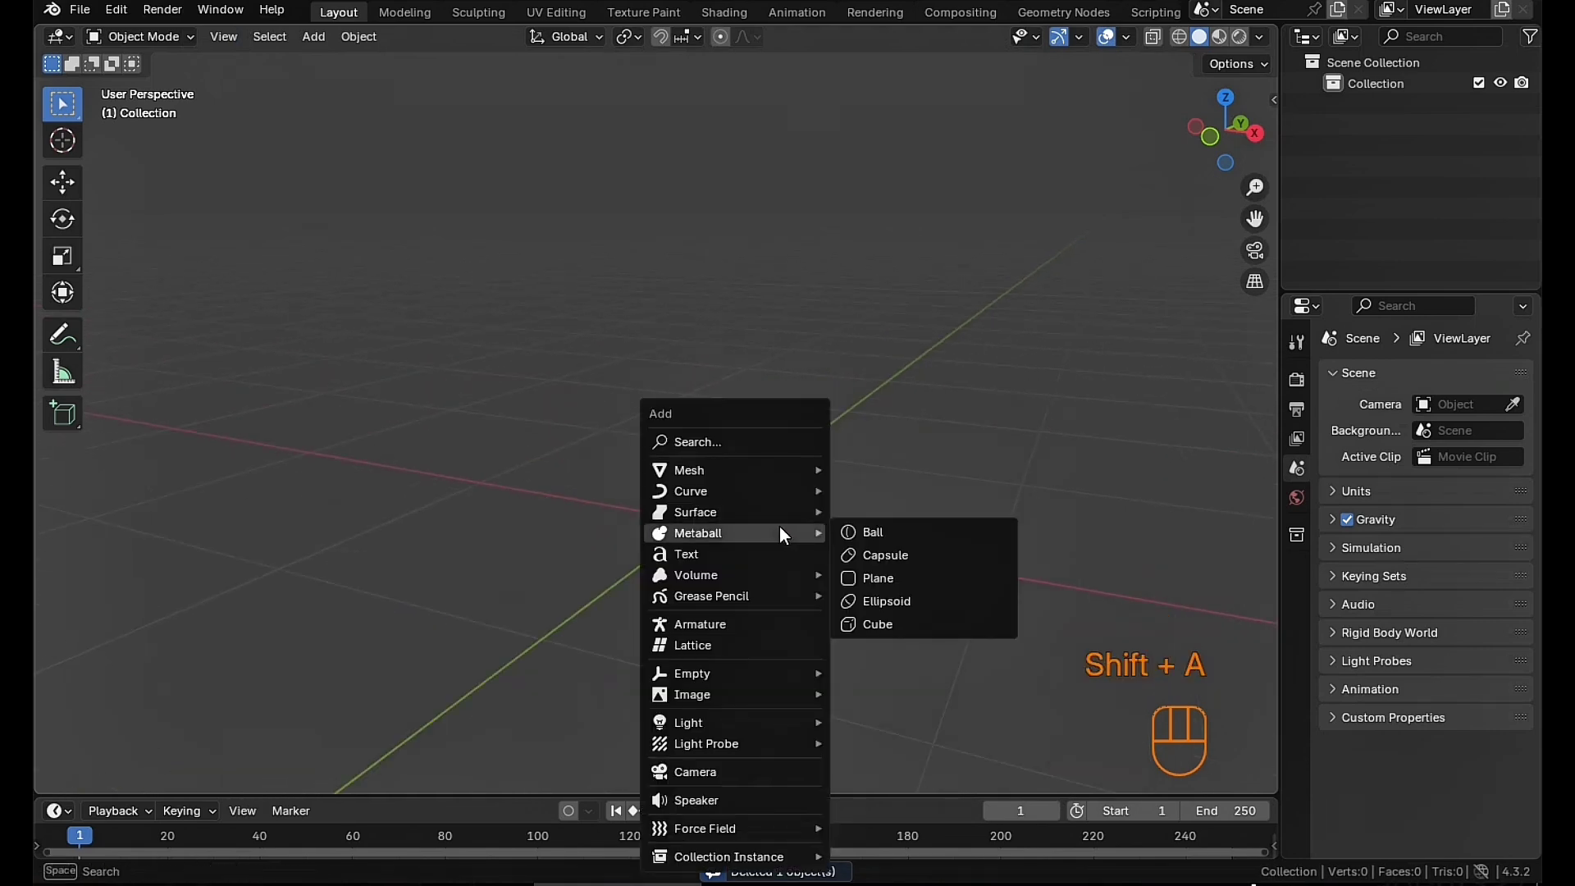
mouse_move(684, 469)
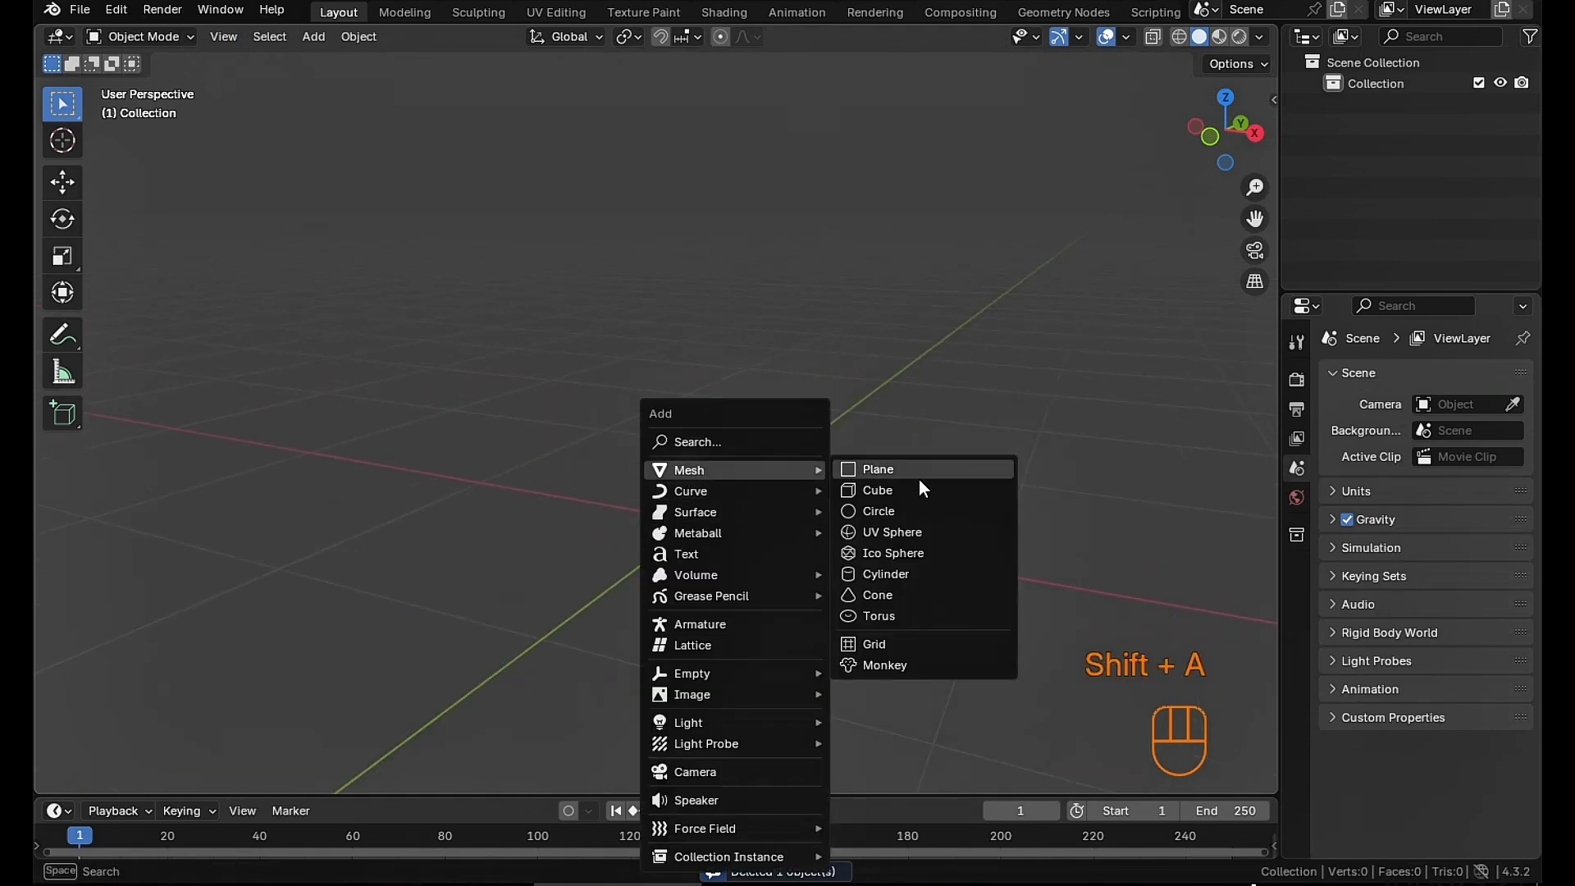
click(907, 557)
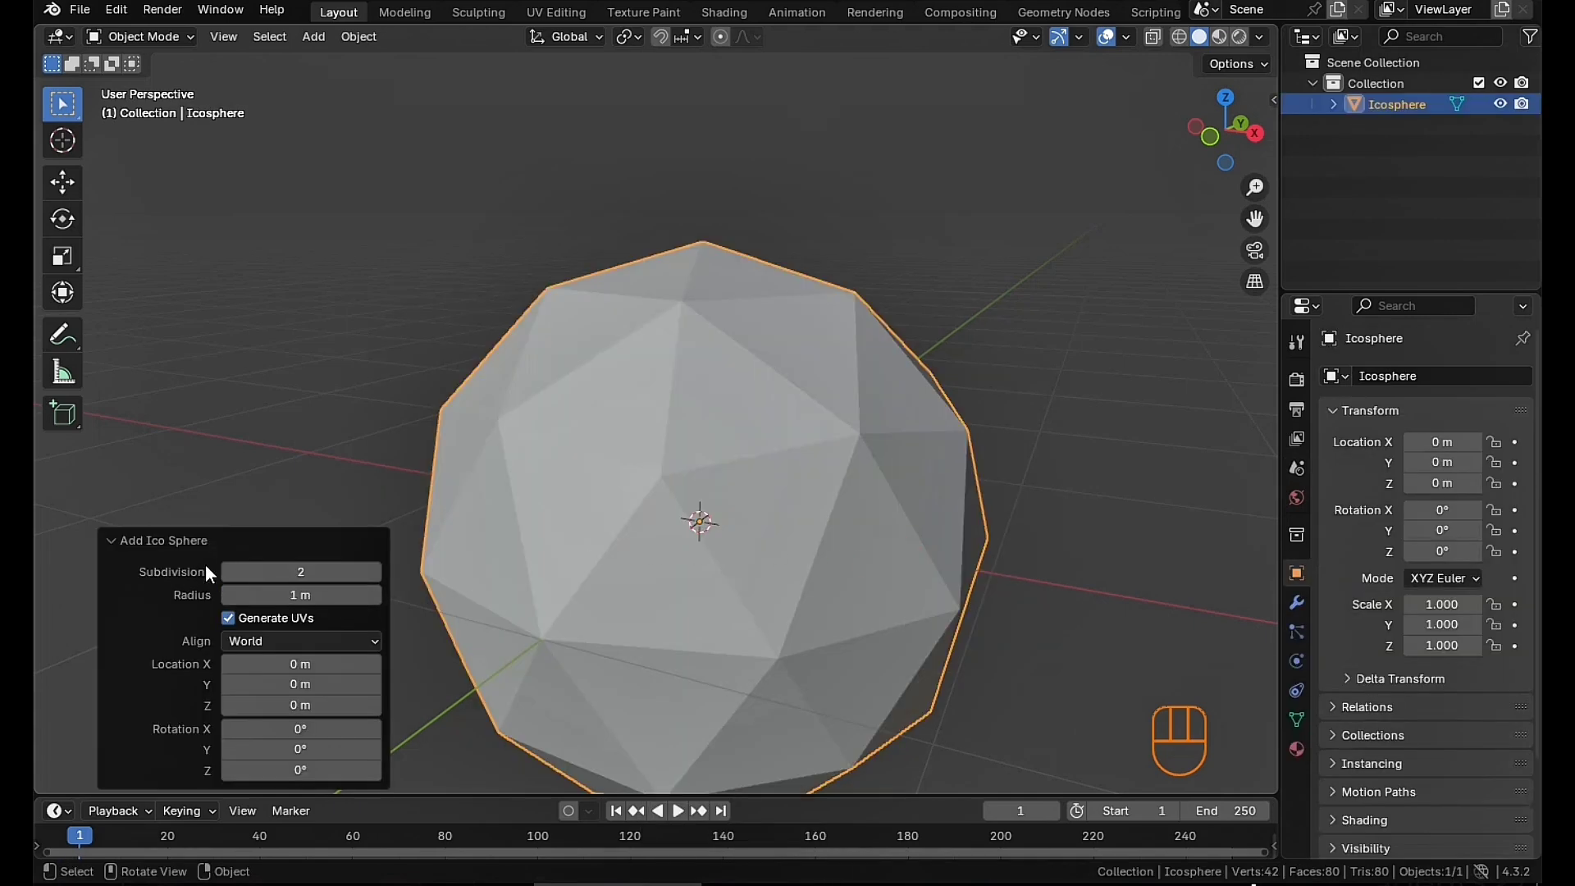
click(229, 570)
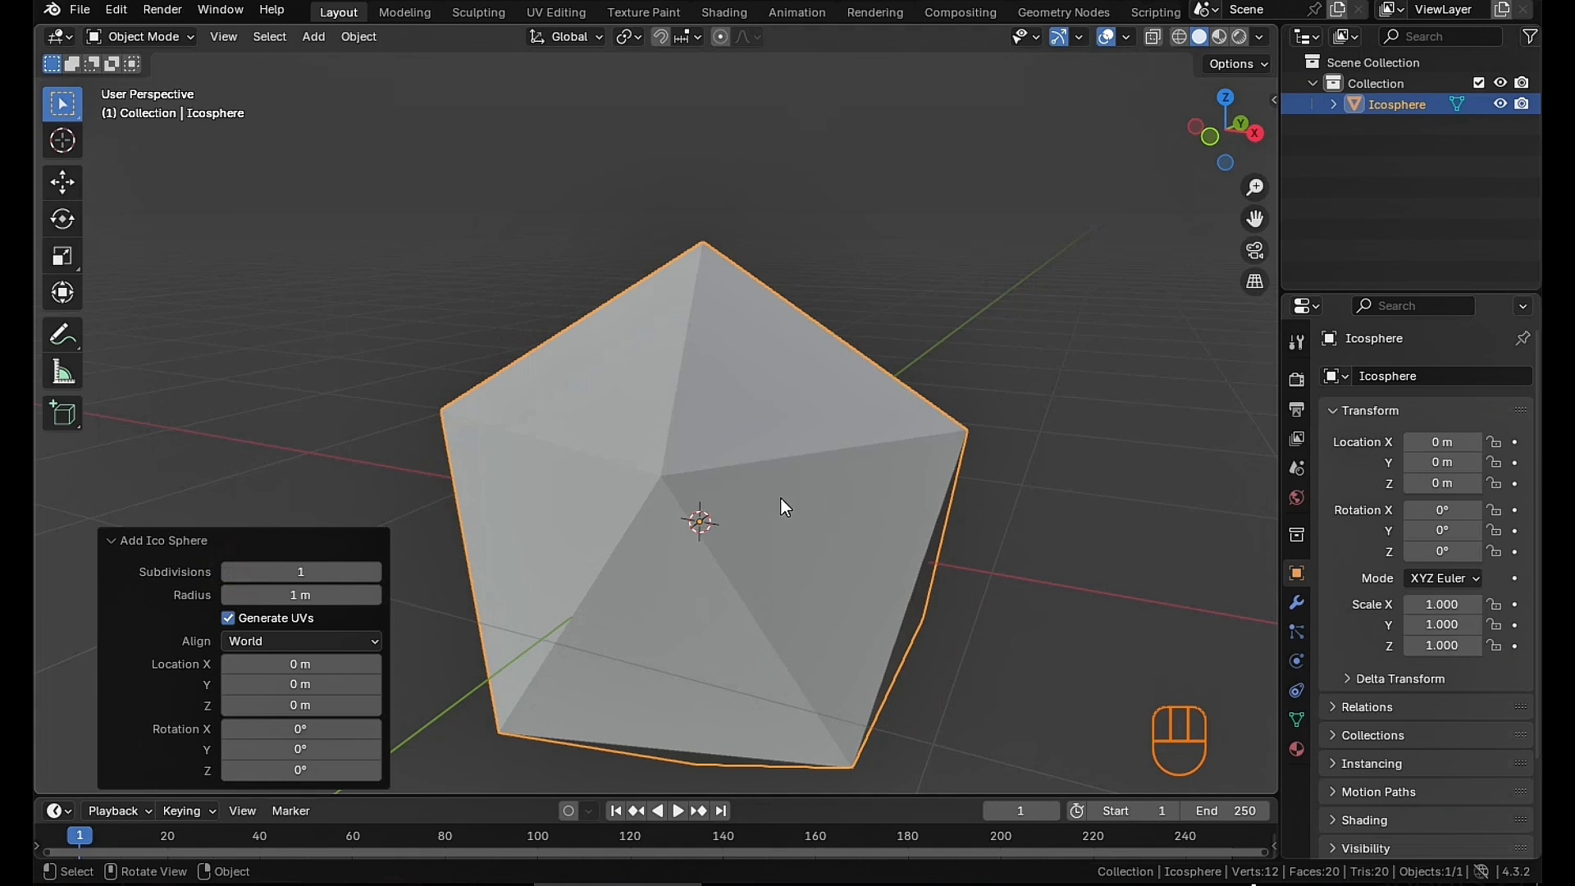
In Edit Mode, bevel all edges of the ico sphere about 0.0518 m wide with 7 segments
key(Tab)
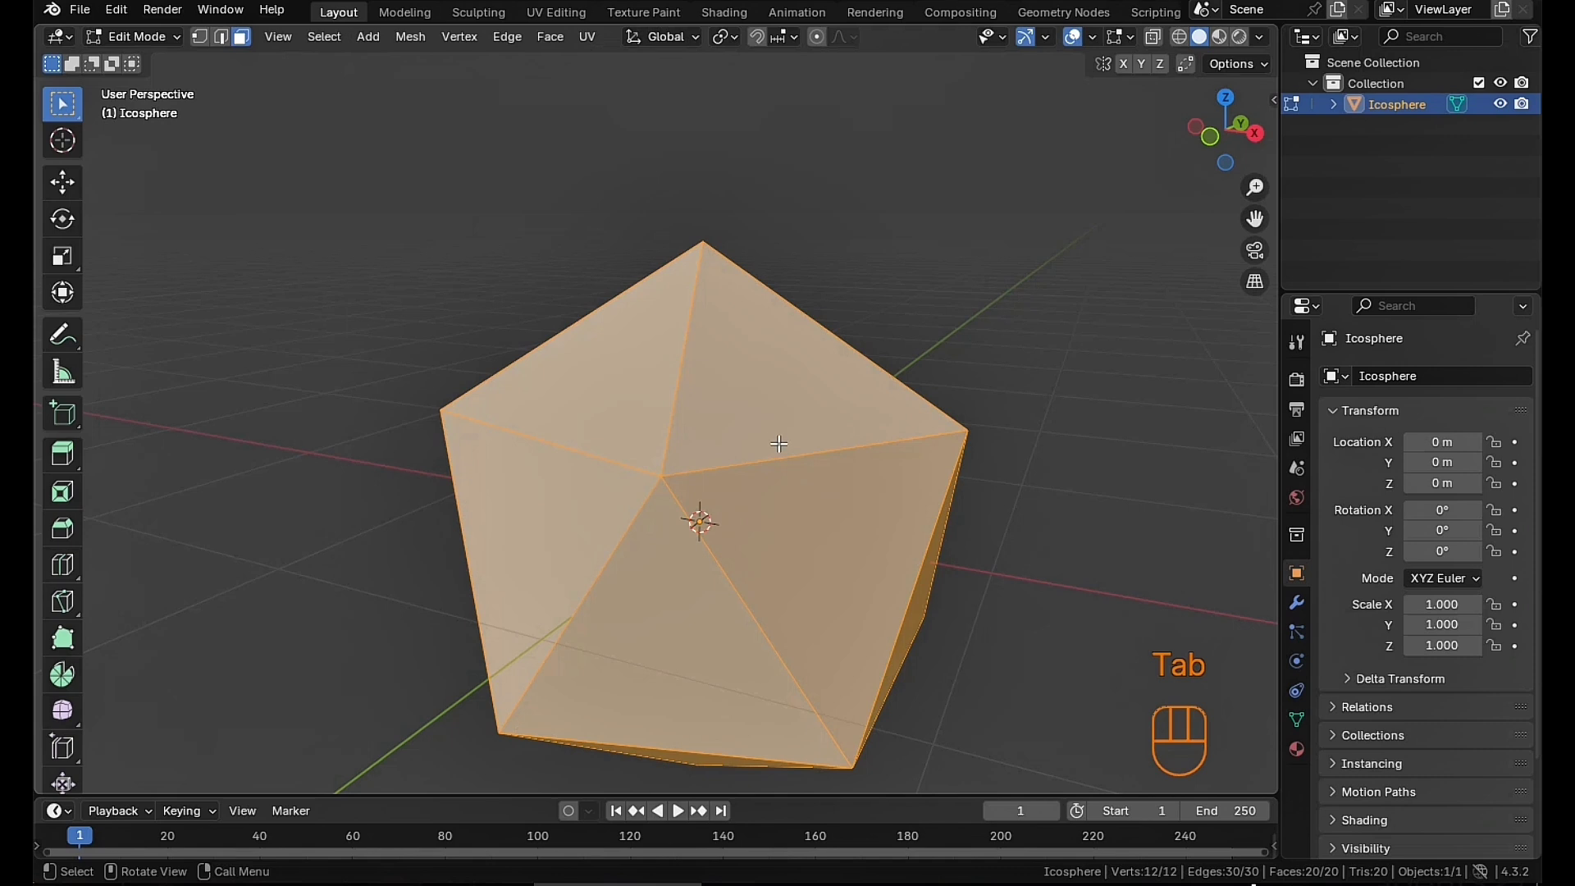
middle_drag(781, 460, 800, 464)
key(ctrl)
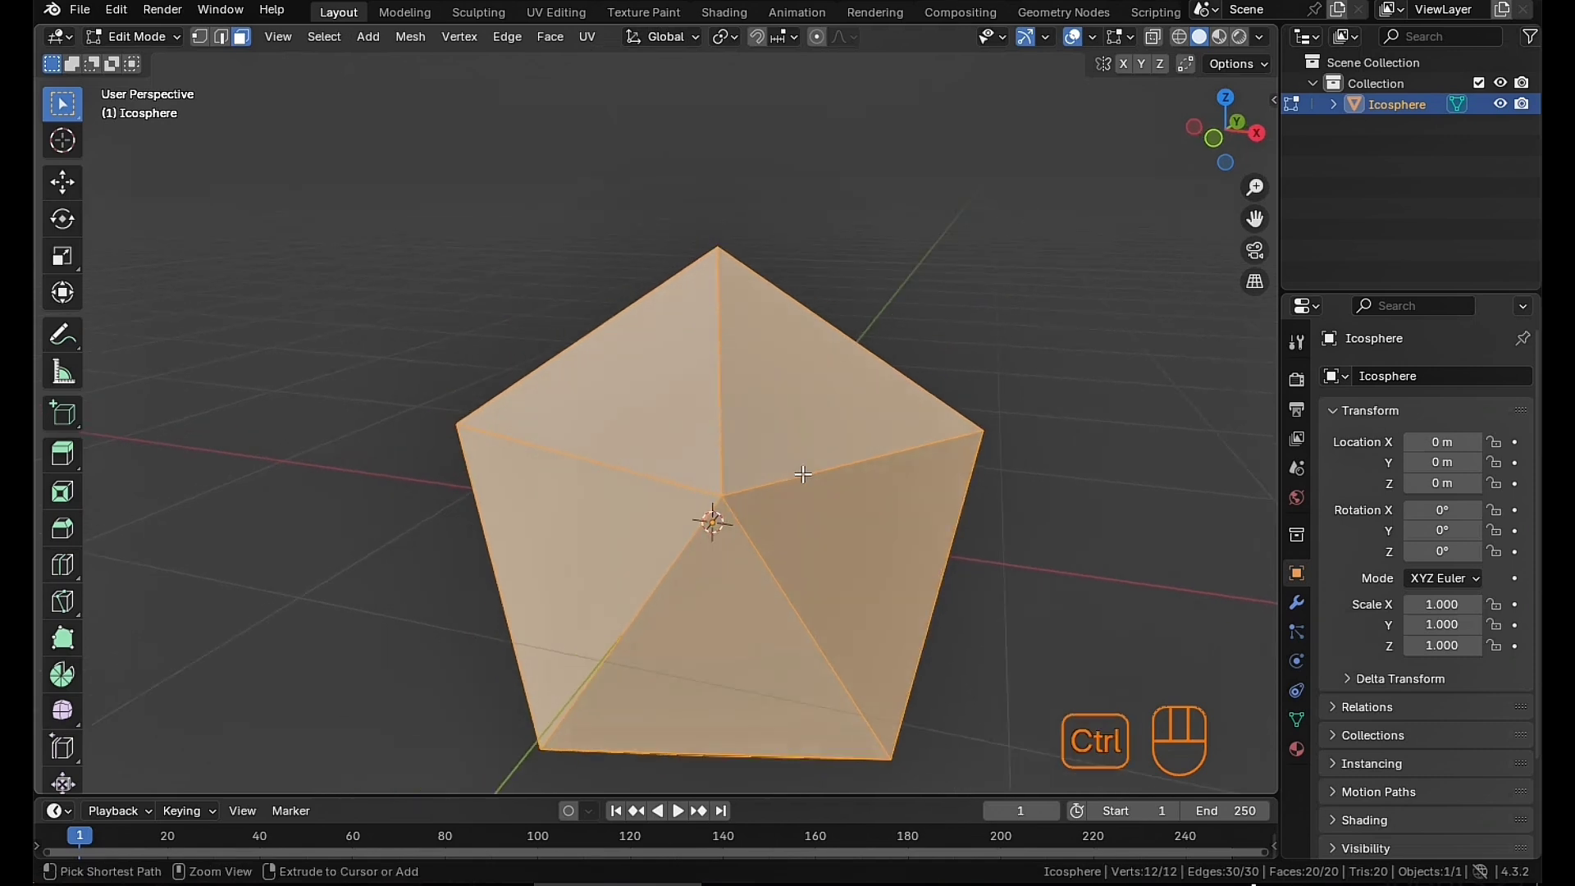
key(ctrl+b)
scroll(812, 476, up, 6)
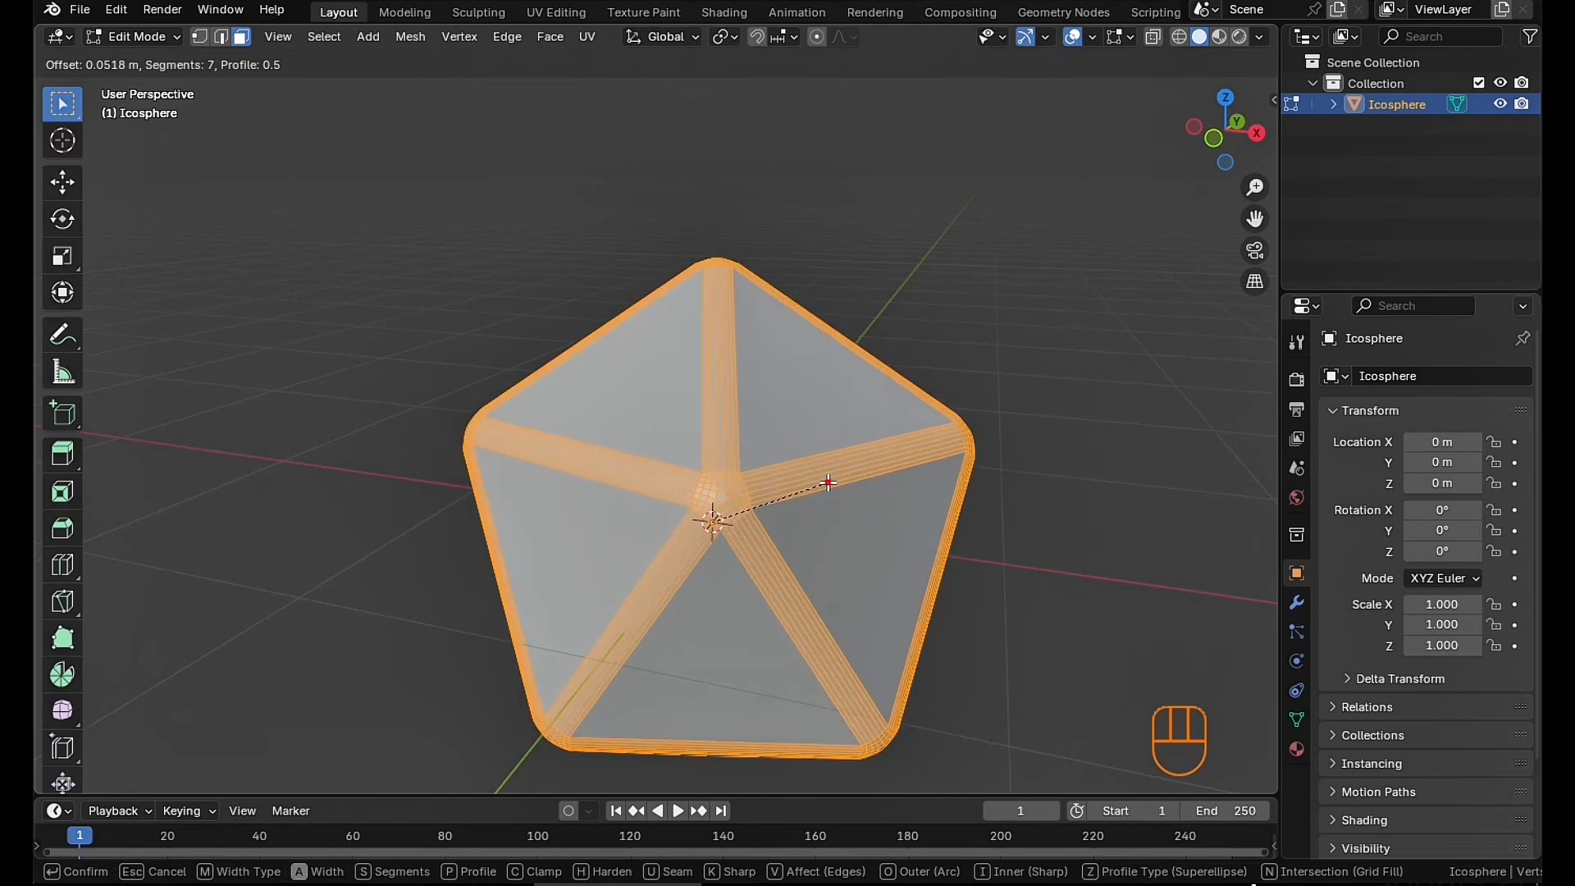
click(821, 479)
scroll(742, 497, up, 1)
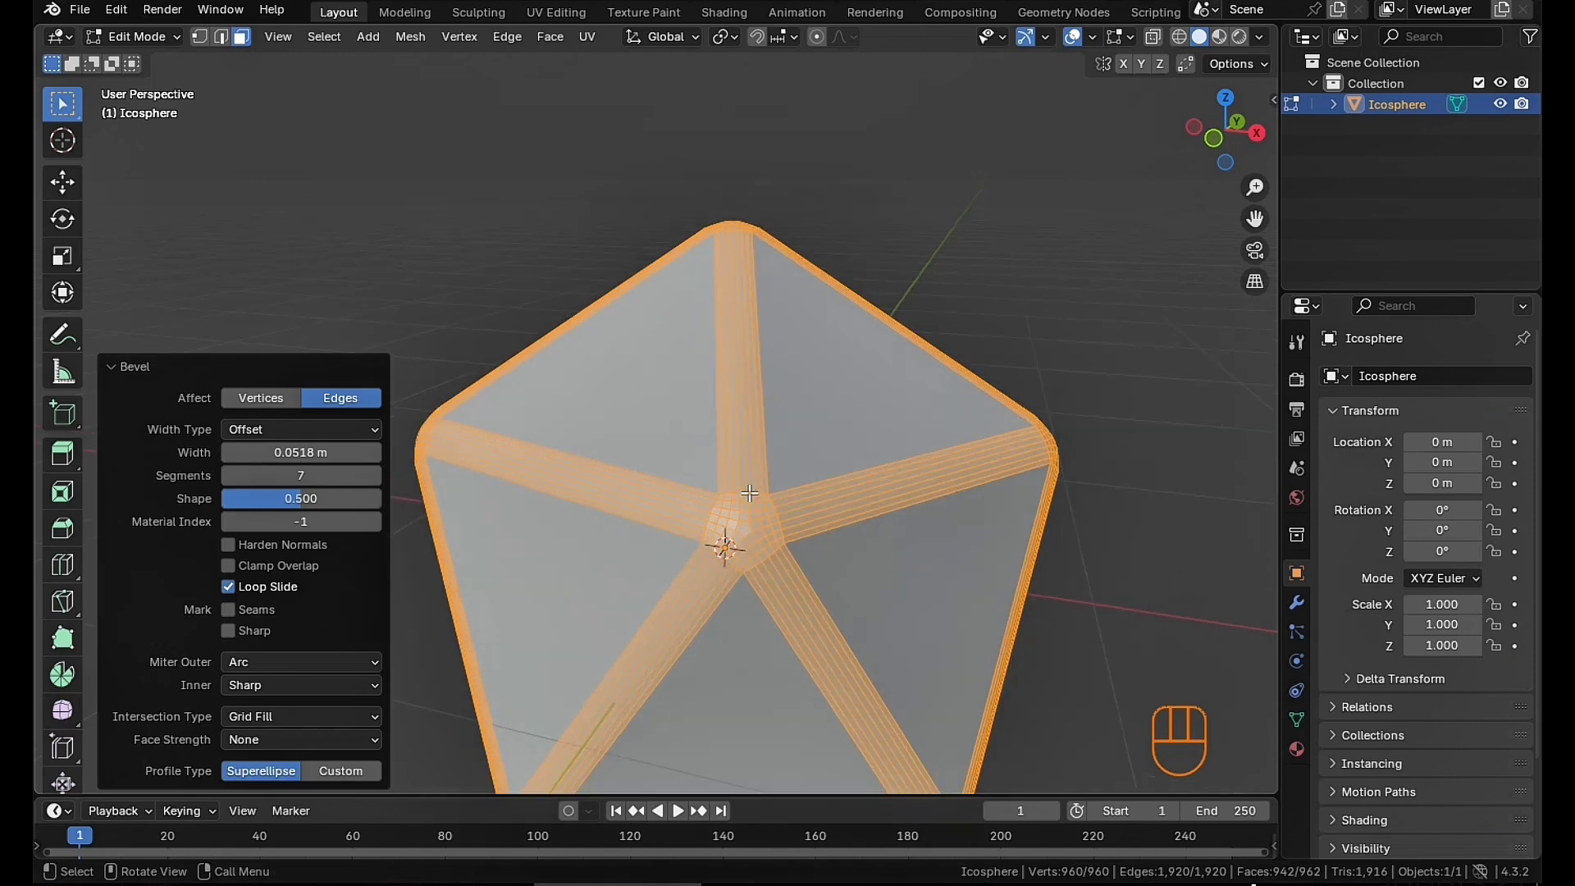
Set the ico sphere bevel's intersection type to Cutoff
middle_drag(763, 498, 763, 461)
click(353, 715)
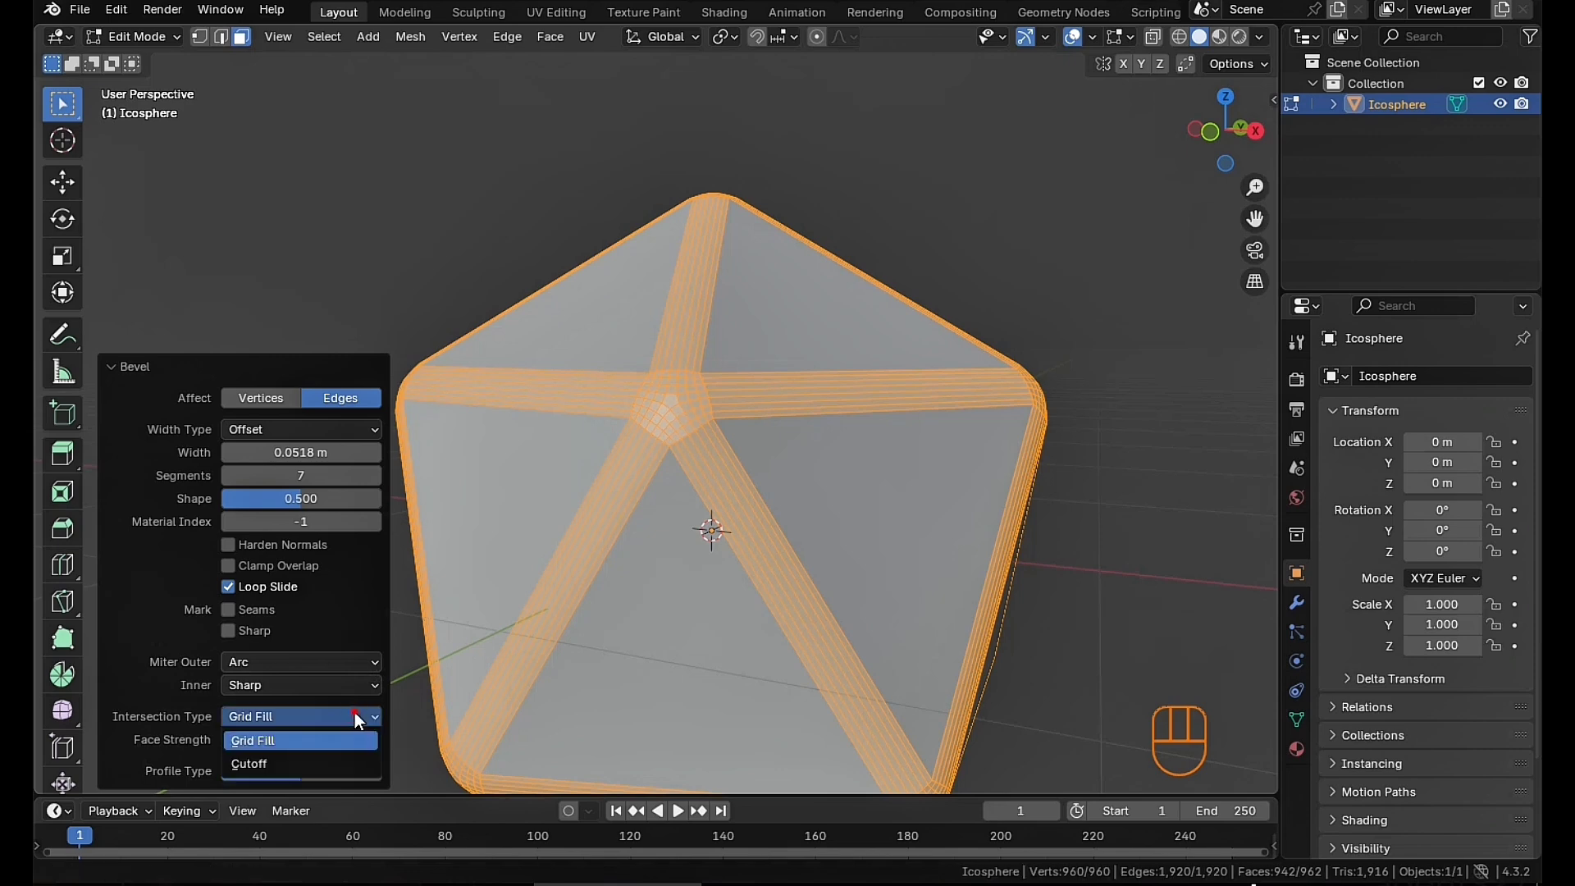
click(323, 762)
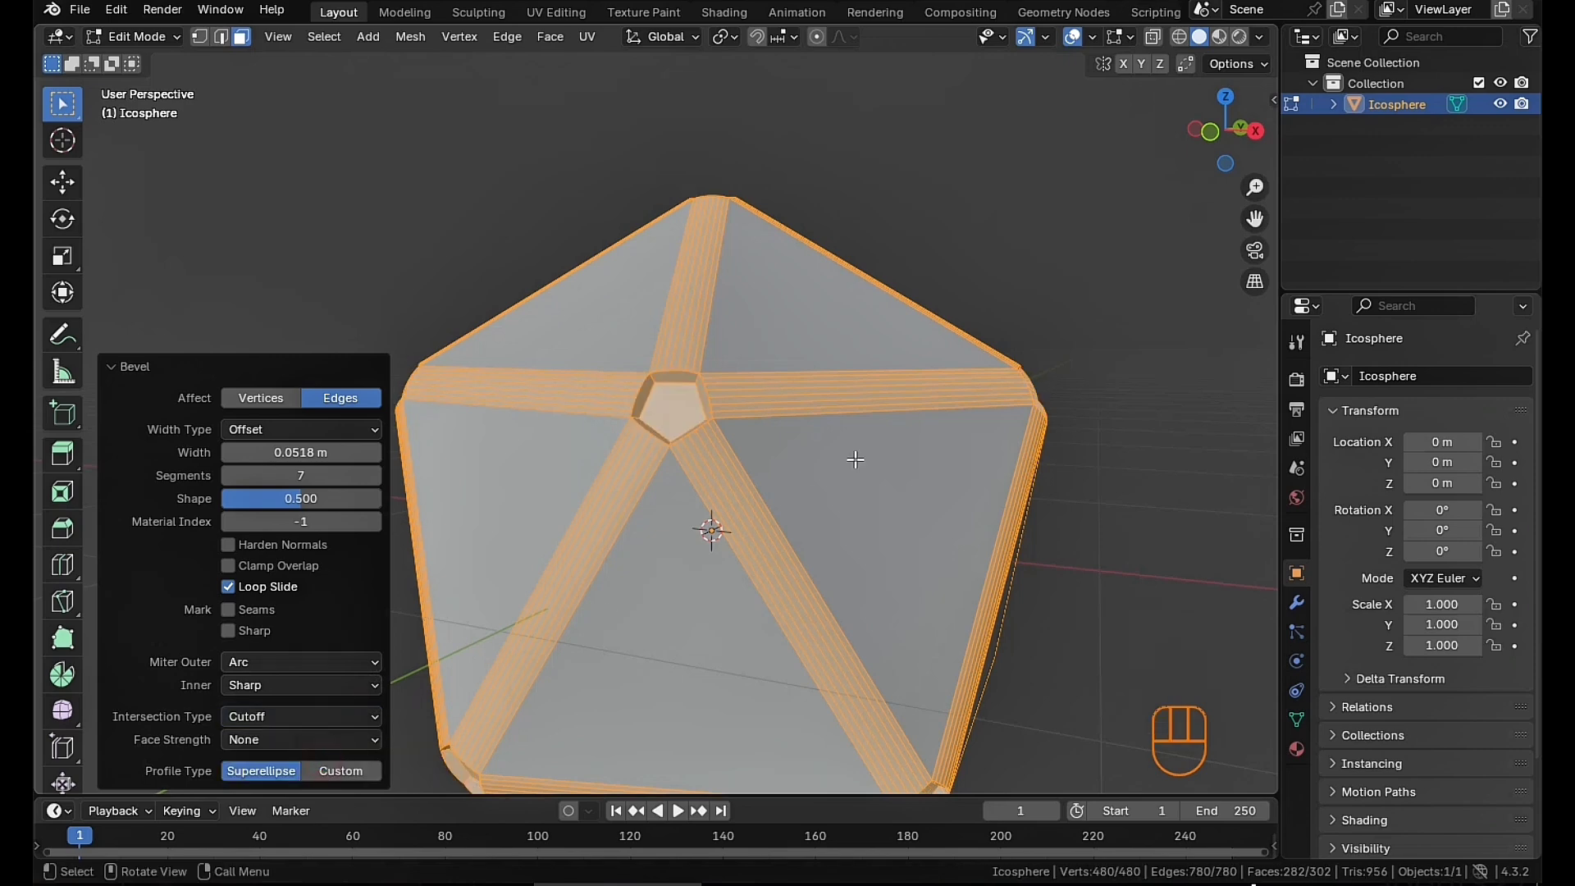
Examine the cutoff vertex intersections up close in Edit Mode and on the whole ico sphere in Object Mode
middle_drag(854, 460, 718, 462)
shift+middle_drag(593, 436, 771, 450)
scroll(718, 450, up, 3)
shift+middle_drag(868, 446, 775, 421)
middle_drag(776, 420, 823, 401)
scroll(848, 429, up, 2)
scroll(764, 408, down, 2)
key(Tab)
scroll(808, 400, down, 3)
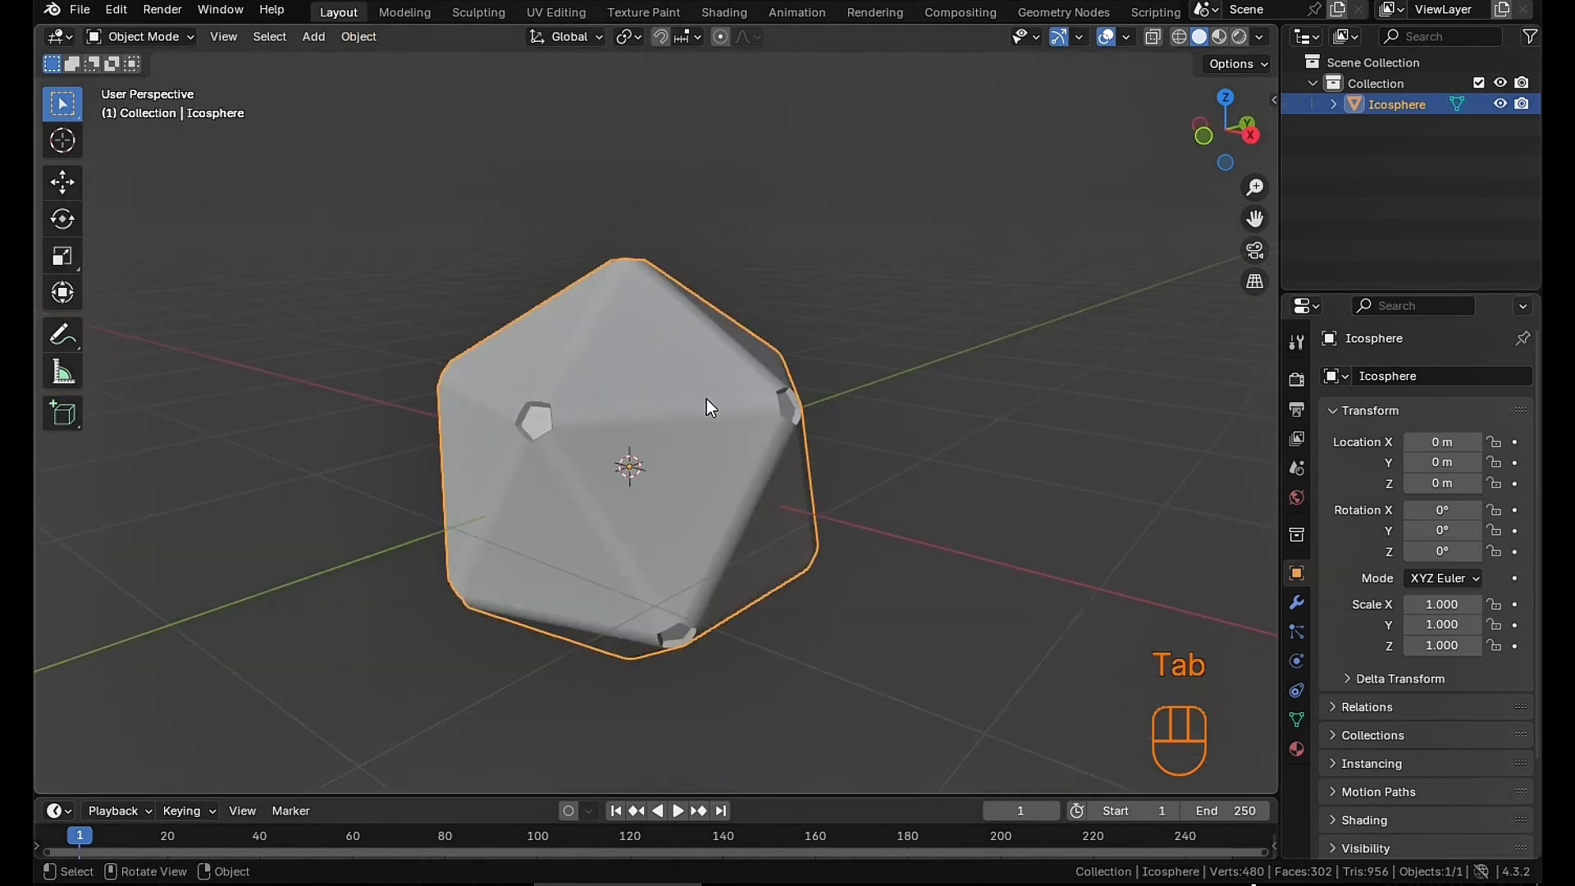
middle_drag(706, 399, 727, 429)
scroll(715, 437, up, 3)
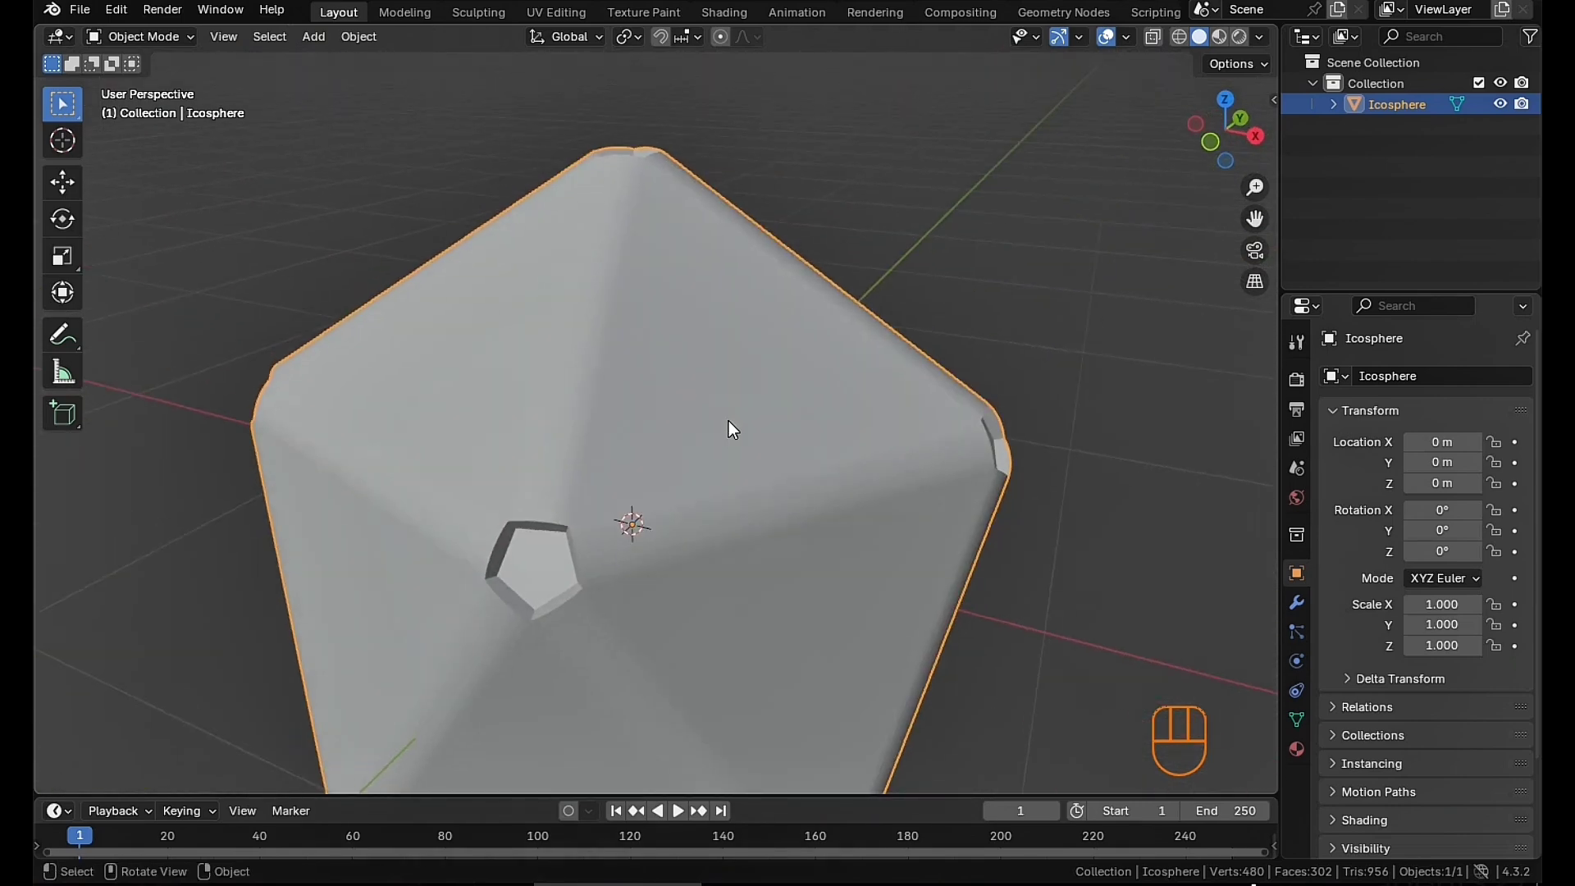
Undo the bevel and the creation of the ico sphere to get back to the empty scene
key(Tab)
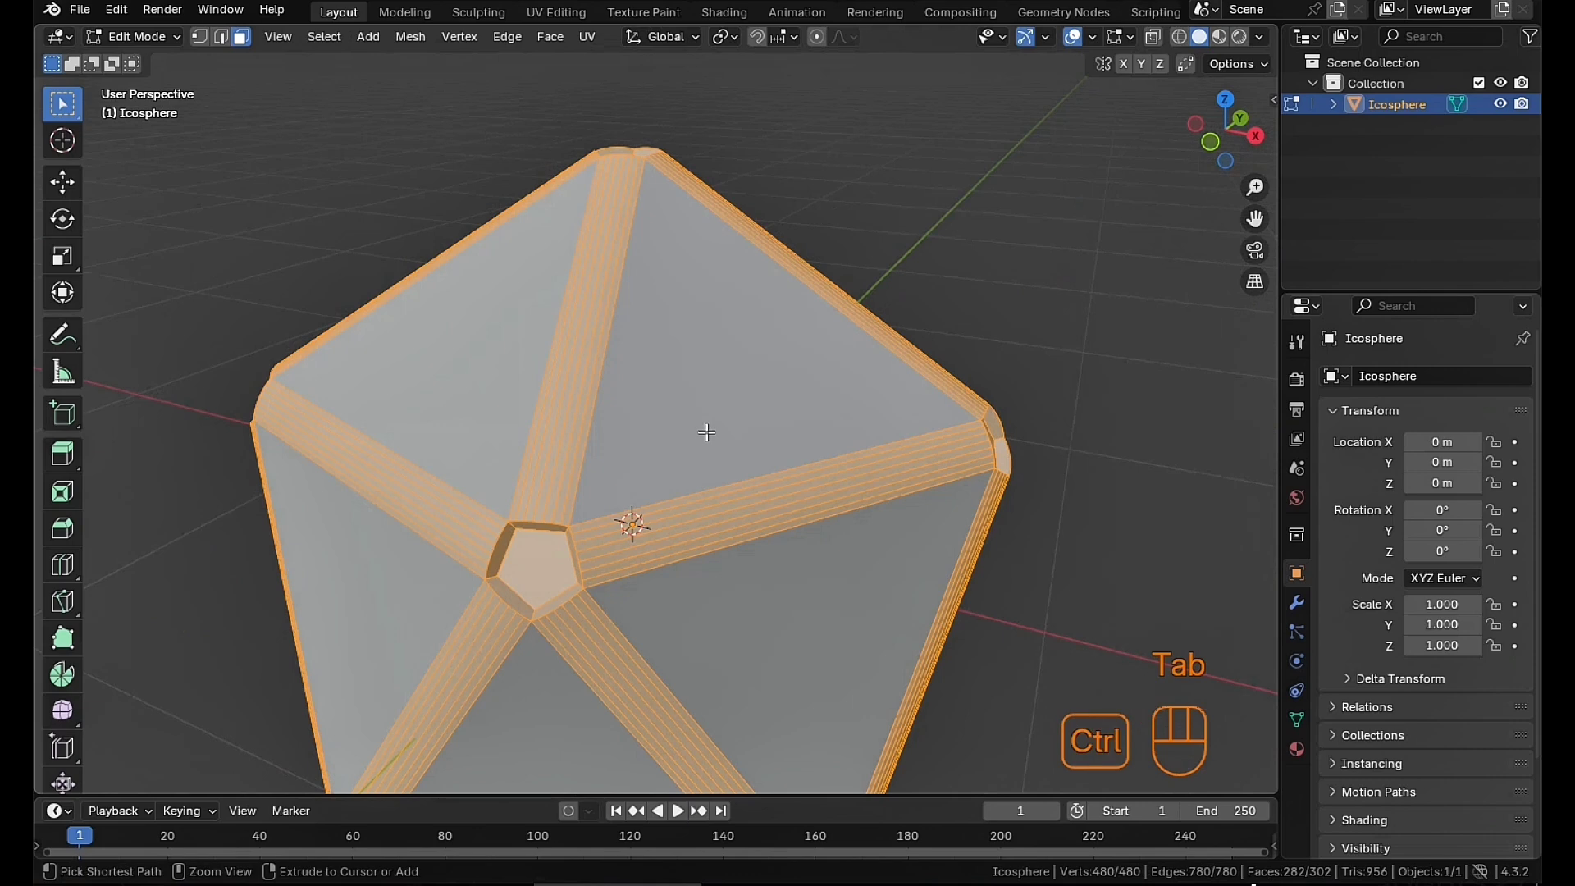
key(ctrl+z)
key(ctrl+z)
key(ctrl+z)
scroll(698, 434, down, 4)
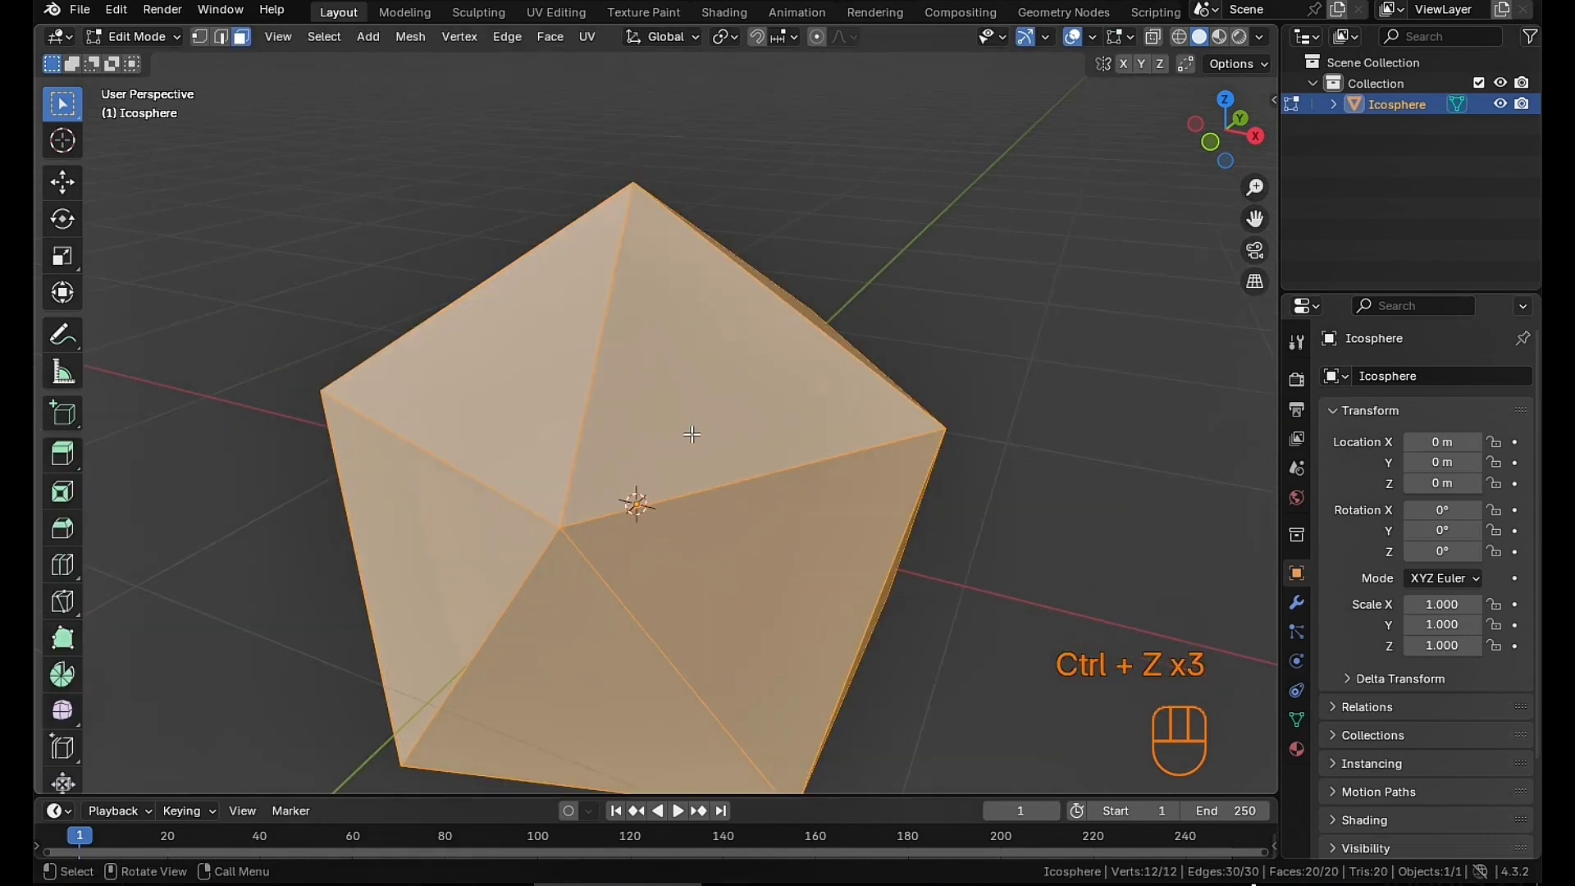
key(ctrl+z)
key(ctrl+z)
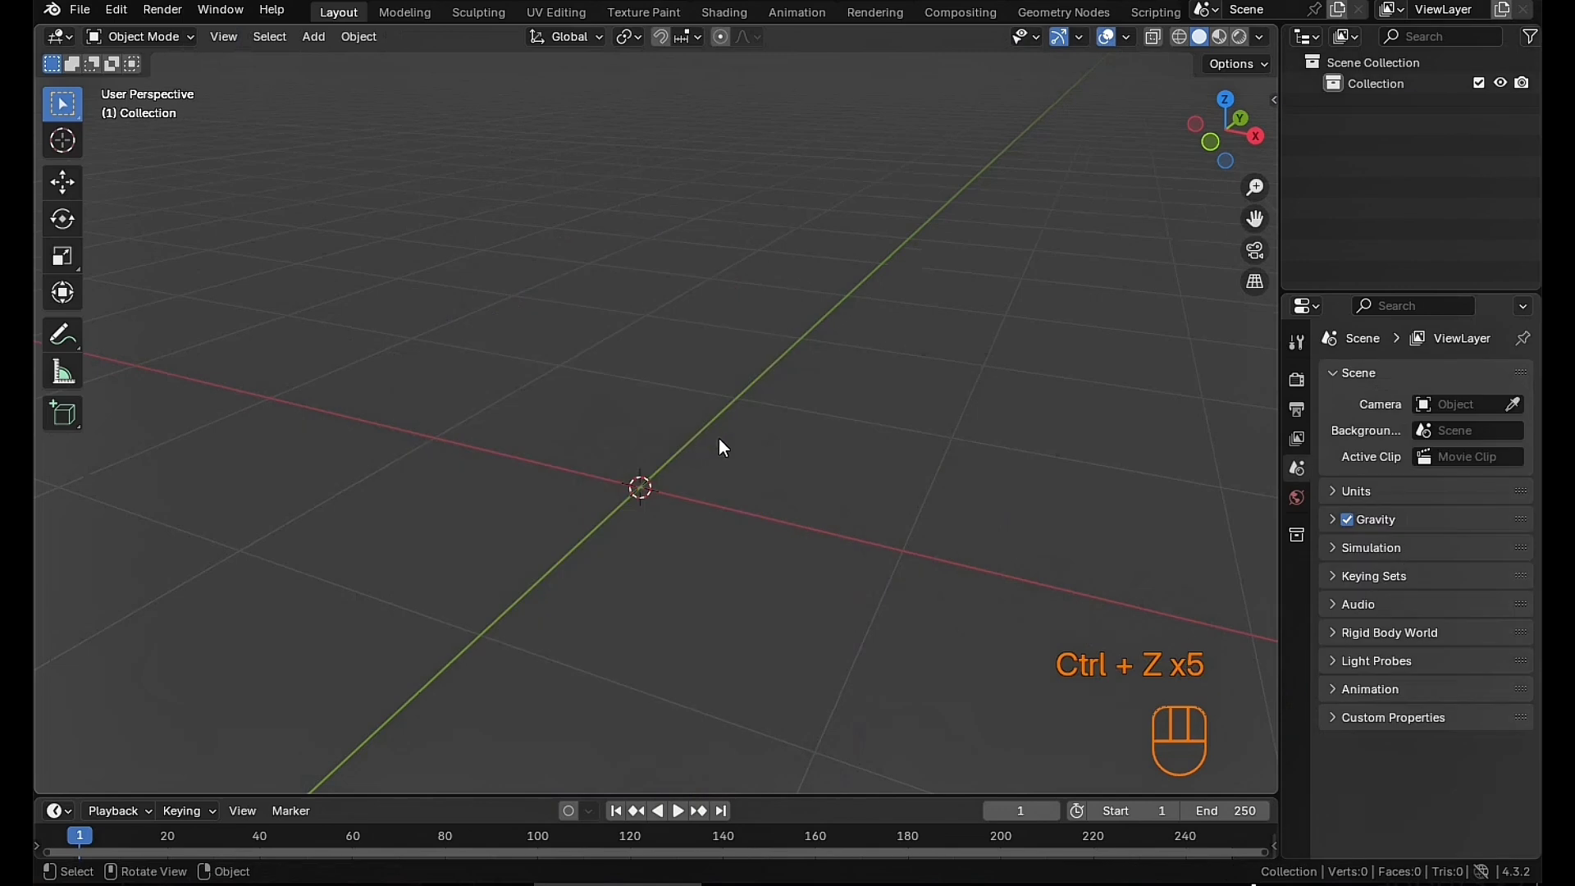
Add a 2 m cube at the origin and enter Edit Mode with edge selection
key(shift+a)
mouse_move(719, 441)
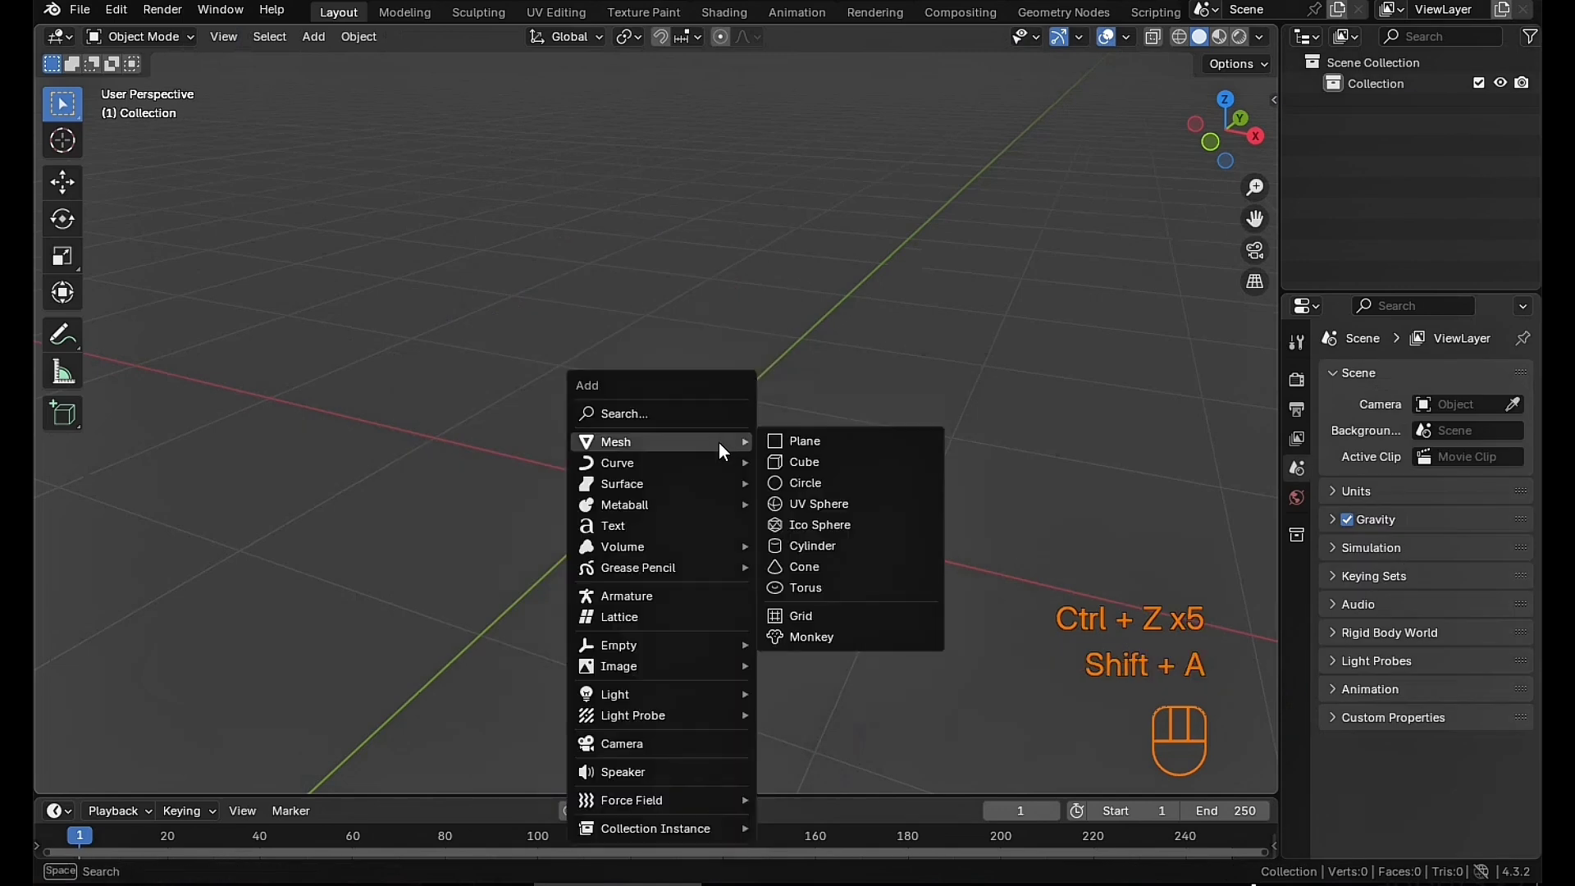
click(844, 460)
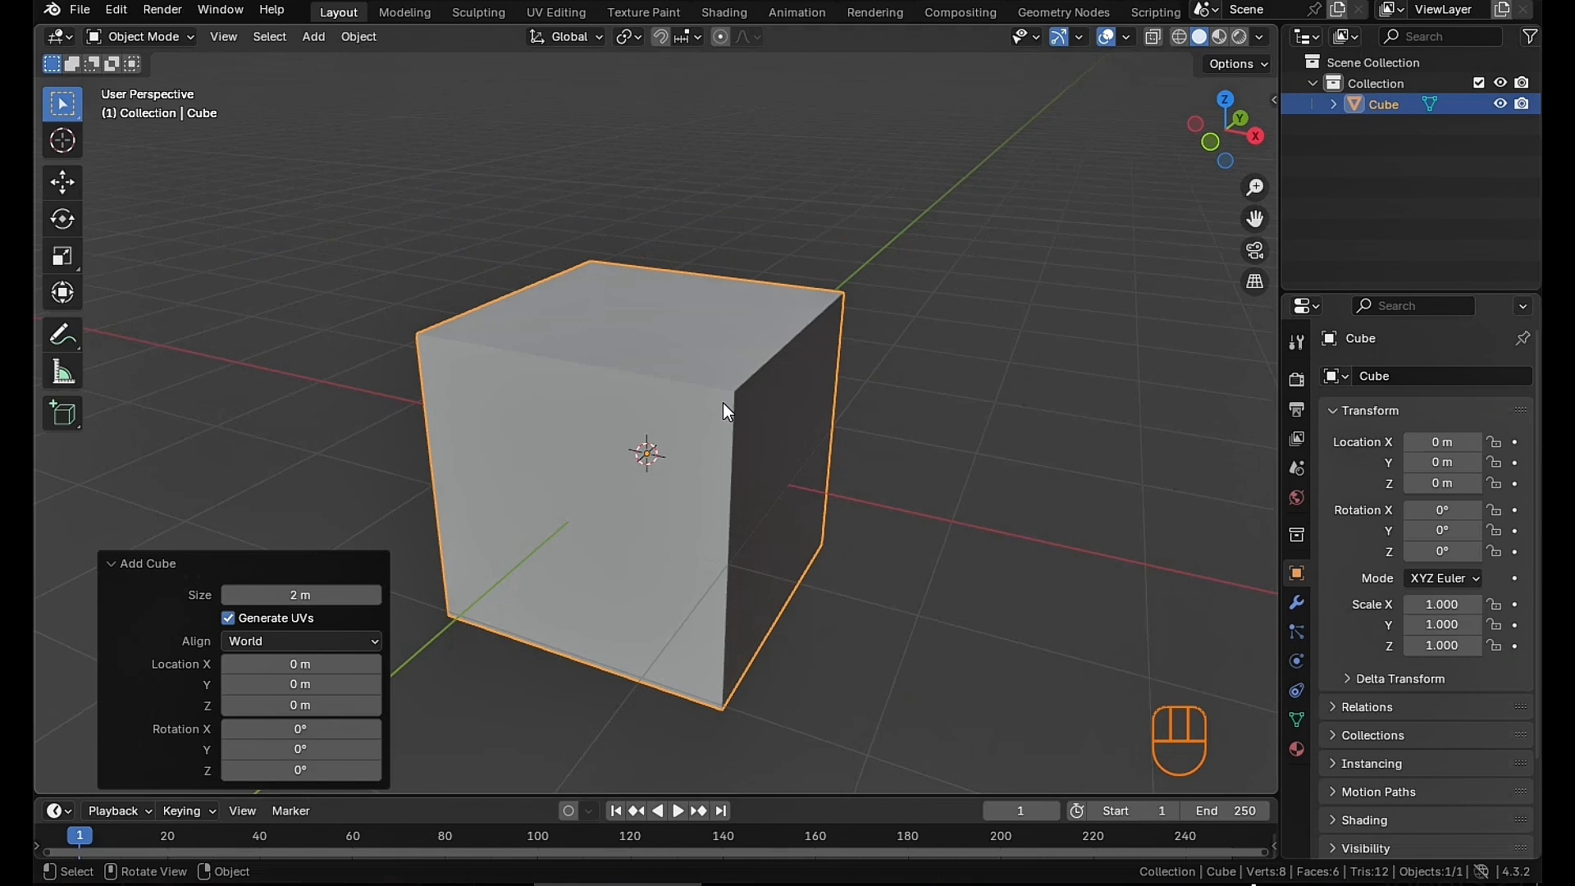
key(Tab)
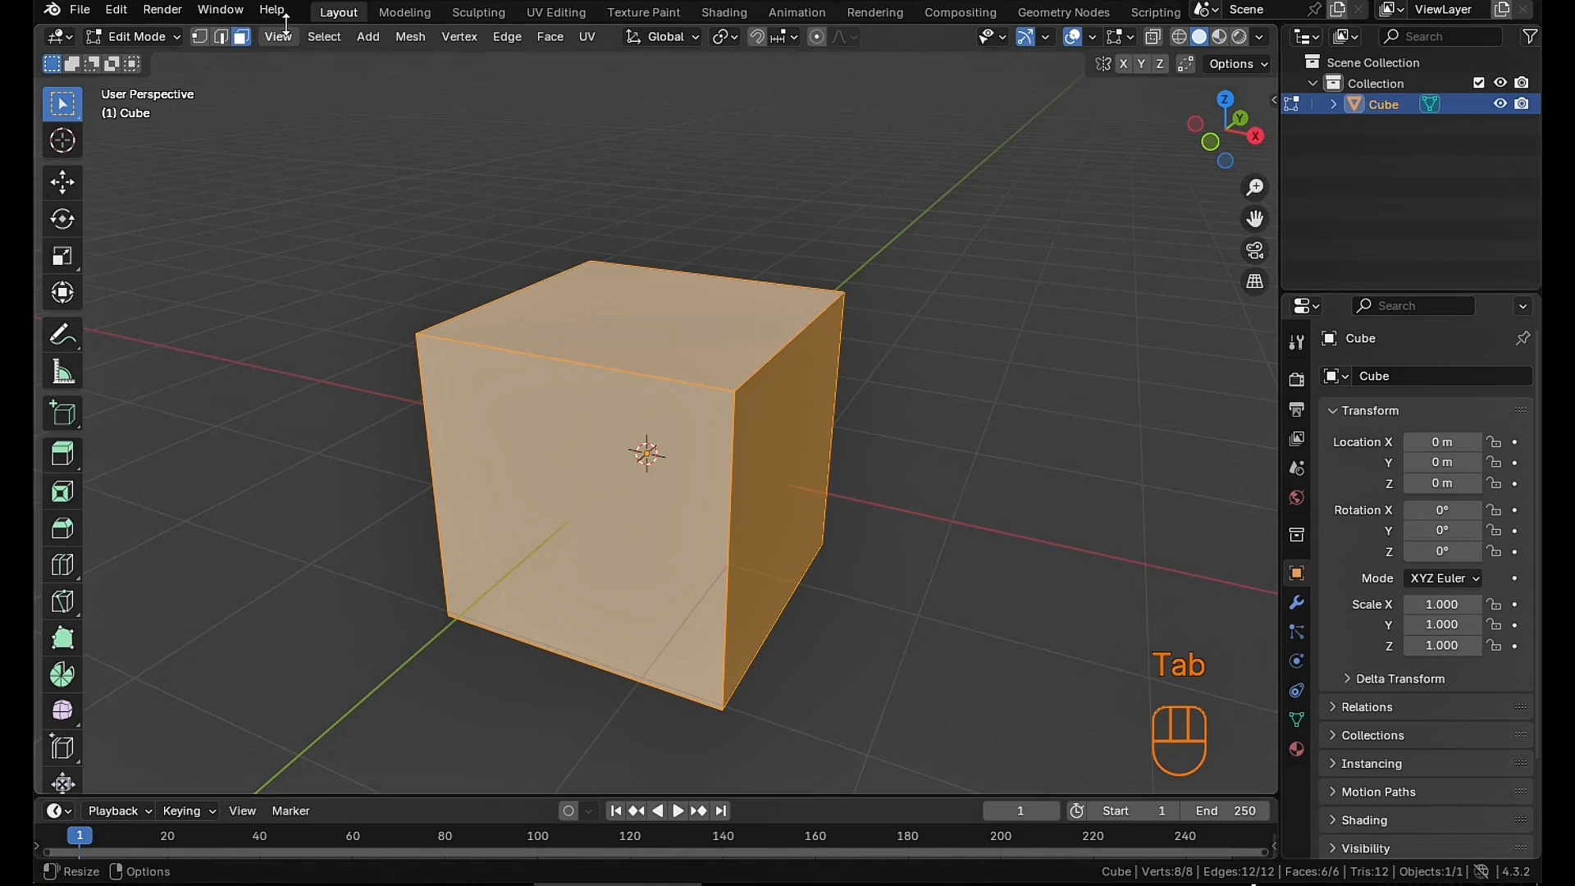
click(220, 36)
In front orthographic view, bevel the cube's upper edge on the positive X side about 1.71 m wide with 13 segments
click(738, 387)
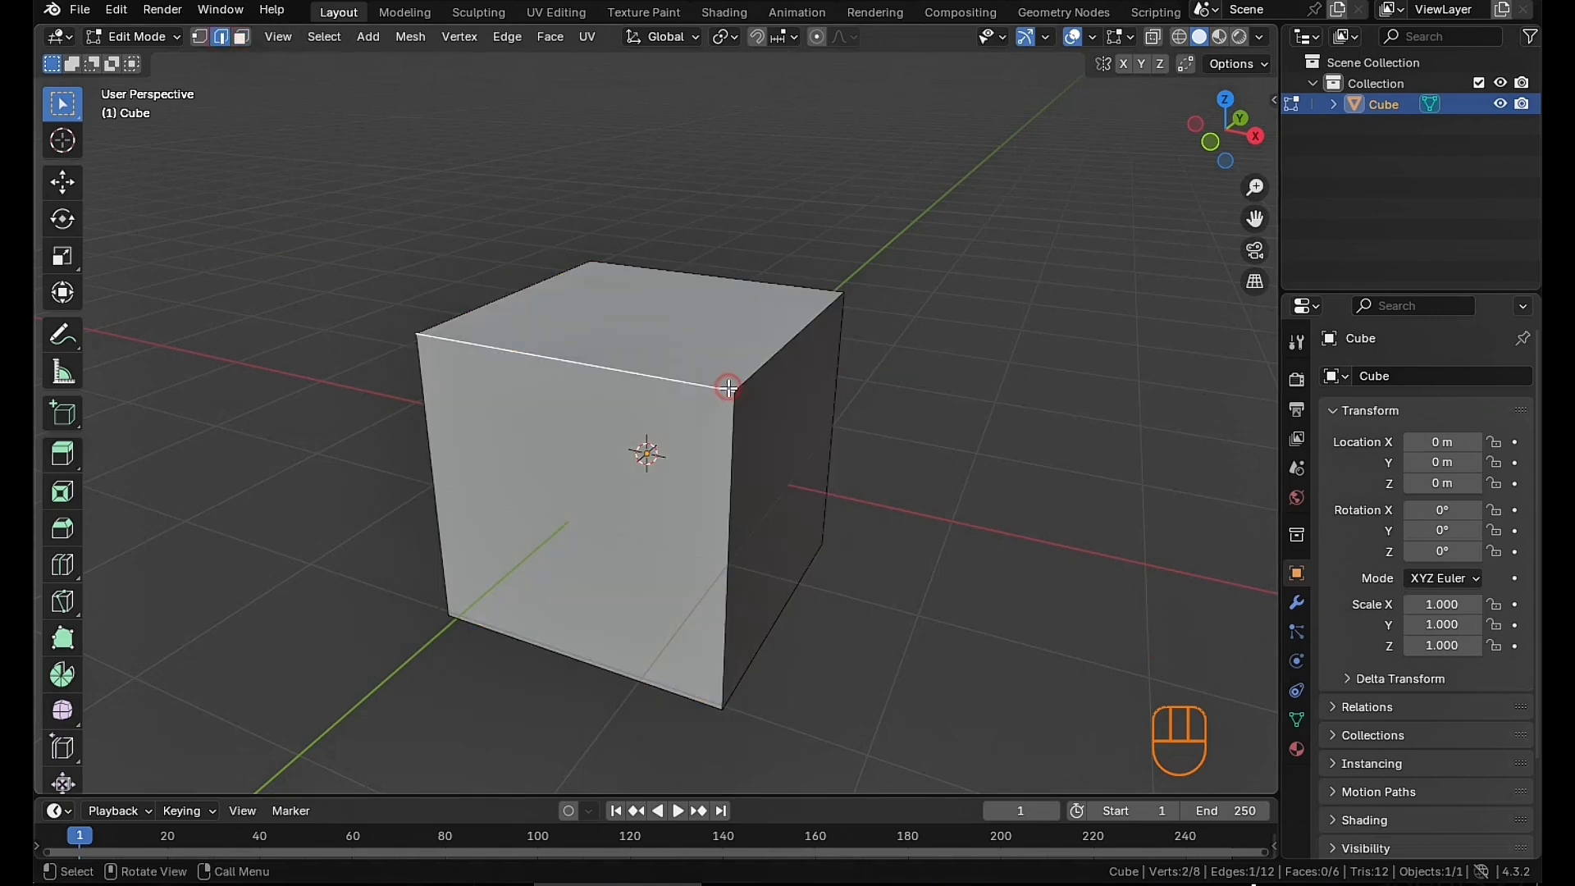
key(KP_1)
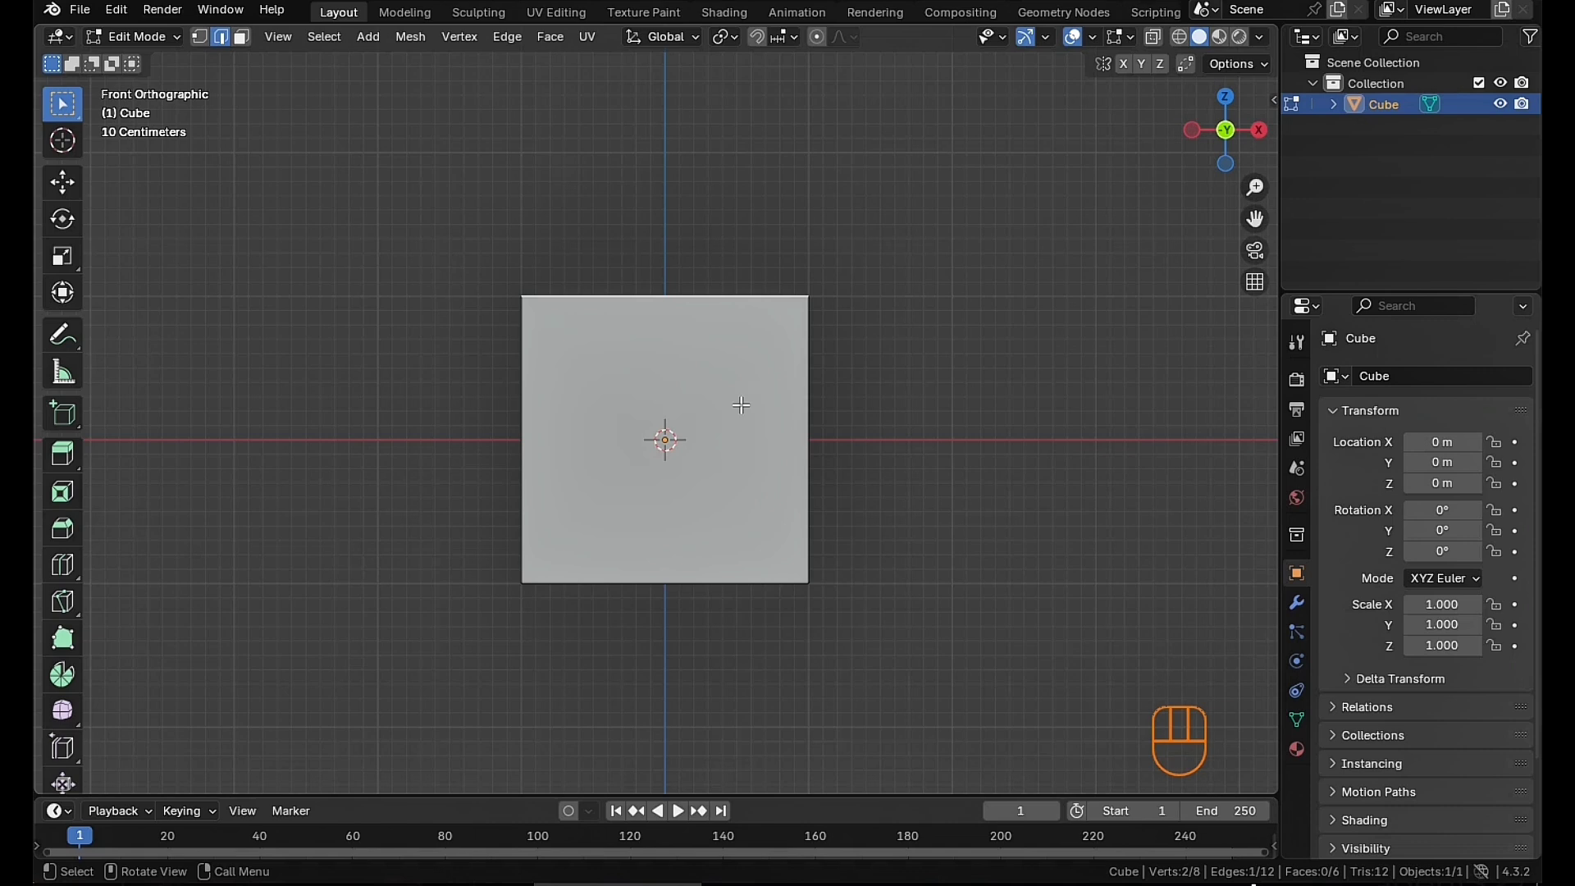
middle_drag(781, 425, 811, 300)
click(818, 313)
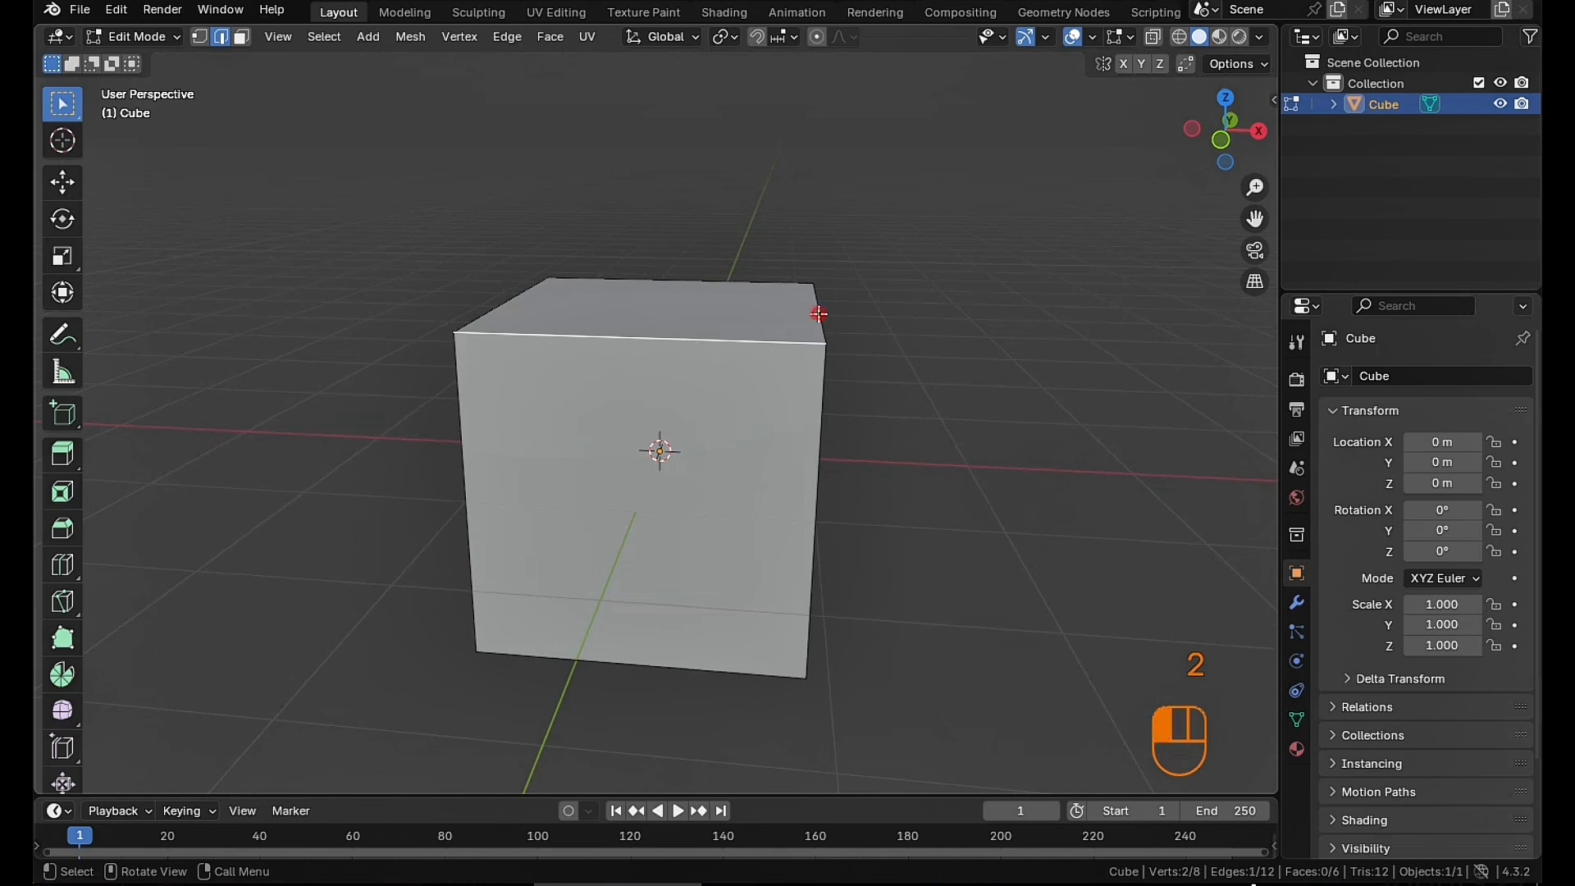
middle_drag(837, 409, 789, 301)
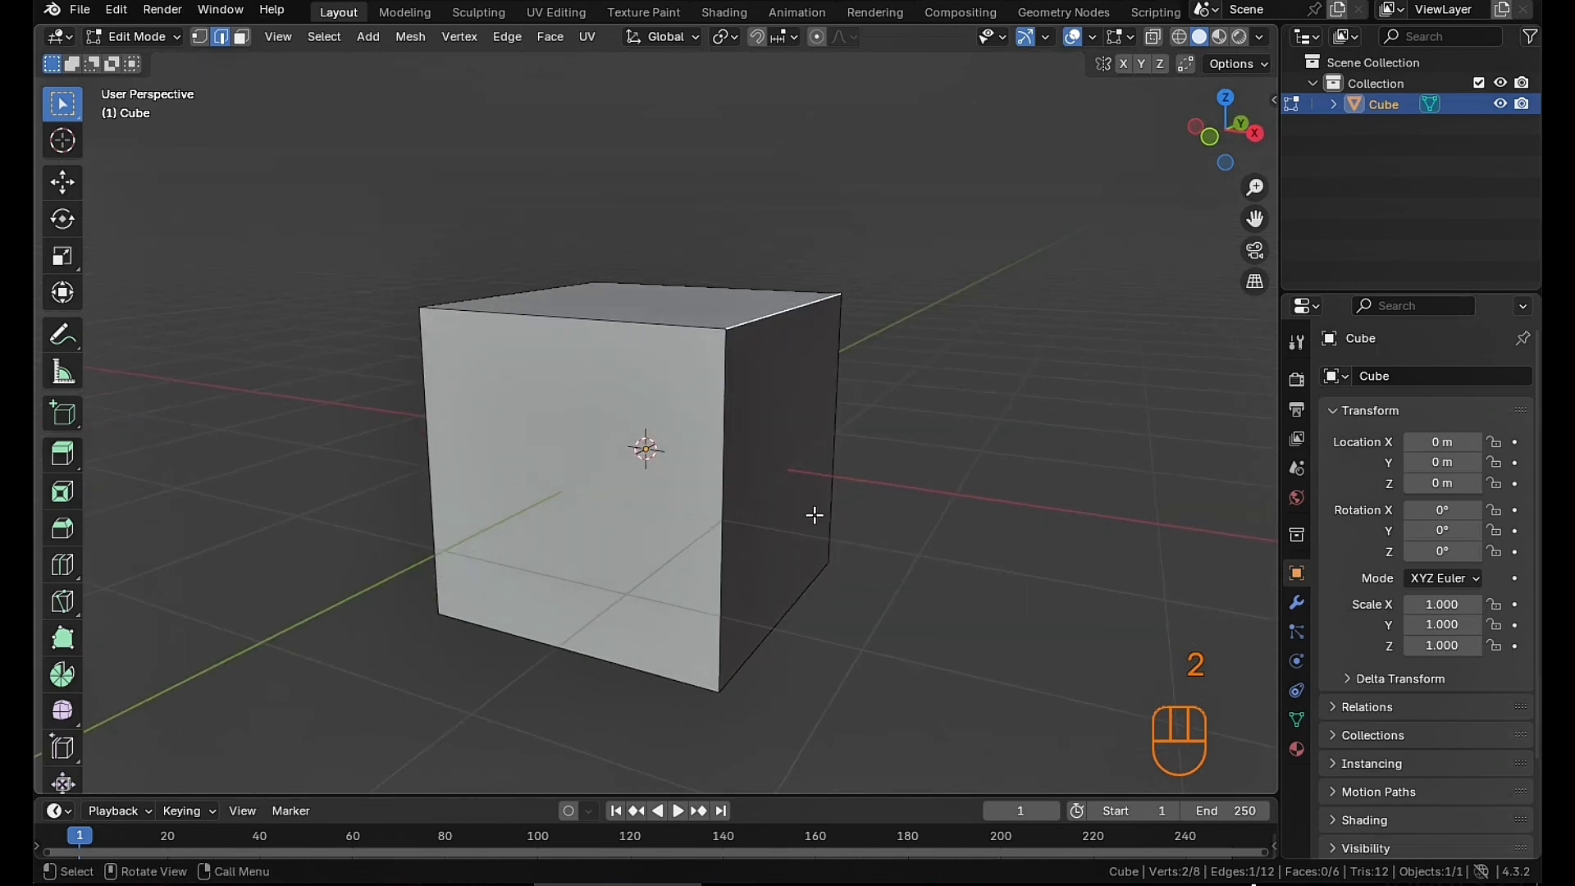
middle_drag(811, 517, 871, 499)
key(KP_1)
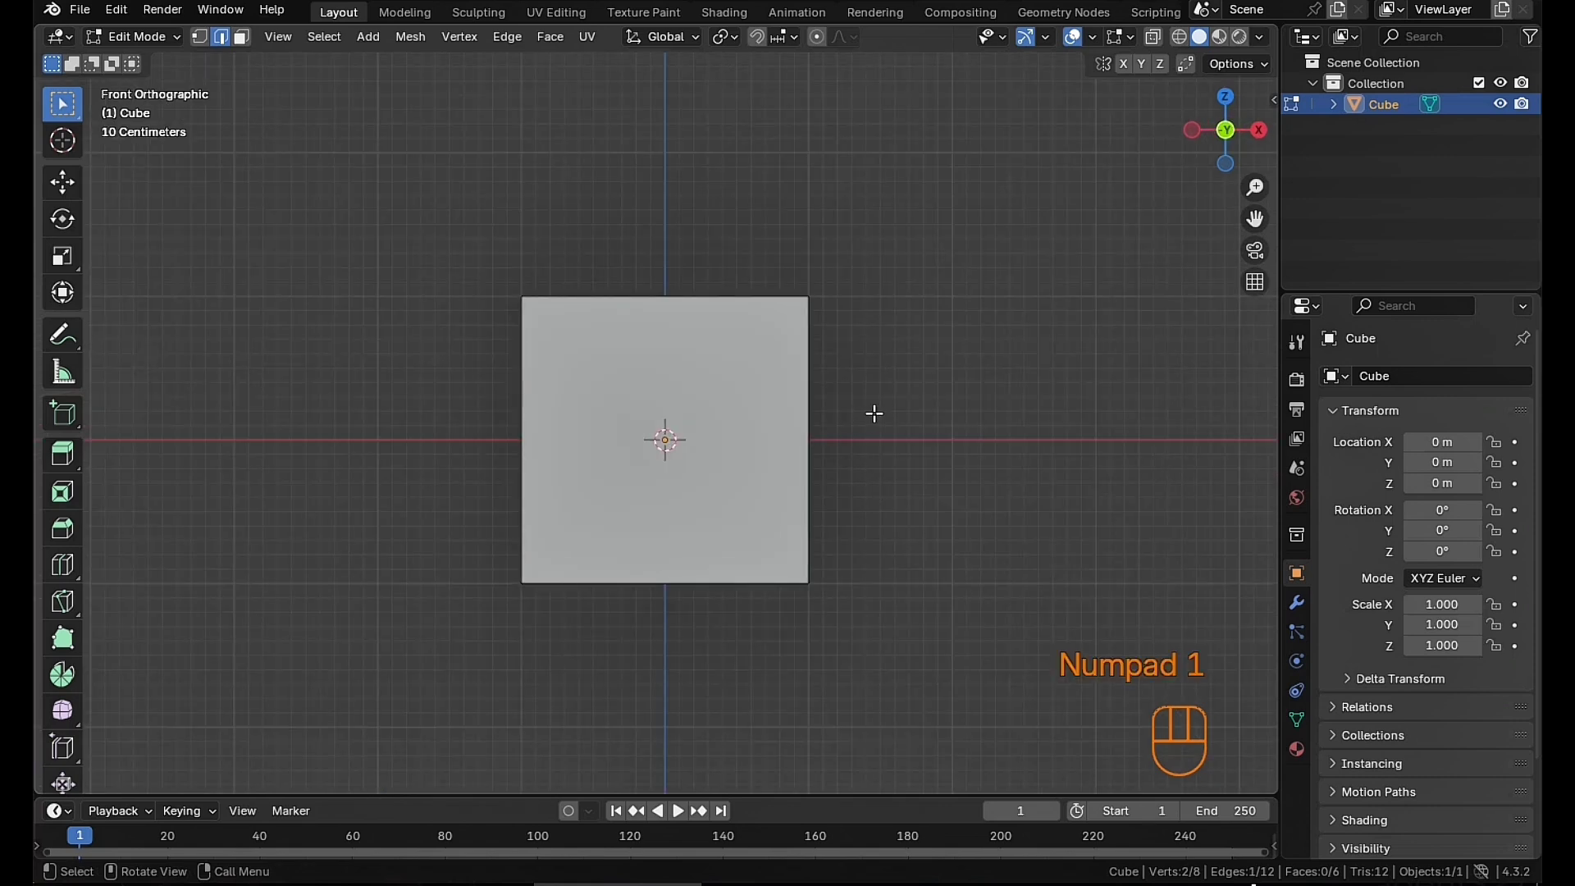
key(ctrl+b)
scroll(900, 457, up, 6)
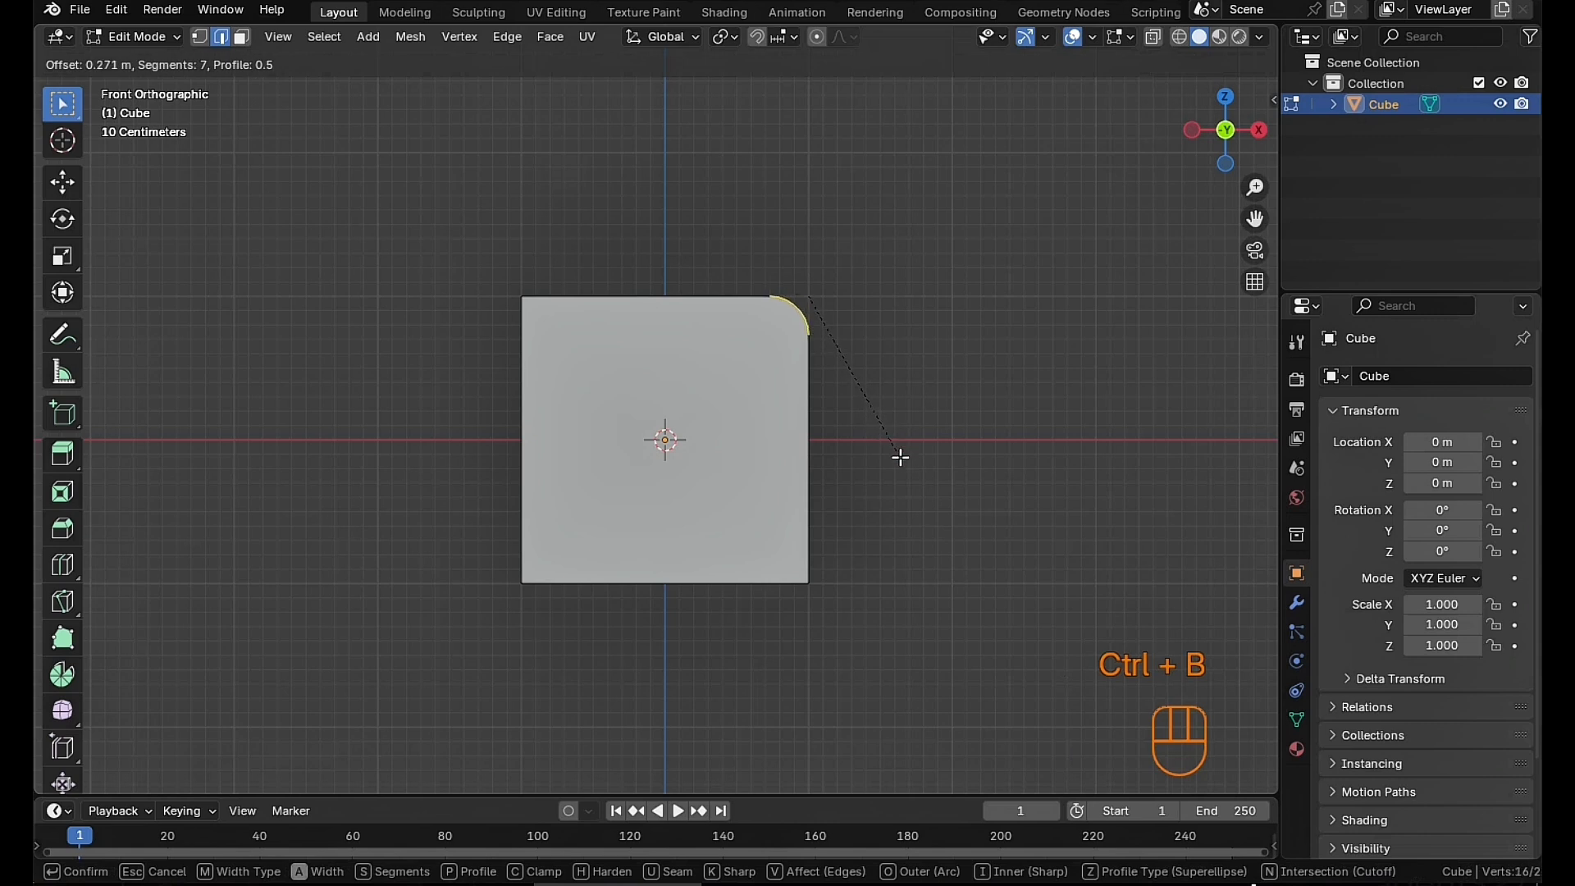
scroll(921, 509, up, 4)
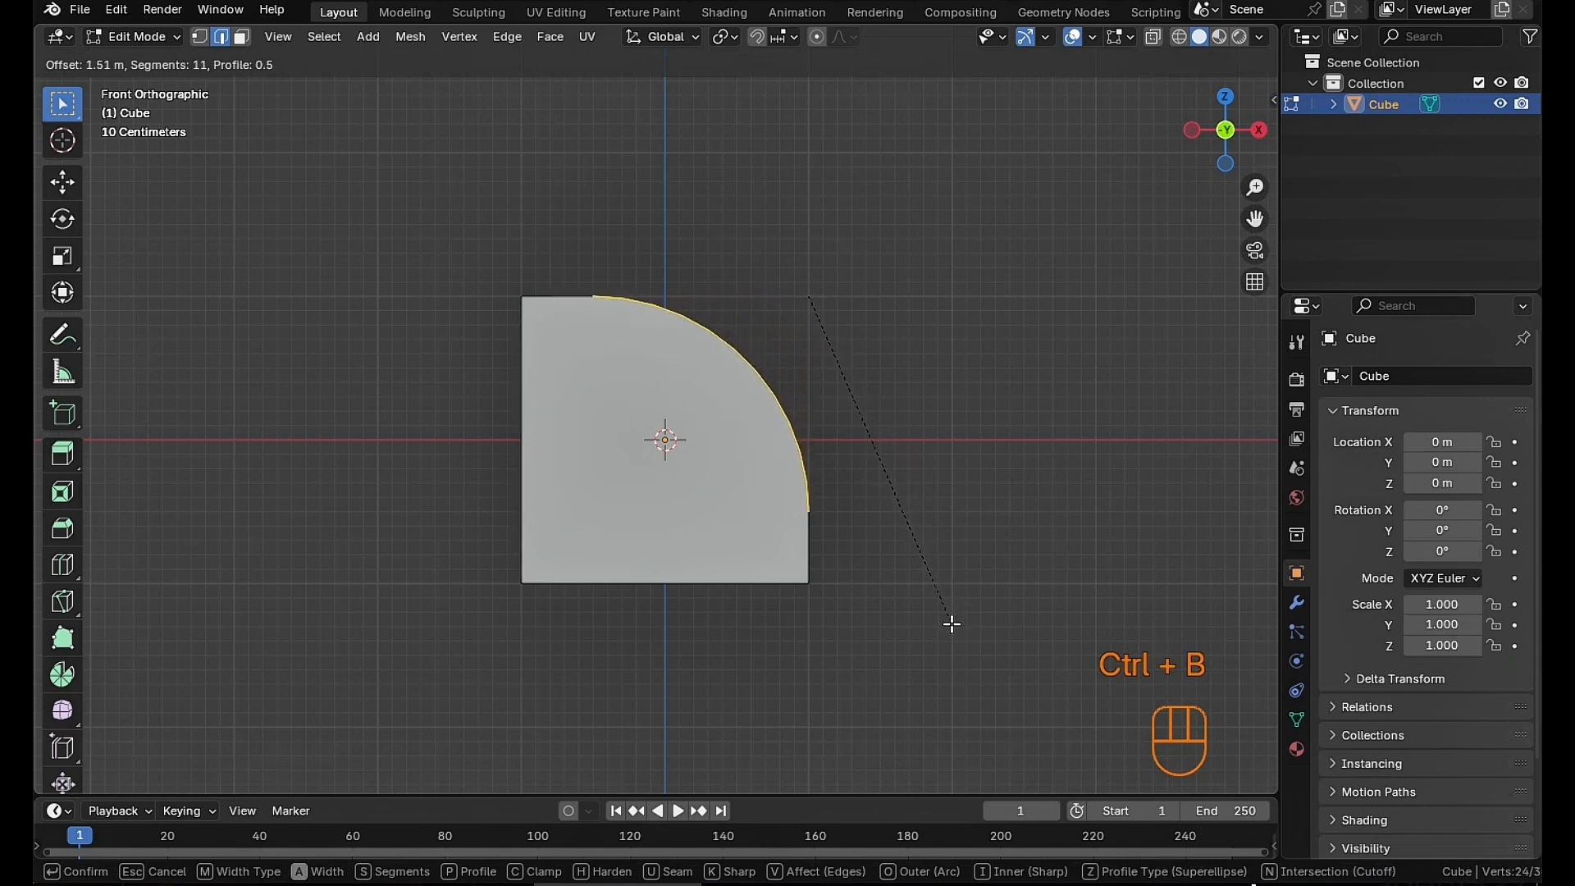
scroll(952, 638, up, 1)
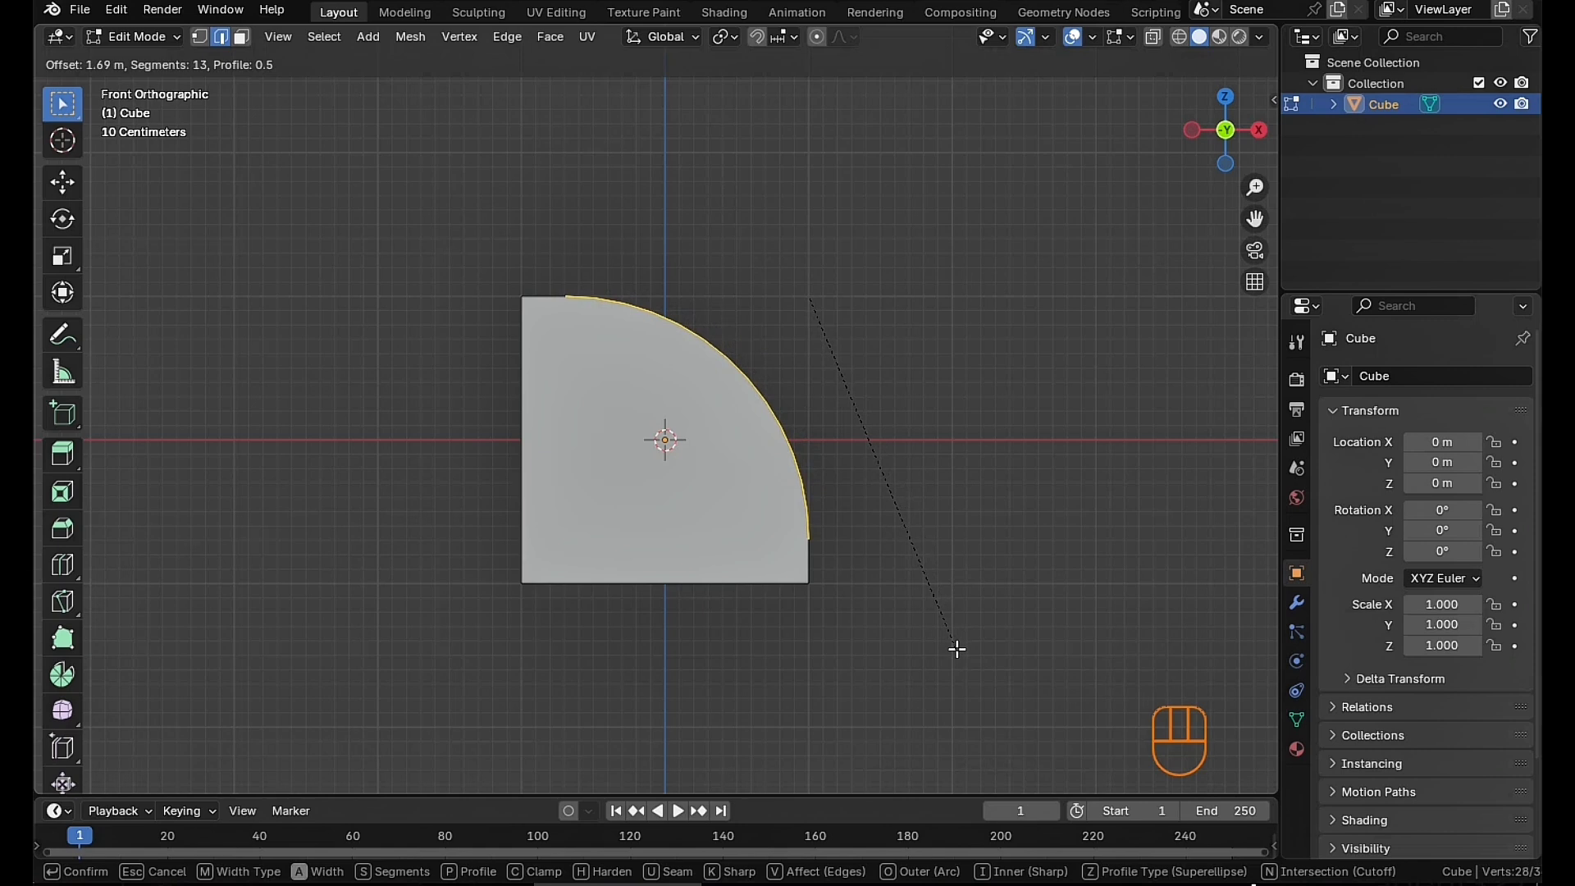
click(958, 650)
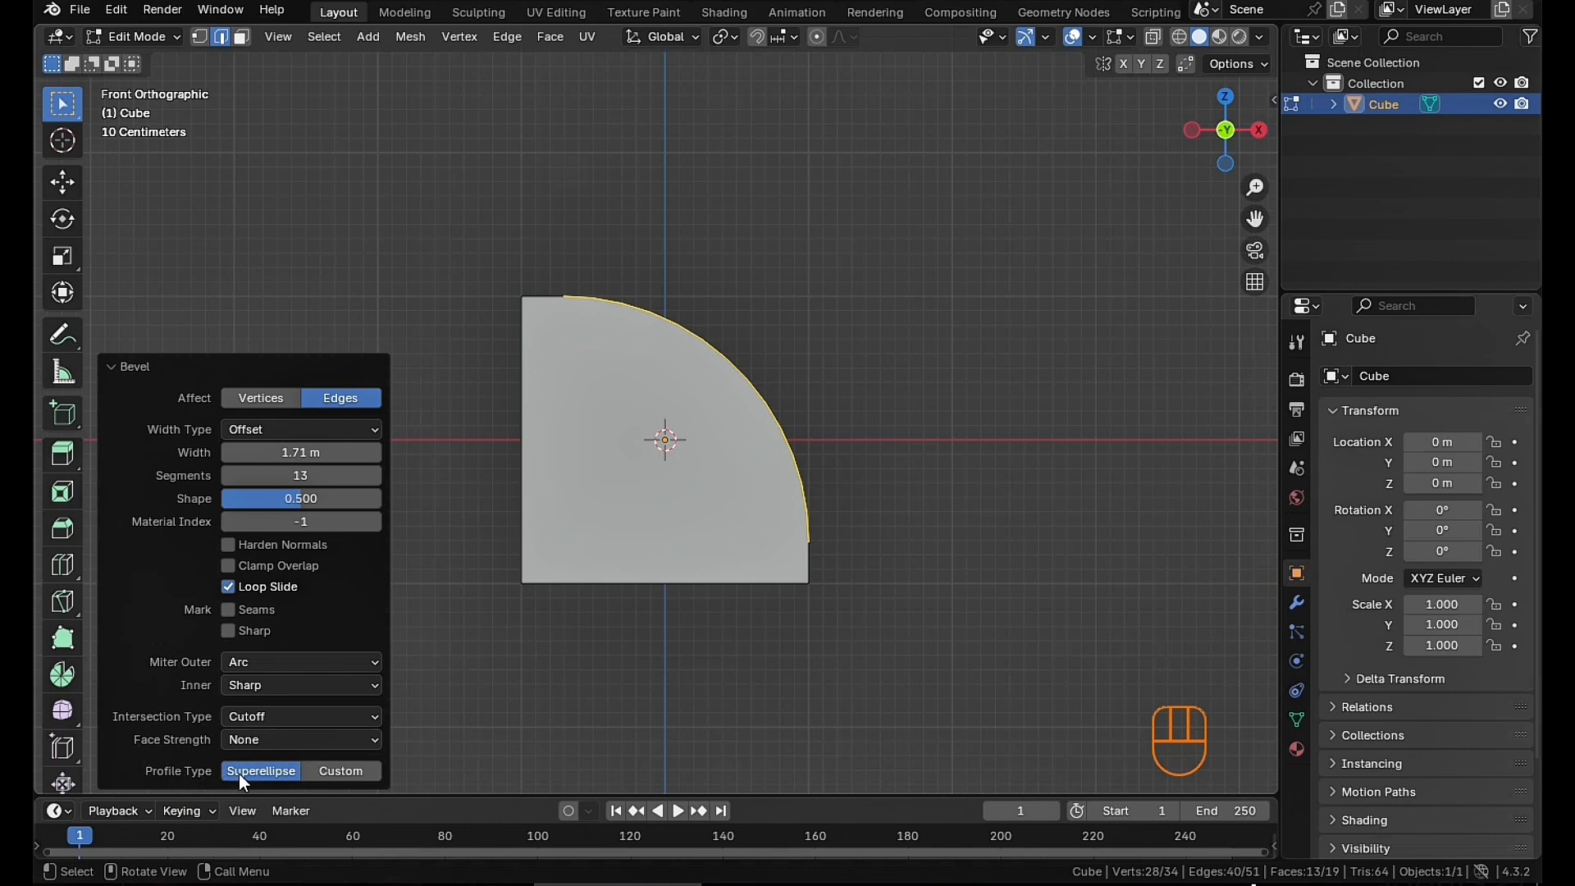
Switch the bevel's profile type to Custom, apply the Support Loops preset, and examine the rounded edge
click(336, 770)
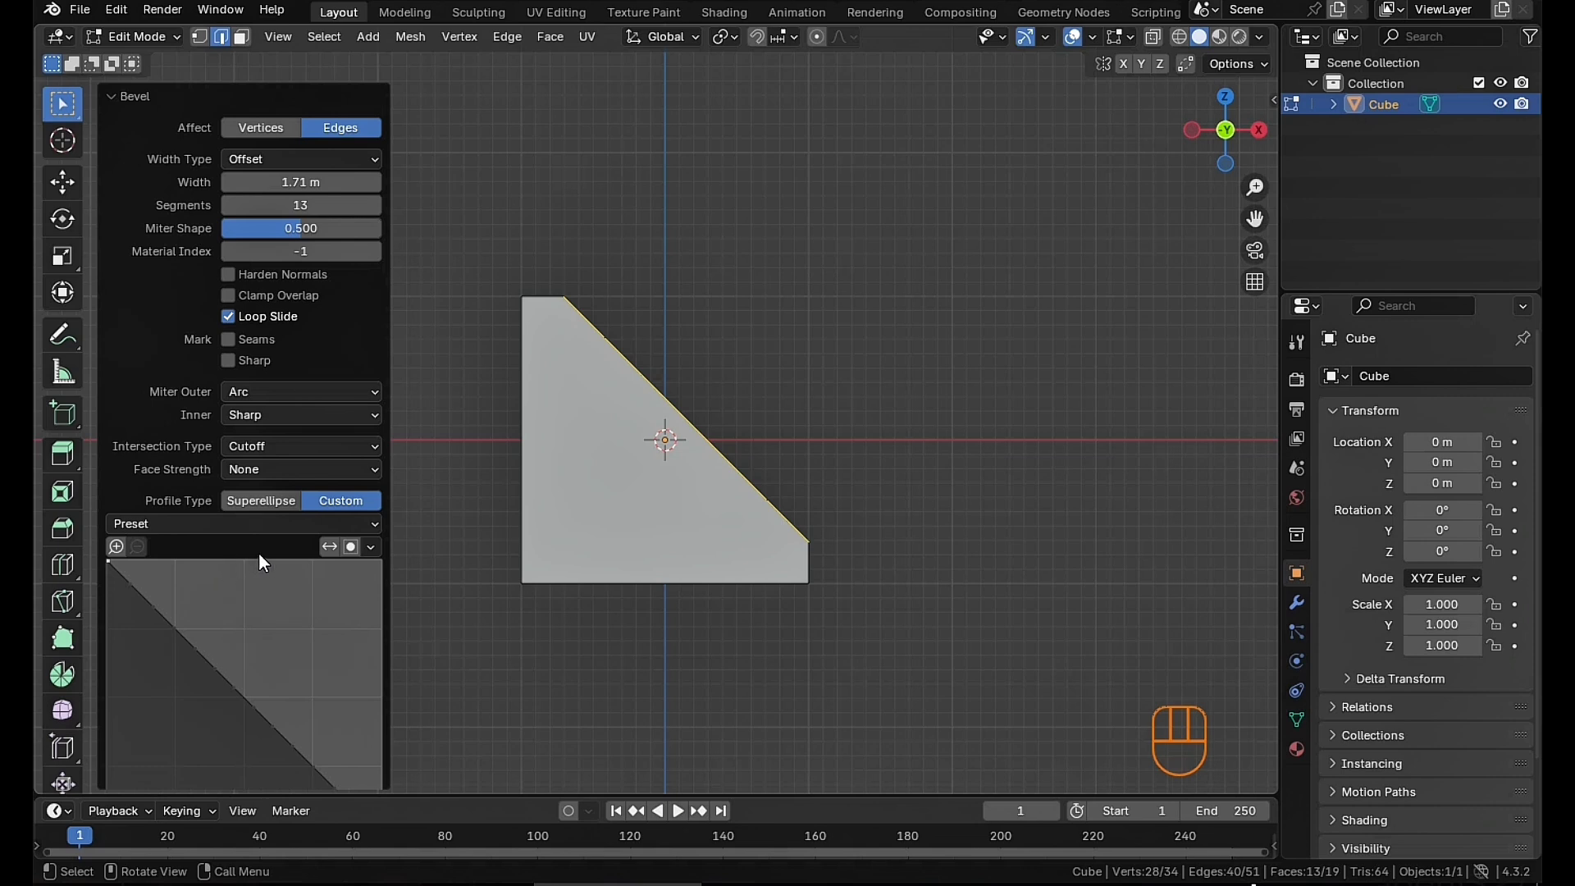
click(248, 529)
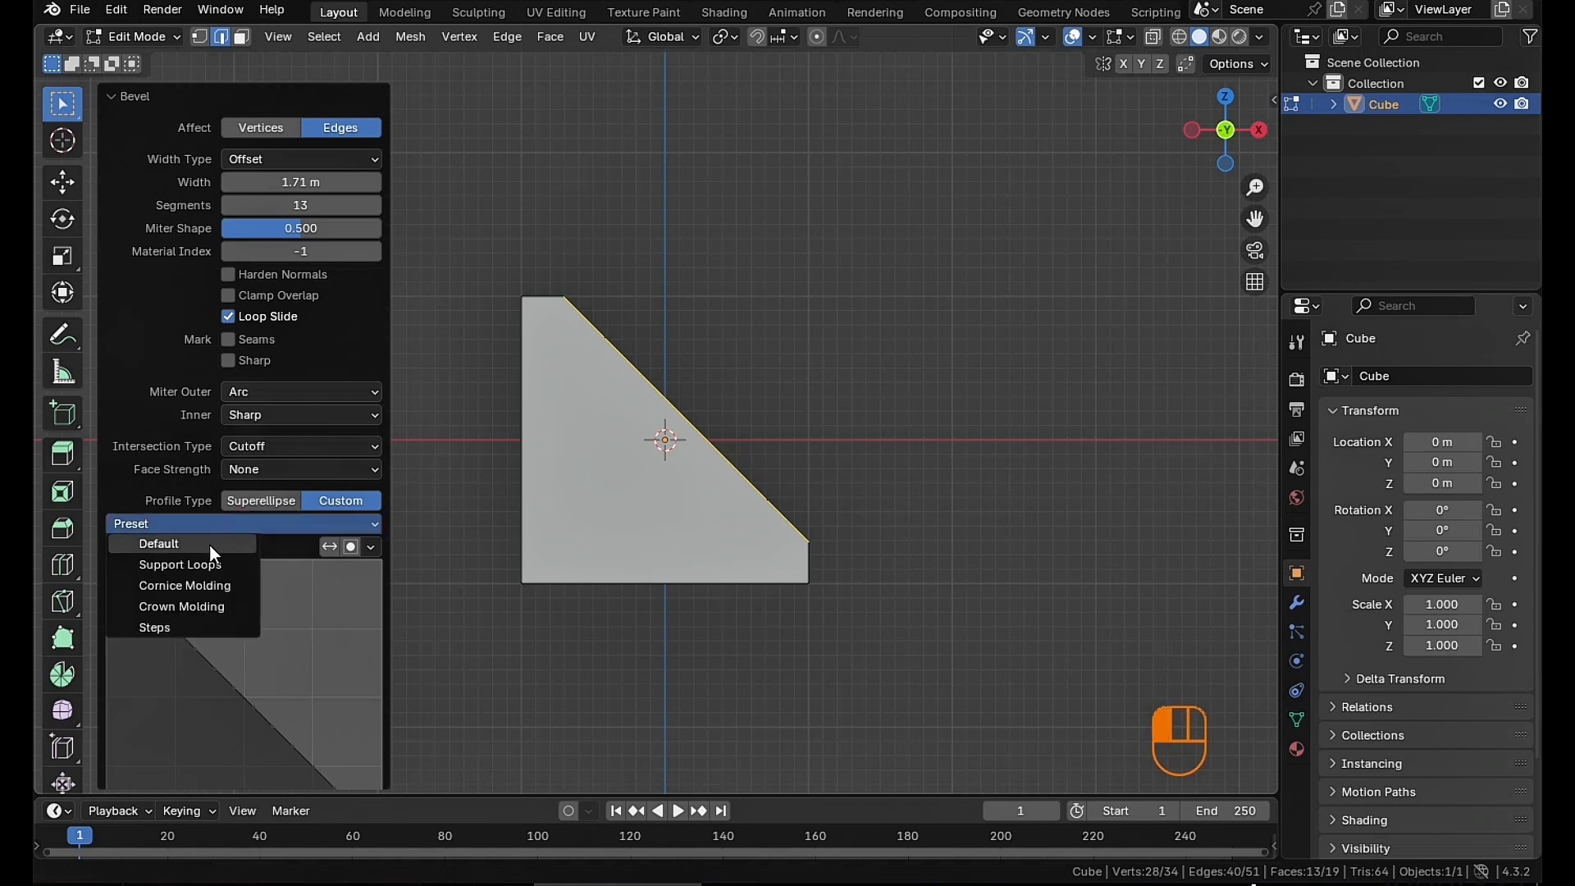
click(200, 564)
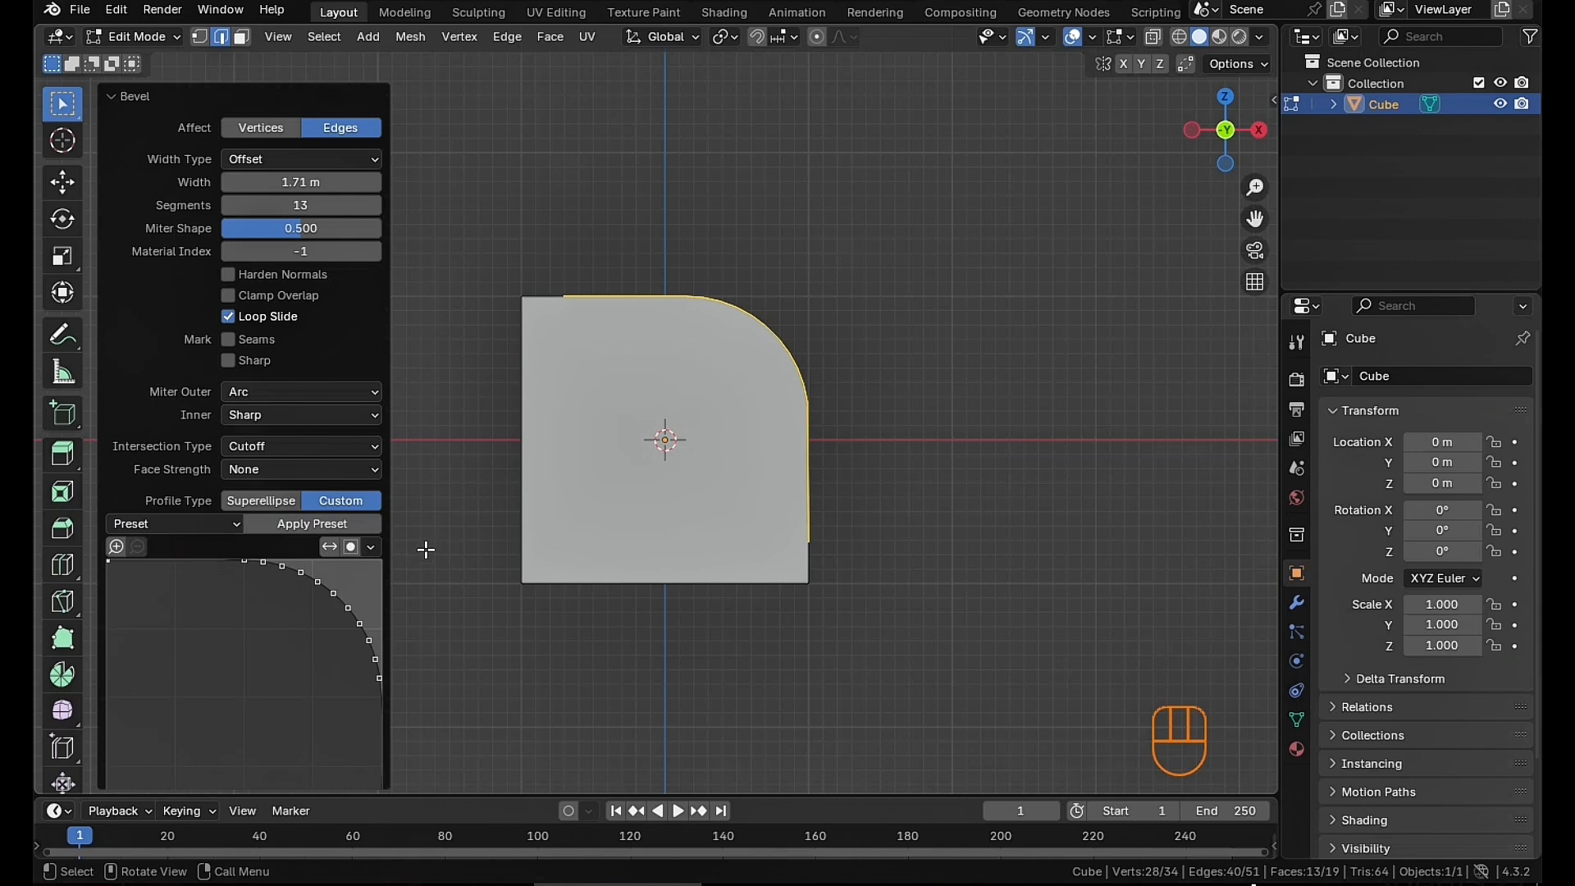
middle_drag(826, 363, 796, 373)
scroll(700, 400, up, 2)
scroll(853, 316, down, 3)
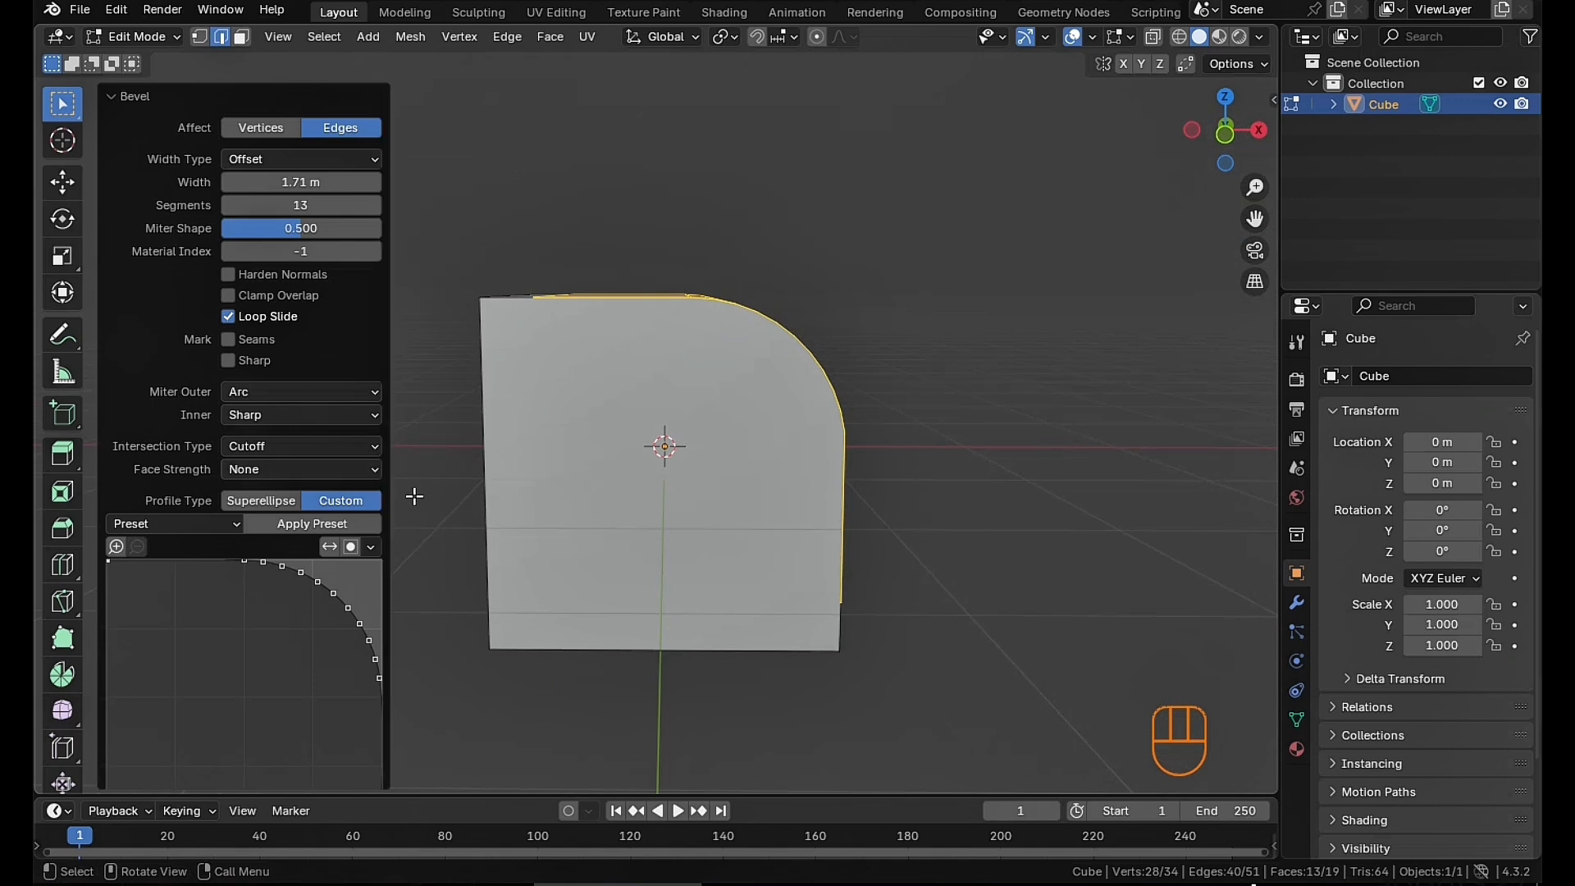
middle_drag(873, 374, 866, 377)
Apply the Cornice Molding preset to the bevel's custom profile and examine the molding from several sides
click(236, 523)
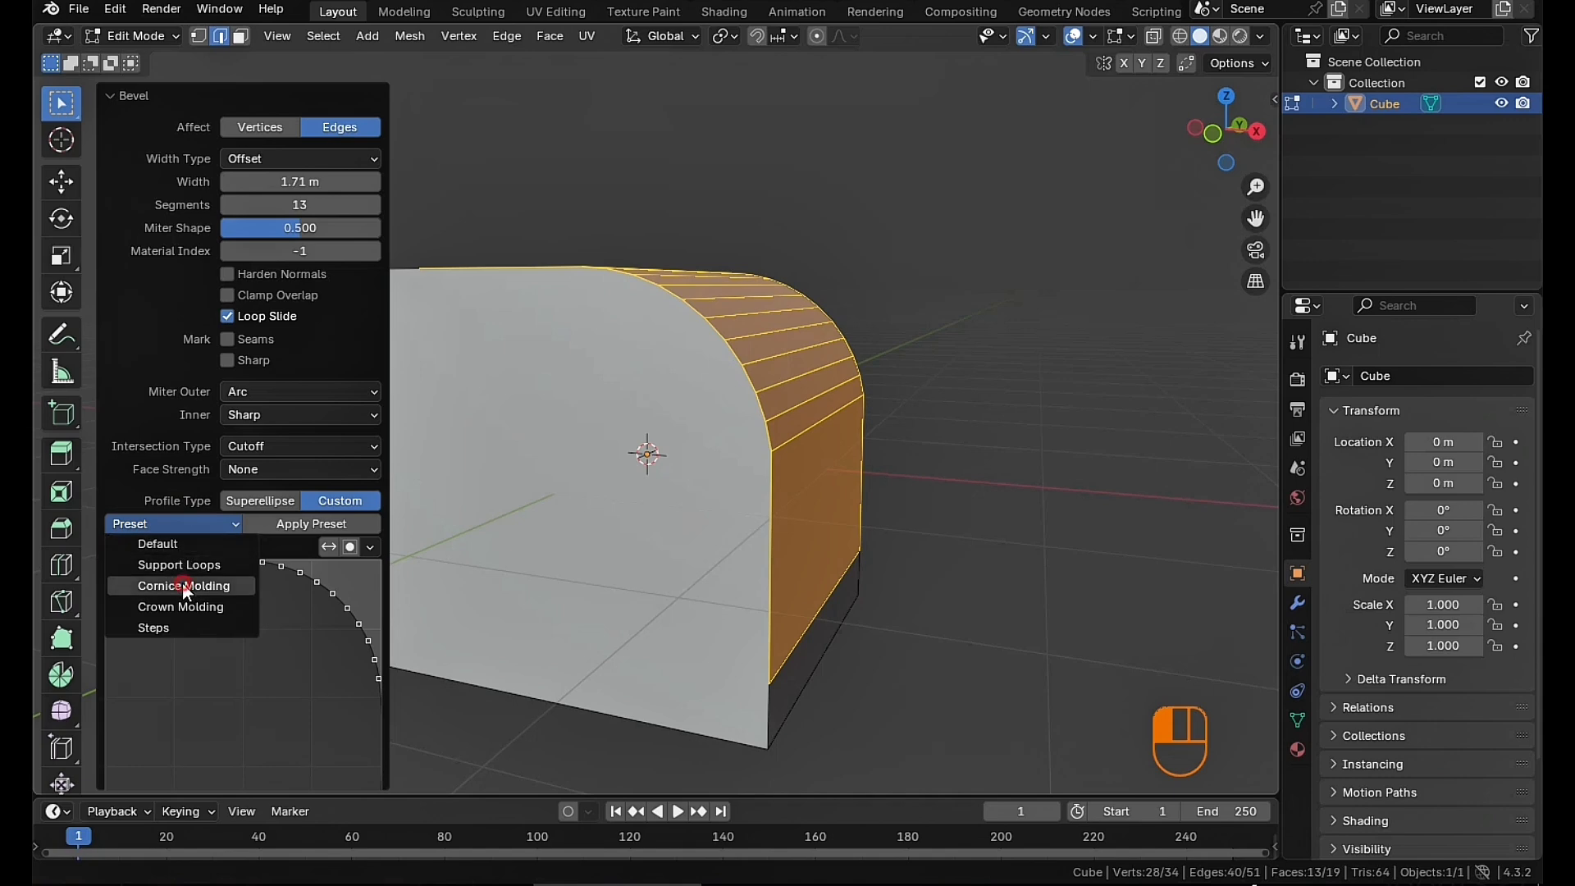
click(182, 584)
middle_drag(648, 505, 752, 433)
scroll(754, 432, up, 5)
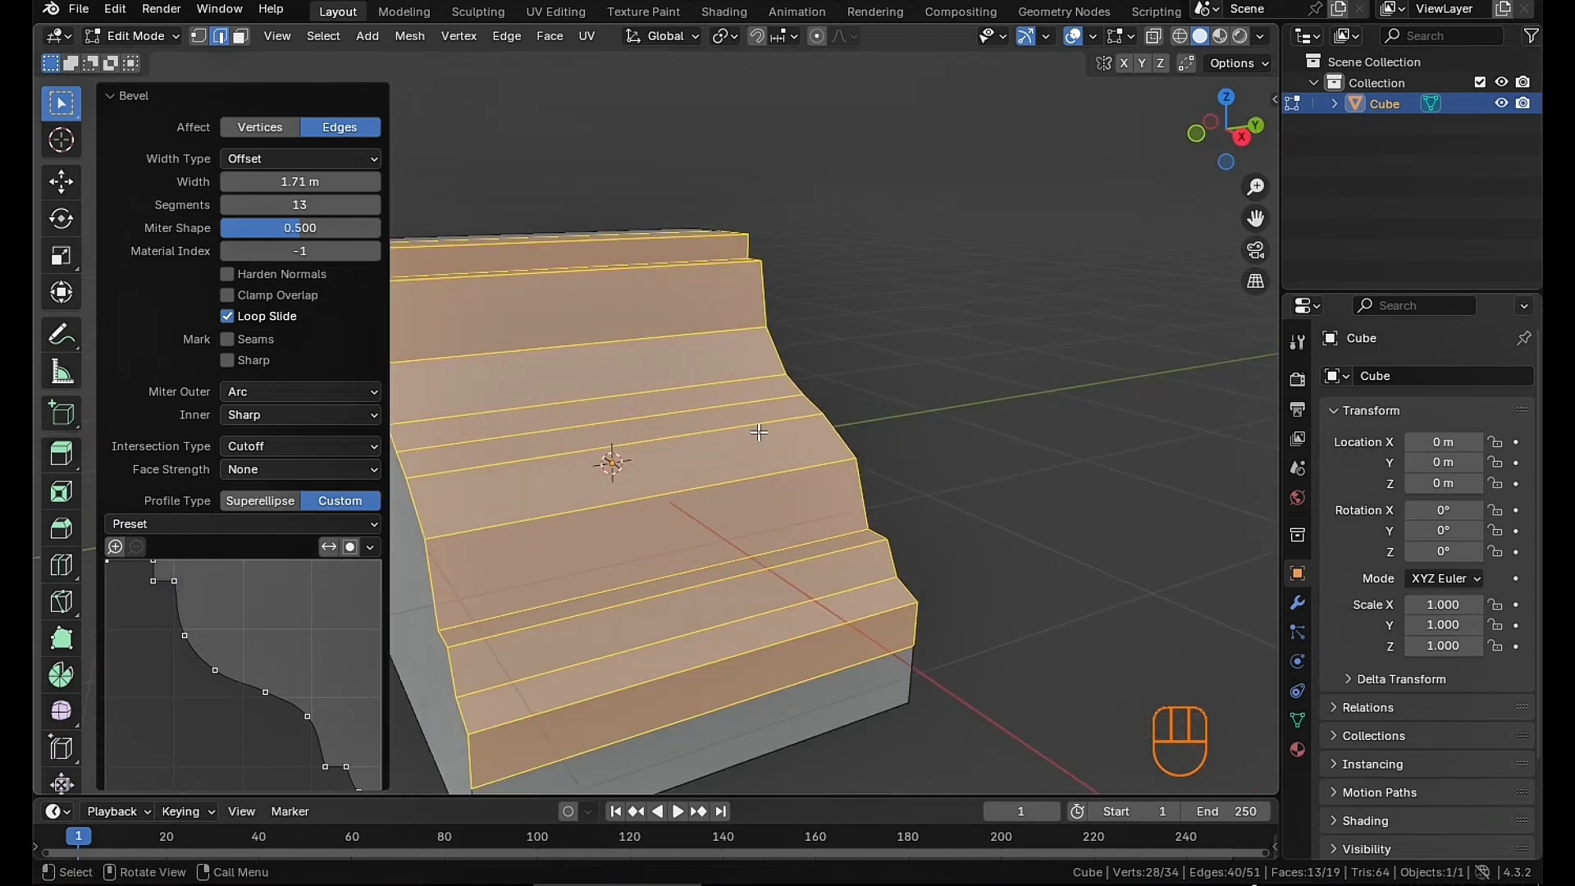
middle_drag(895, 457, 682, 460)
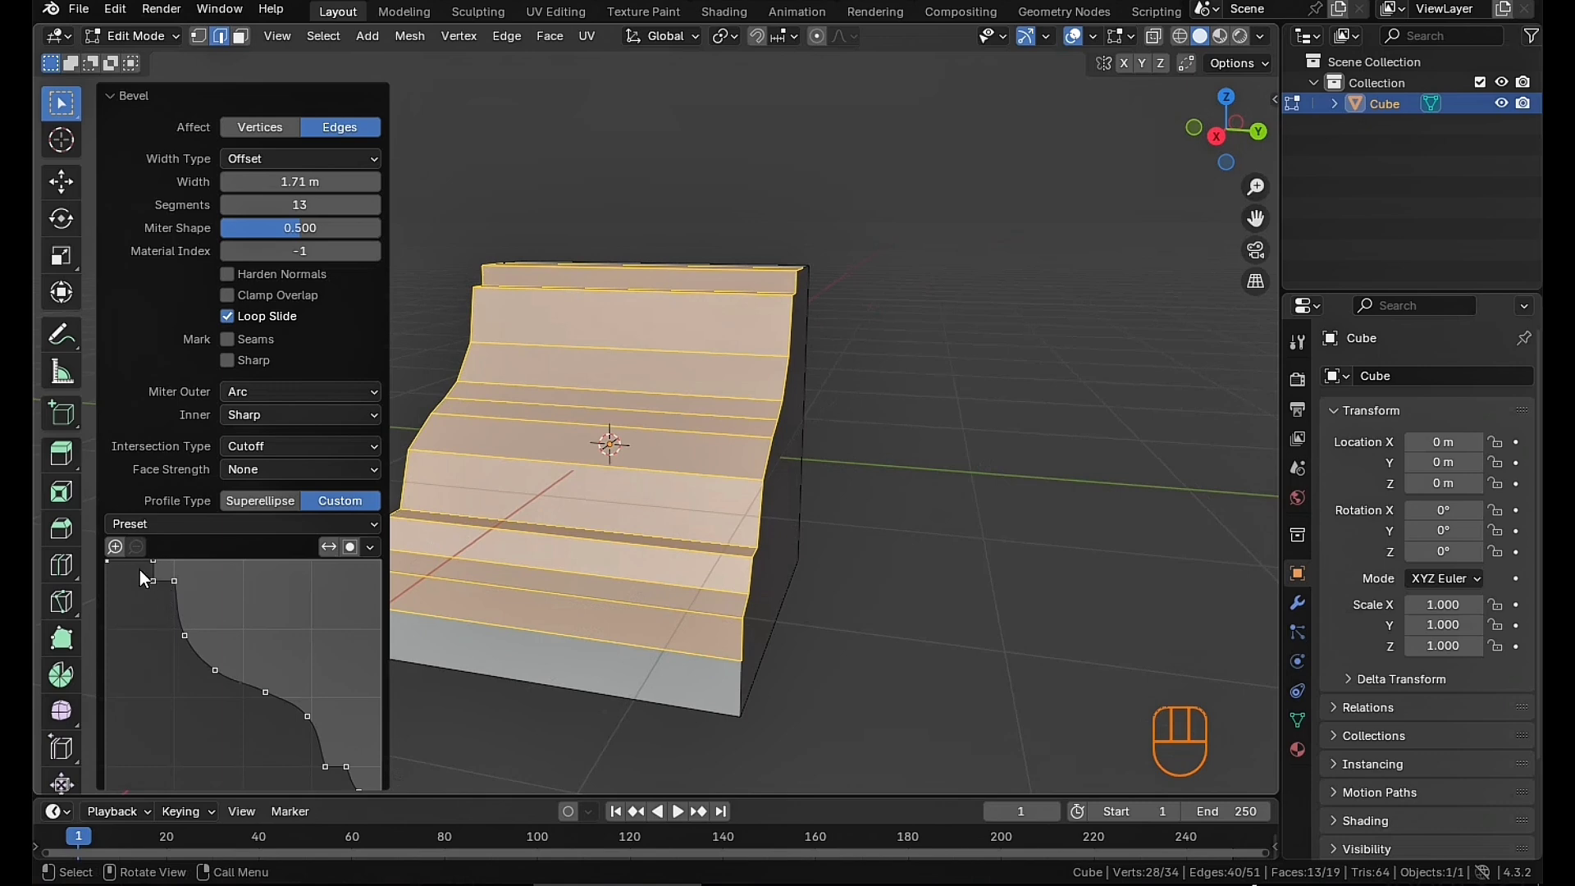
middle_drag(815, 530, 751, 493)
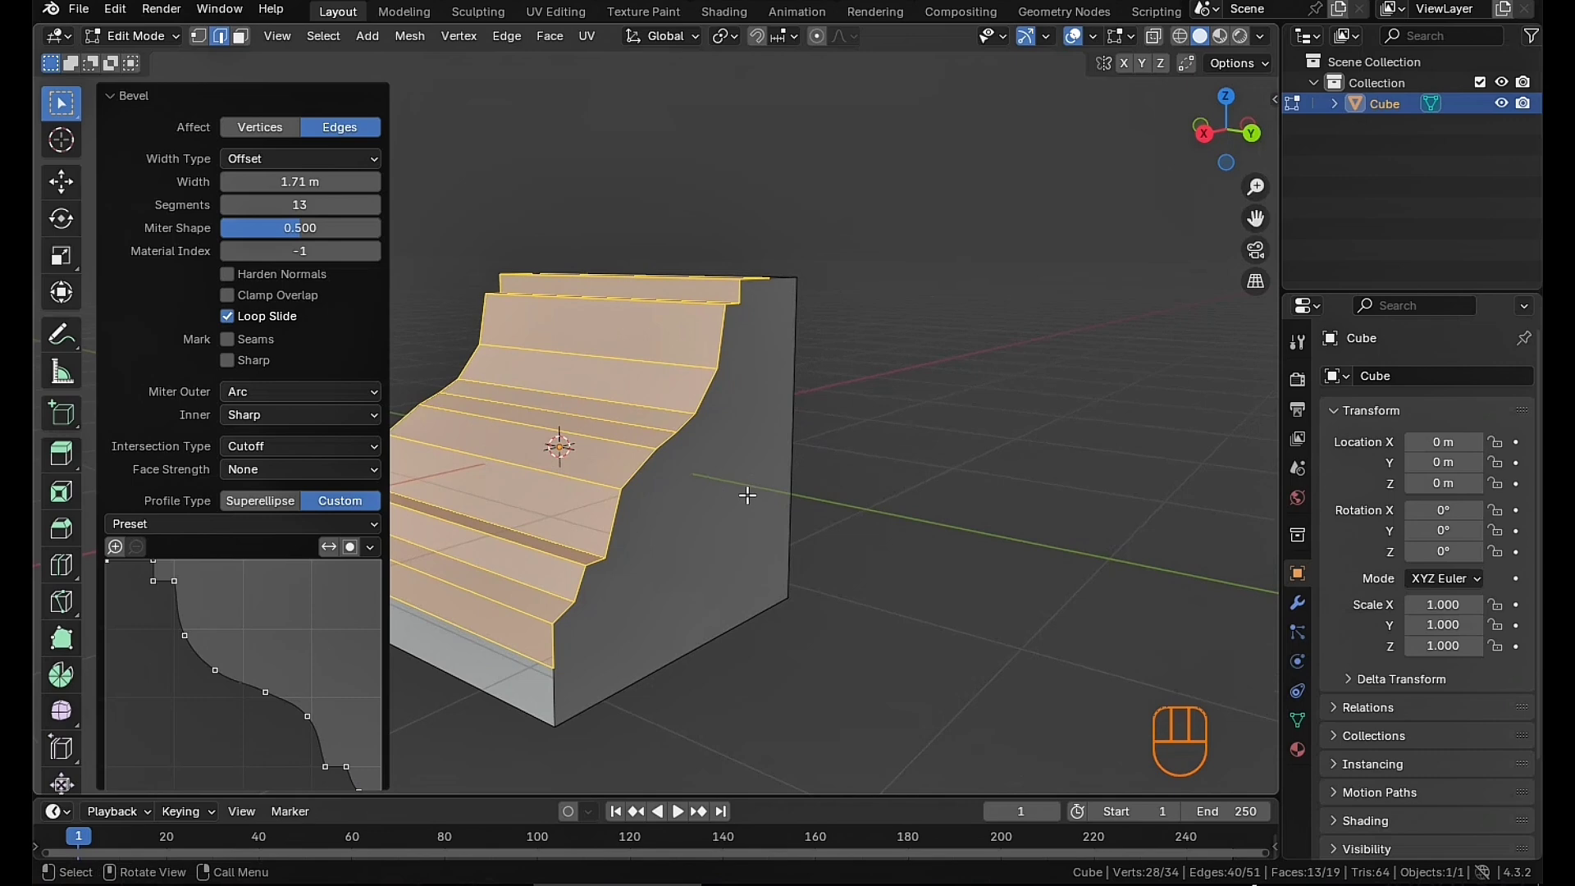
Stretch the molding into a long strip by moving its positive-Y end face far along the Y axis
key(3)
scroll(738, 492, down, 2)
click(744, 520)
scroll(745, 520, down, 2)
scroll(748, 517, up, 3)
scroll(810, 515, down, 4)
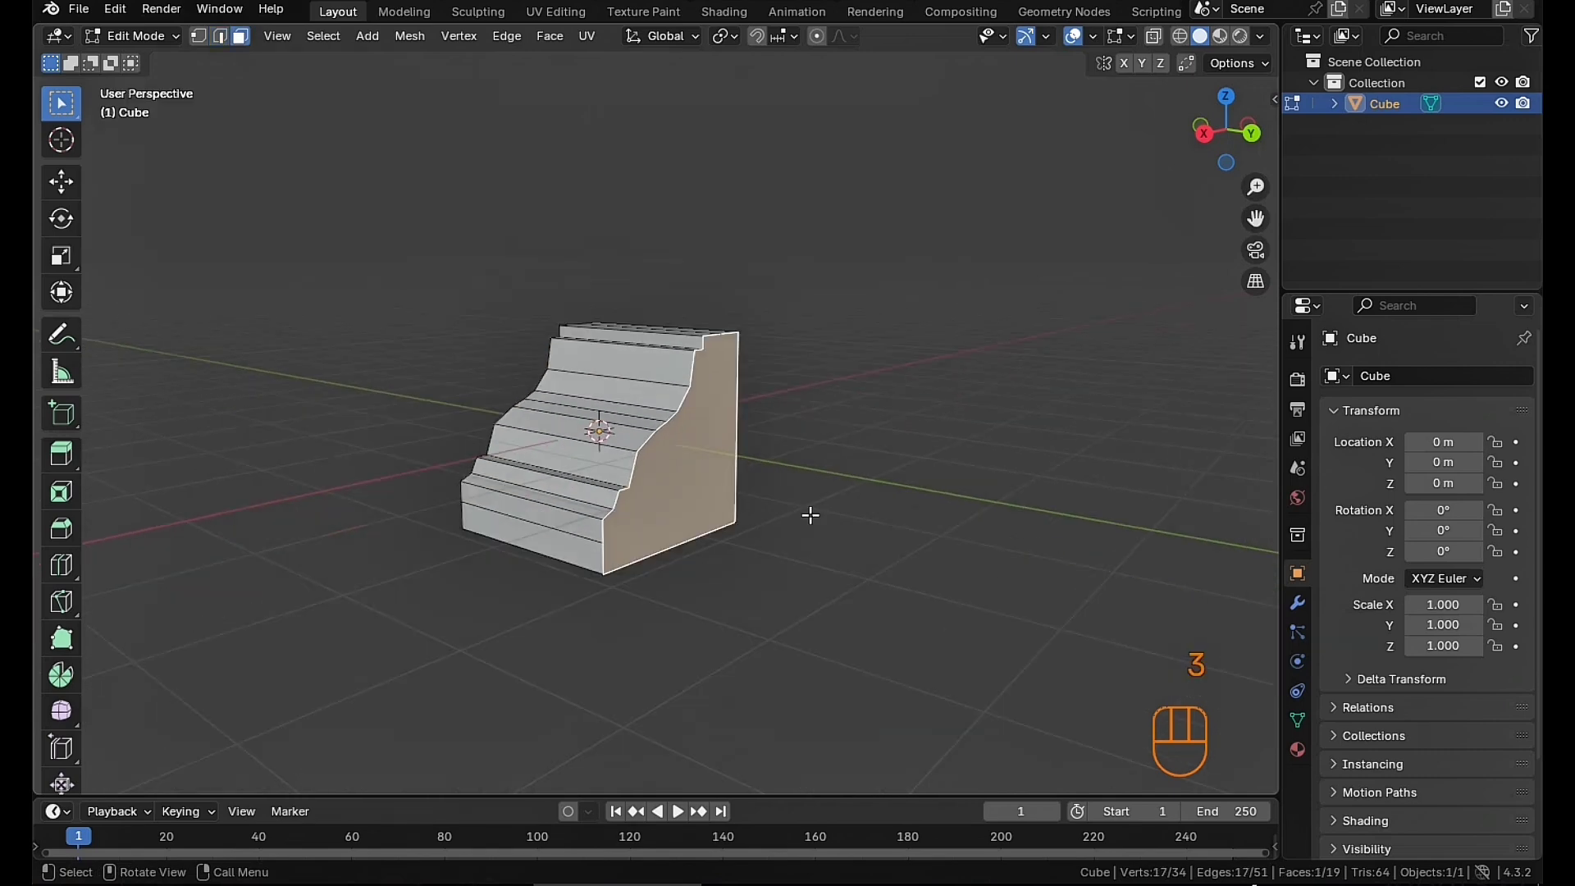
middle_drag(810, 515, 808, 527)
key(g)
key(y)
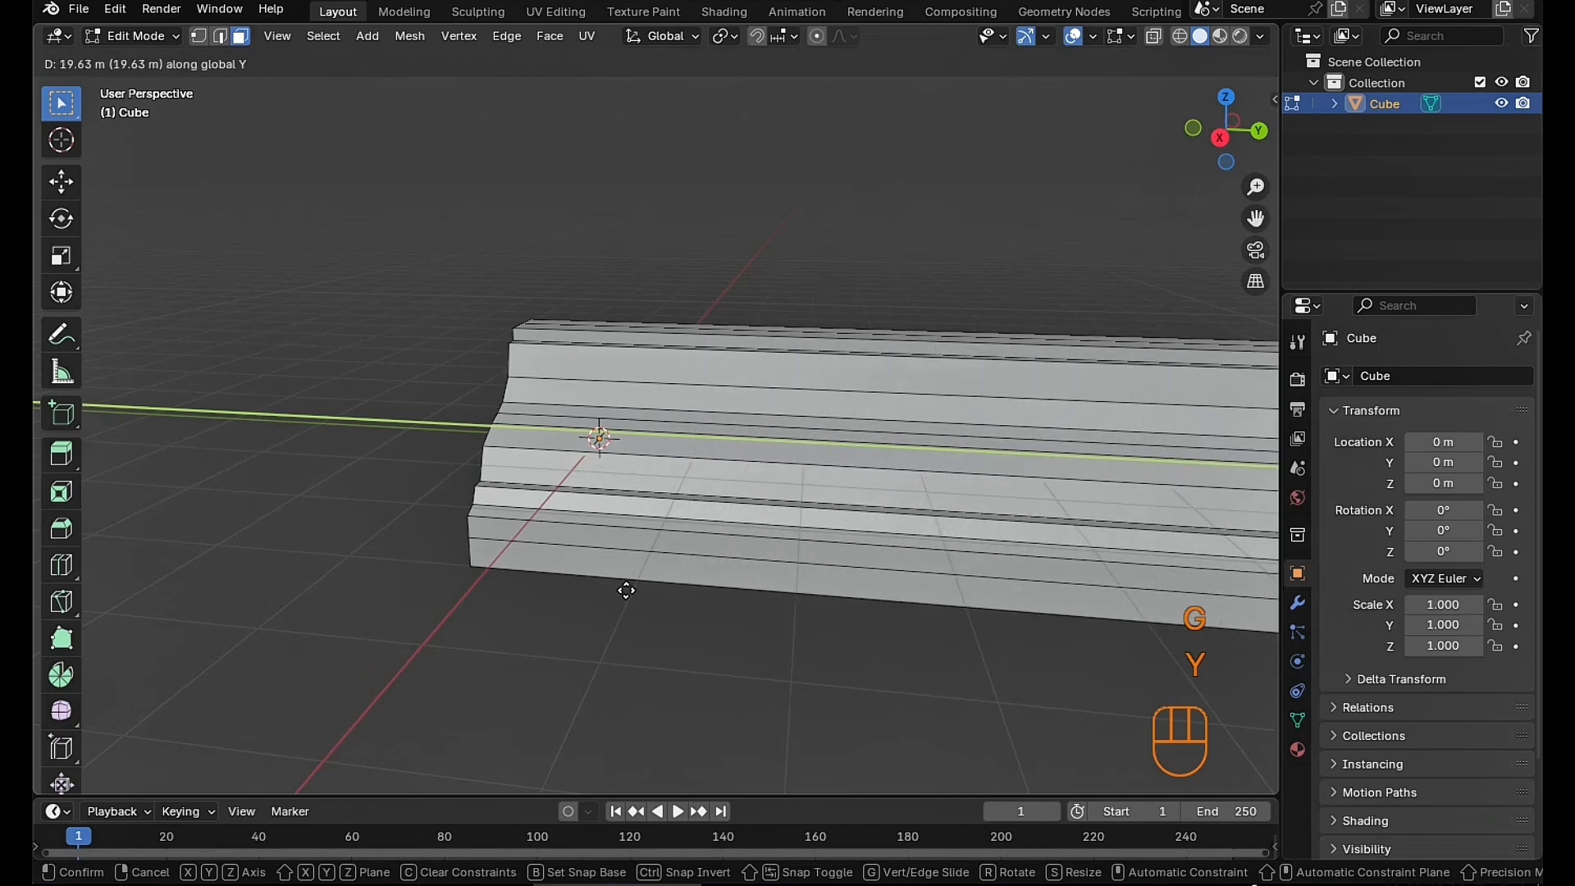
click(943, 642)
middle_drag(943, 642, 784, 538)
Shade the stretched molding auto smooth at 30° in Object Mode and examine it along its length
key(Tab)
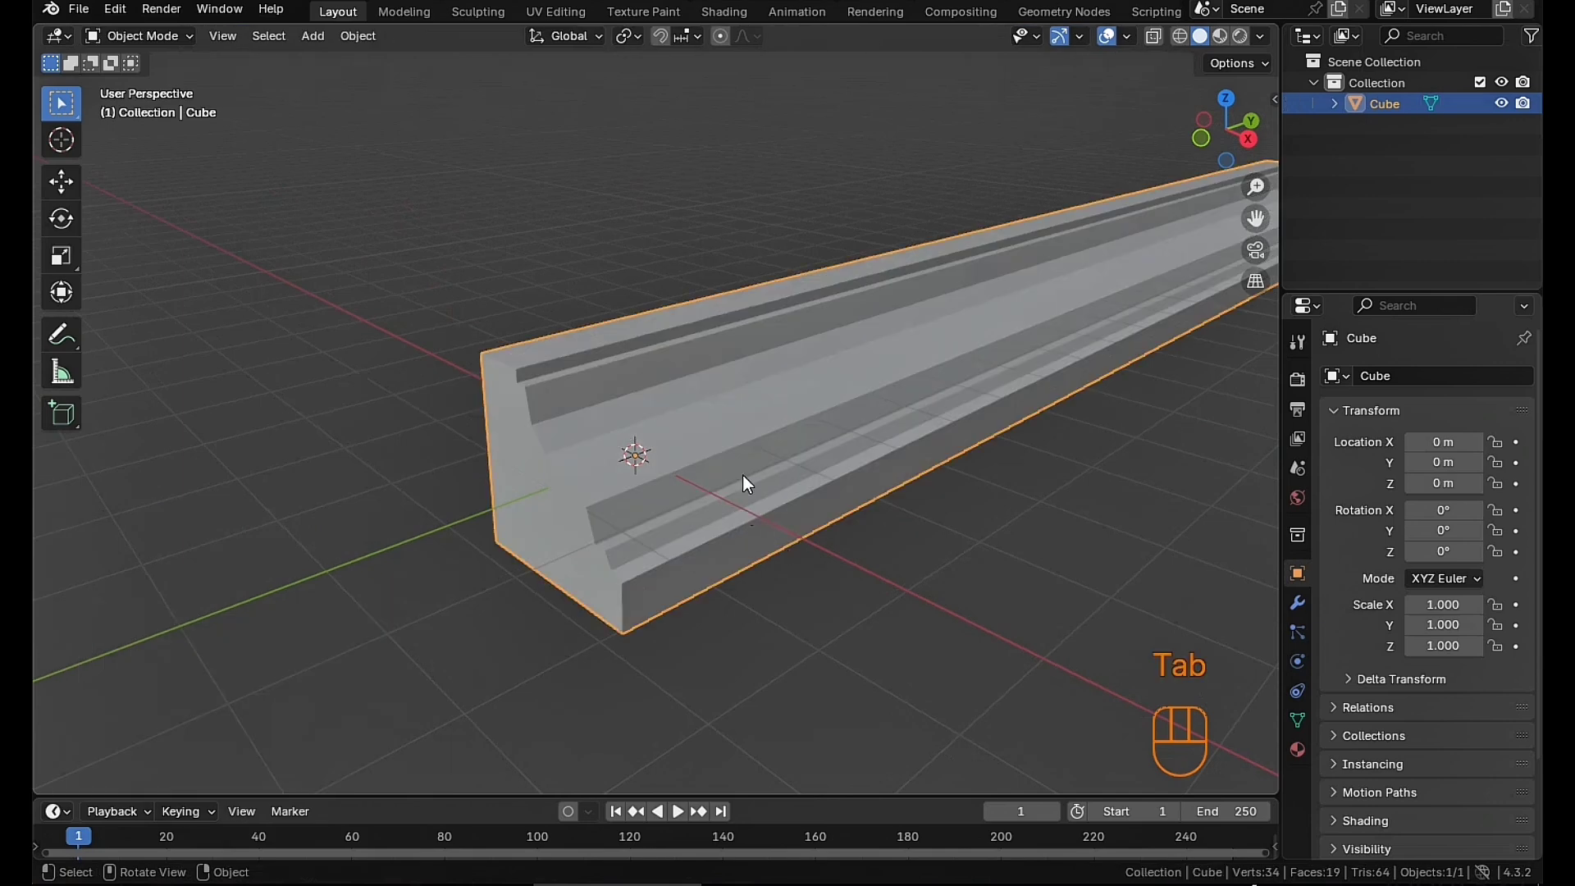
right_click(725, 455)
click(621, 484)
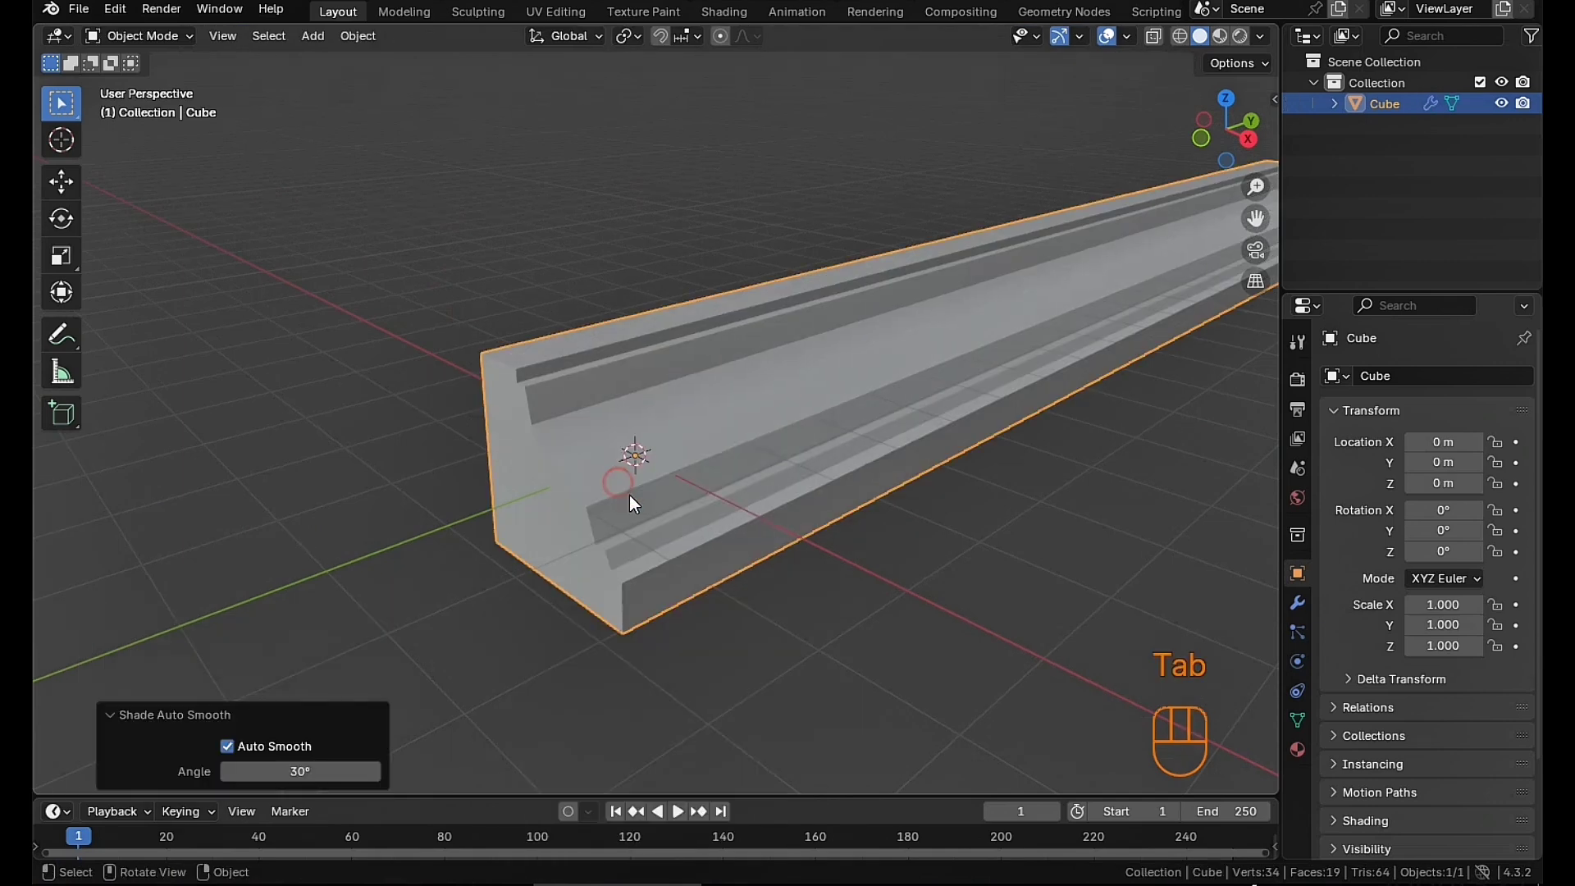
middle_drag(628, 494, 696, 495)
scroll(829, 470, up, 5)
scroll(696, 496, down, 5)
middle_drag(696, 495, 730, 481)
scroll(825, 514, up, 4)
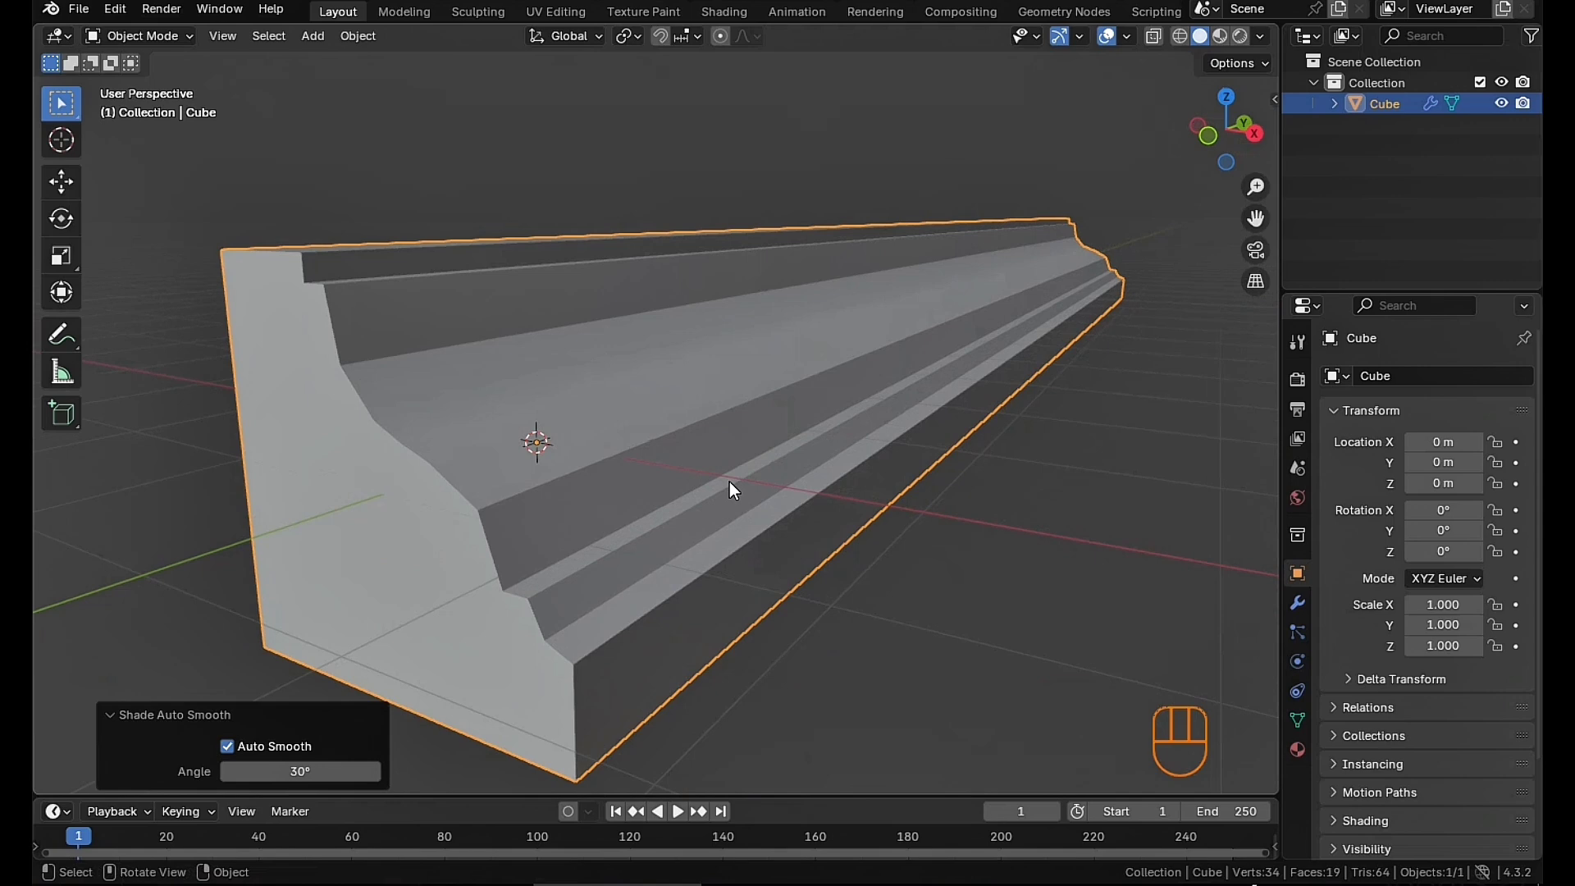
Back in Edit Mode, undo the smoothing, stretching and bevel until the plain cube is restored
key(Tab)
middle_drag(869, 429, 798, 429)
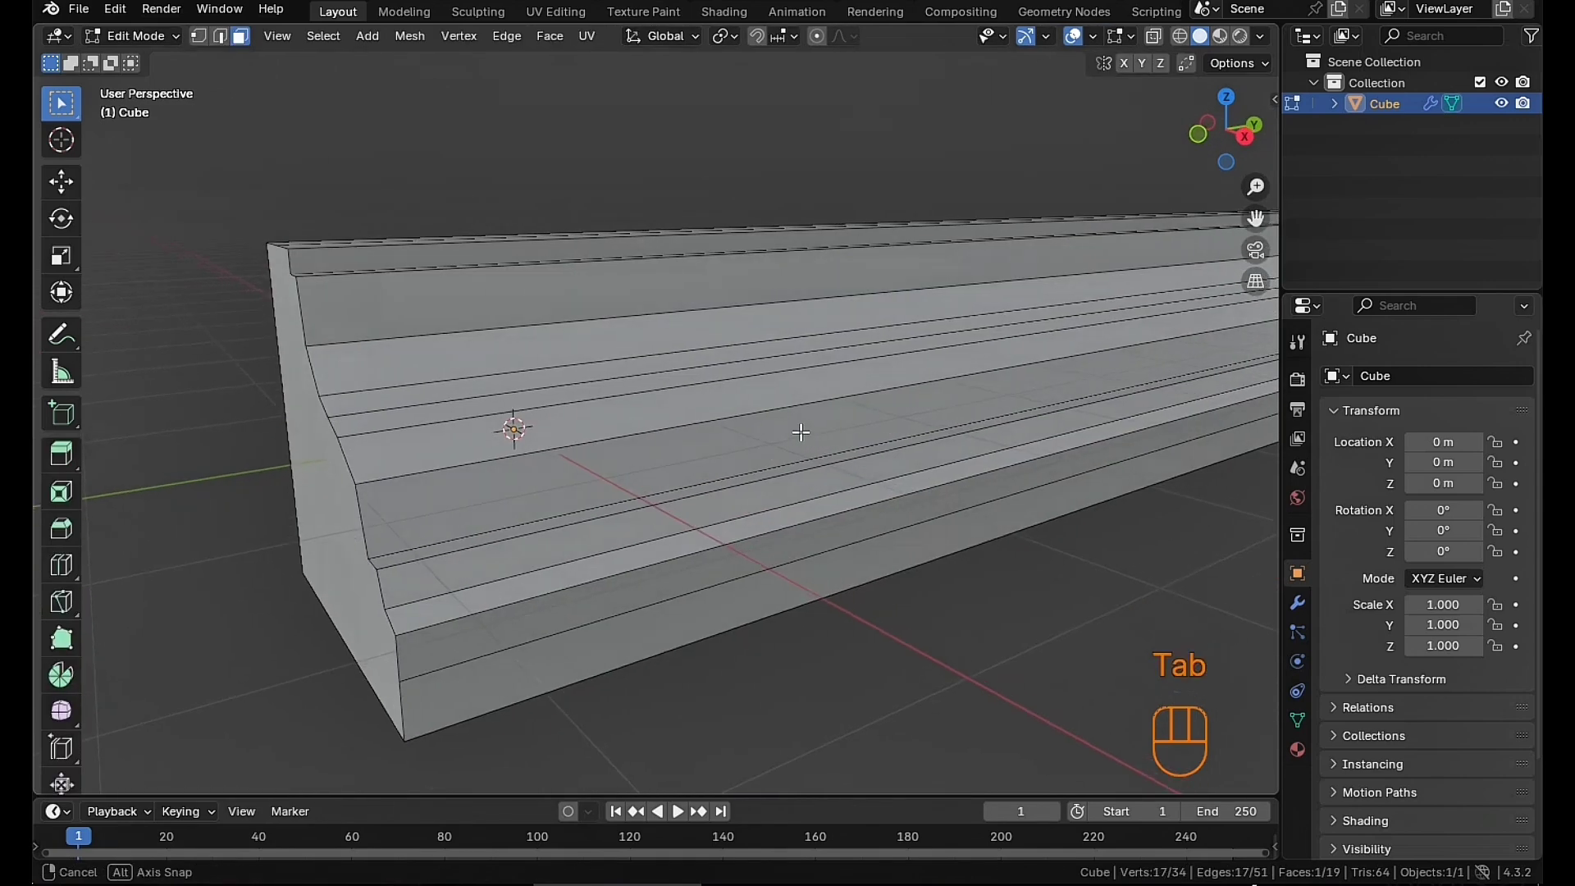
scroll(798, 428, down, 3)
key(ctrl+z)
key(ctrl+z)
key(ctrl+z)
key(ctrl+z)
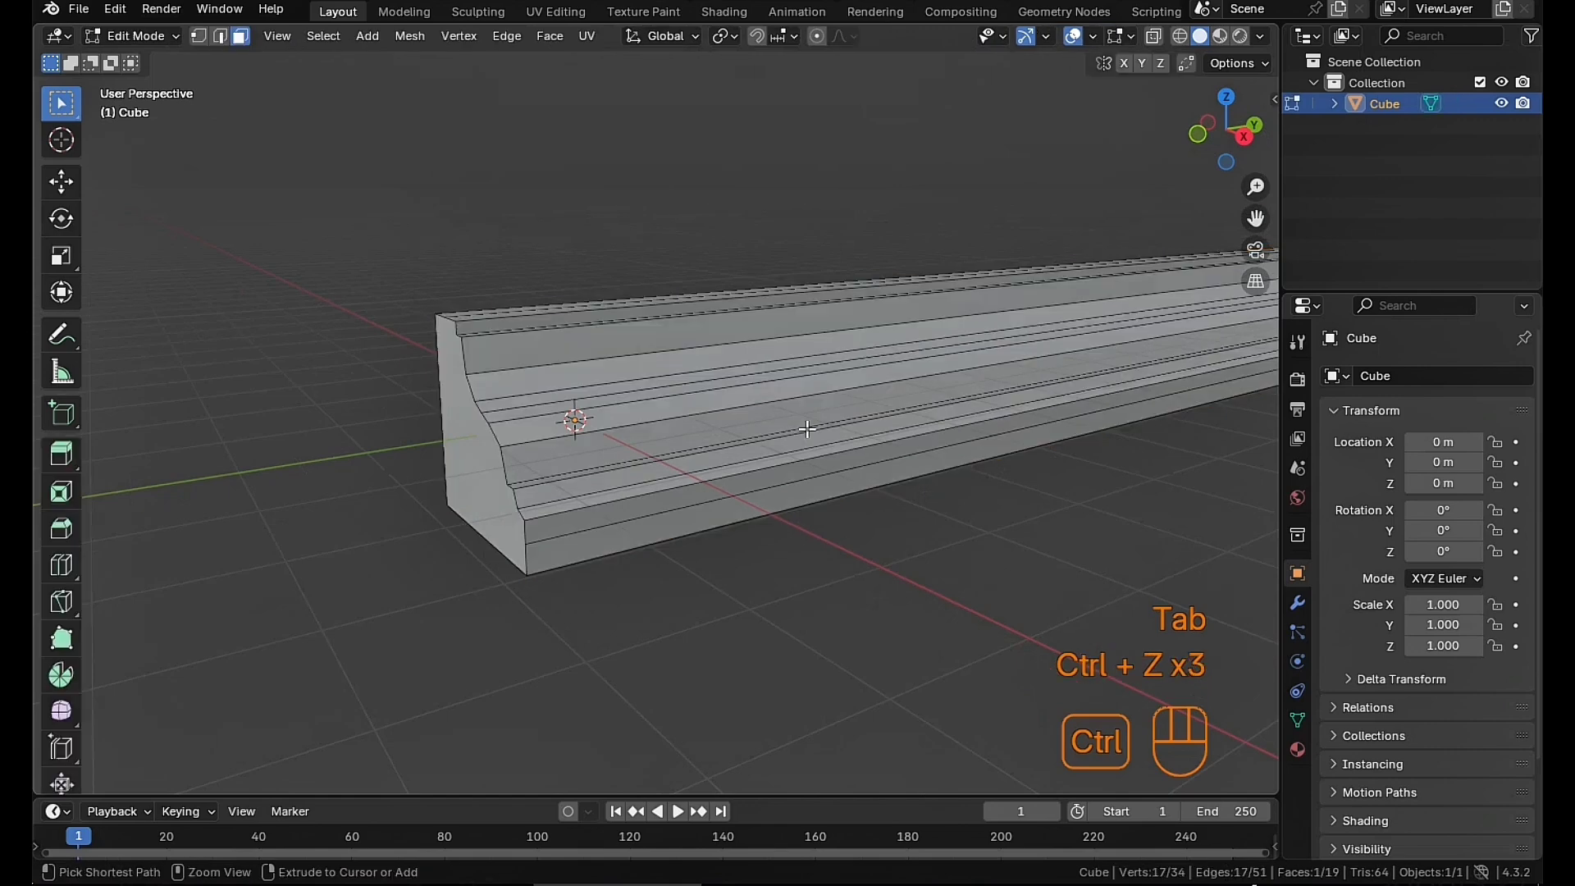
key(ctrl+z)
key(ctrl+z)
key(ctrl+z)
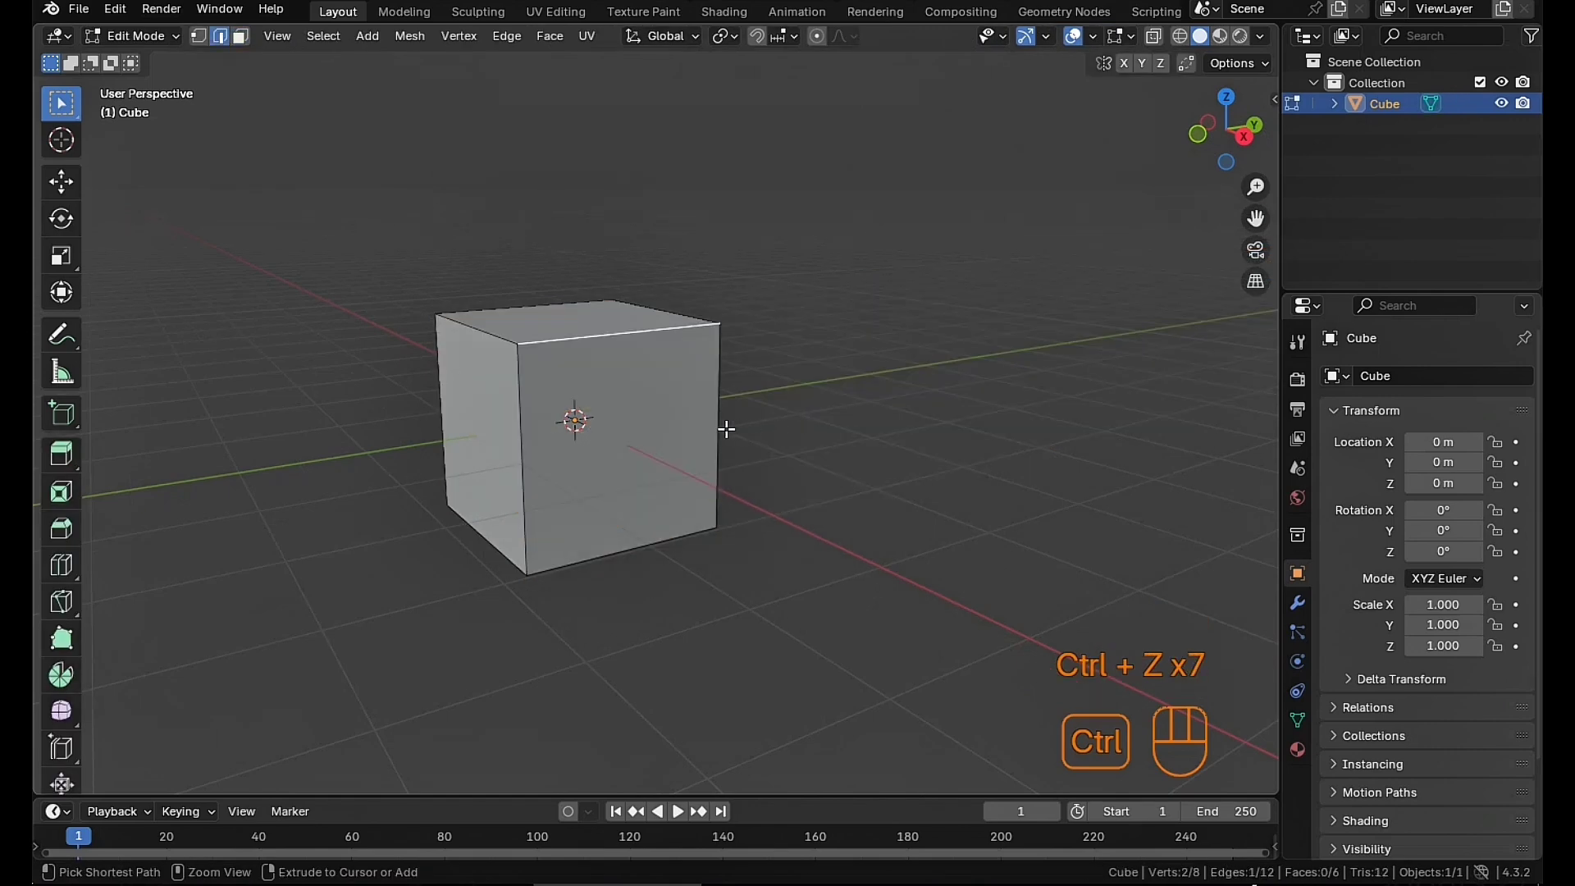
In front orthographic view, bevel the cube's selected upper edge about 1.69 m wide with 13 segments
middle_drag(660, 412, 823, 397)
key(KP_1)
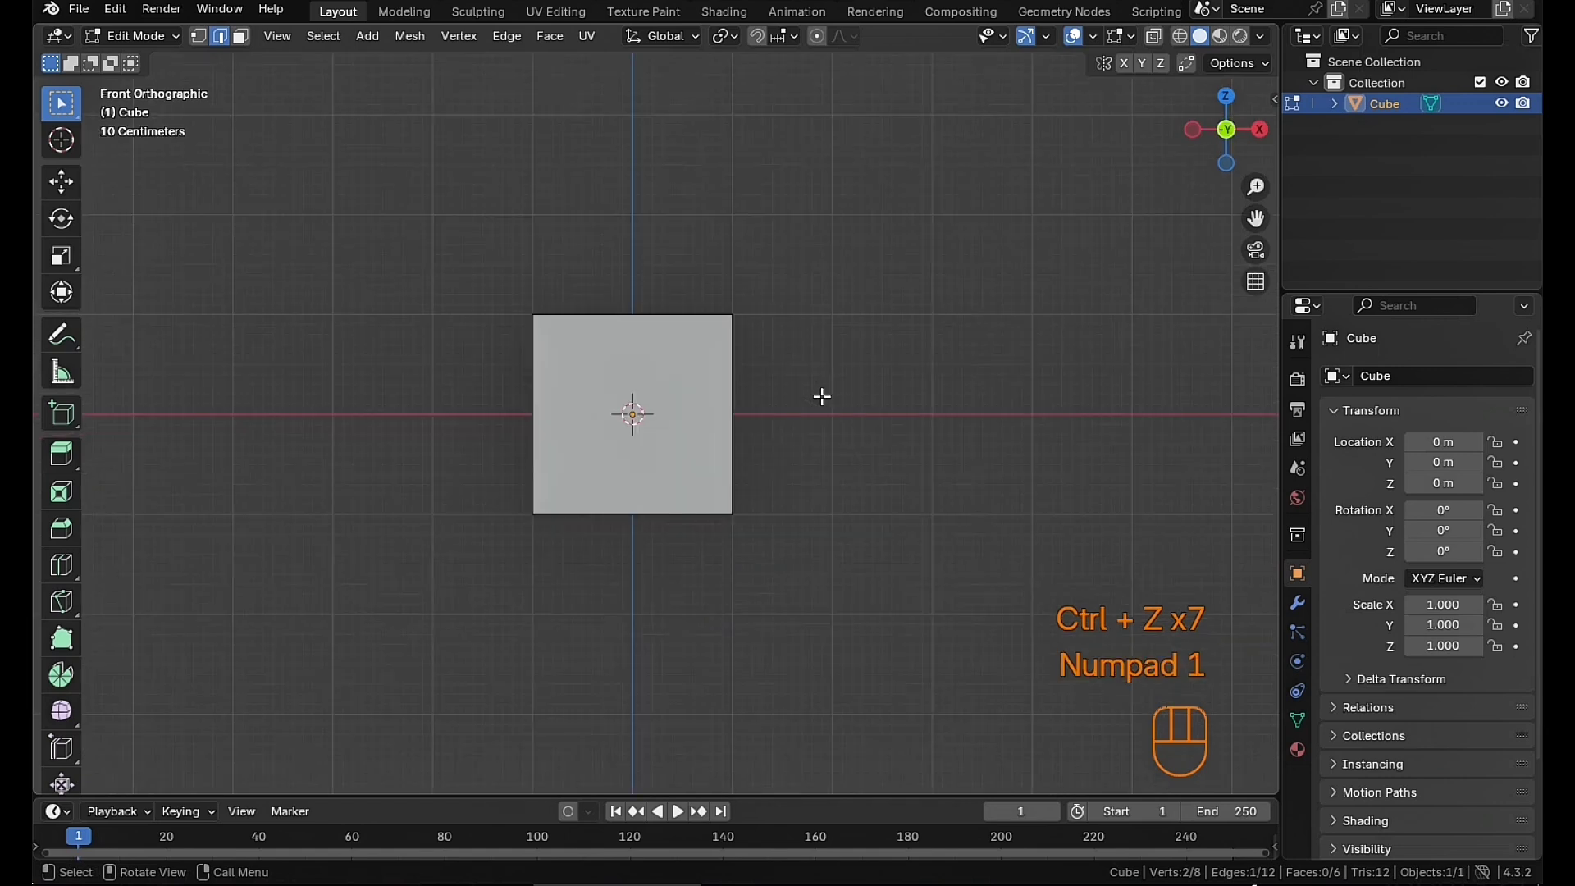
key(ctrl+b)
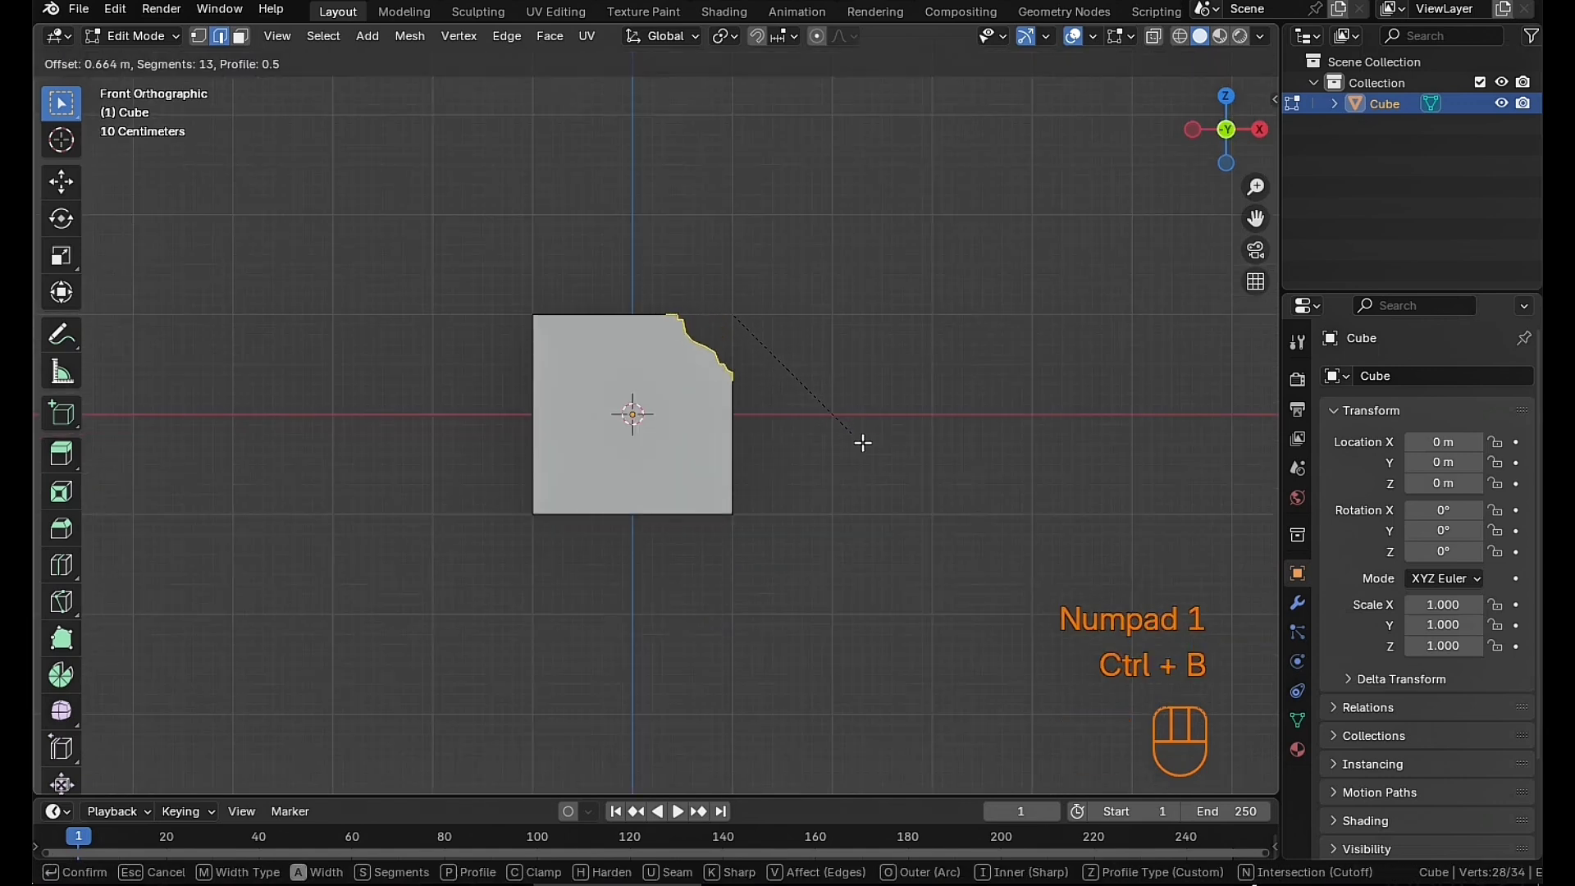
click(910, 516)
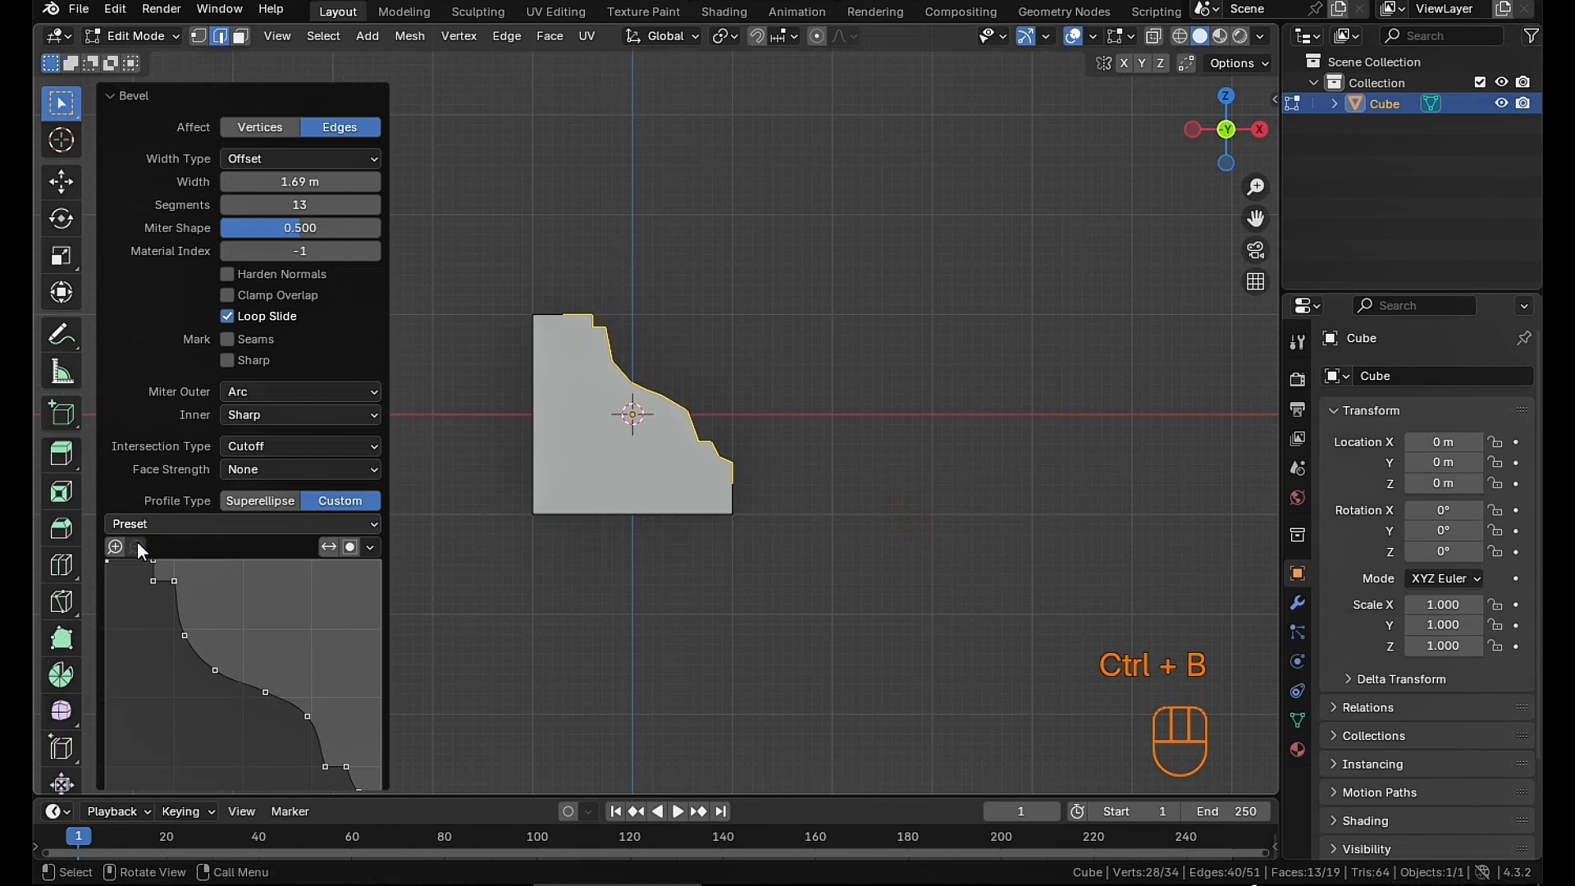
Apply the Crown Molding preset to the bevel's custom profile and examine the resulting shape
click(198, 518)
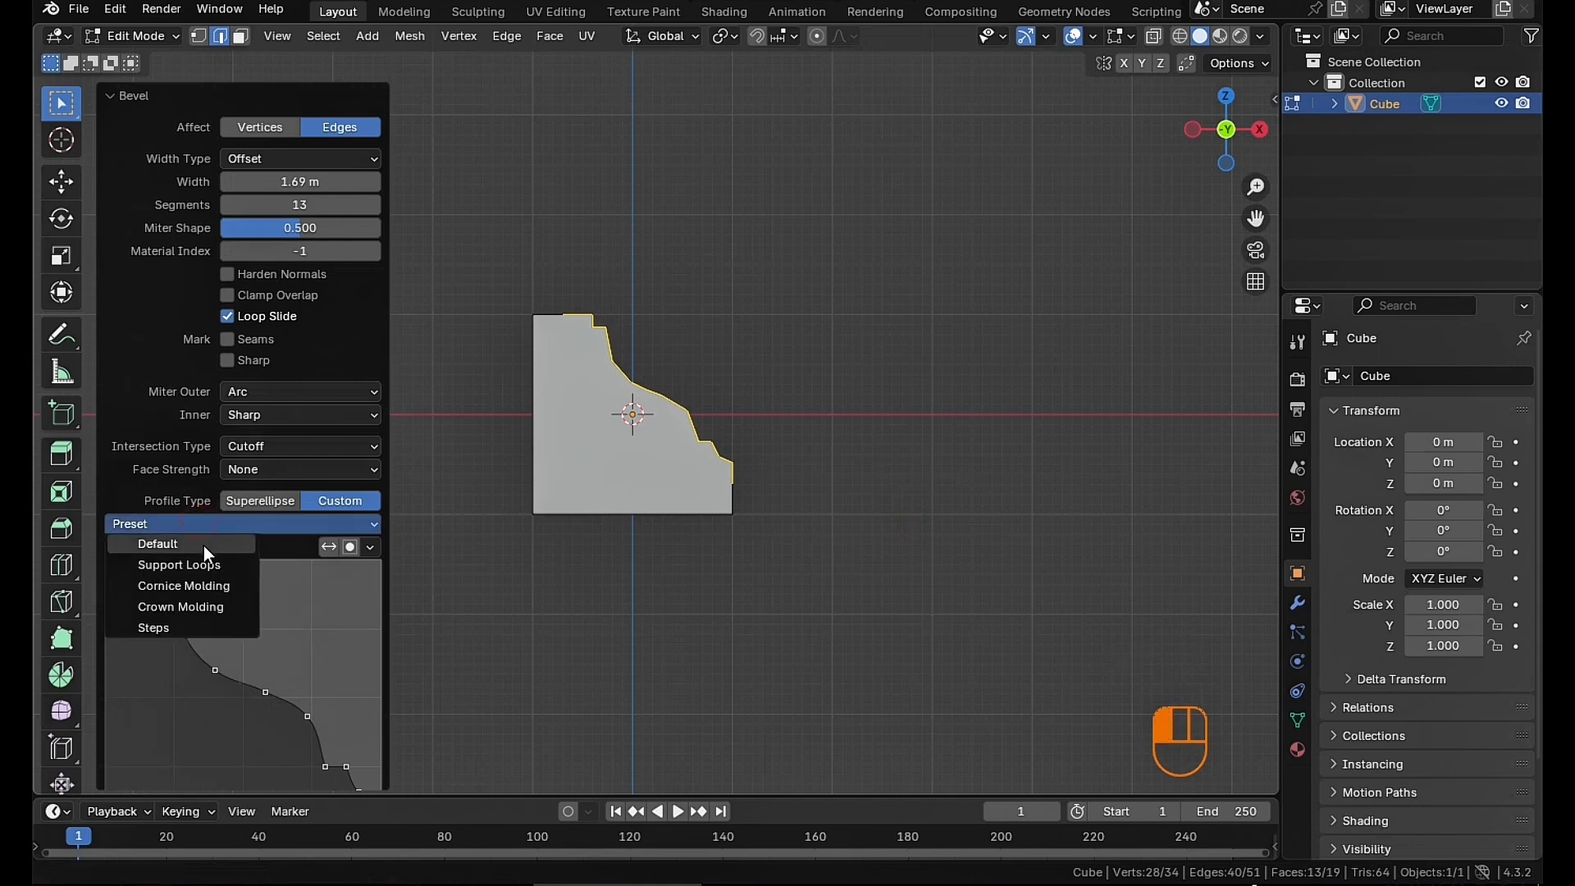
click(188, 607)
middle_drag(574, 509, 629, 511)
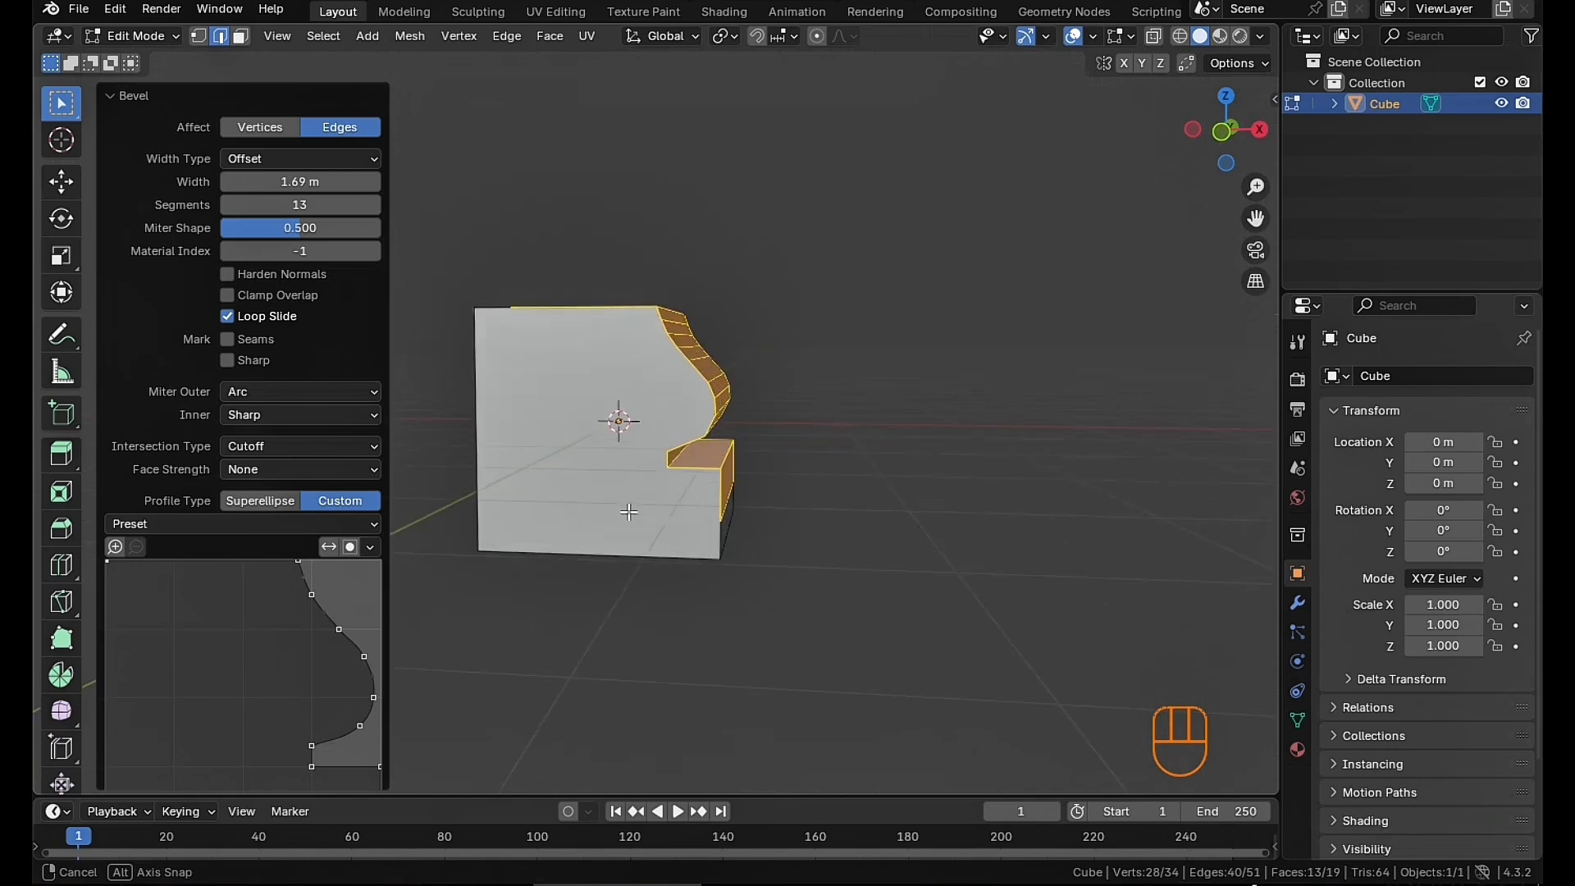
scroll(735, 462, up, 3)
mouse_move(796, 464)
middle_down()
mouse_move(744, 442)
mouse_move(733, 460)
mouse_move(793, 457)
middle_up()
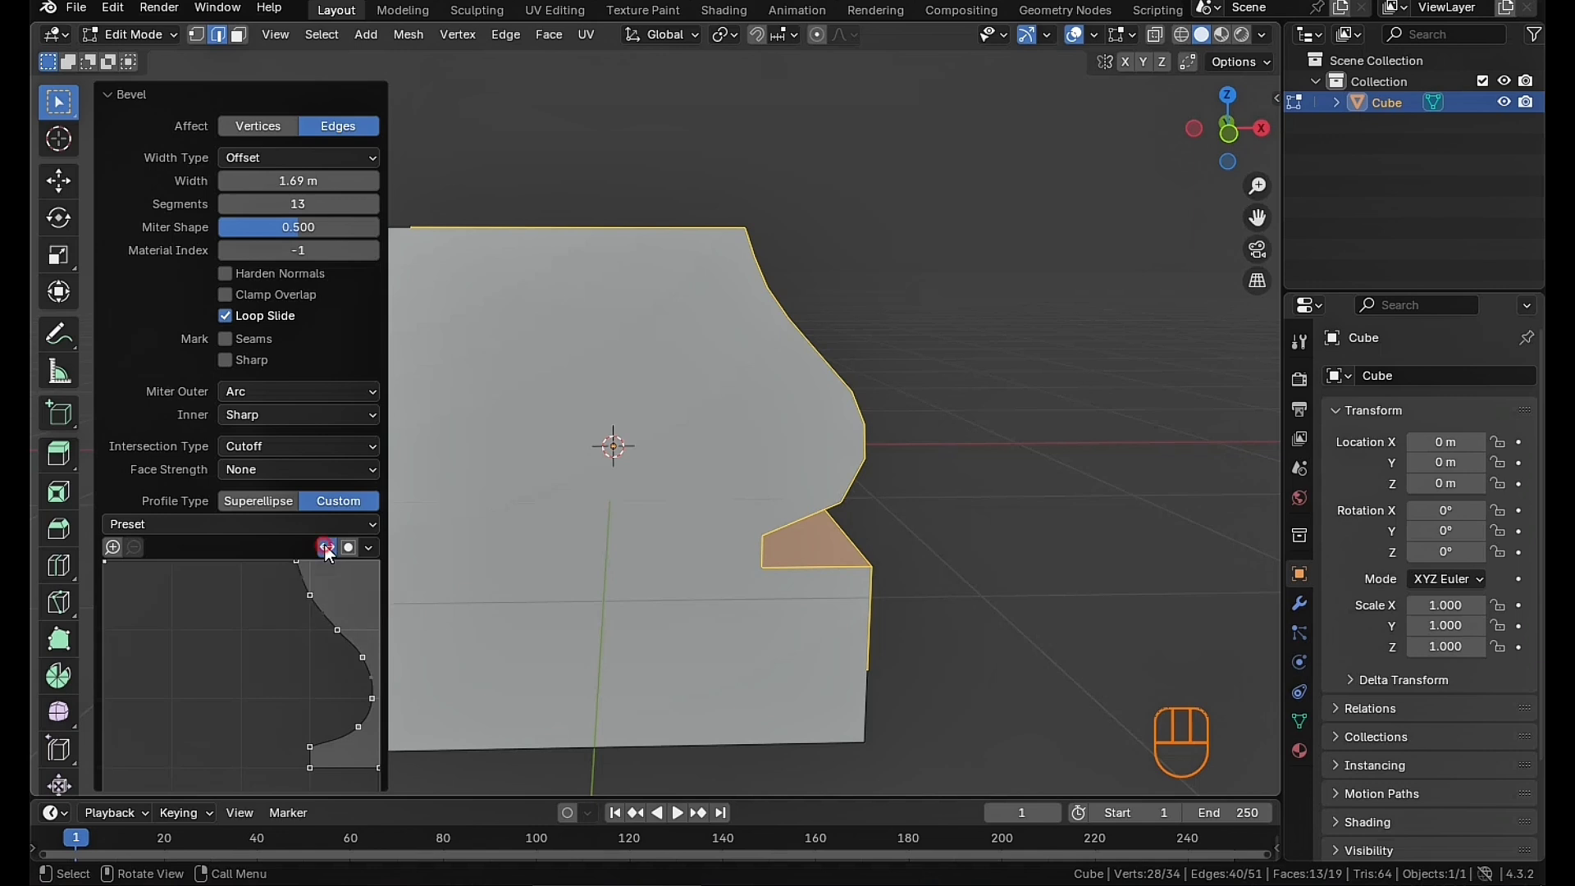
Try reversing the direction of the Crown Molding profile path and restore its original direction
click(324, 544)
click(324, 544)
click(324, 544)
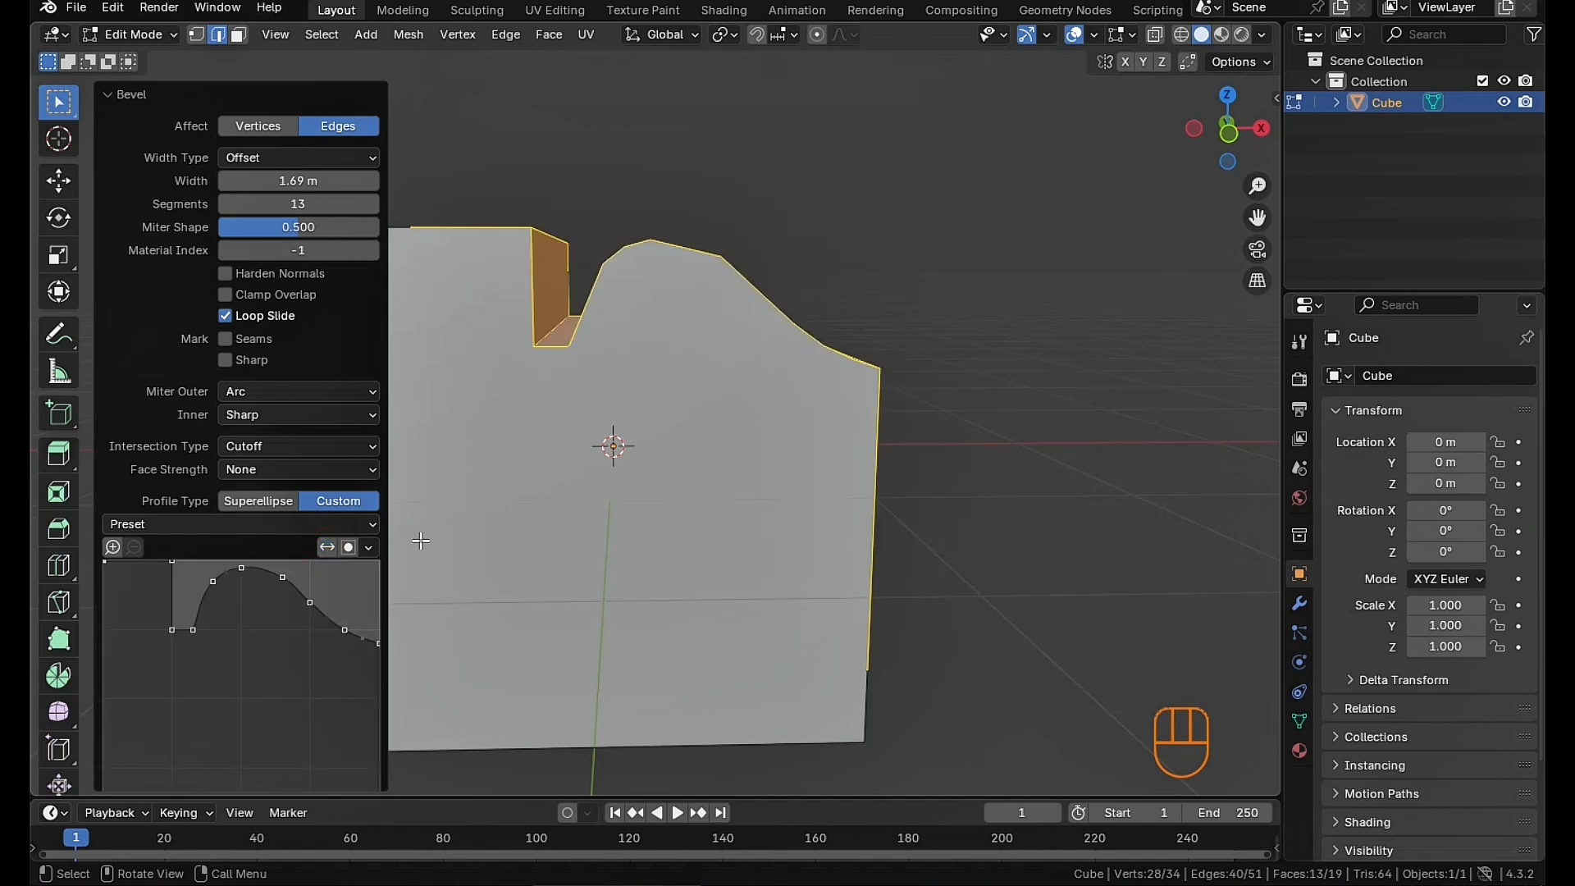
click(324, 545)
Apply the Steps preset to the bevel's custom profile and examine the staircase shape
click(273, 529)
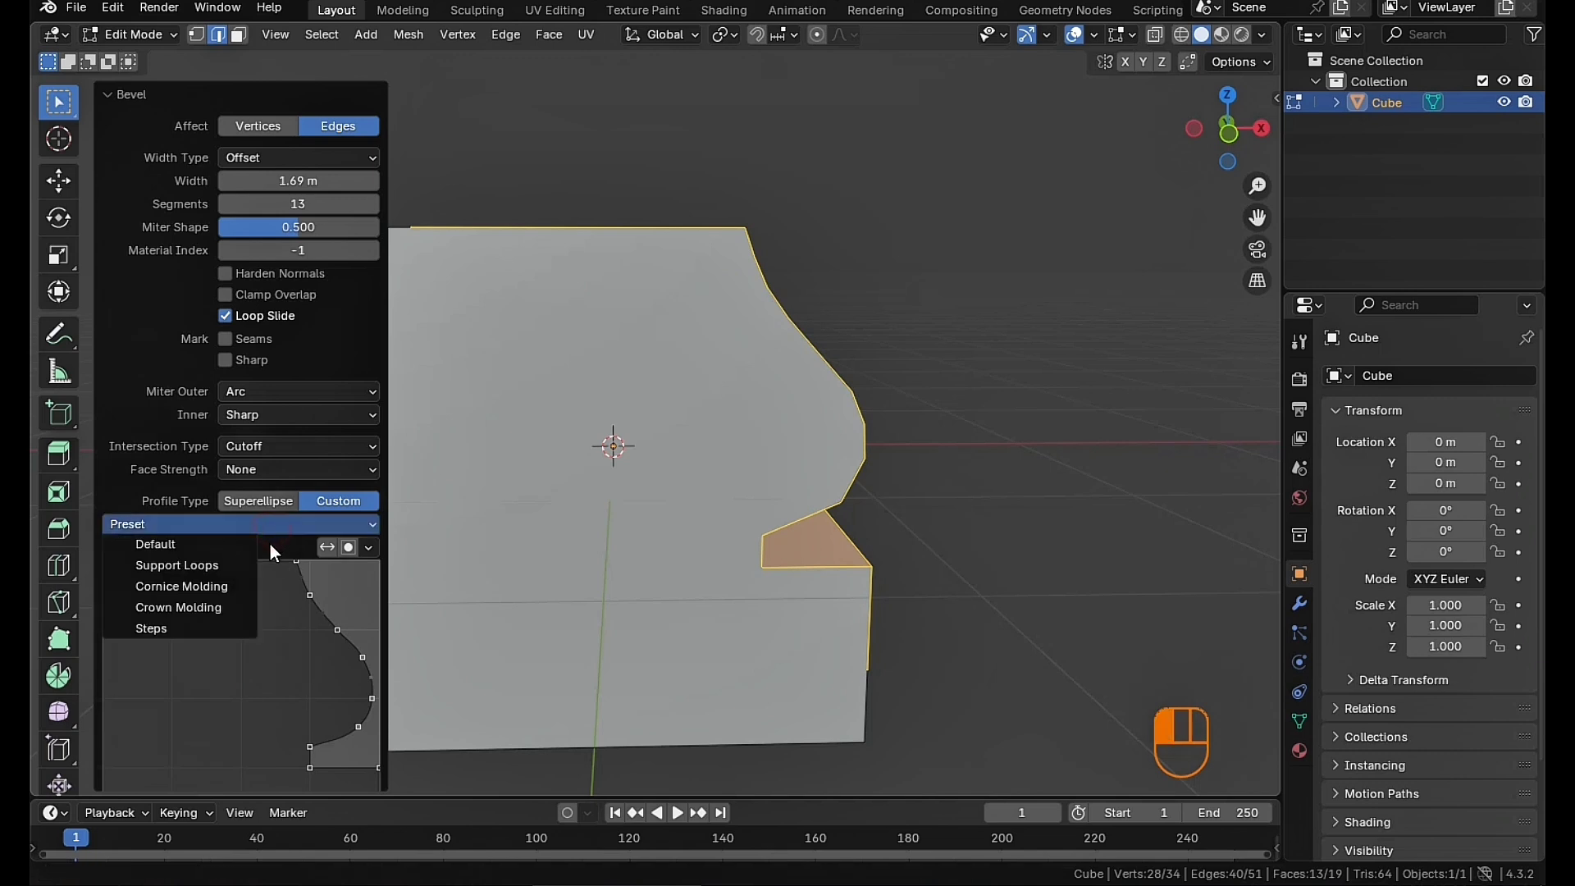
click(185, 628)
middle_drag(782, 484, 711, 461)
scroll(820, 419, up, 3)
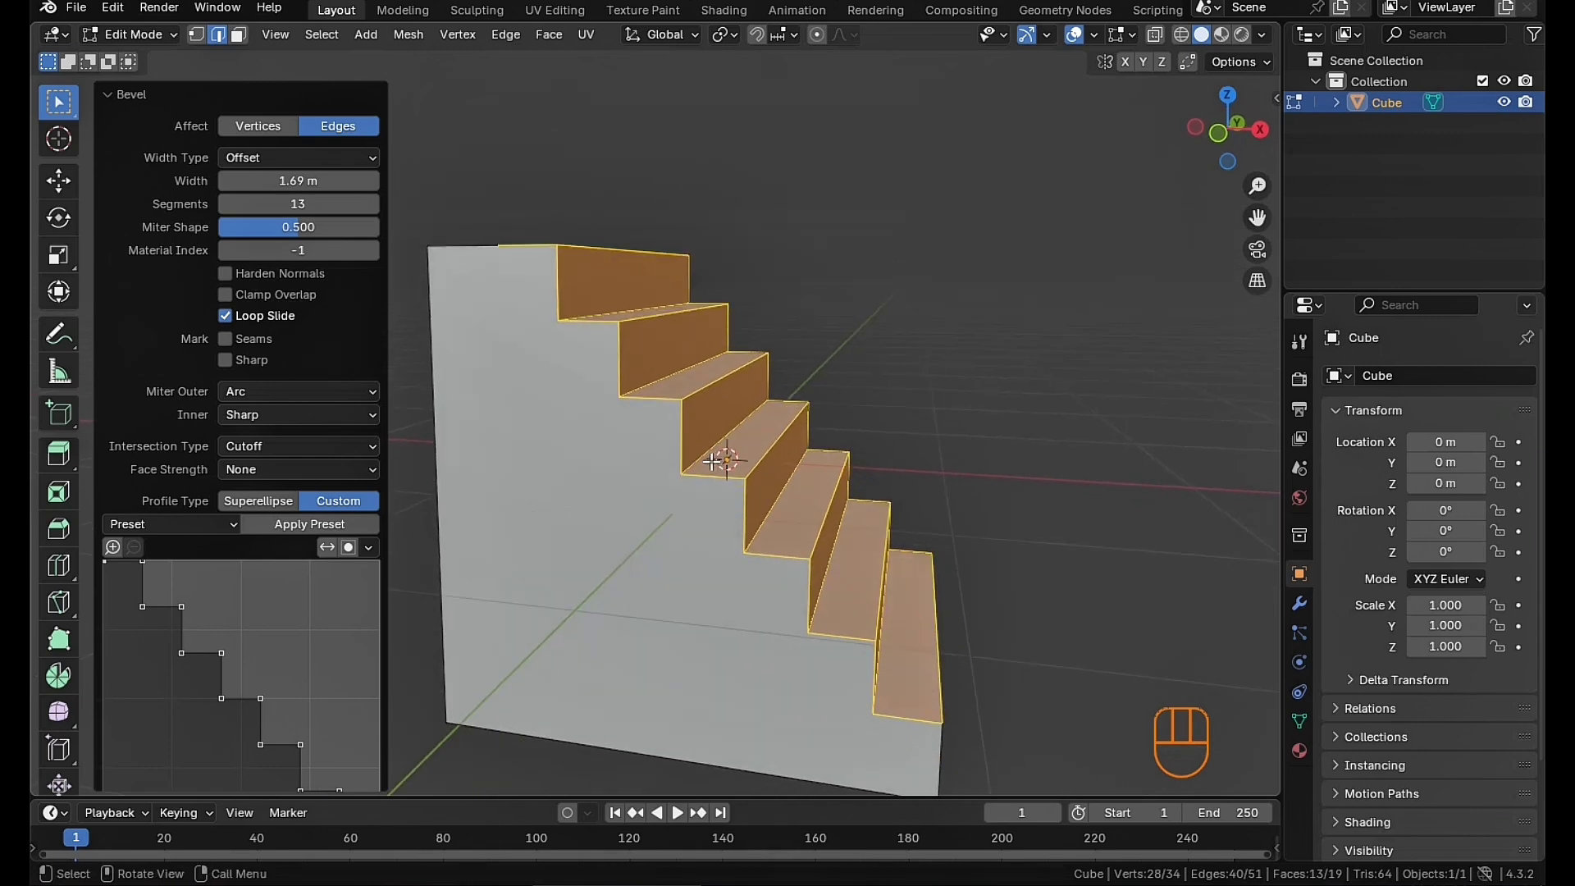
scroll(870, 407, down, 1)
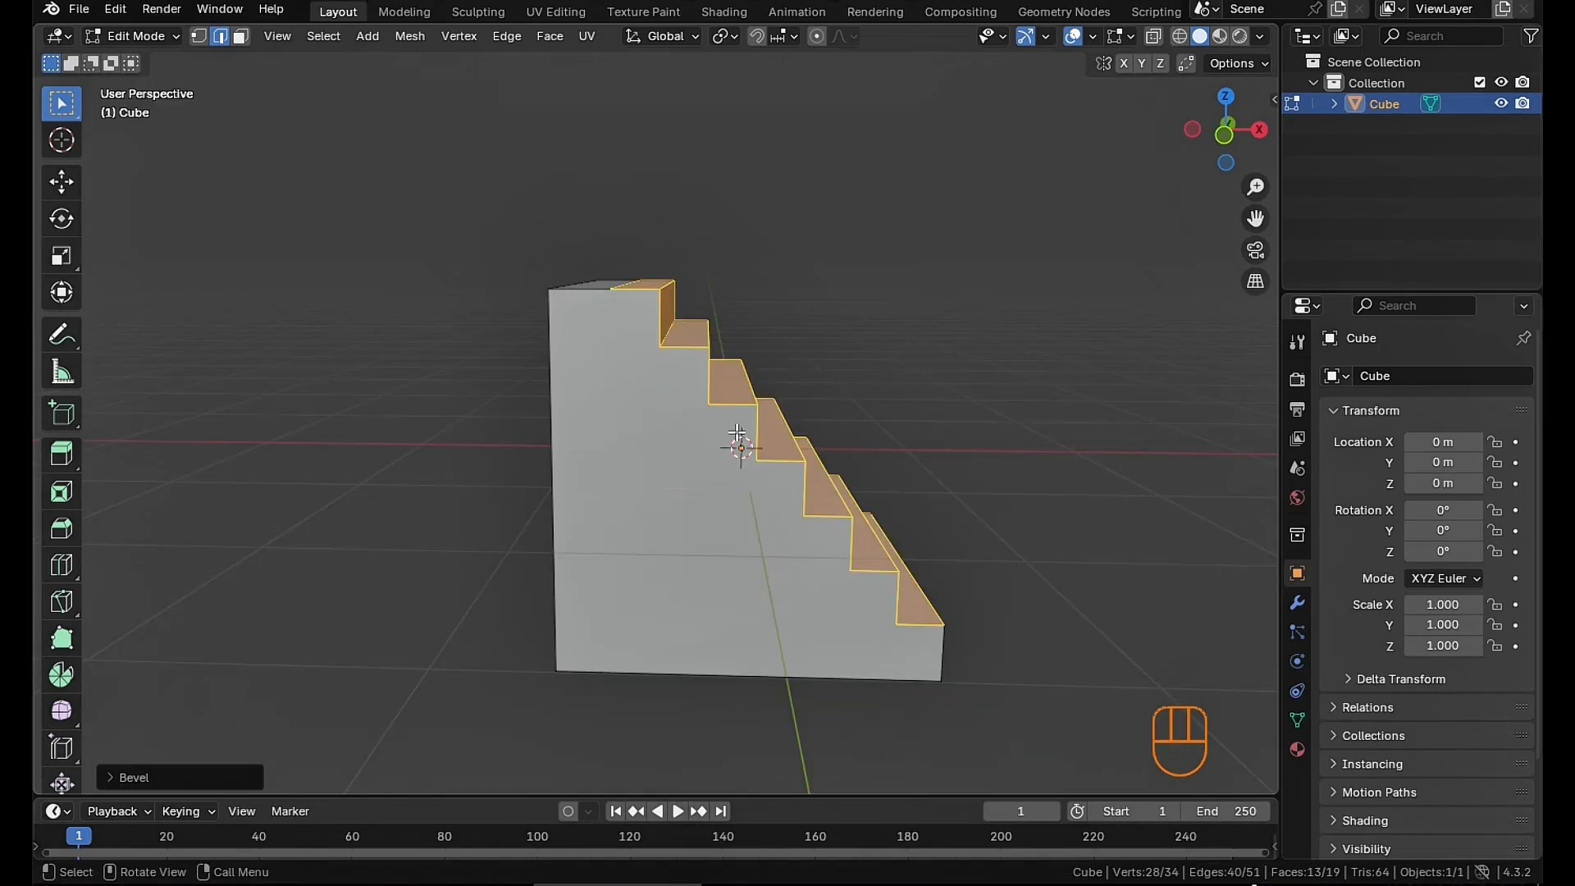
Delete all vertices of the staircase mesh except the front corner vertex at the top of the highest step
key(1)
middle_drag(738, 439, 776, 425)
scroll(722, 418, up, 4)
click(754, 418)
scroll(801, 449, down, 5)
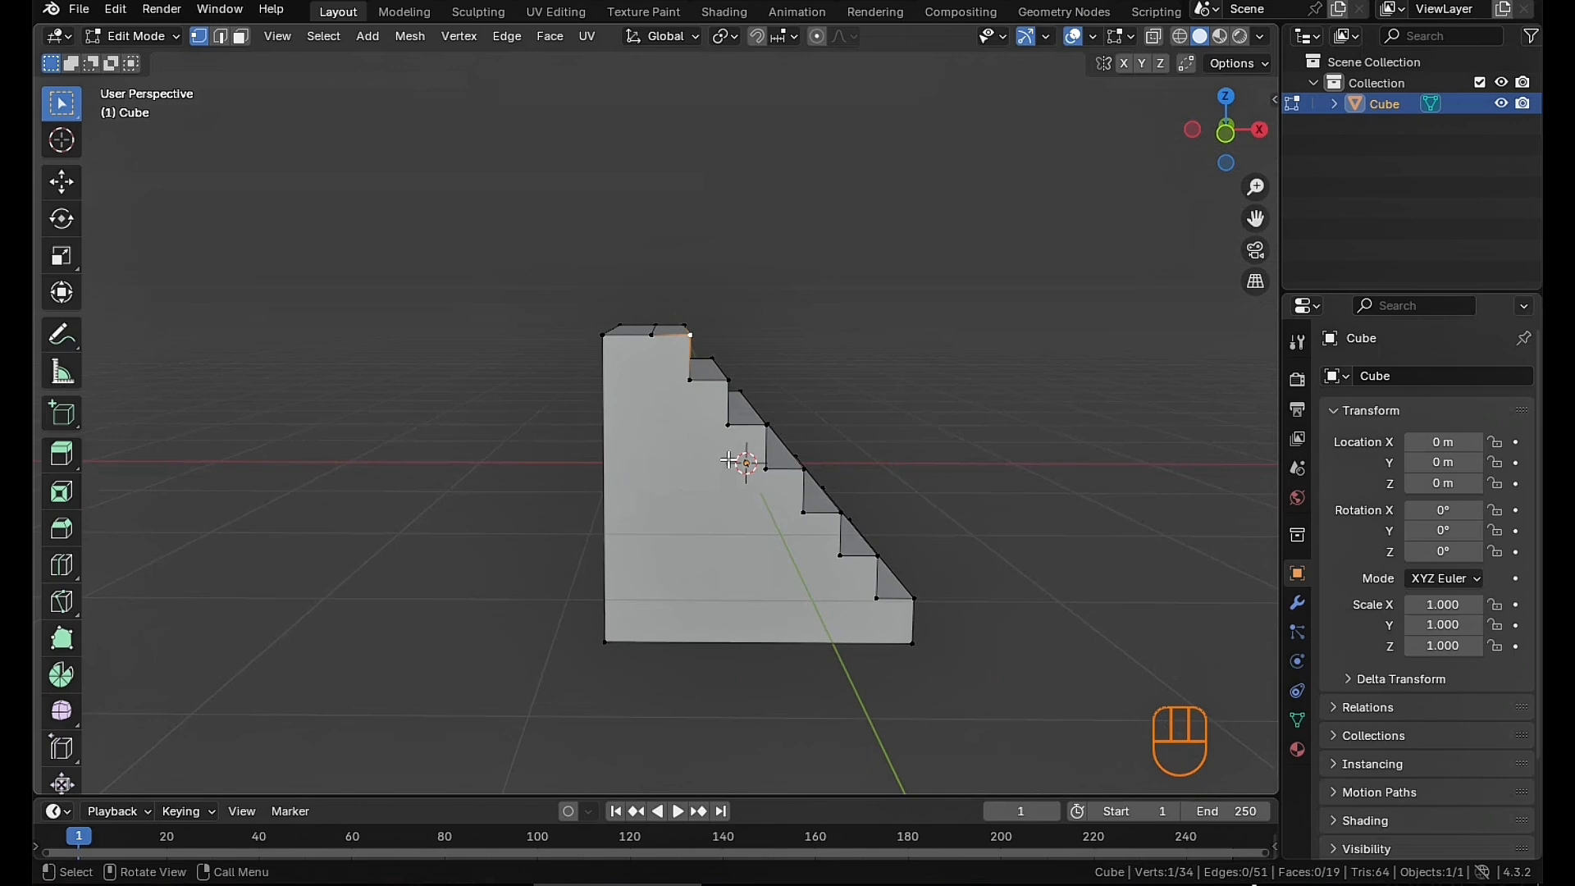
key(l)
scroll(687, 447, up, 3)
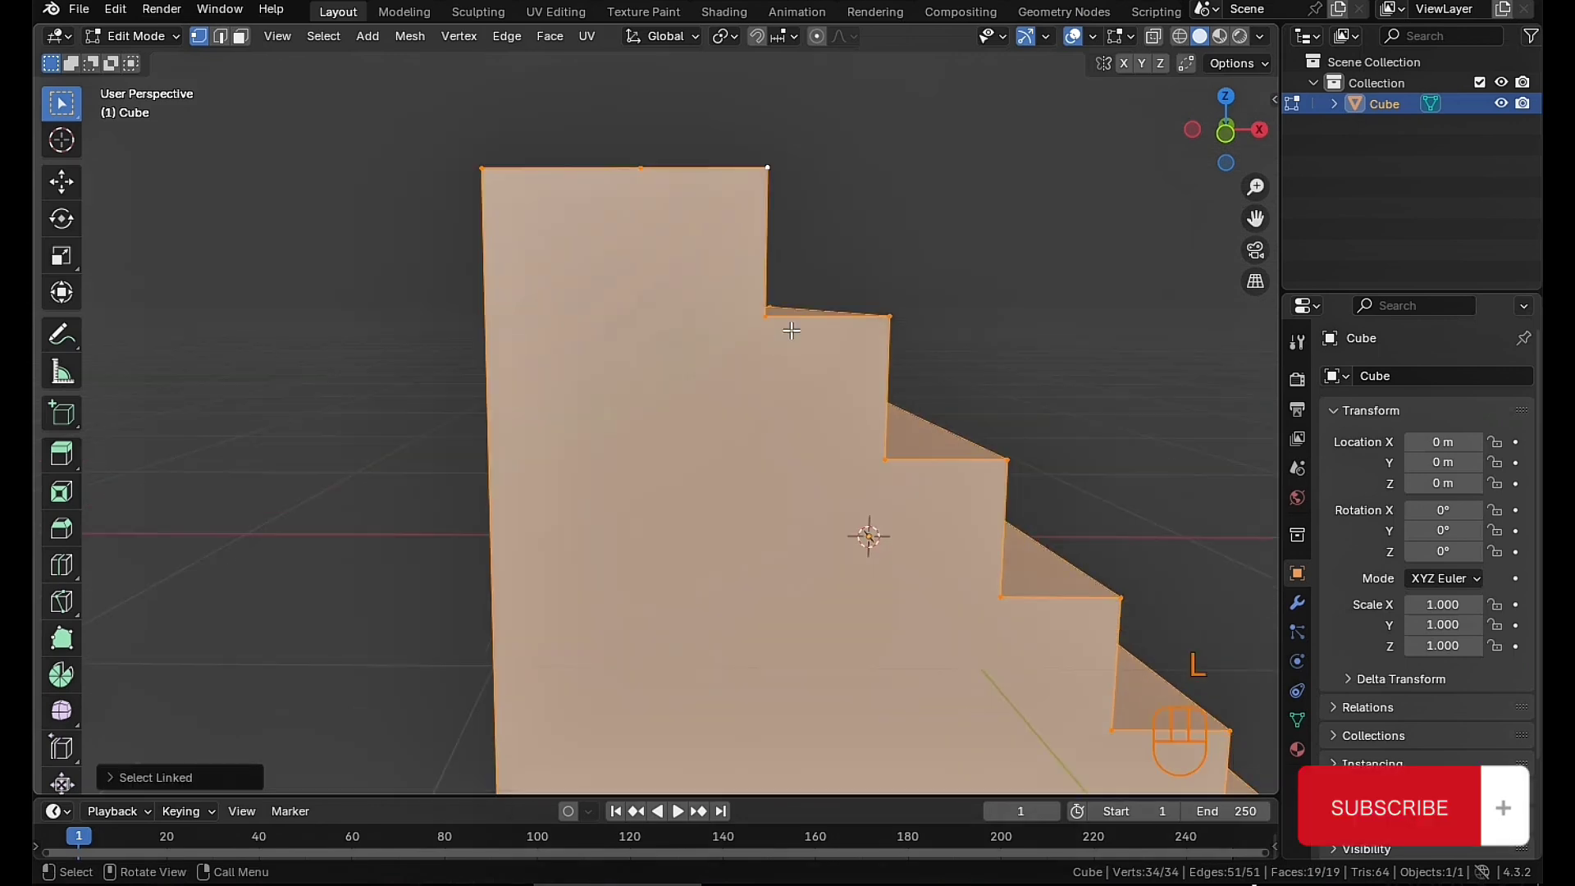
shift+middle_drag(807, 213, 774, 417)
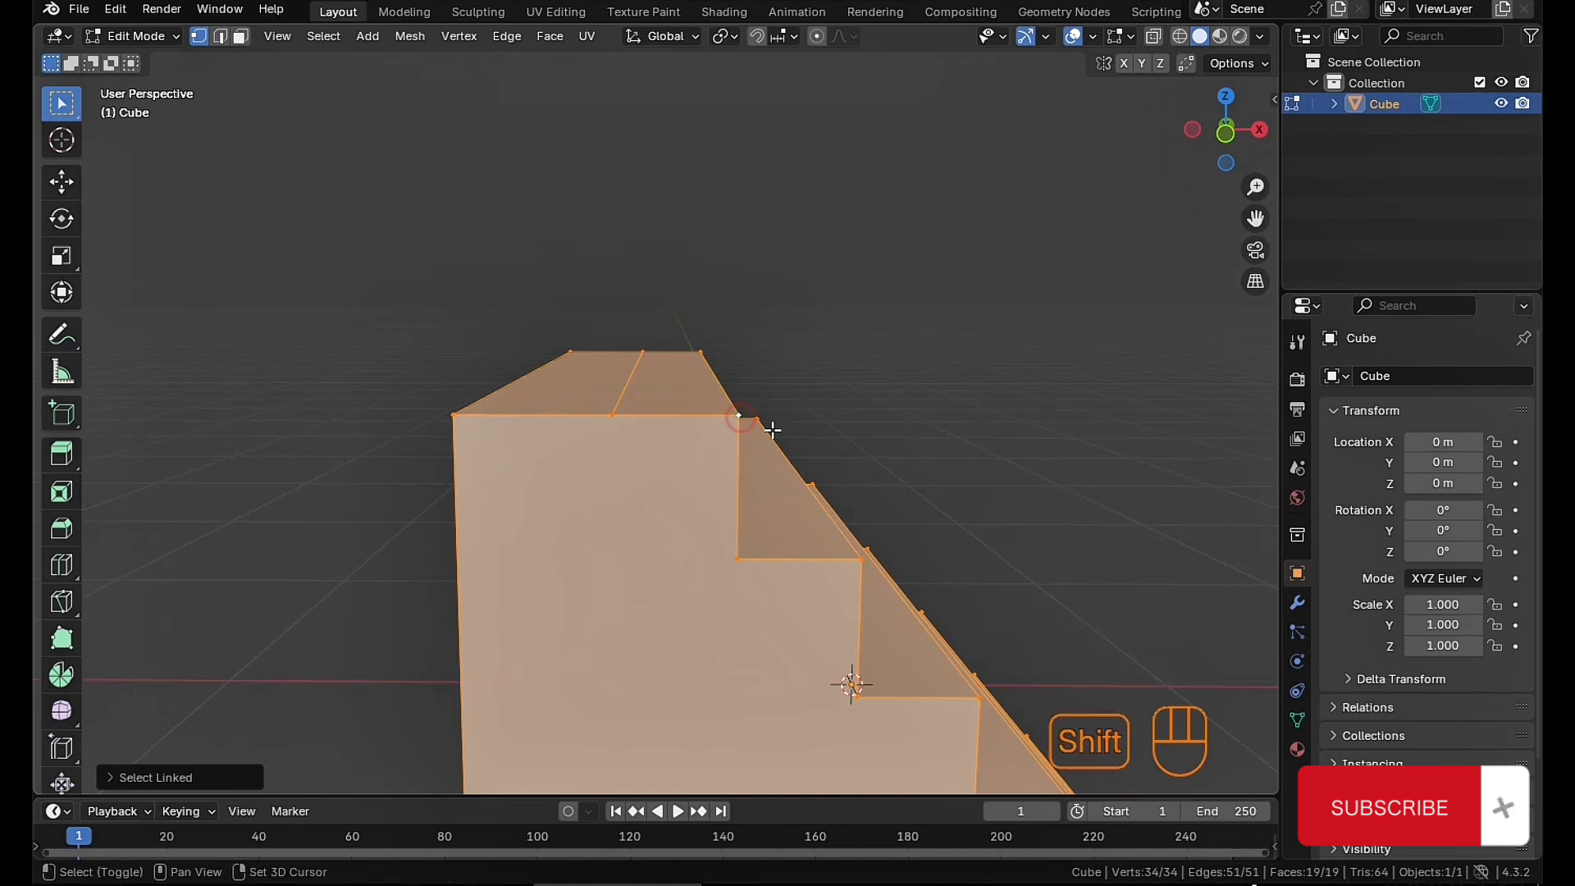
shift+click(740, 417)
shift+click(740, 417)
shift+click(740, 416)
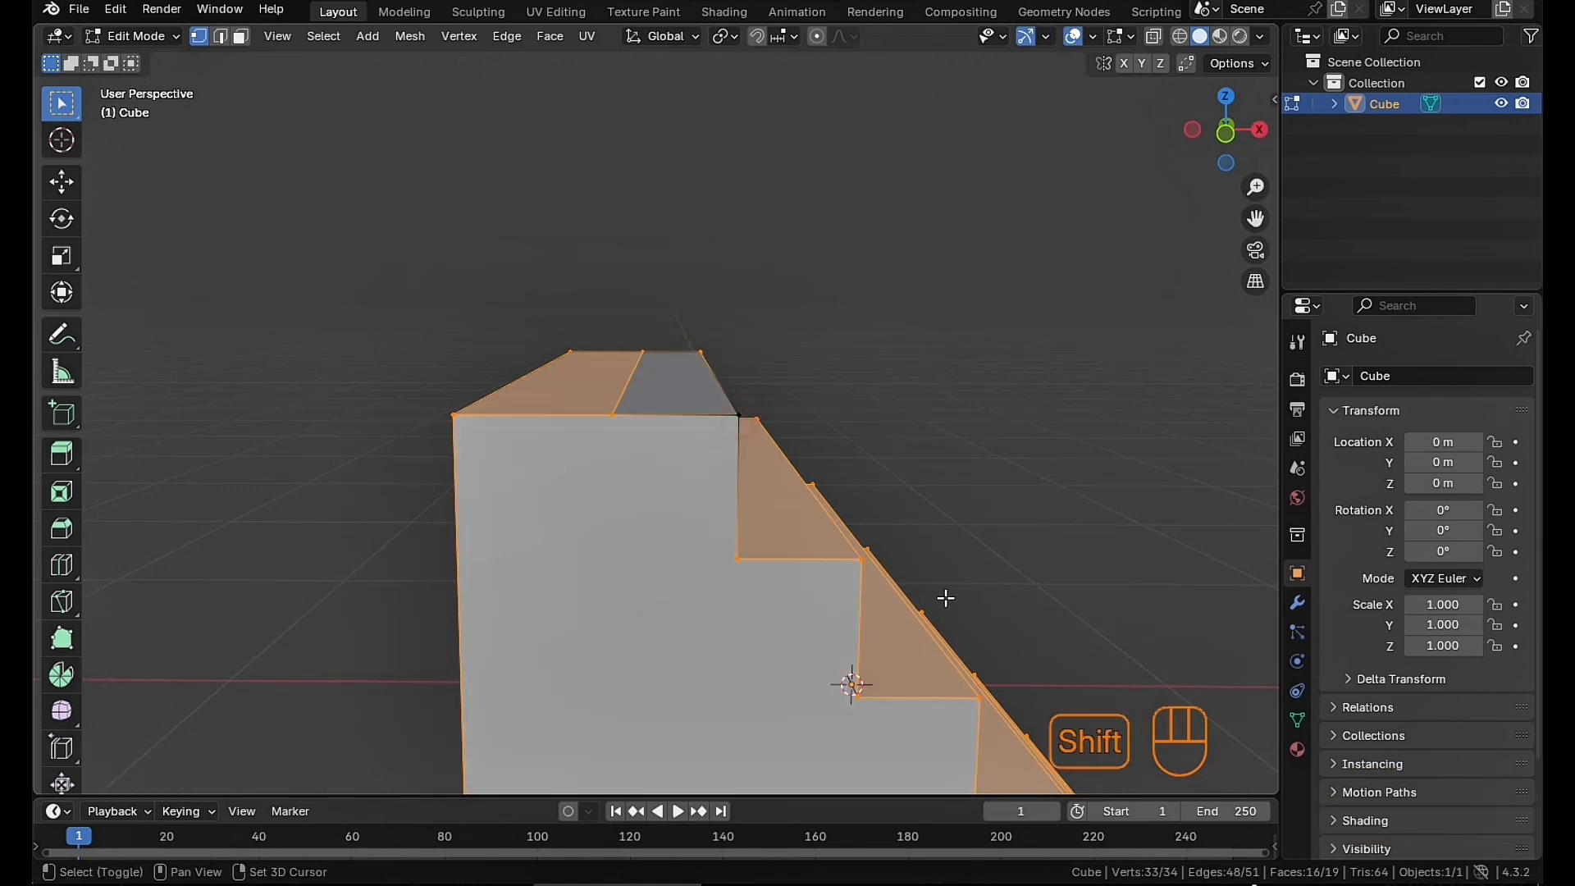
scroll(735, 416, up, 3)
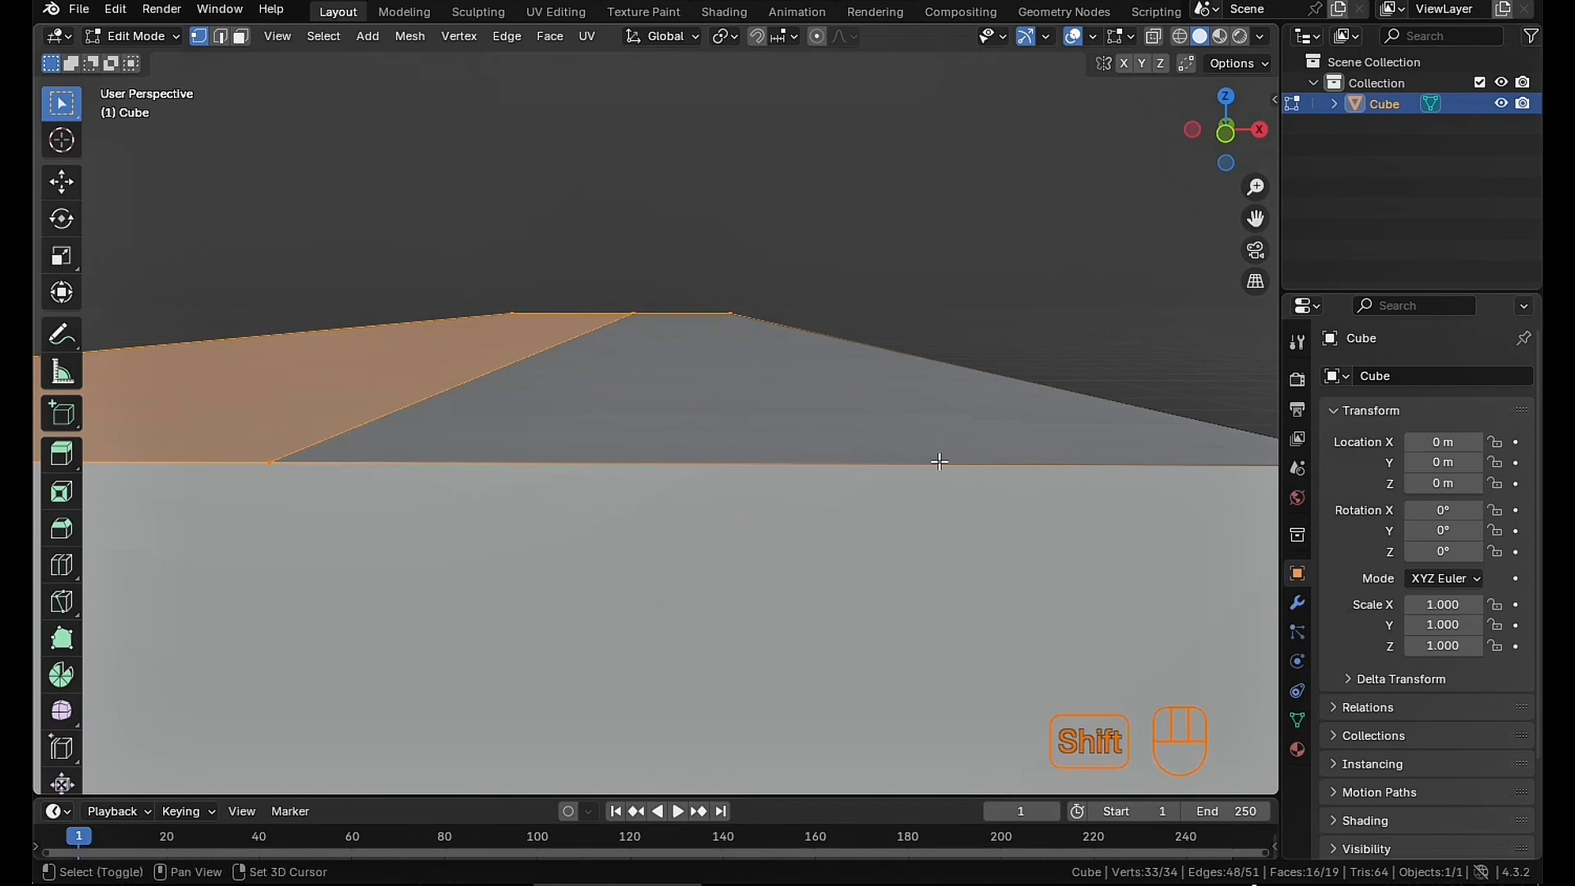
mouse_move(937, 460)
middle_down()
mouse_move(893, 460)
mouse_move(933, 459)
middle_up()
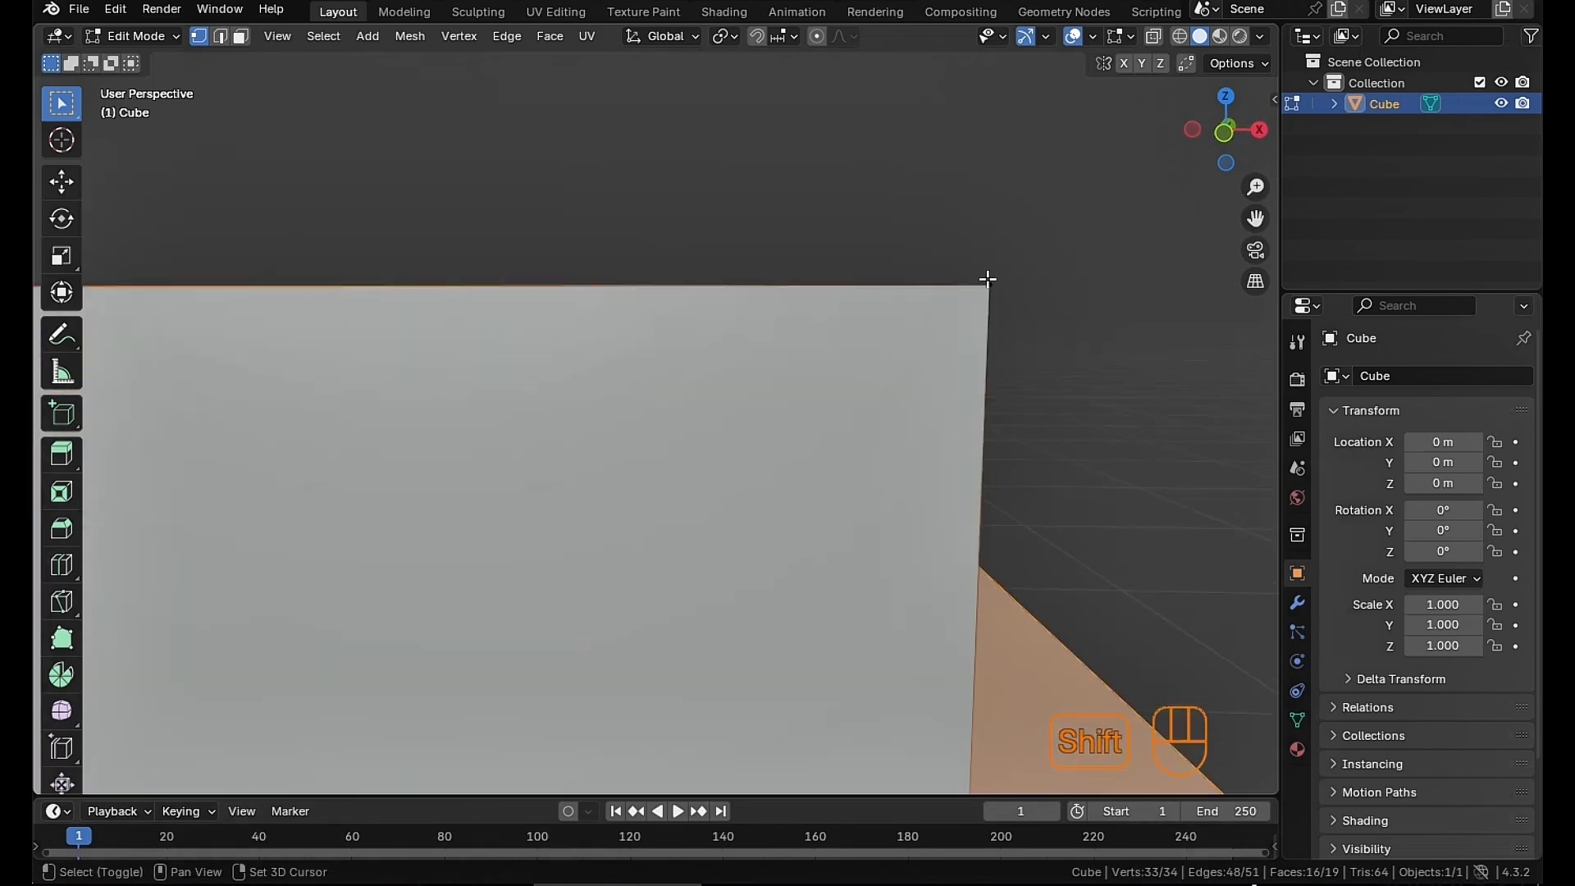
scroll(982, 332, down, 4)
key(Delete)
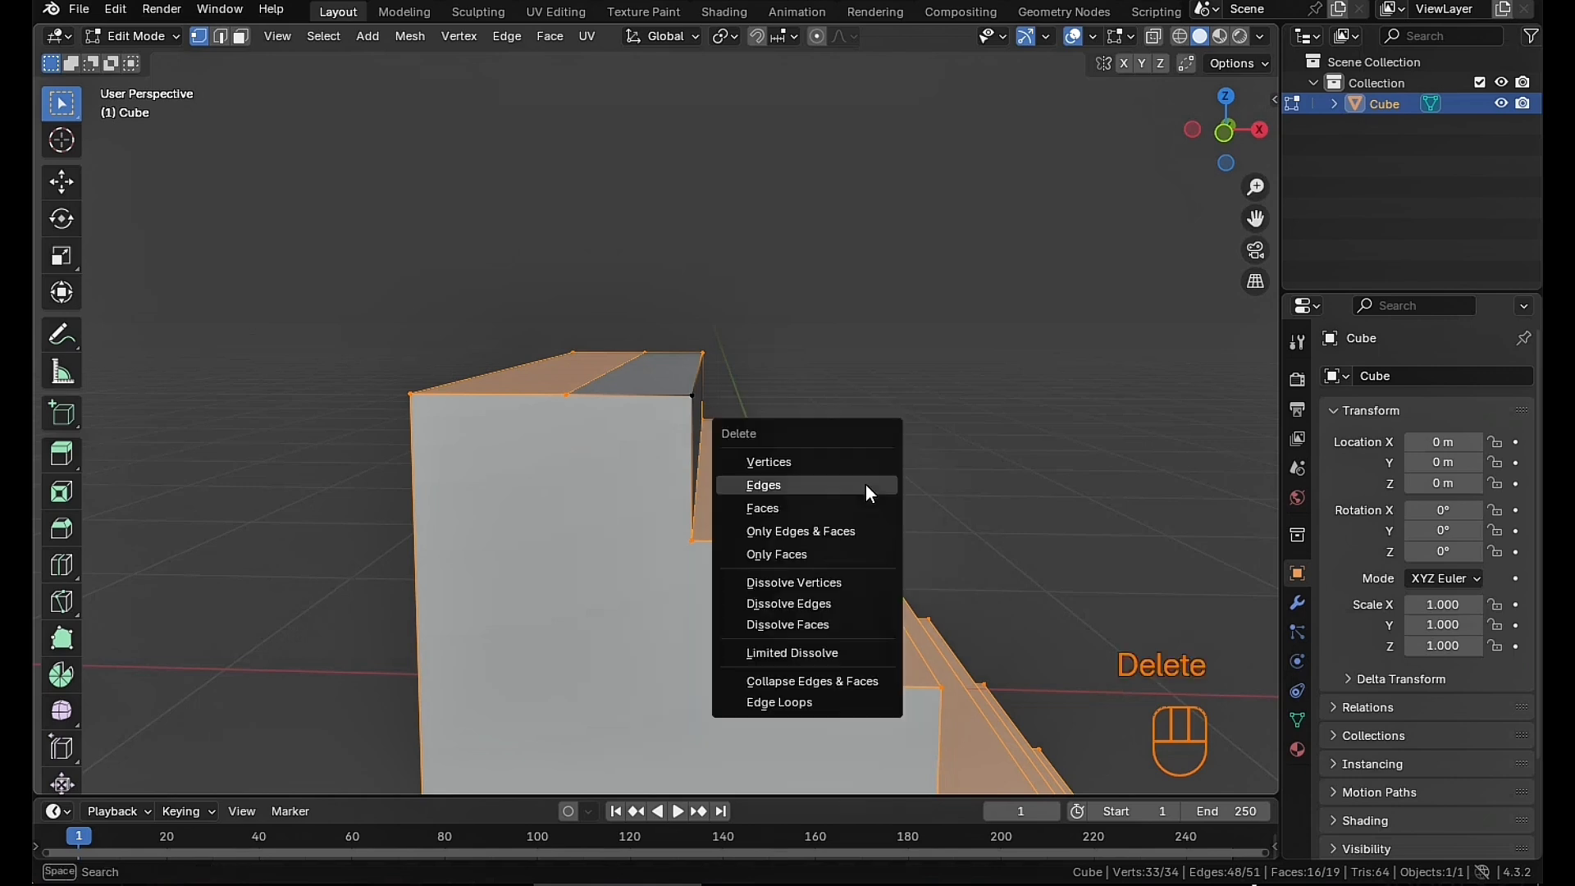
click(830, 459)
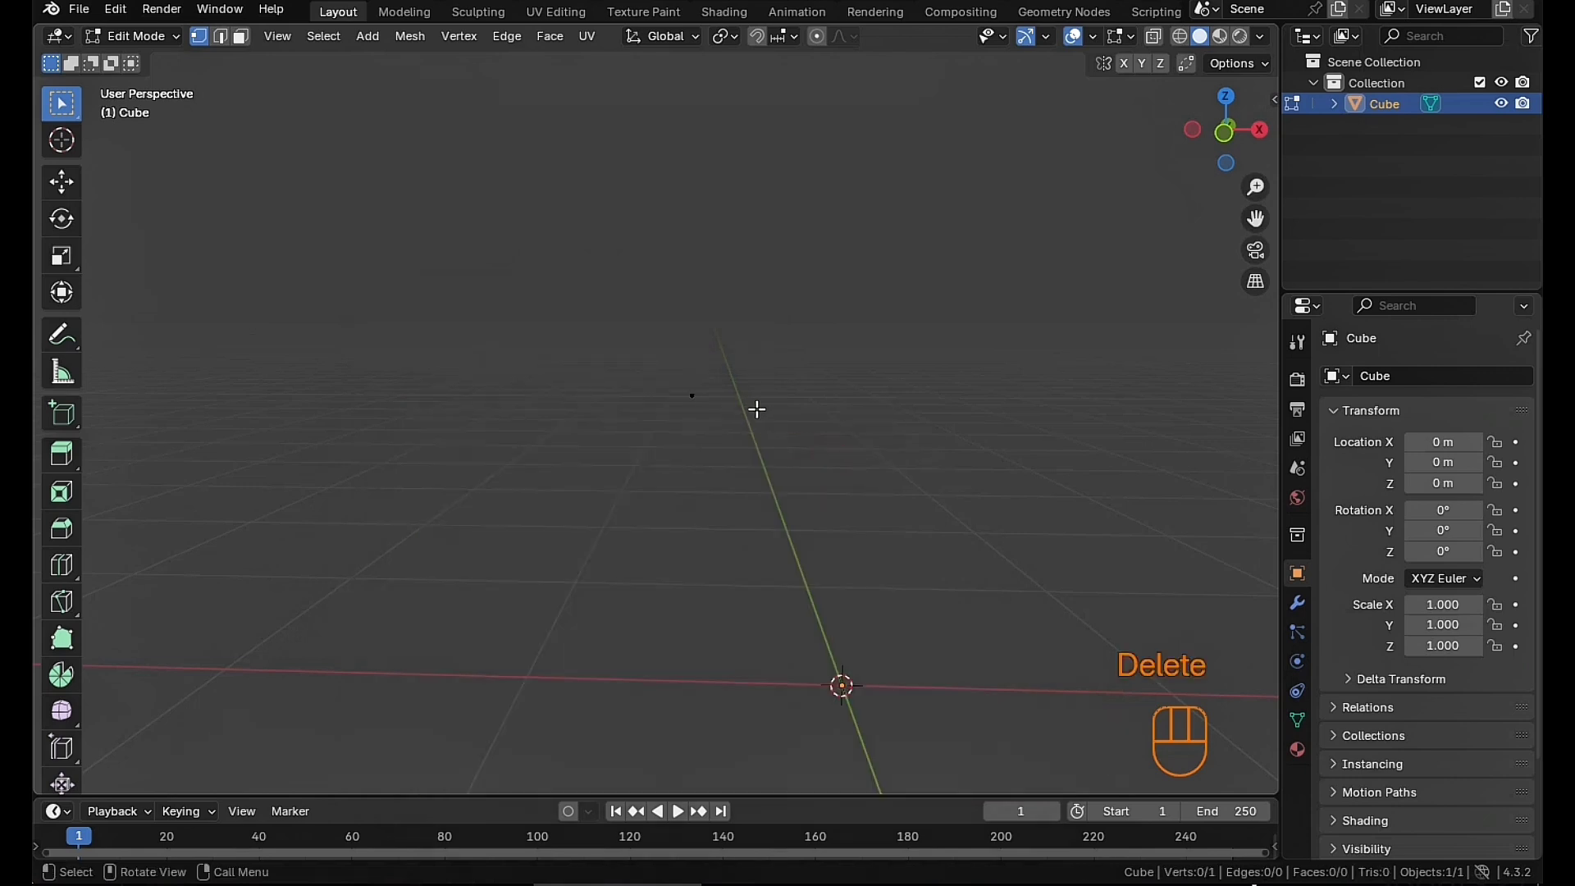
Select the remaining vertex and extrude it upward along the Z axis into a vertical edge
click(691, 396)
scroll(825, 424, down, 4)
shift+middle_drag(748, 400, 848, 484)
scroll(848, 485, up, 3)
shift+middle_drag(976, 538, 787, 444)
middle_drag(875, 495, 848, 520)
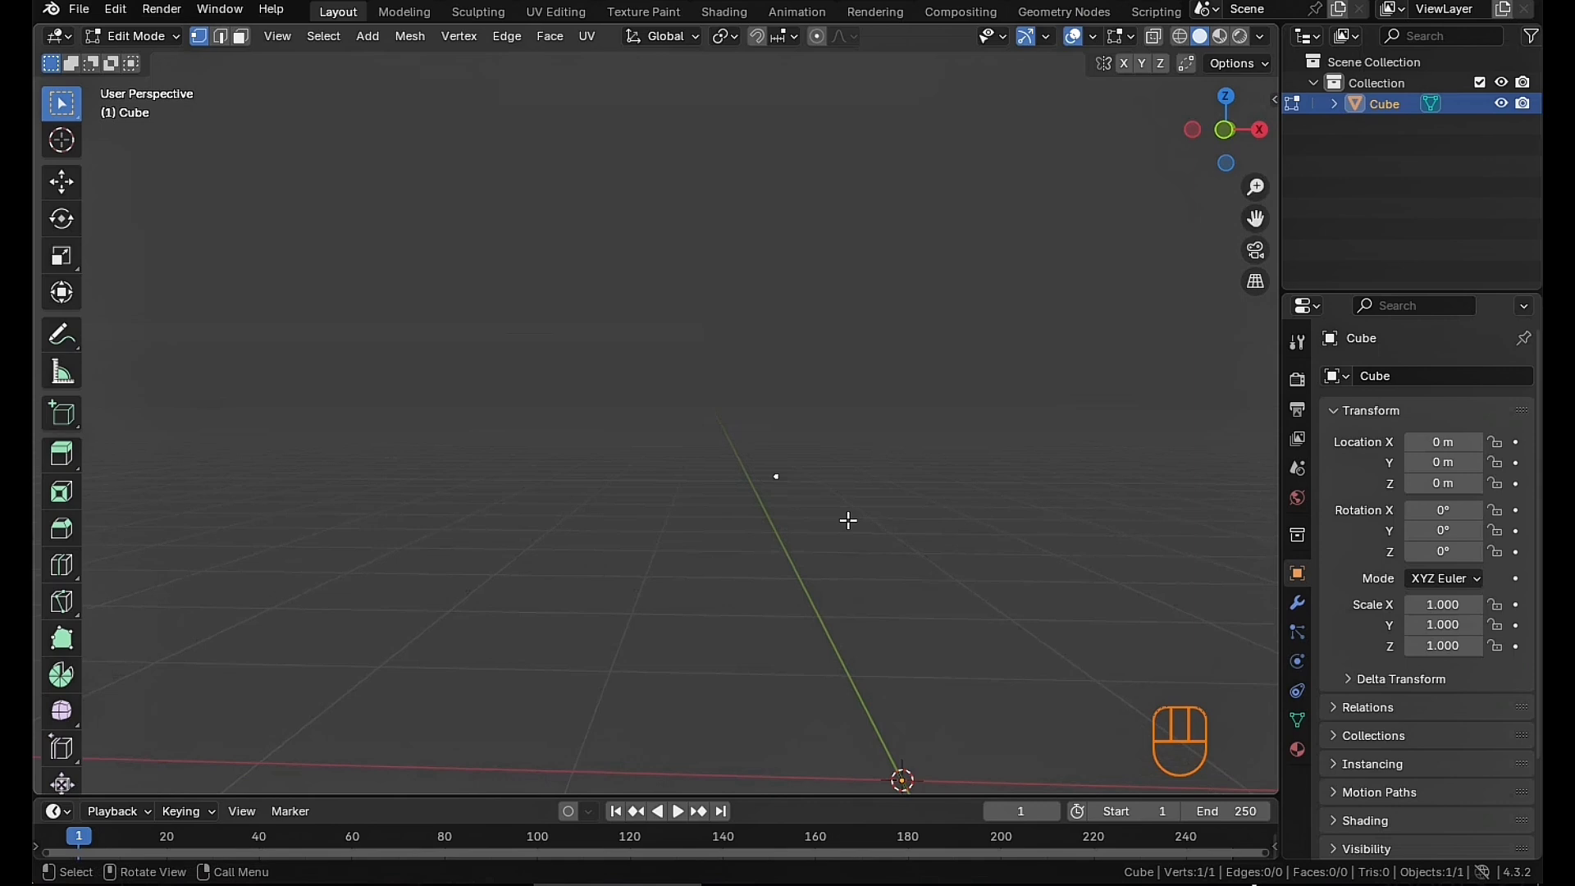
key(e)
key(z)
click(875, 336)
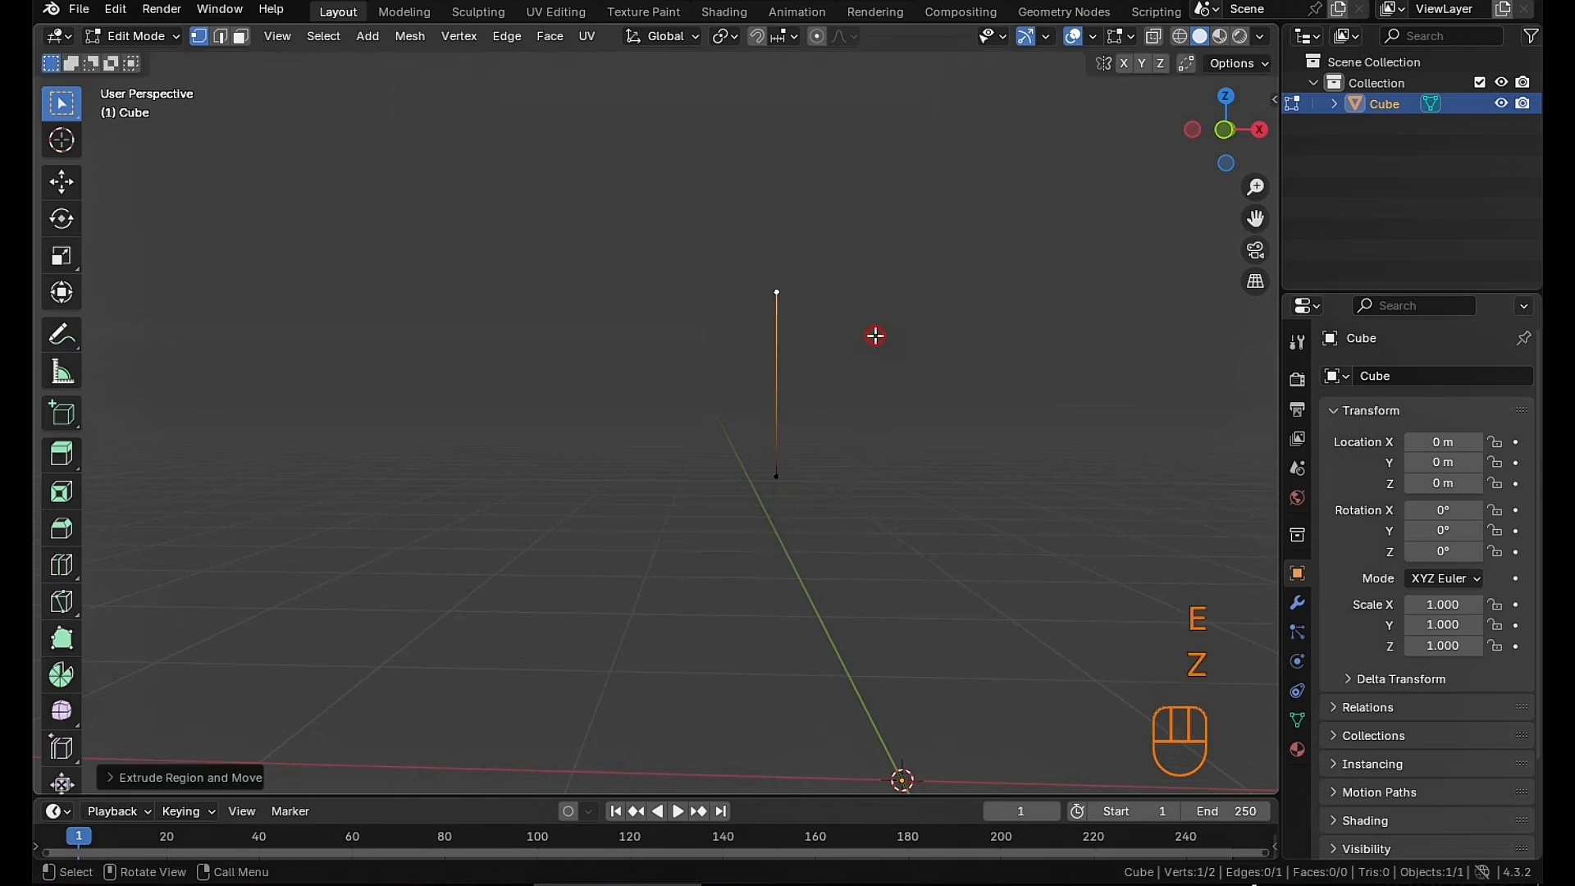
Extrude the upper end vertex three more times upward, alternating toward positive and negative X to form a zigzag
shift+middle_drag(919, 346, 881, 436)
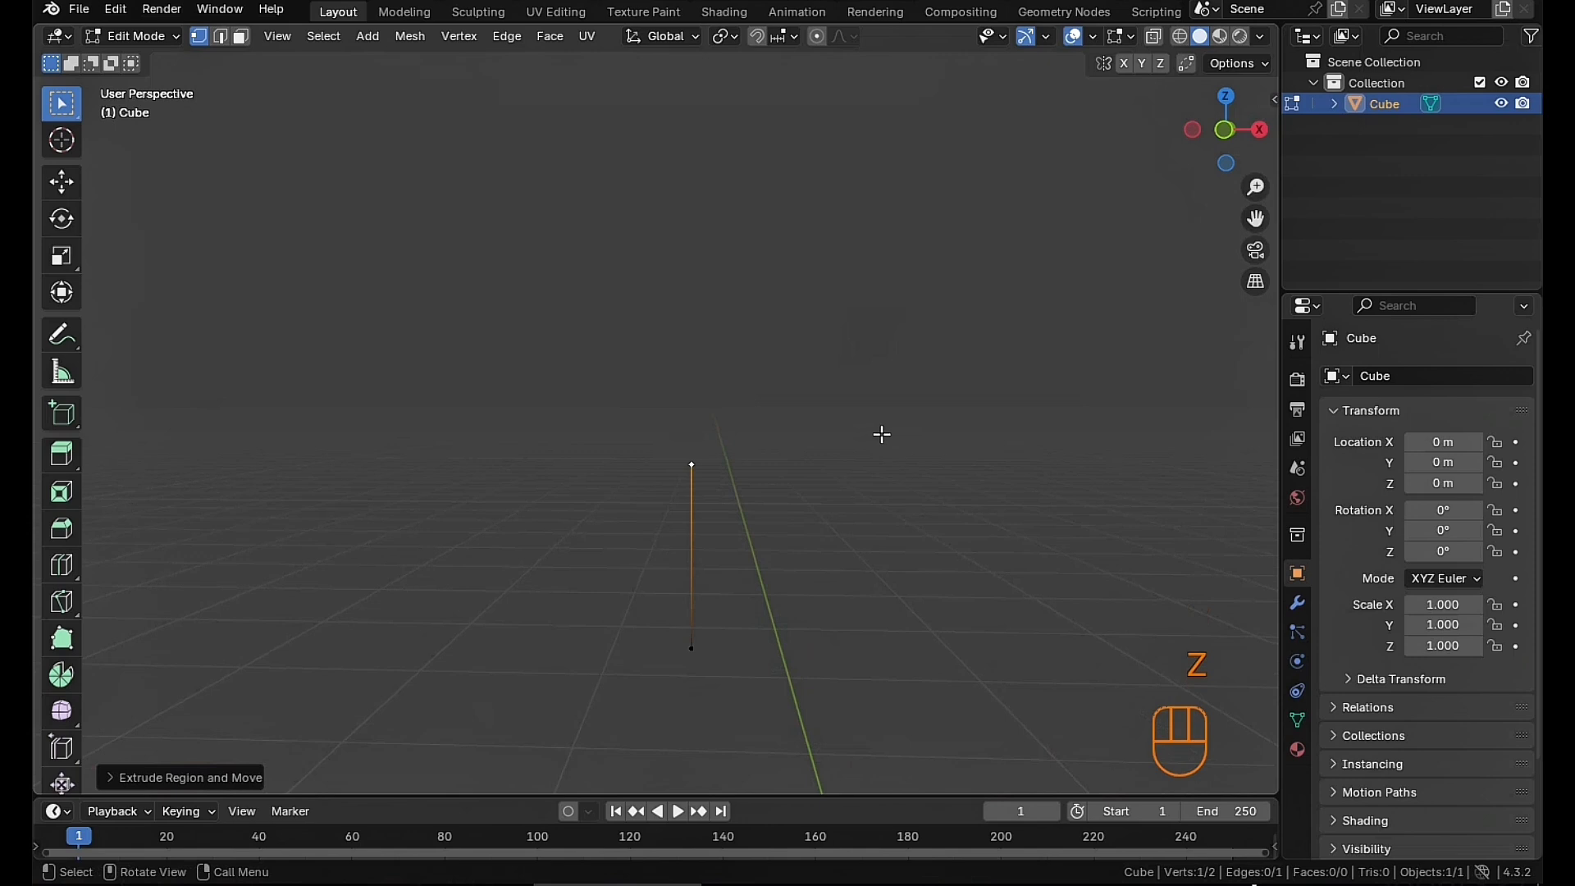
key(e)
click(984, 285)
key(e)
click(833, 288)
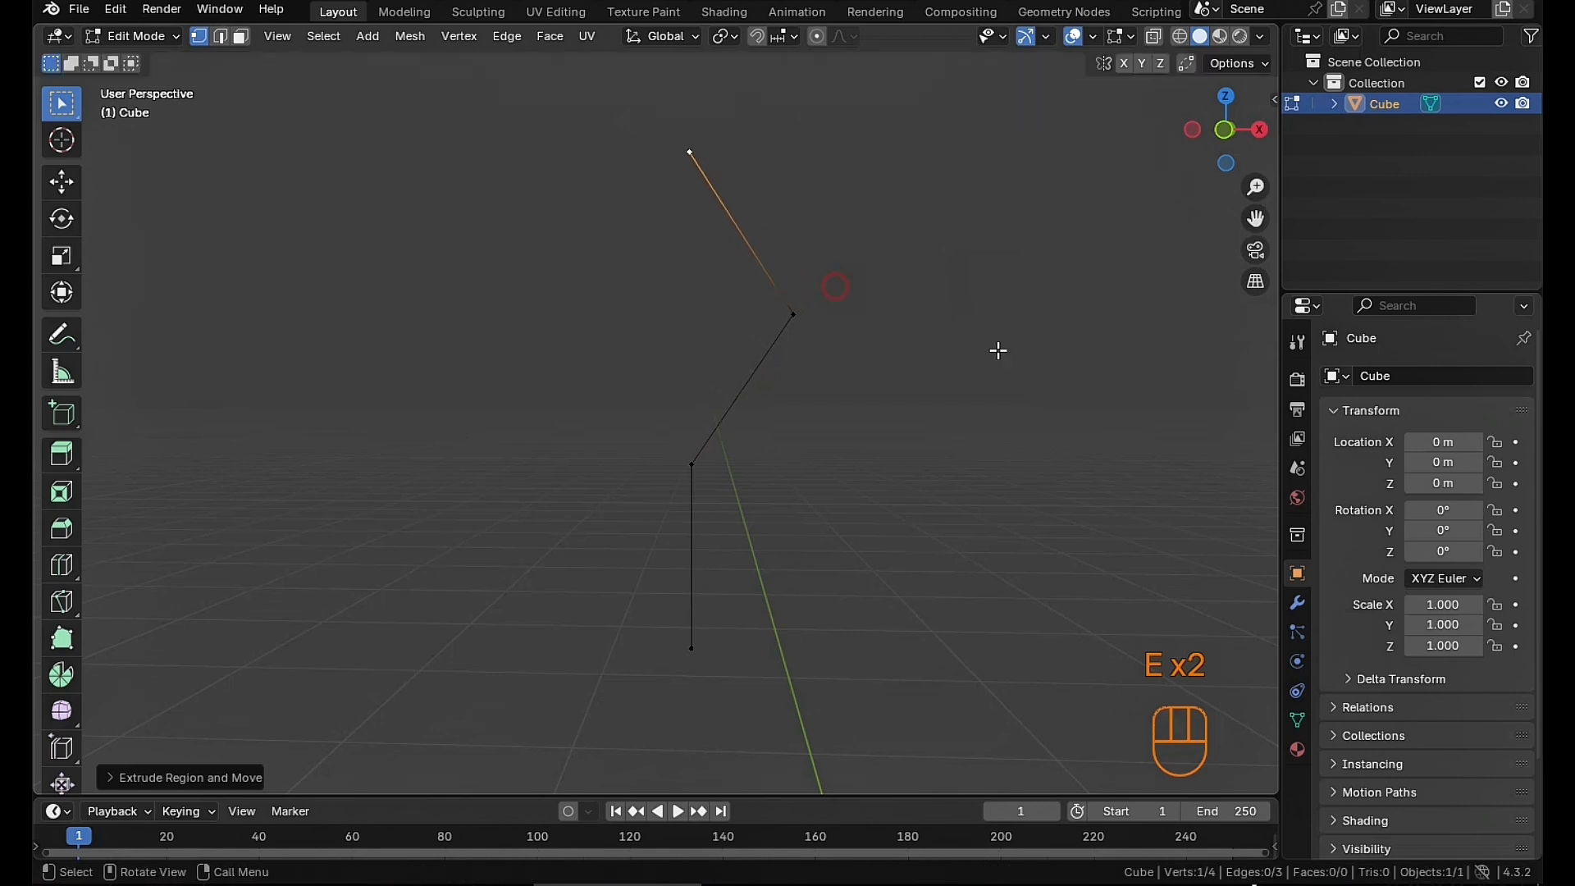
shift+middle_drag(998, 348, 1037, 534)
key(e)
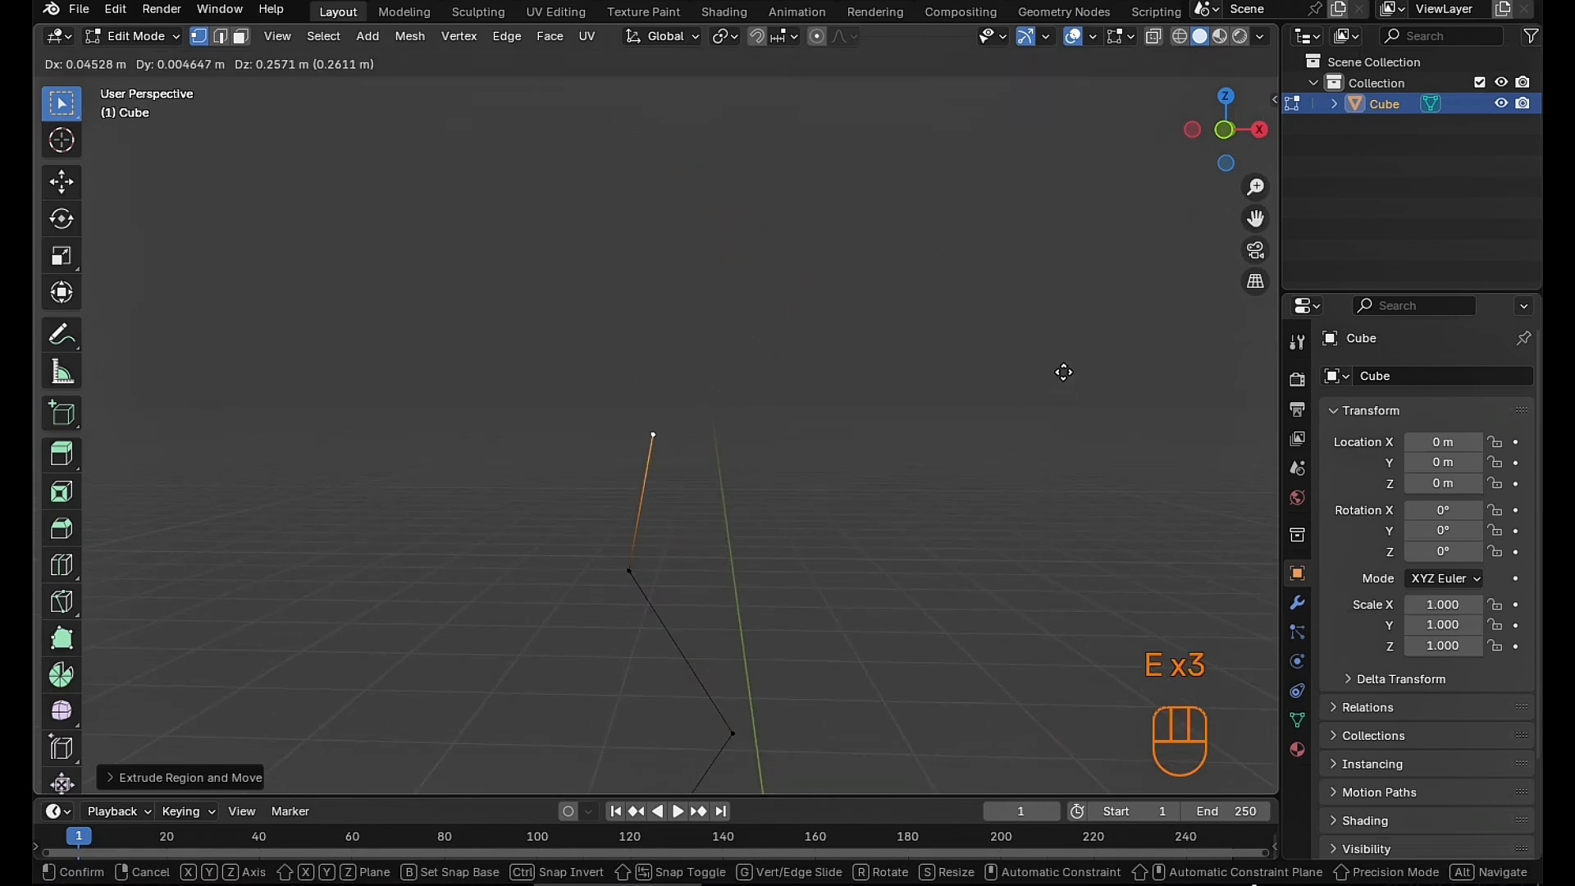
click(1172, 280)
scroll(897, 468, down, 2)
shift+middle_drag(897, 468, 903, 397)
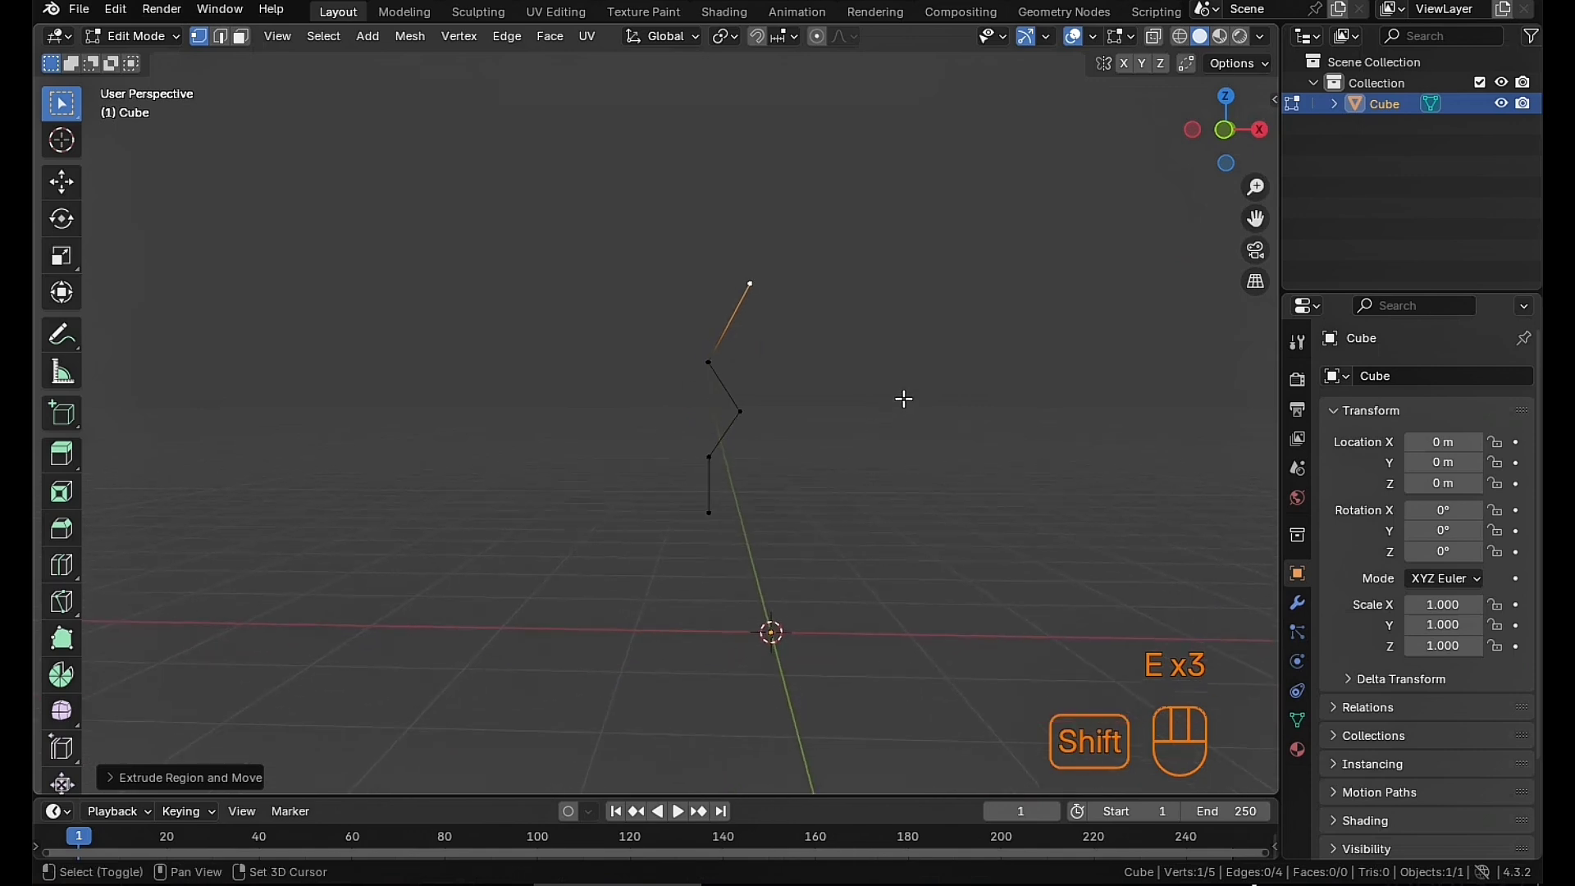
Extrude the chain's lowest vertex diagonally downward toward positive X to add another edge
click(711, 510)
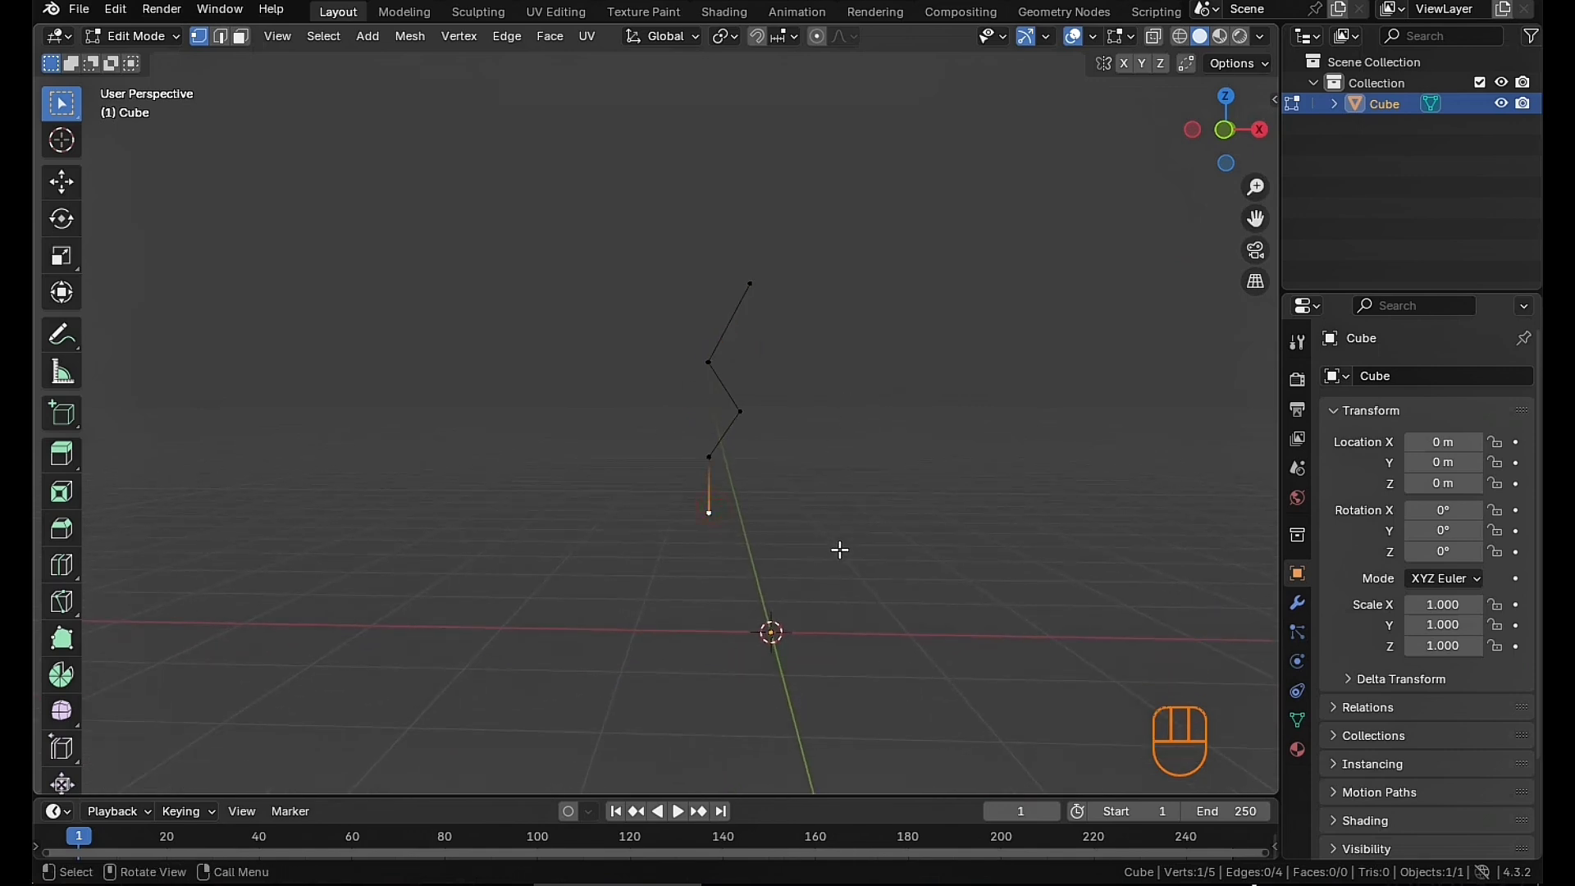
key(e)
click(871, 603)
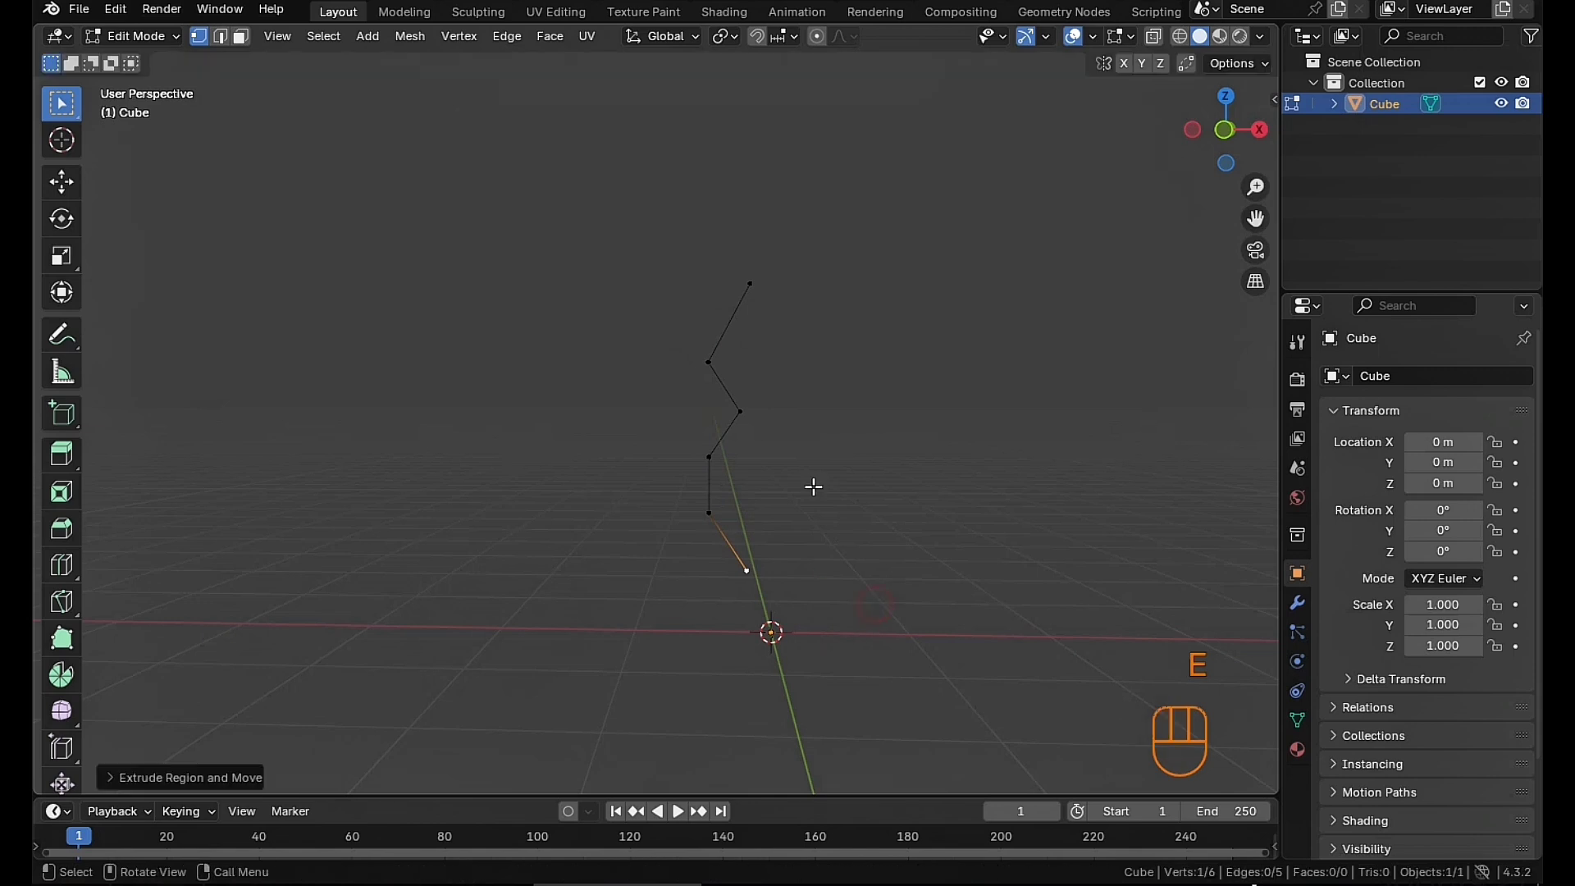
shift+middle_drag(866, 397, 842, 434)
scroll(839, 435, up, 6)
shift+middle_drag(1015, 531, 910, 362)
scroll(922, 394, down, 6)
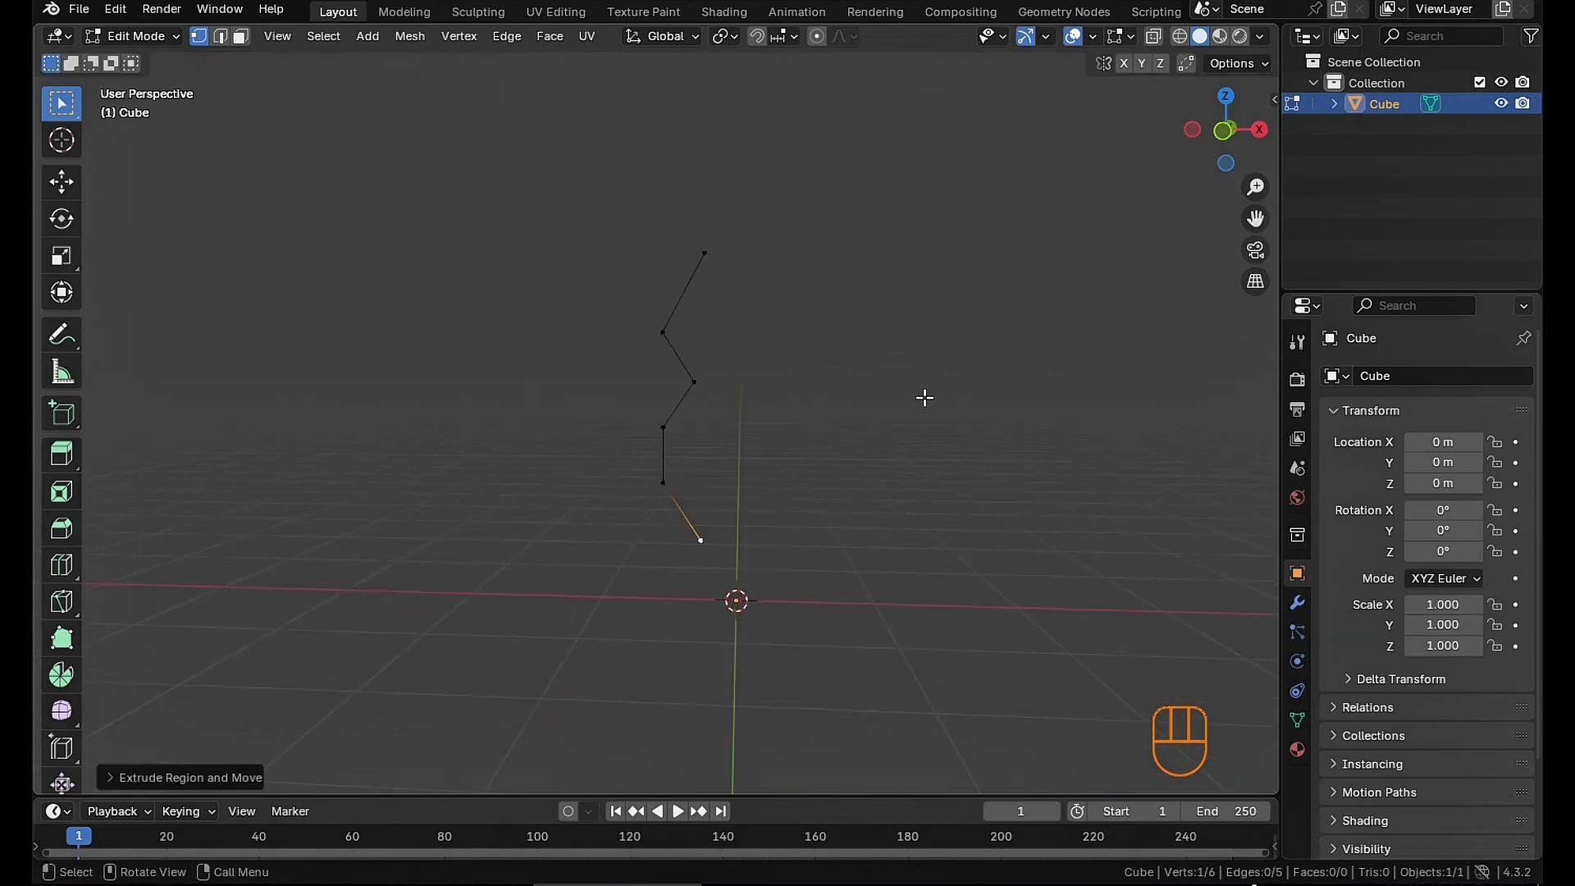
Select the chain's four inner vertices and apply a vertex bevel with an offset of about 0.139 m and 13 segments
middle_drag(812, 369, 905, 402)
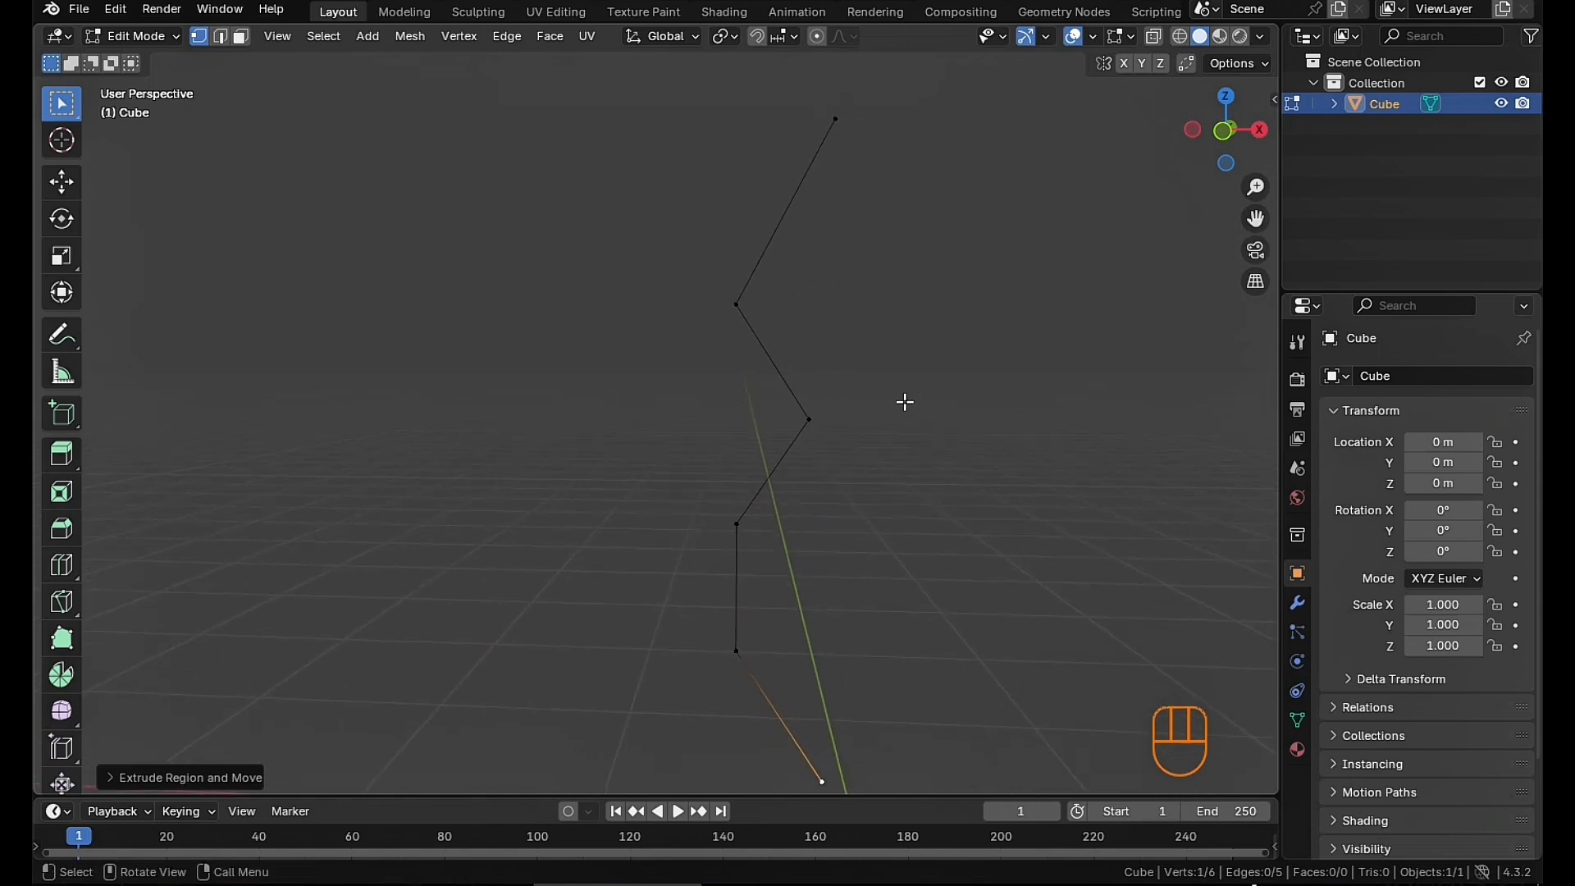
click(902, 397)
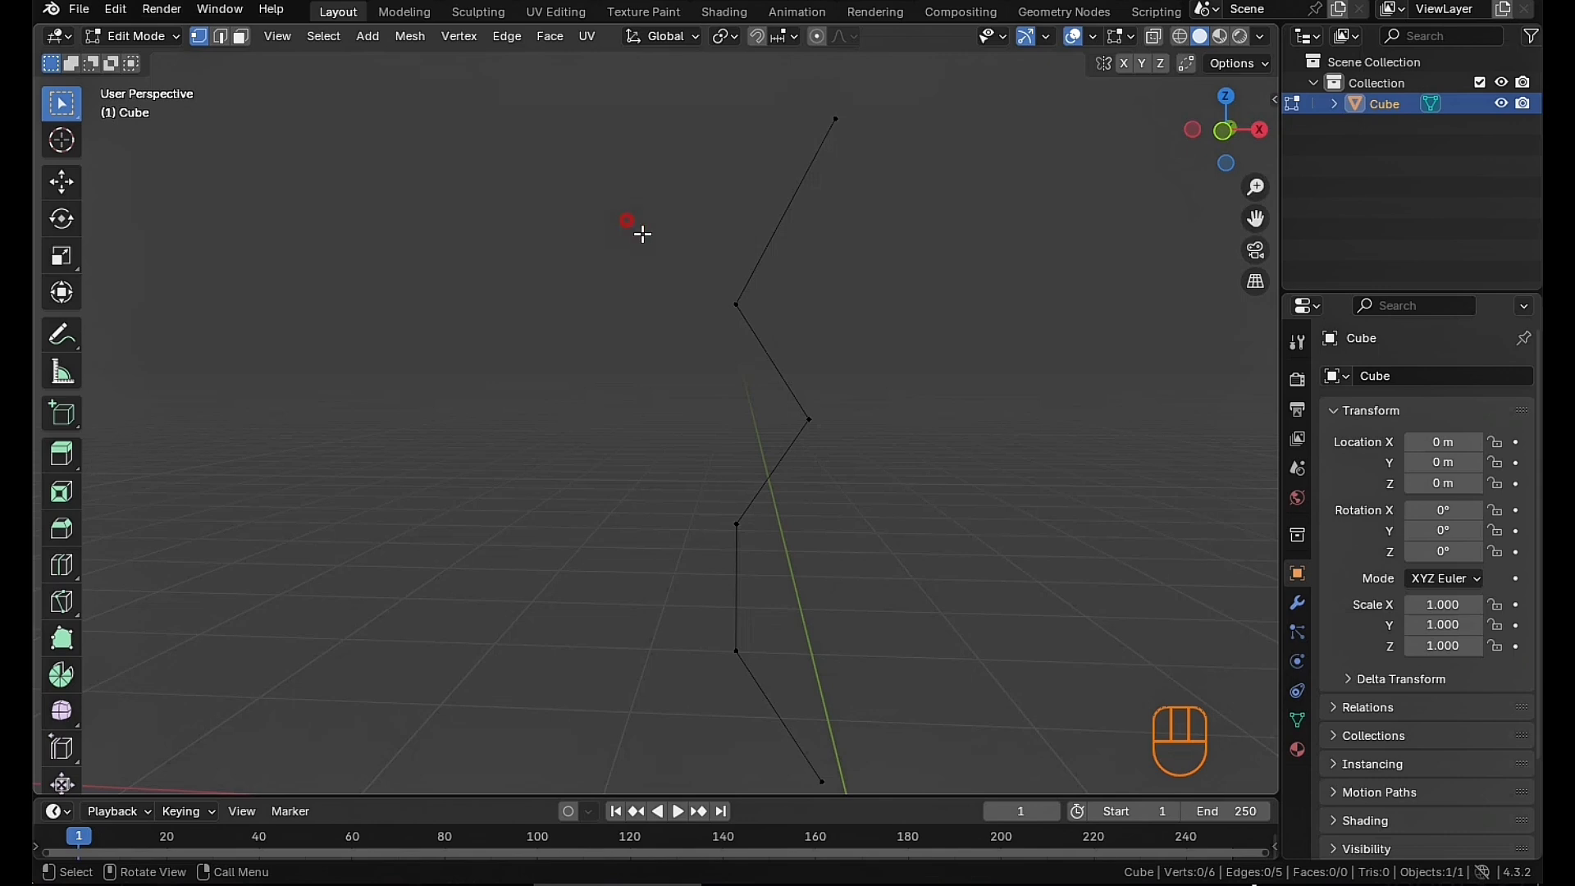
drag(627, 221, 870, 693)
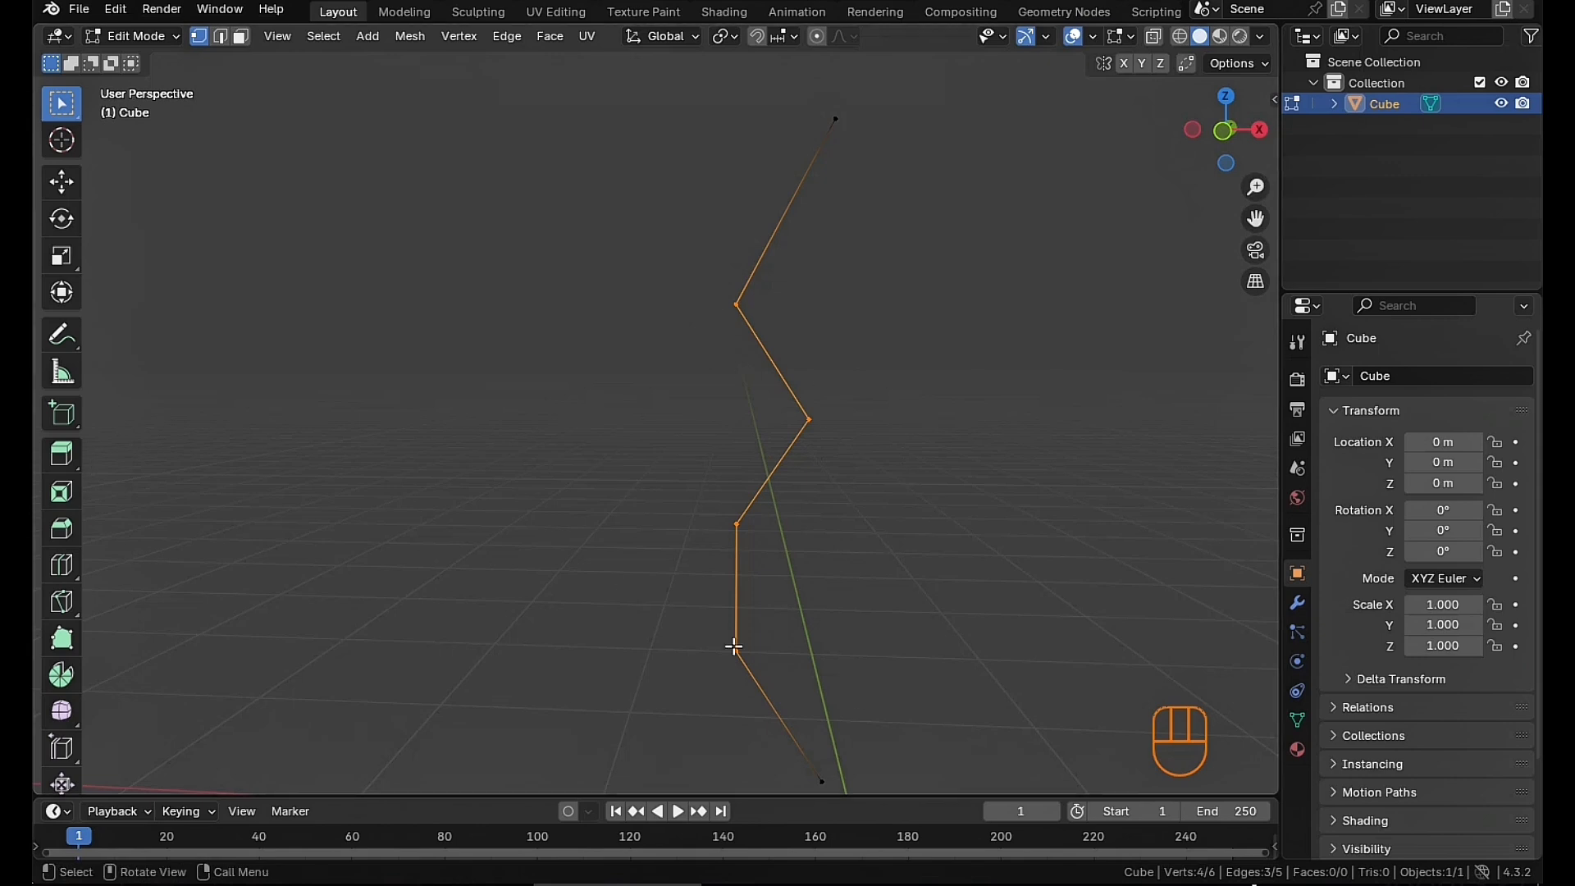
key(ctrl+shift)
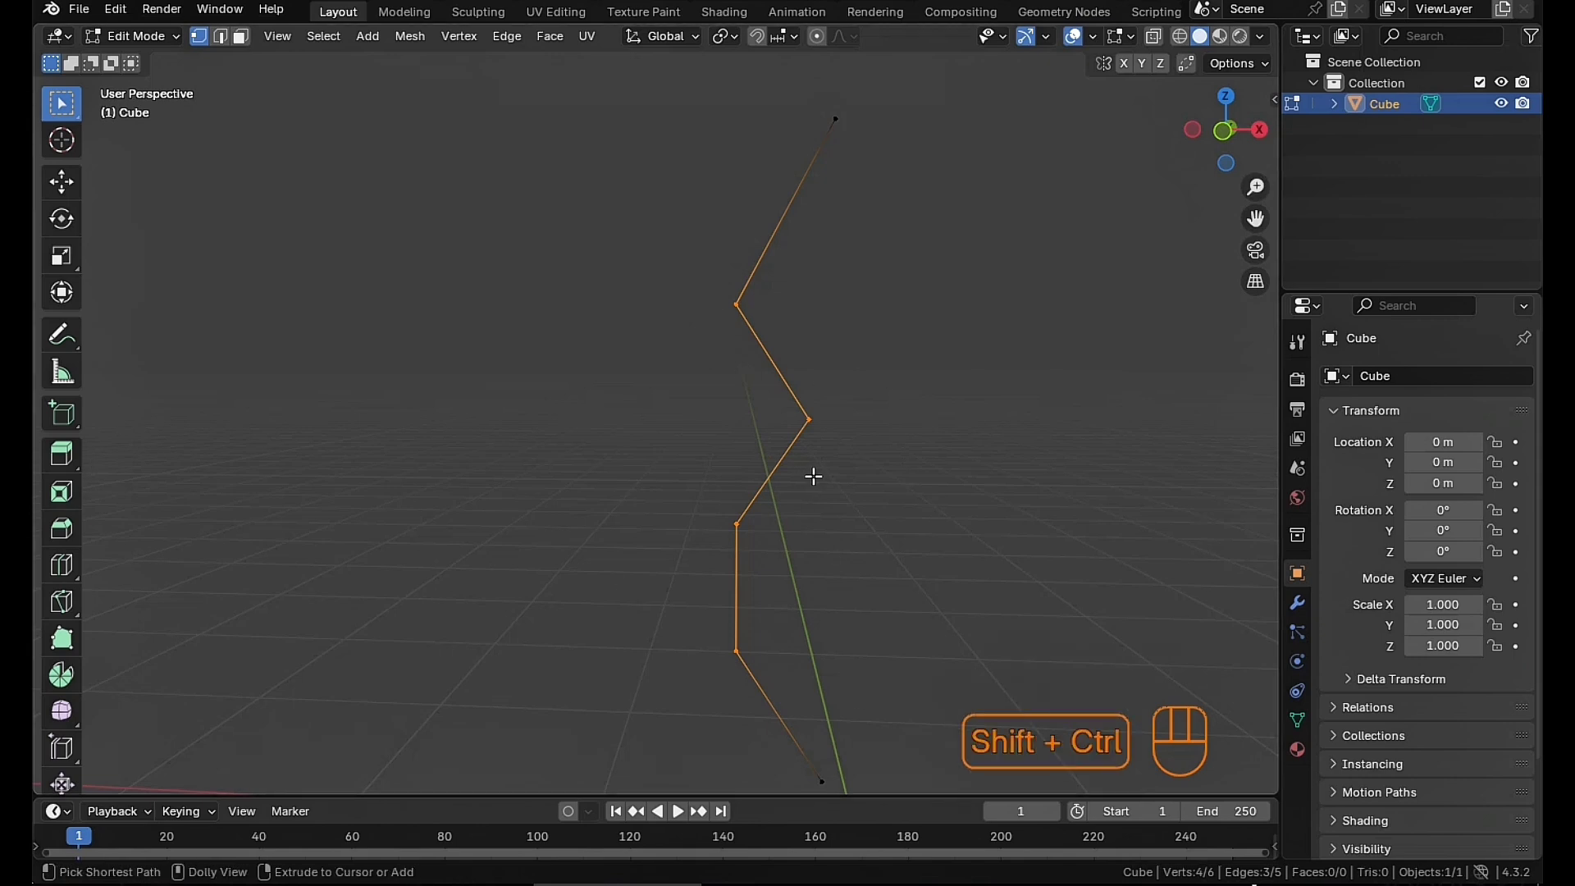
key(ctrl+shift+b)
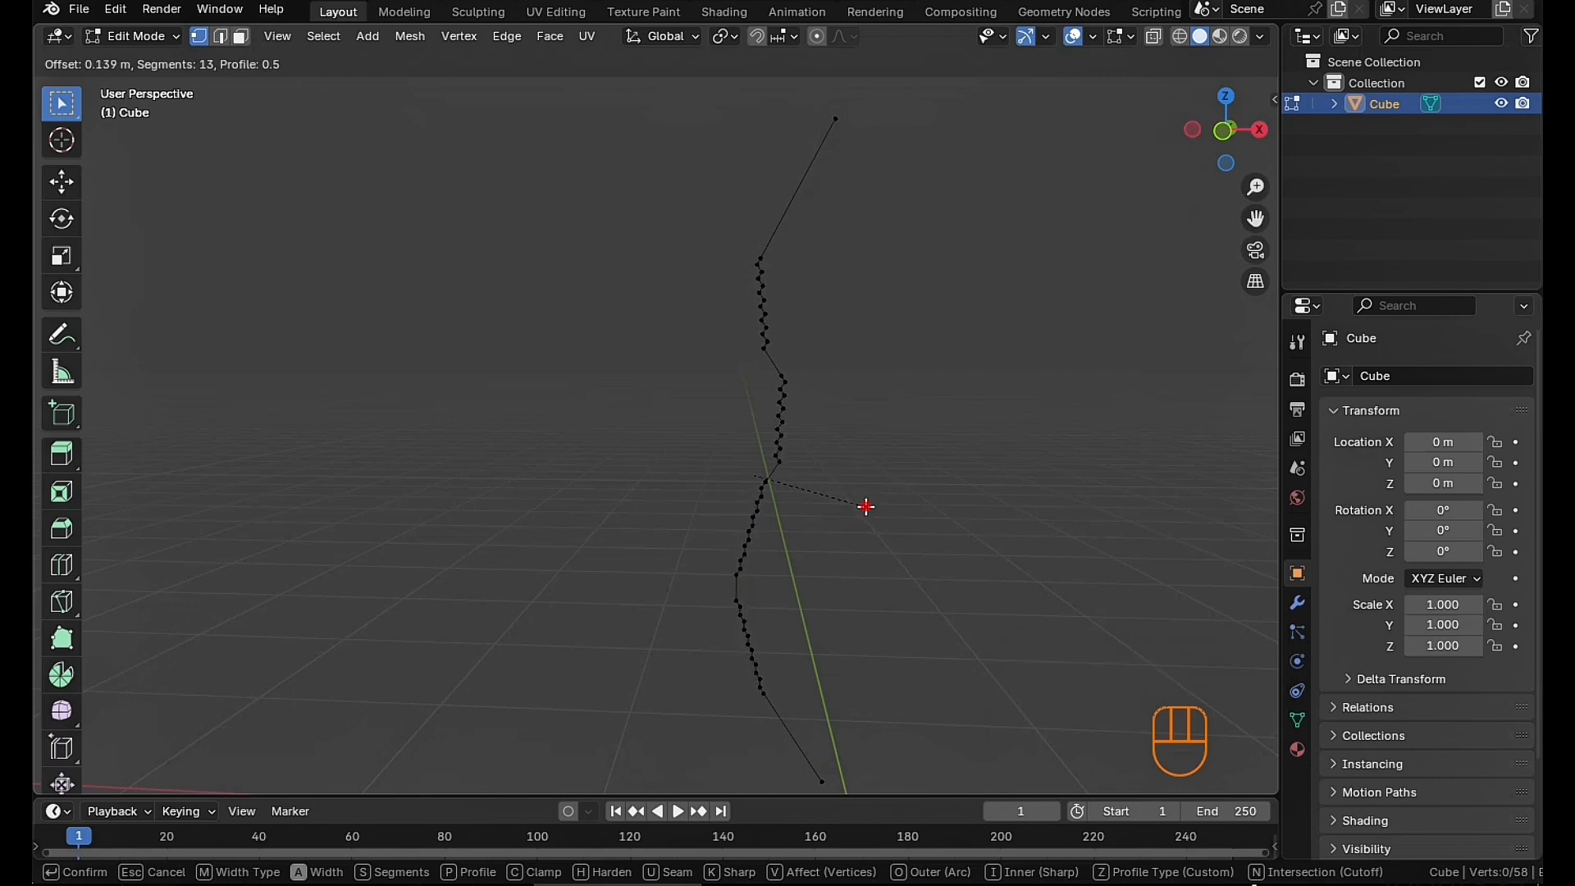
click(864, 500)
Switch the bevel's profile type from Custom to Superellipse and inspect the rounded bends of the chain
click(159, 776)
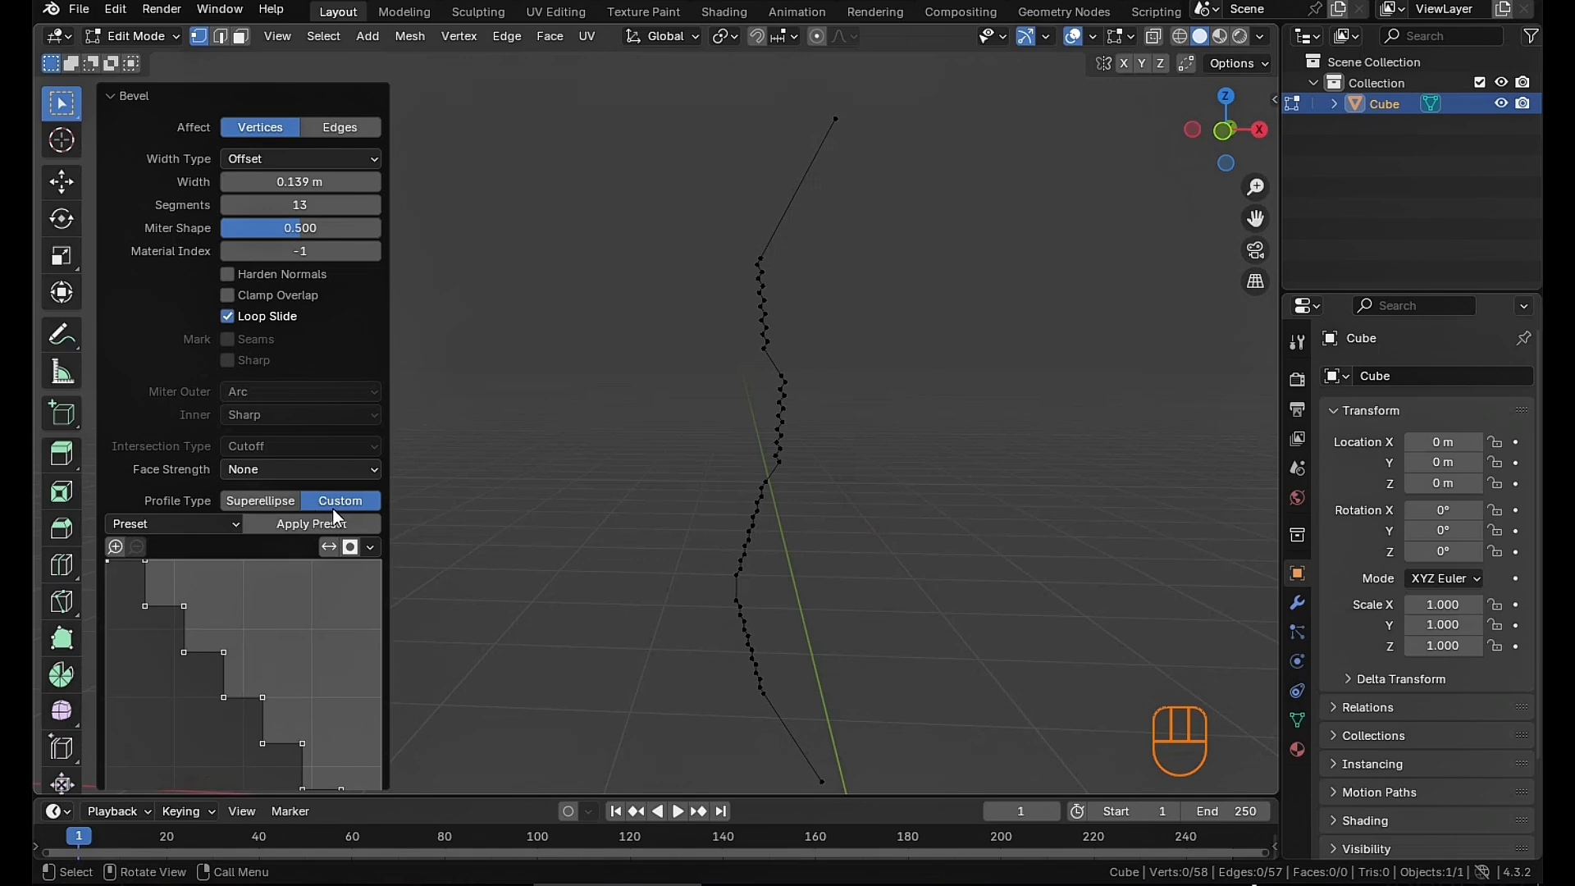
click(273, 501)
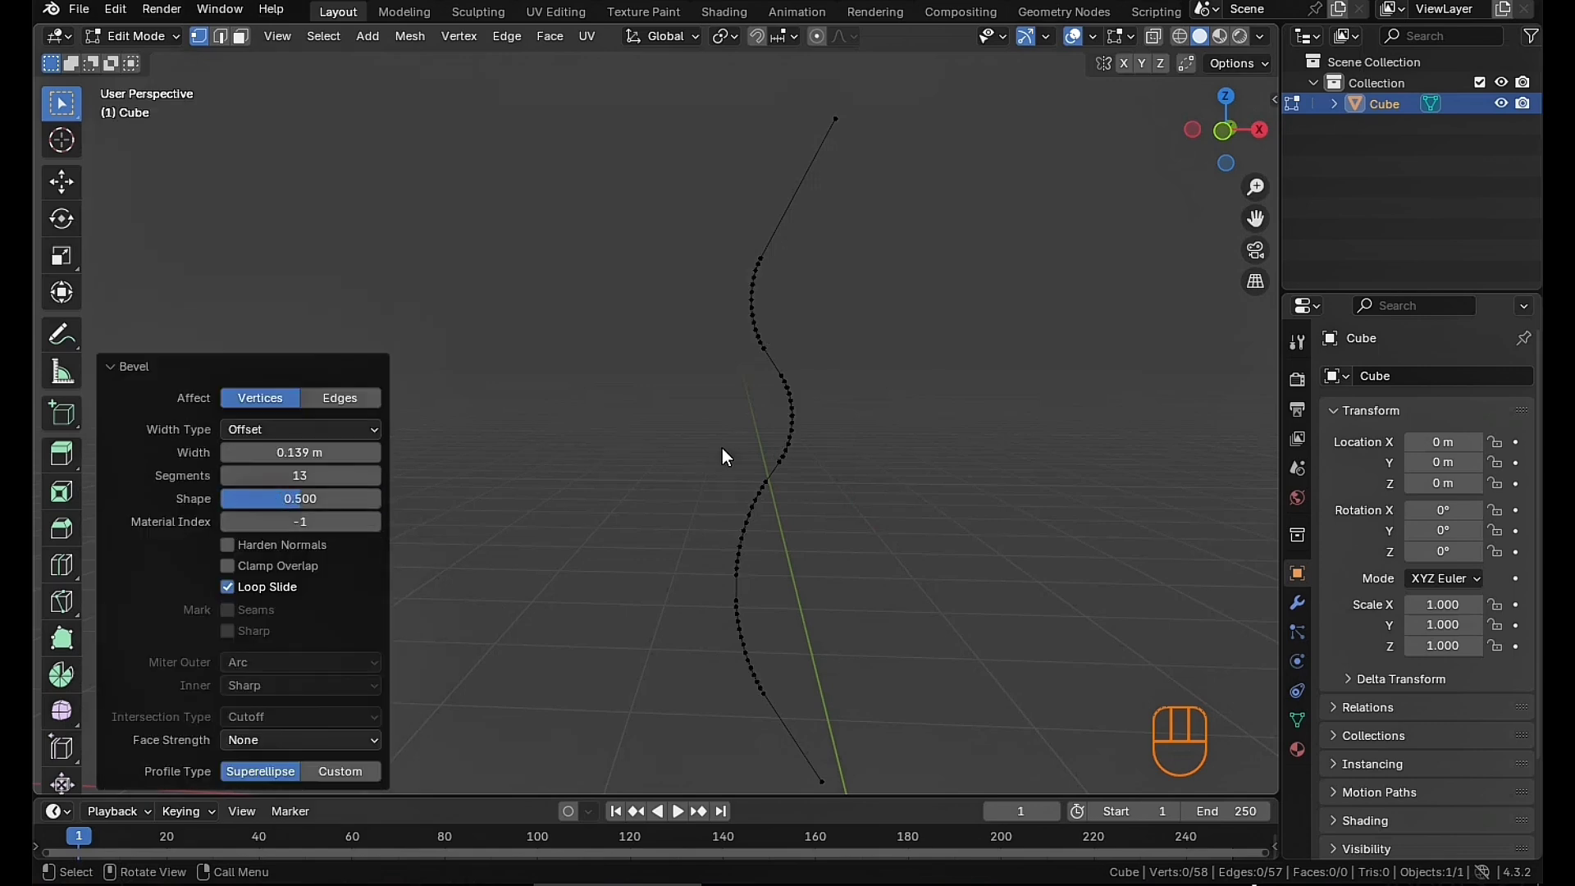
scroll(813, 376, down, 4)
scroll(820, 386, up, 6)
shift+middle_drag(927, 392, 834, 368)
scroll(834, 368, down, 2)
scroll(835, 371, down, 3)
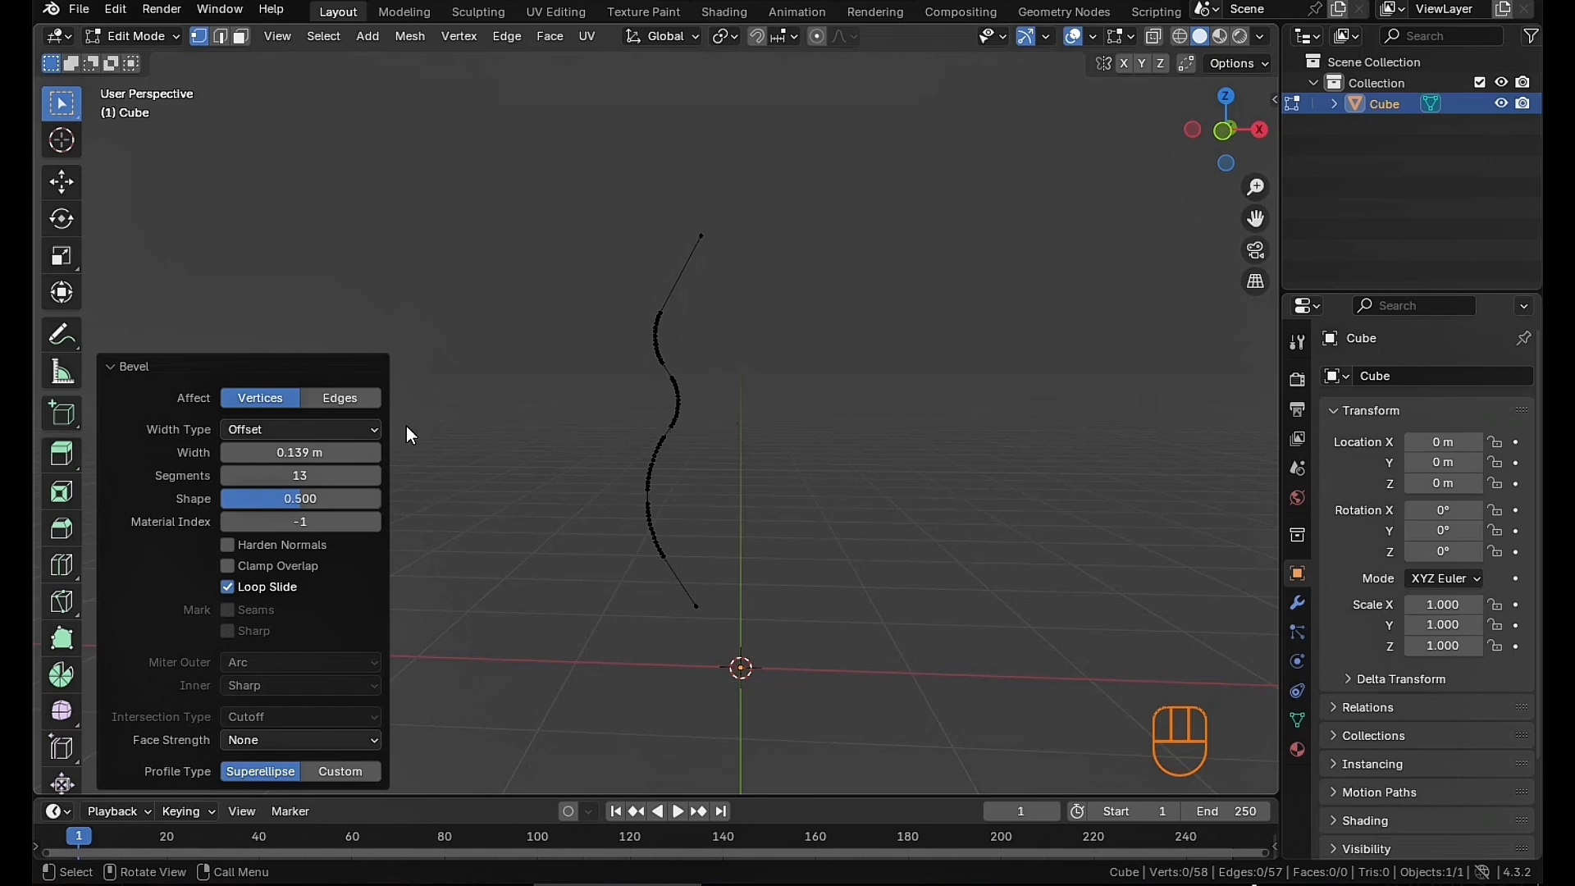
scroll(706, 405, up, 3)
shift+middle_drag(707, 404, 835, 320)
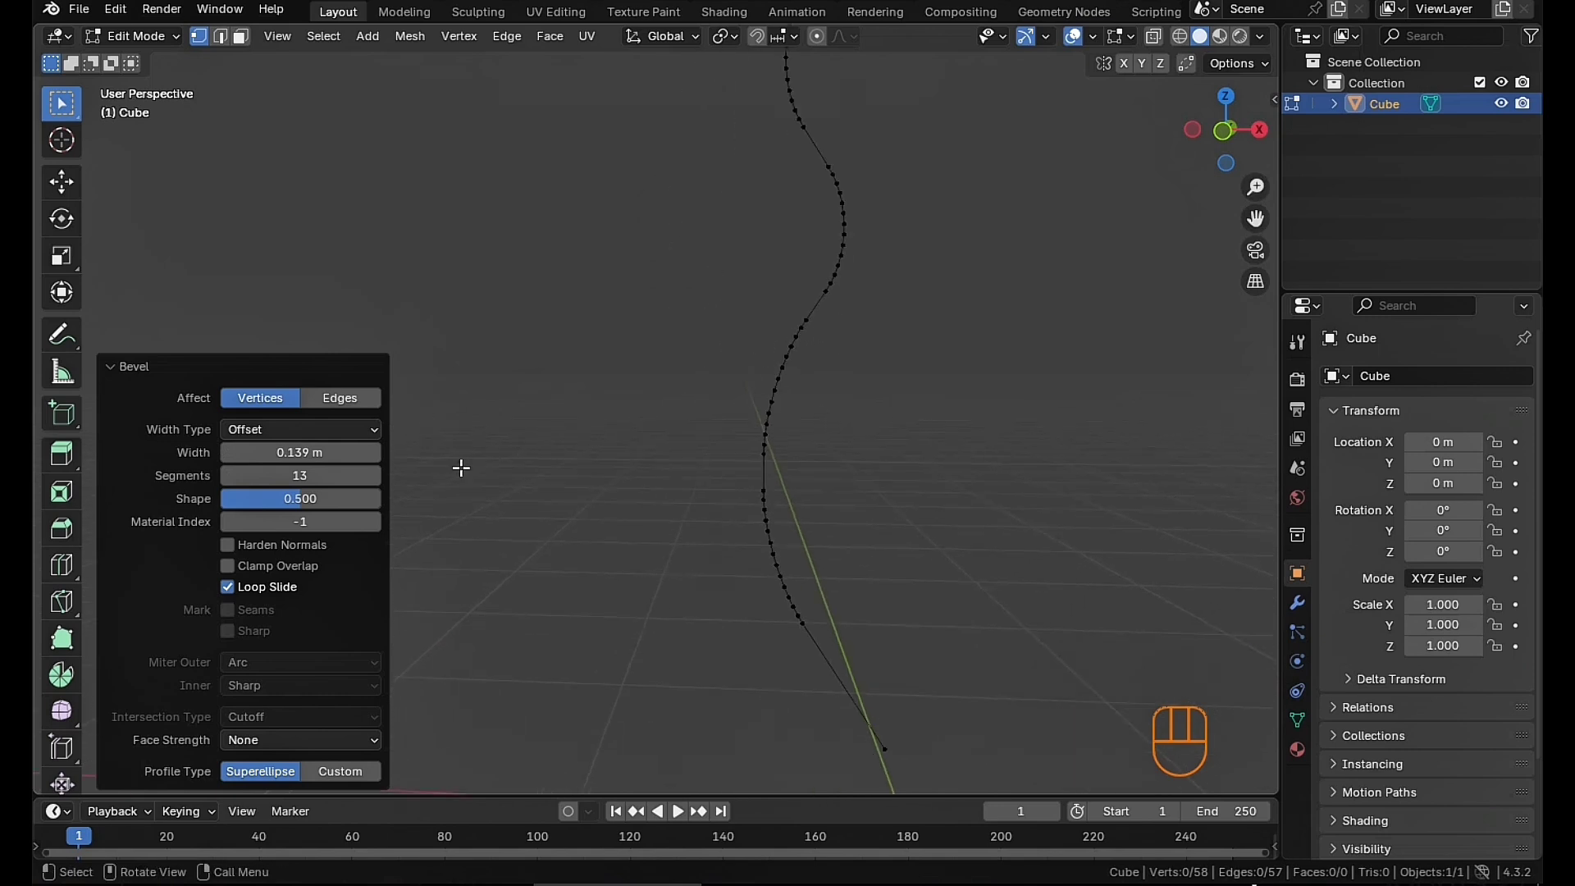
Reduce the bevel's segment count to 2 and inspect the coarser bends
triple_click(228, 475)
triple_click(228, 475)
triple_click(228, 474)
double_click(228, 475)
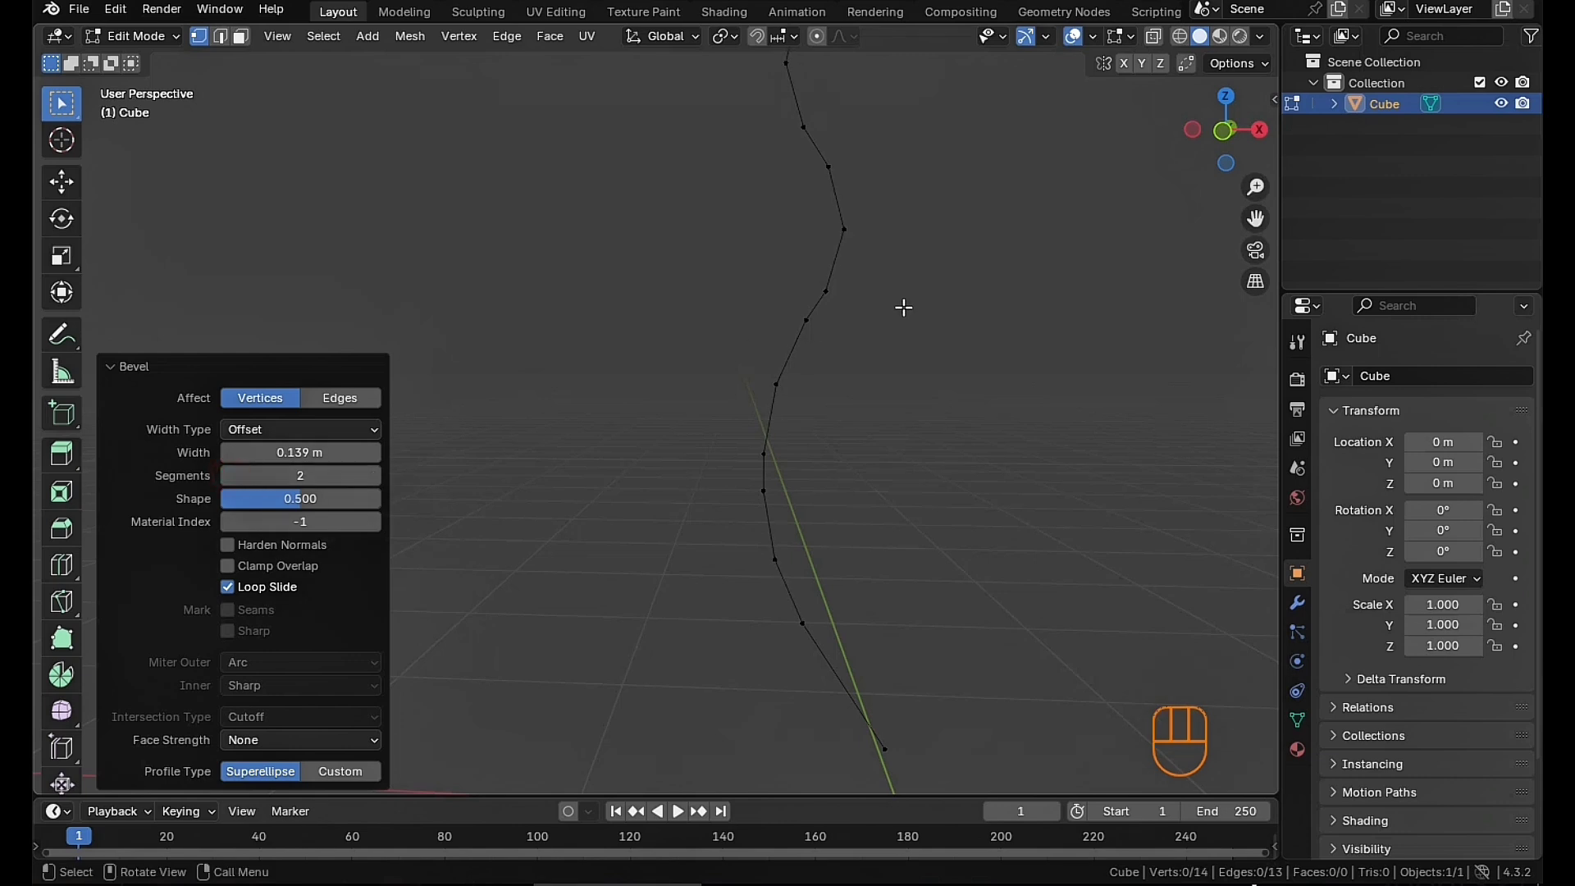
scroll(900, 314, down, 5)
scroll(850, 334, up, 5)
shift+middle_drag(847, 337, 869, 353)
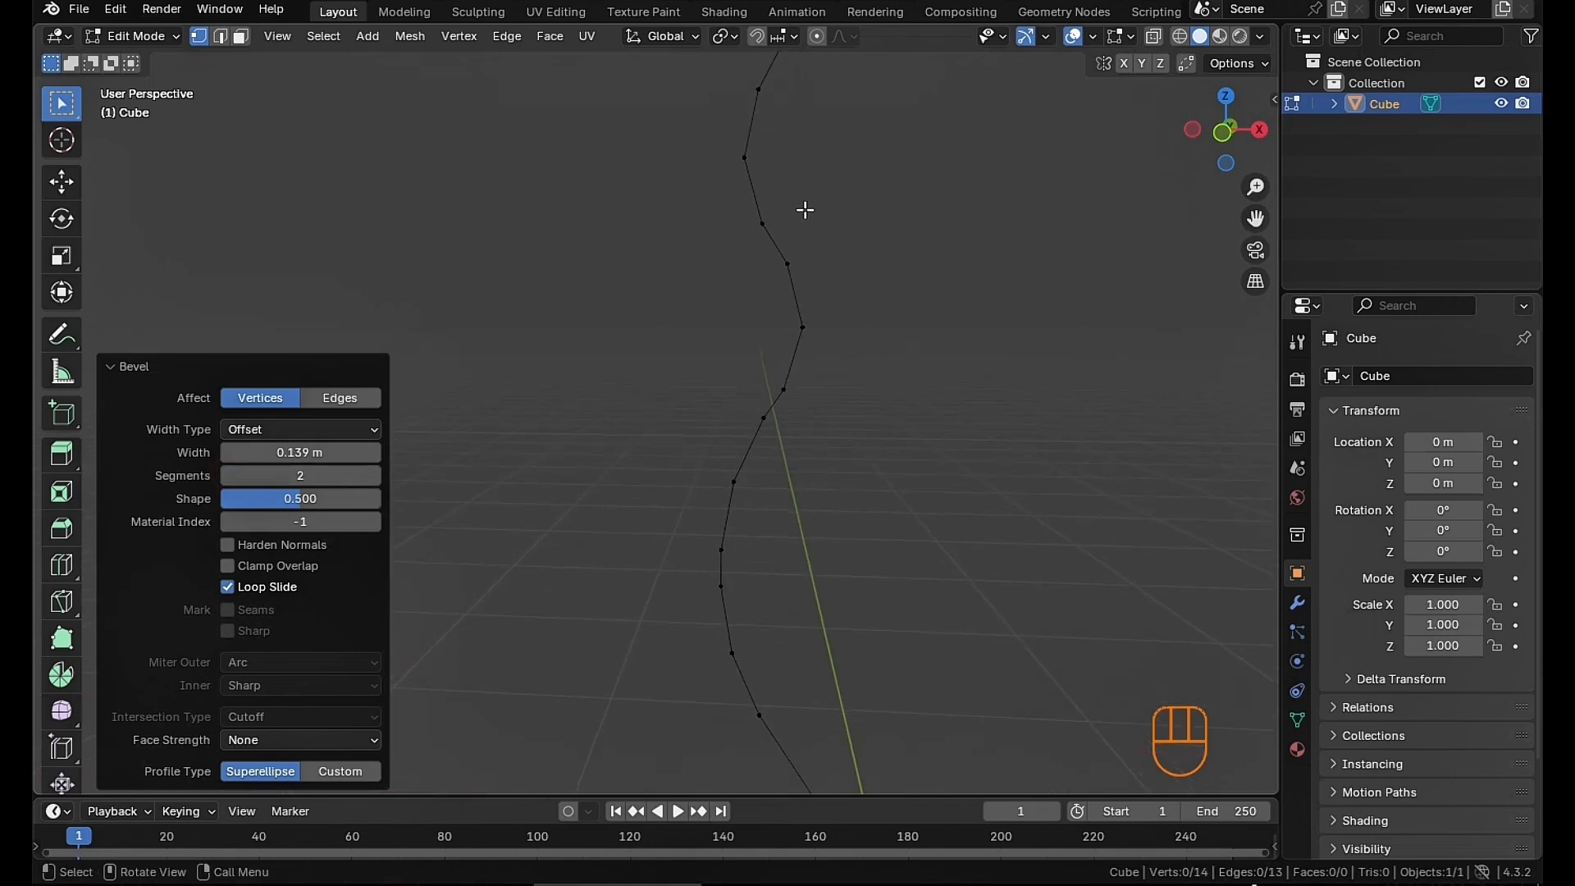
Raise the bevel's segment count to 16 for smoother bends along the chain
drag(298, 475, 328, 475)
scroll(976, 148, down, 5)
shift+middle_drag(828, 264, 884, 325)
middle_drag(853, 328, 820, 295)
middle_drag(955, 314, 919, 363)
Delete the smoothed chain's vertices, leaving a single selected vertex in the mesh
drag(739, 199, 786, 269)
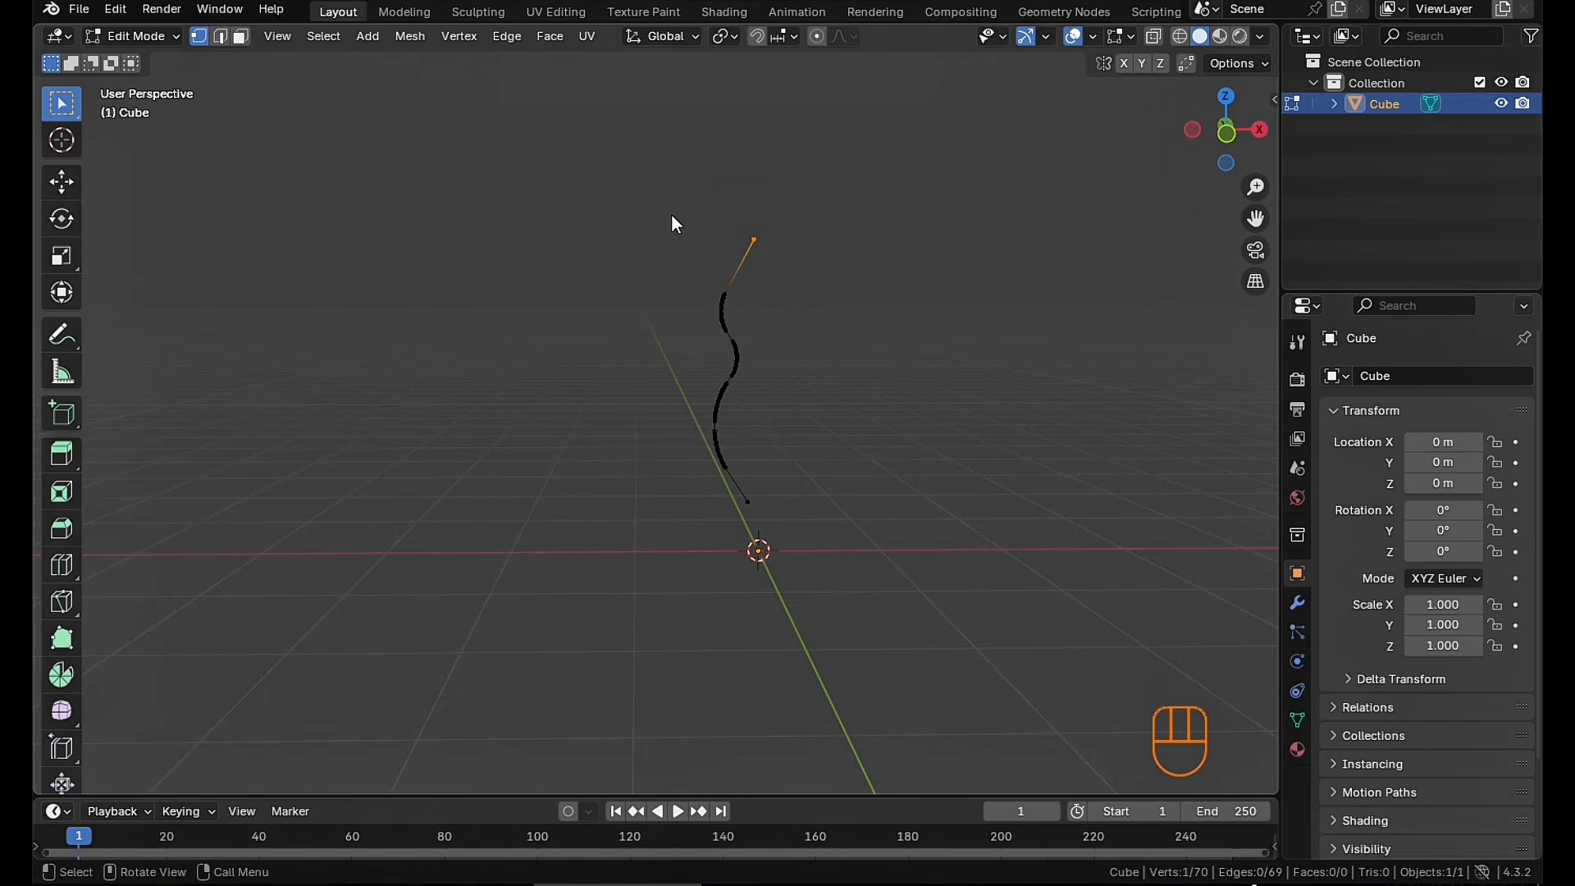
drag(686, 197, 846, 524)
scroll(821, 283, up, 4)
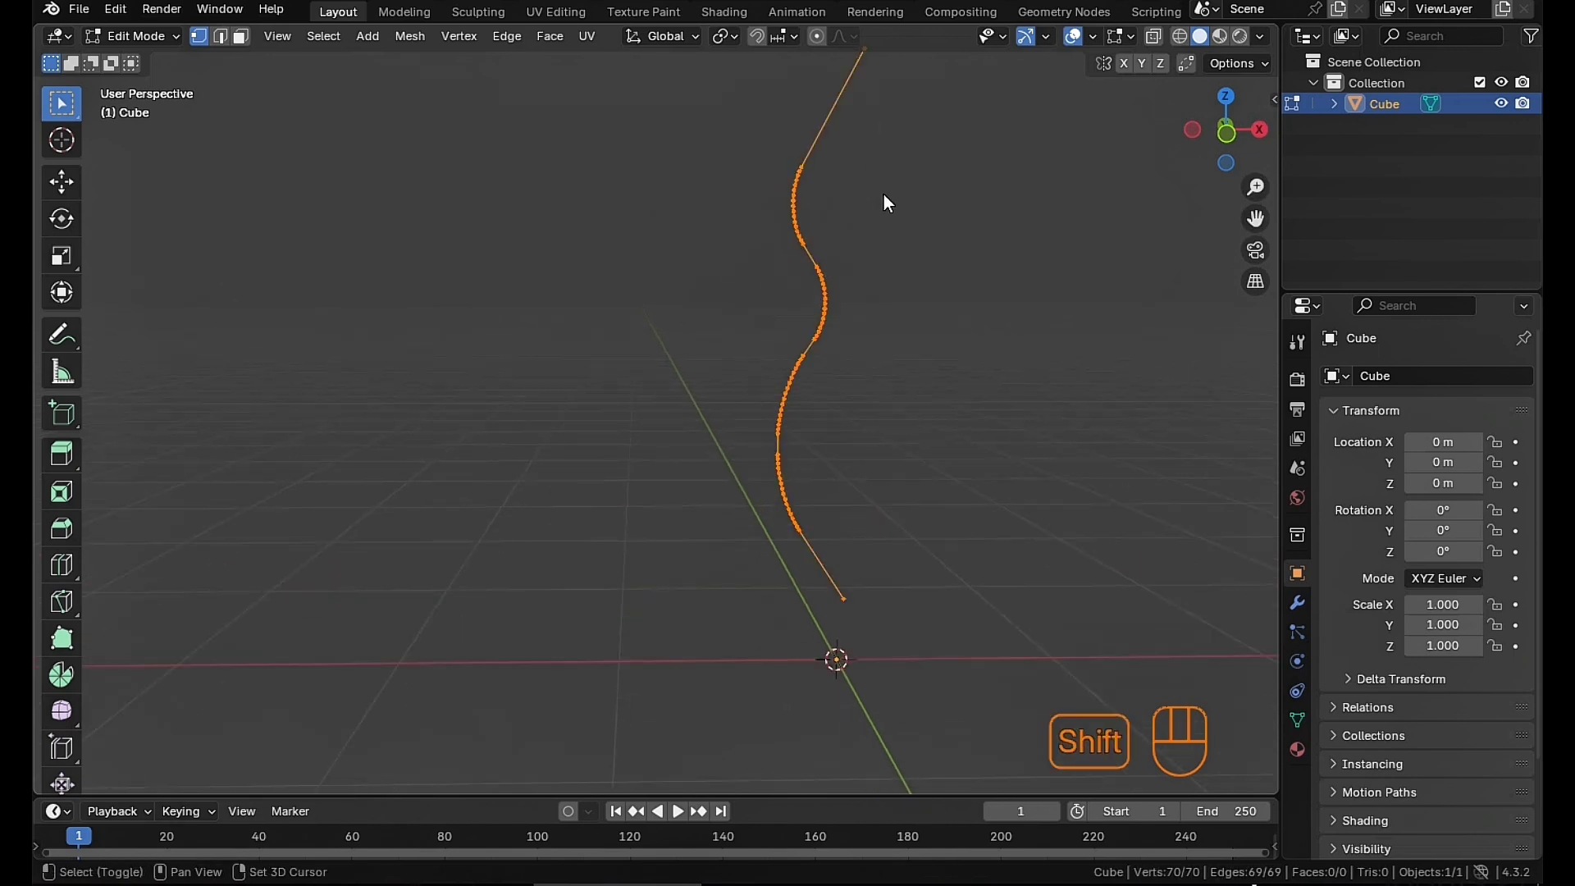
shift+middle_drag(880, 80, 827, 199)
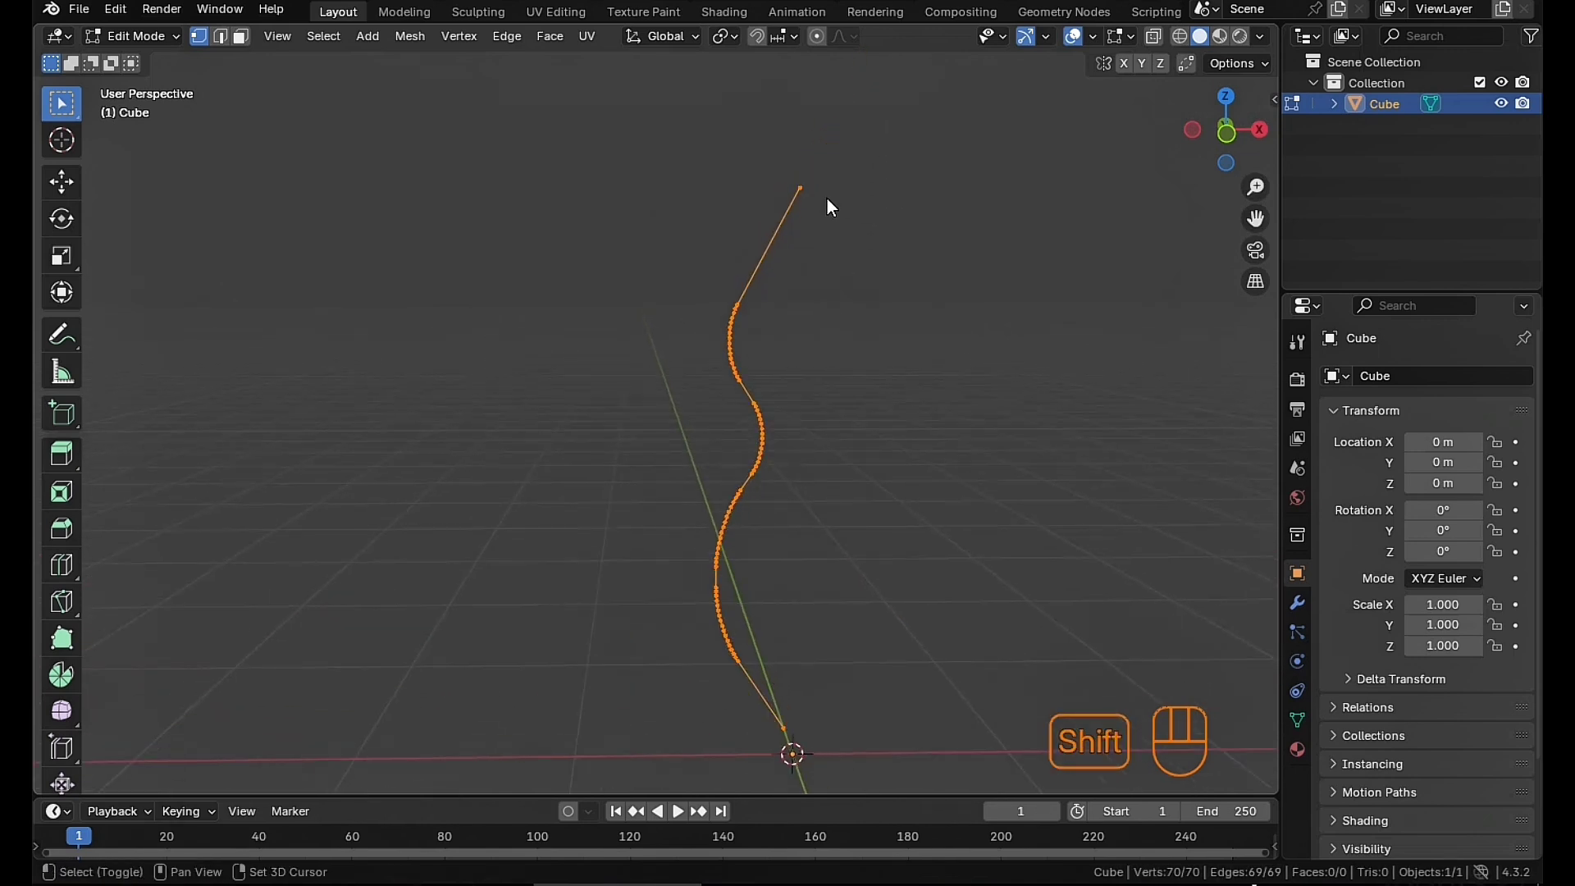
key(Delete)
click(875, 265)
shift+middle_drag(902, 236, 780, 375)
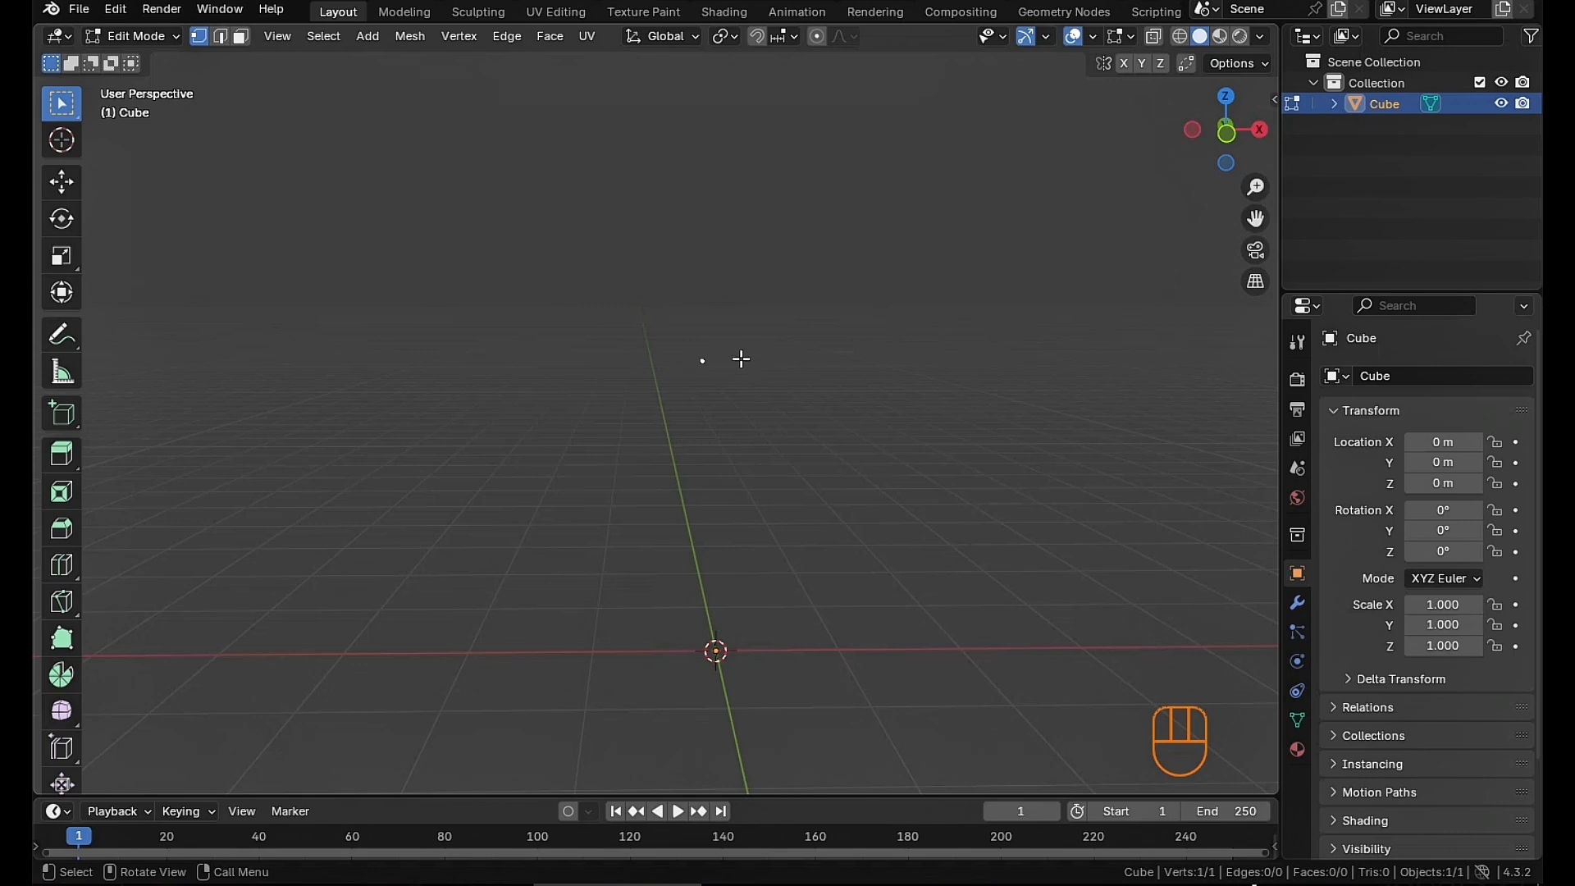
Extrude the remaining vertex upward three times, alternating toward positive and negative X to form a new three-edge zigzag
key(e)
click(748, 313)
key(e)
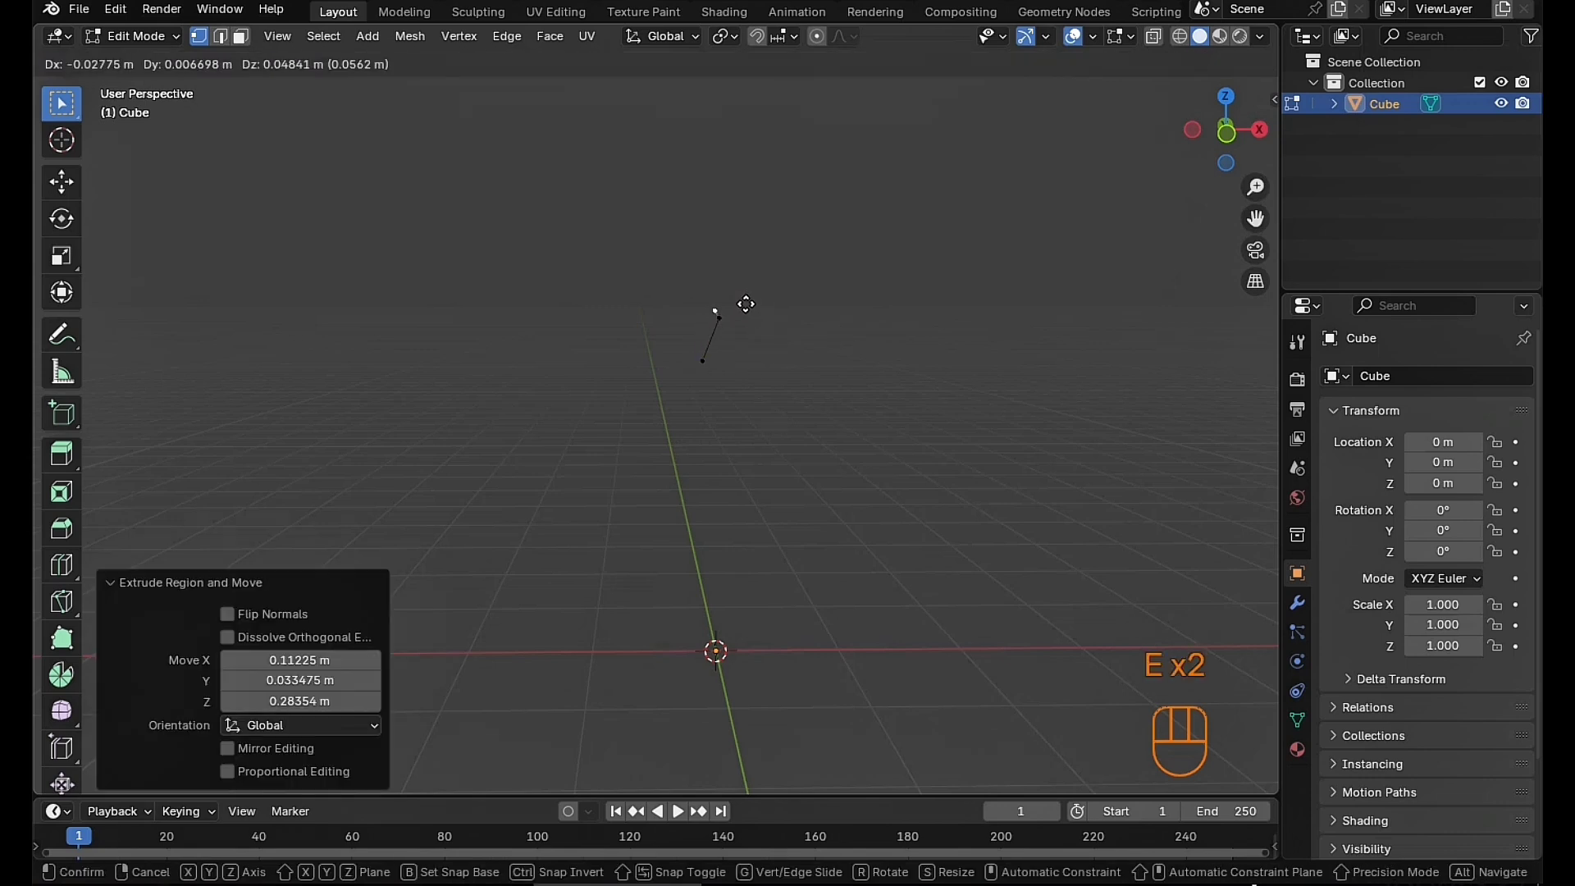
click(728, 288)
key(e)
click(773, 238)
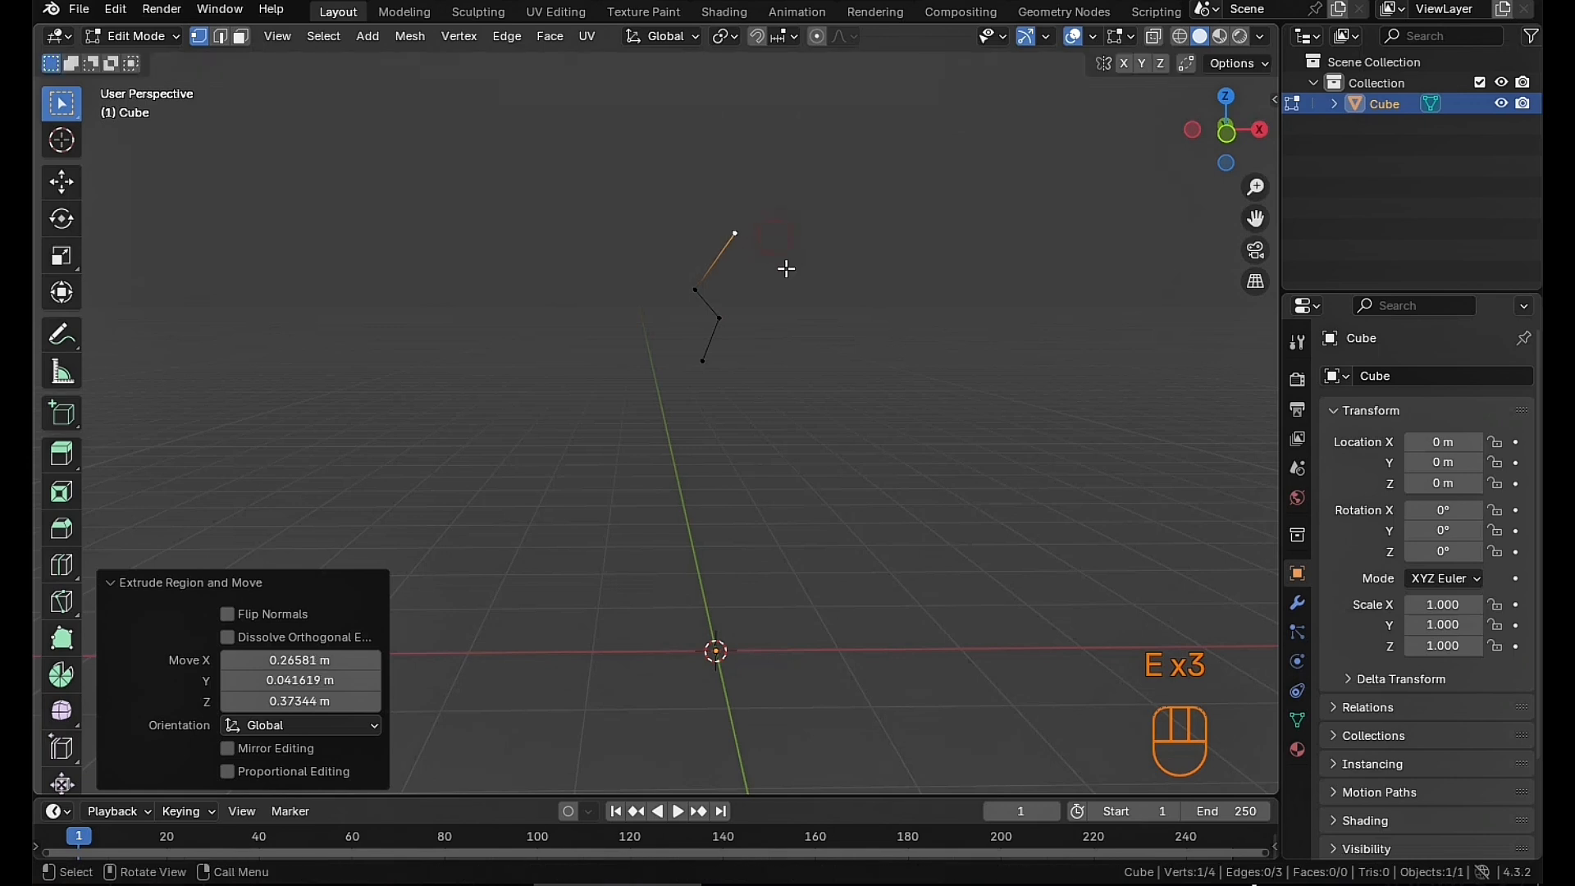
Select the new zigzag's two middle vertices and try a vertex bevel with an offset of about 0.07 m and 16 segments
scroll(786, 268, up, 1)
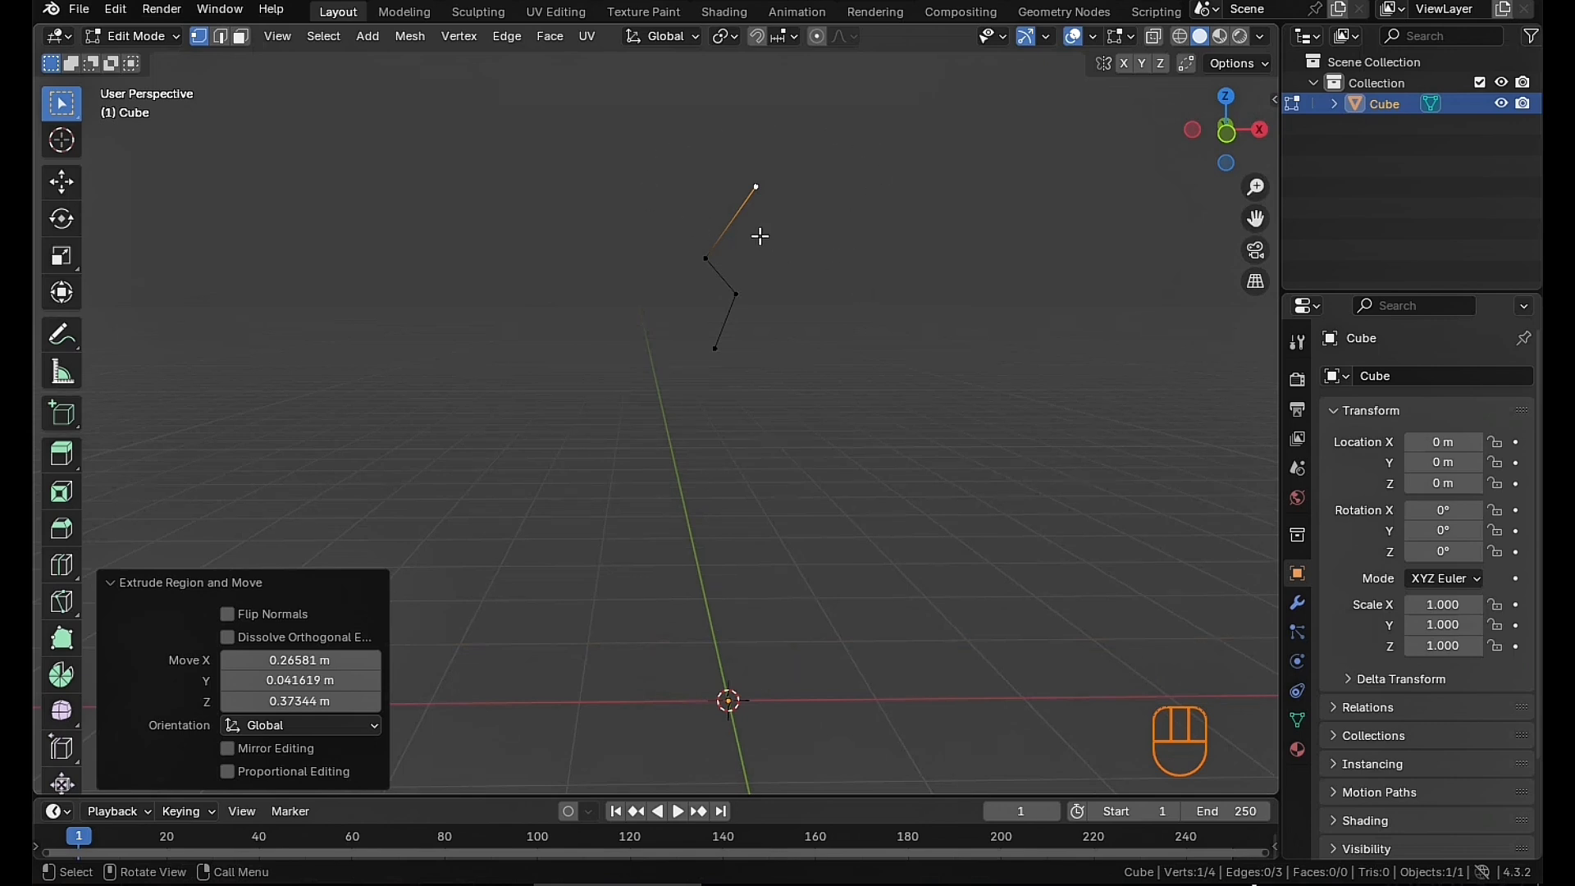
drag(673, 228, 800, 335)
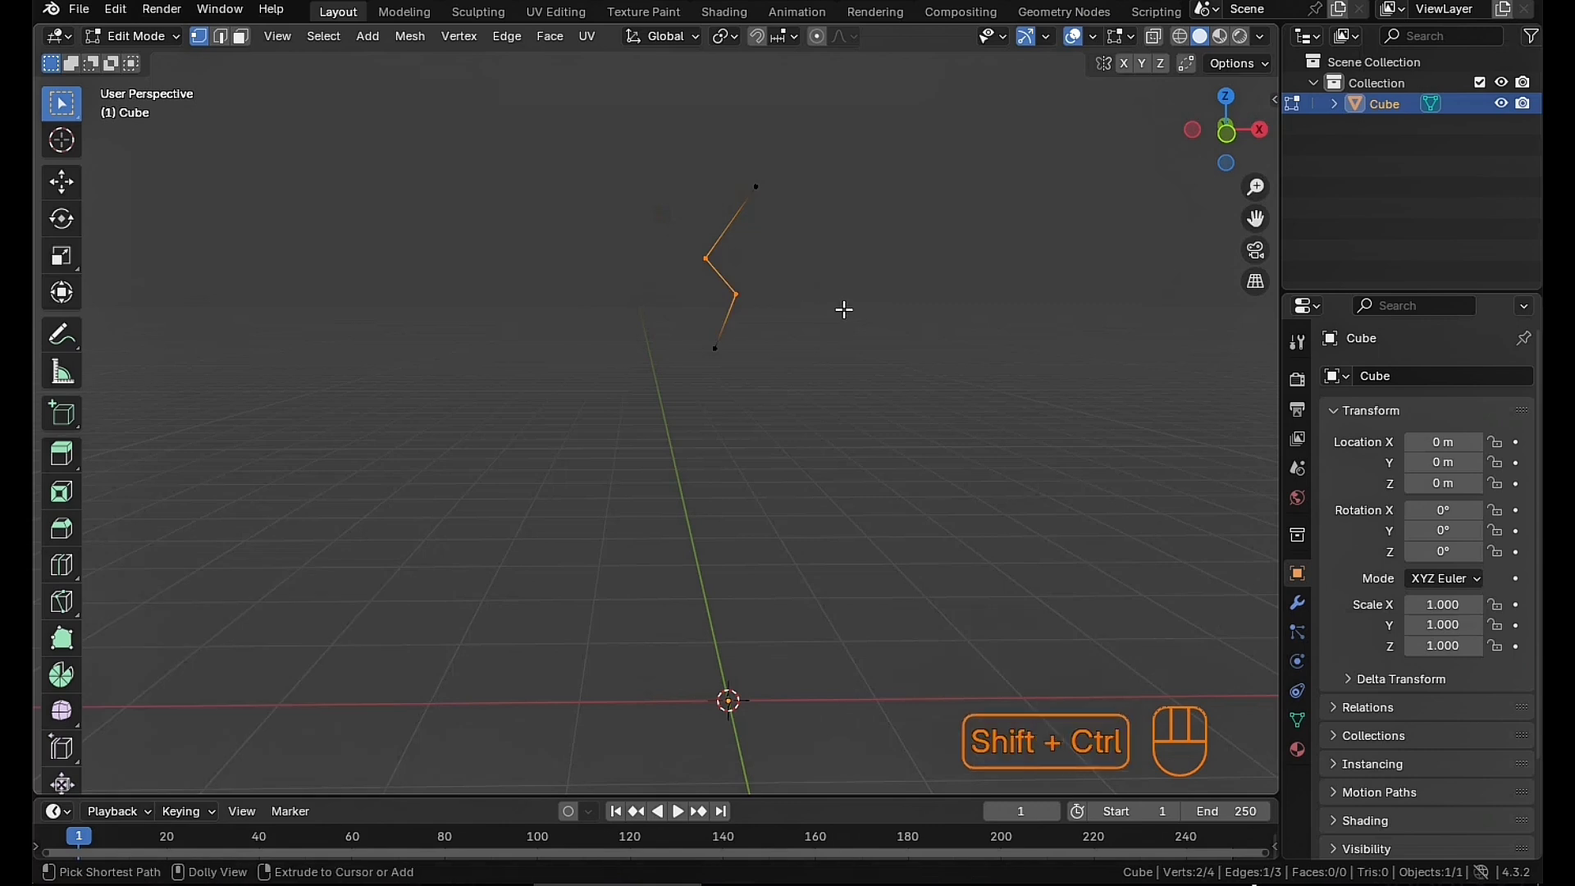
key(shift+ctrl+b)
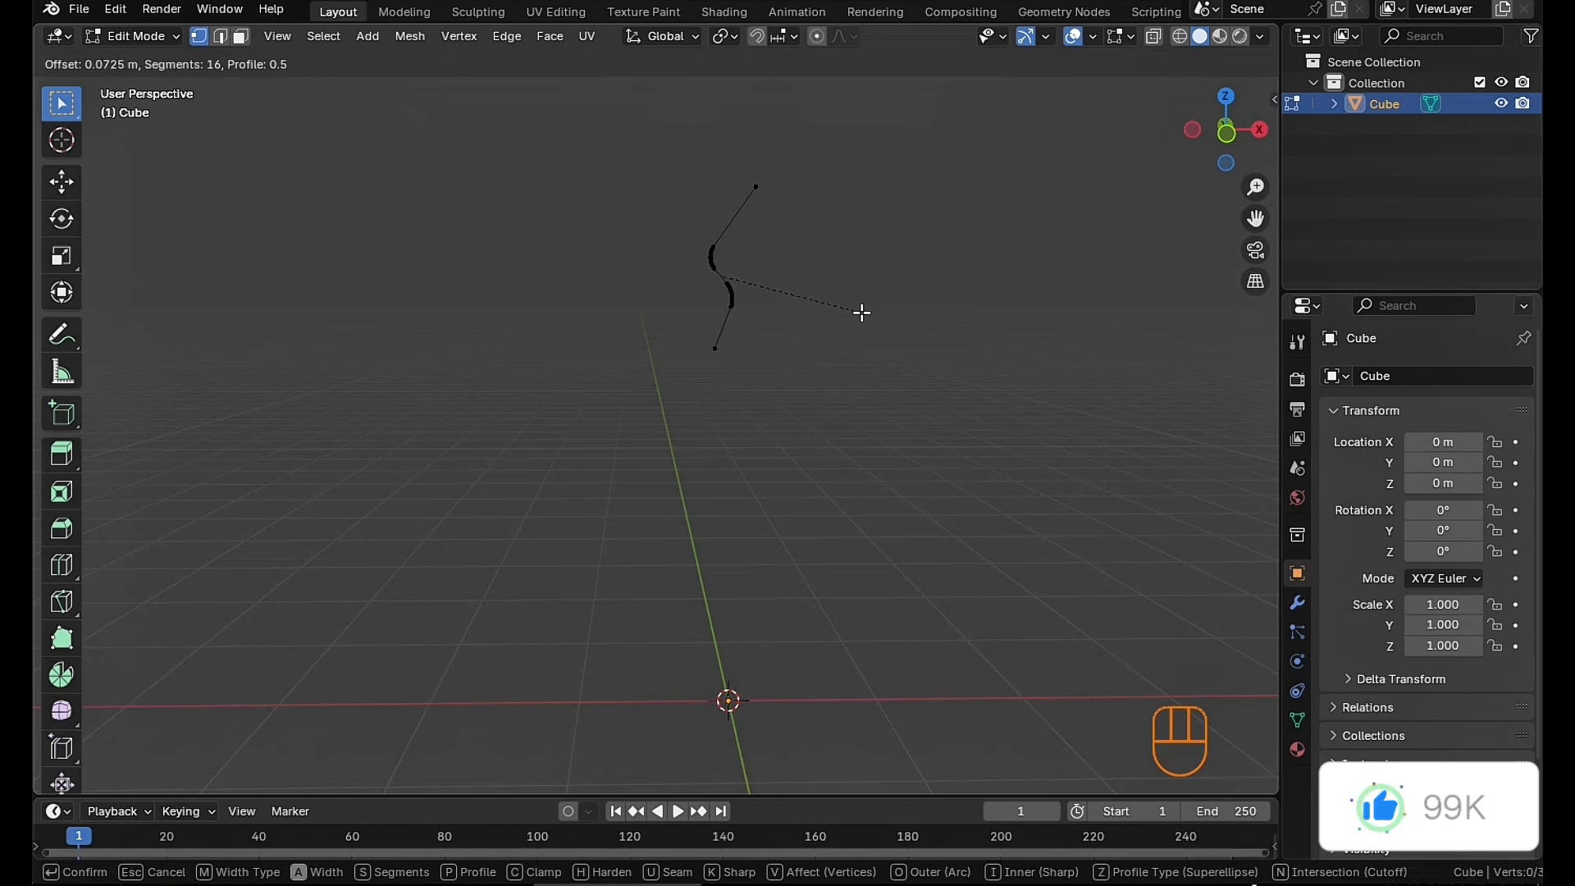
right_click(861, 315)
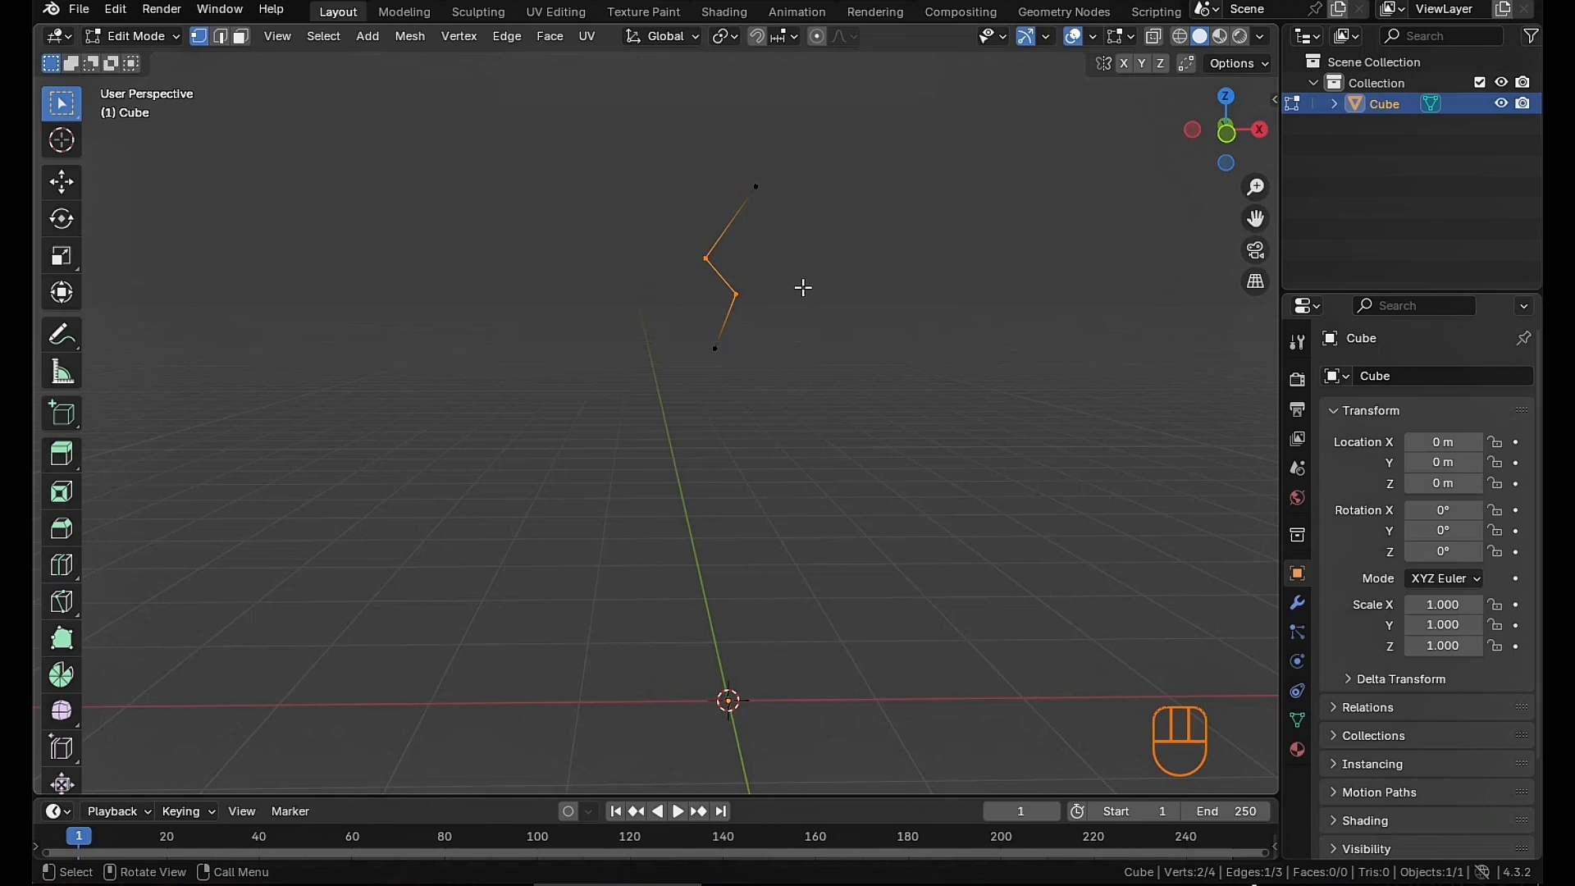